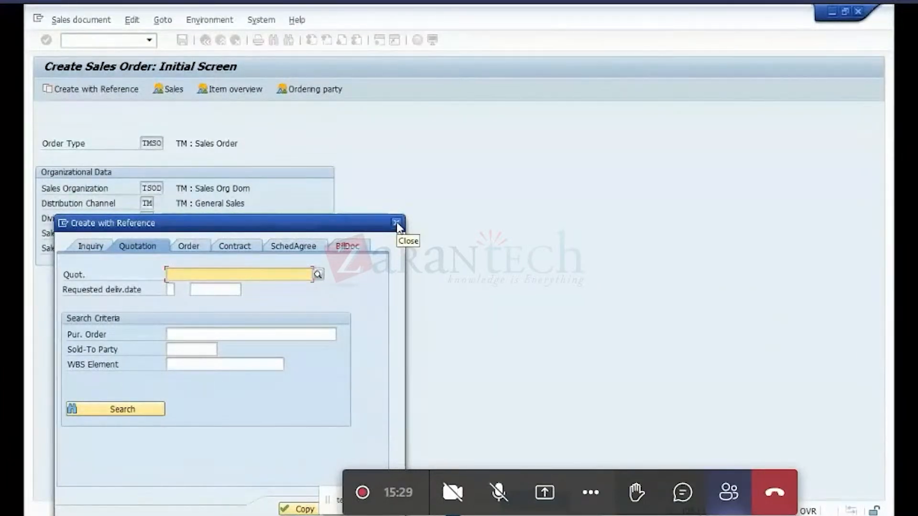
Create the sales order with reference to the most recently used existing order, copying its data
{"action": "left_click", "coordinate": [190, 246]}
{"action": "left_click", "coordinate": [201, 274]}
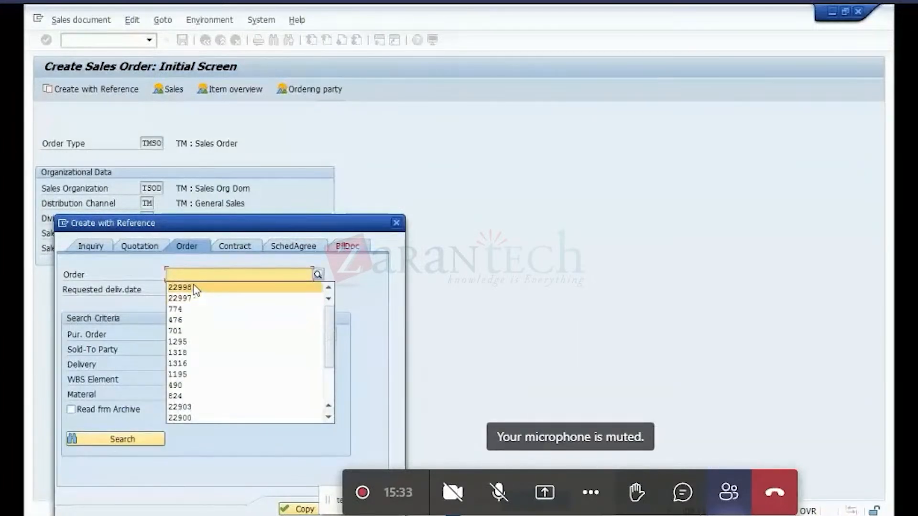
{"action": "left_click", "coordinate": [191, 287]}
{"action": "left_click", "coordinate": [302, 510]}
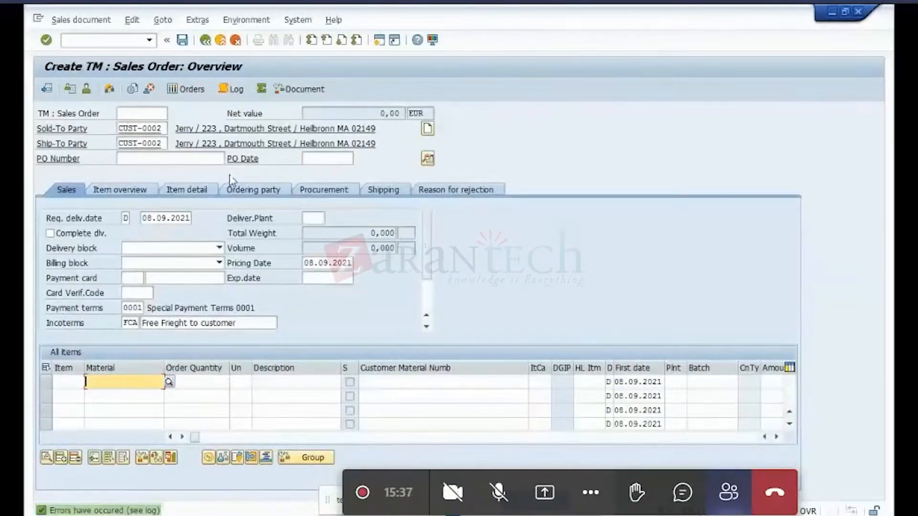
Enter "TM testing" as the PO number and set the requested delivery date to 20.08.2021
{"action": "left_click", "coordinate": [185, 163]}
{"action": "type", "text": "TM testing"}
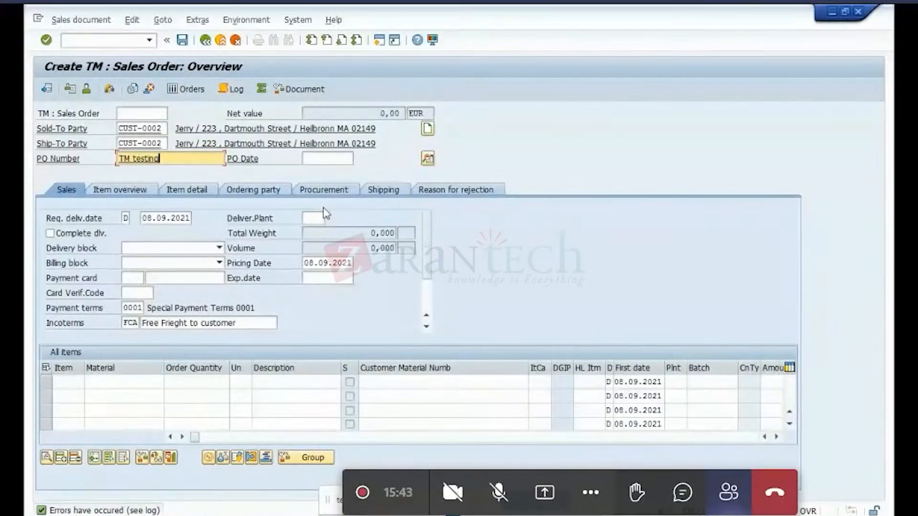
{"action": "left_click", "coordinate": [167, 218]}
{"action": "left_click", "coordinate": [197, 218]}
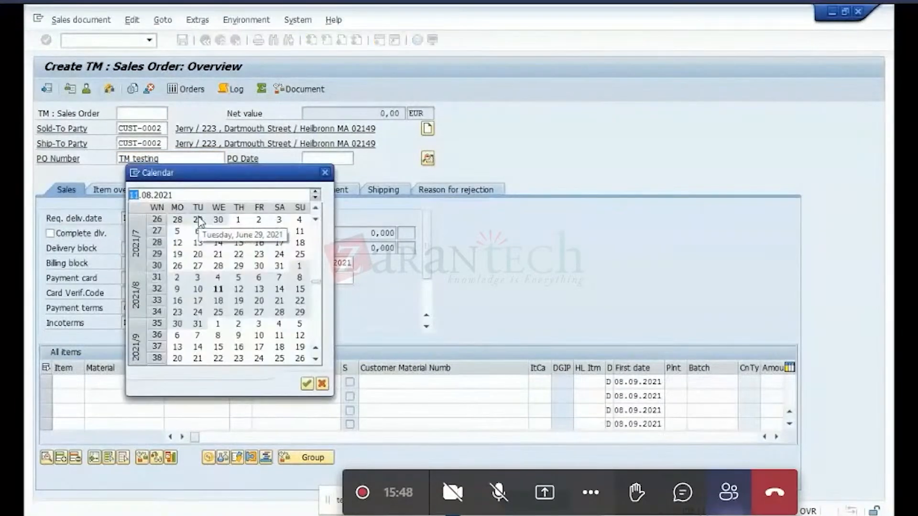
{"action": "double_click", "coordinate": [258, 301]}
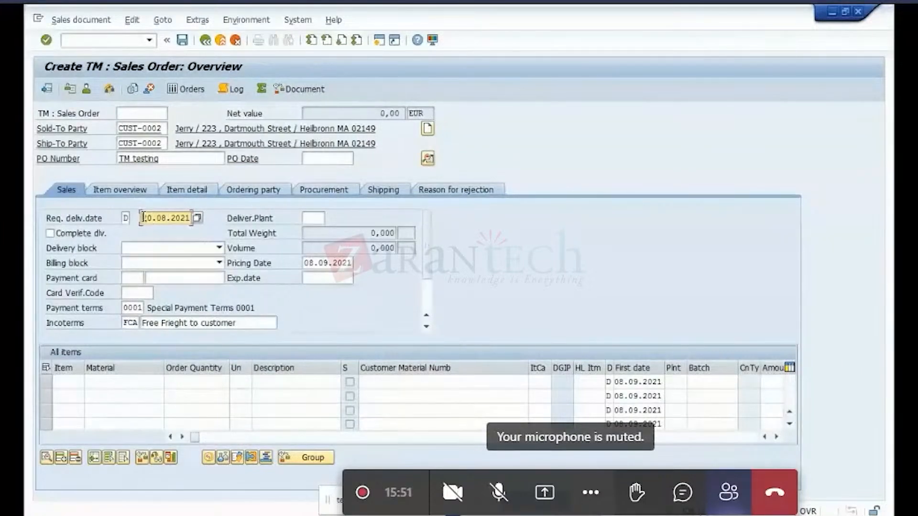
Copy the requested delivery date 20.08.2021 into the pricing date
{"action": "left_click_drag", "start_coordinate": [142, 218], "coordinate": [230, 220]}
{"action": "key", "text": "ctrl+c"}
{"action": "left_click", "coordinate": [207, 297]}
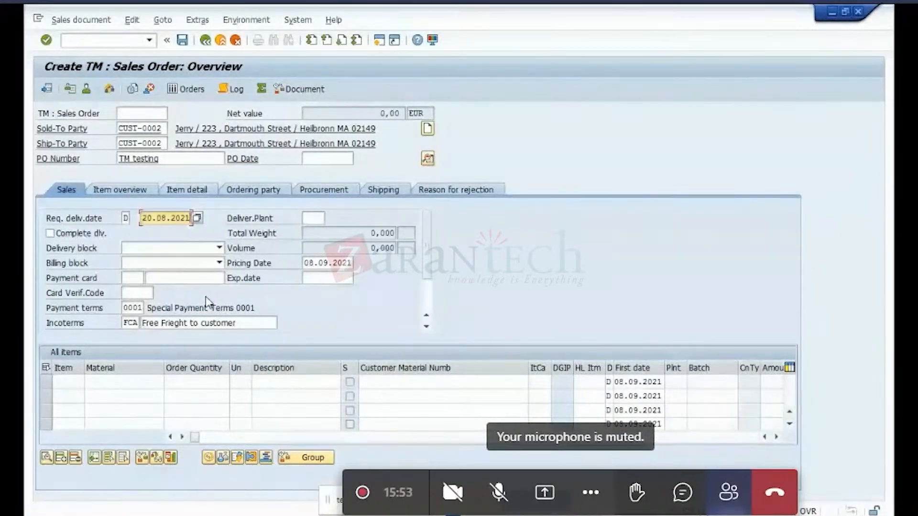
{"action": "left_click_drag", "start_coordinate": [308, 263], "coordinate": [412, 269]}
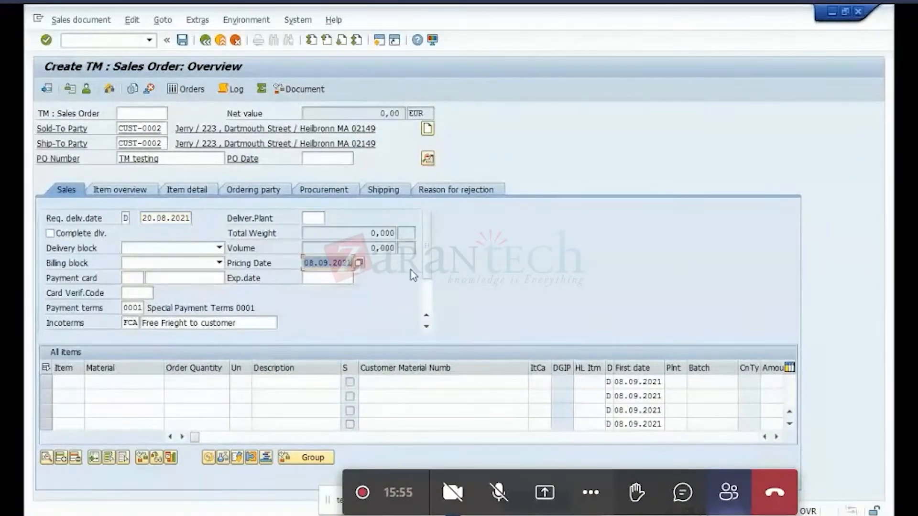
{"action": "key", "text": "ctrl+v"}
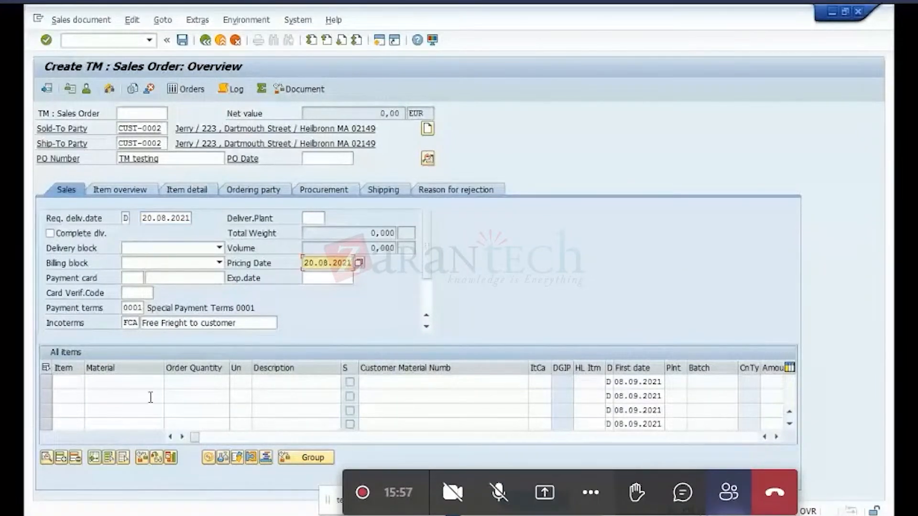
Add material TMPROD-01 with an order quantity of 1 as the first item and accept the billing date redetermination
{"action": "left_click", "coordinate": [130, 383]}
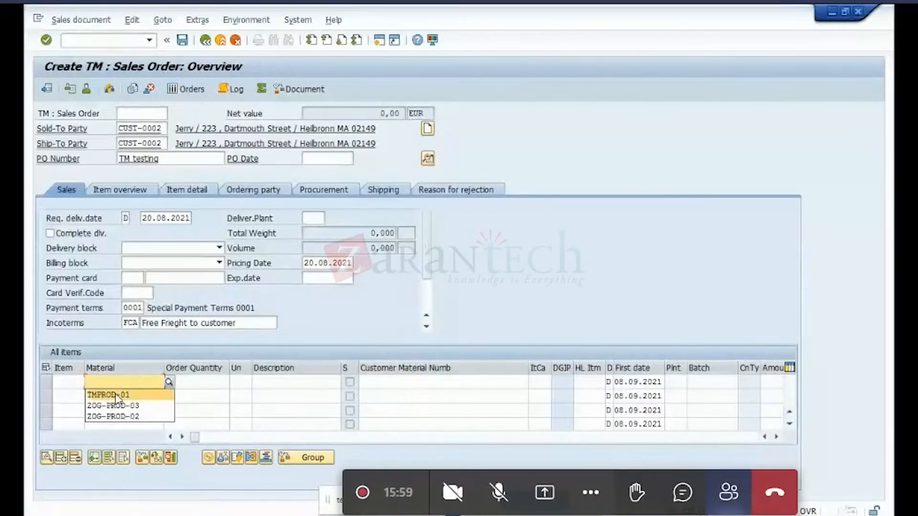
{"action": "left_click", "coordinate": [116, 393]}
{"action": "left_click", "coordinate": [206, 385]}
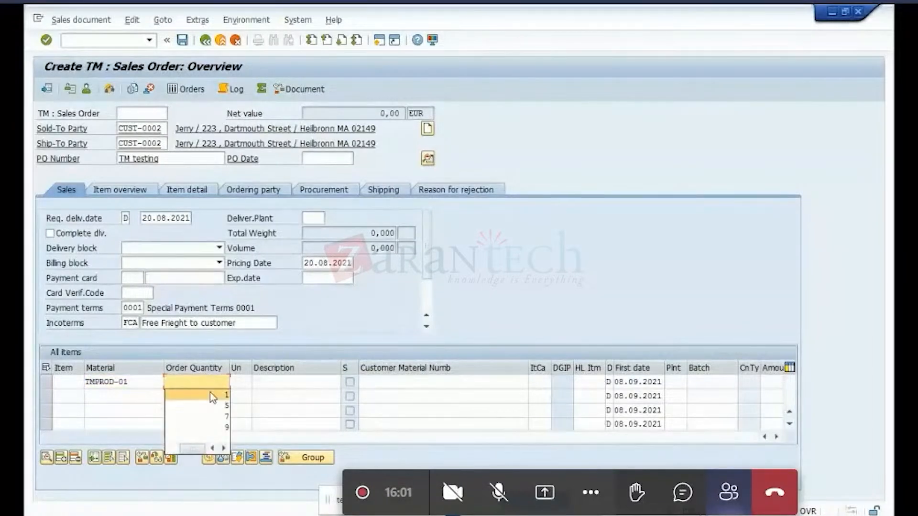
{"action": "left_click", "coordinate": [210, 392]}
{"action": "key", "text": "Return"}
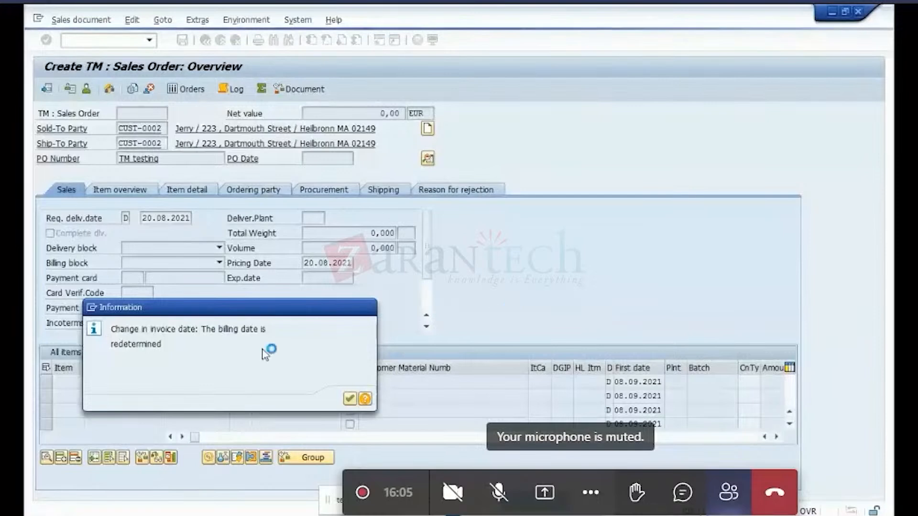
{"action": "key", "text": "Return"}
Try to save the order from item 10's details, and open the item's missing net value data for completion
{"action": "double_click", "coordinate": [101, 382]}
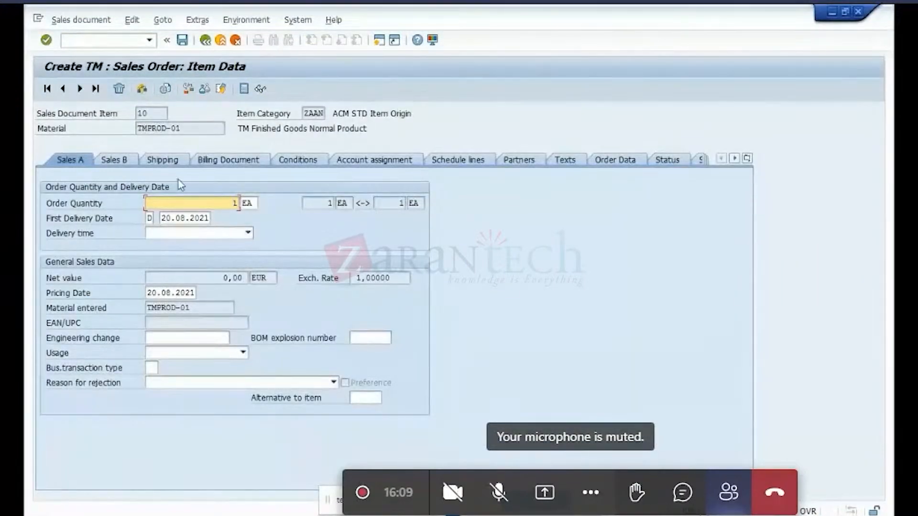
{"action": "left_click", "coordinate": [183, 40]}
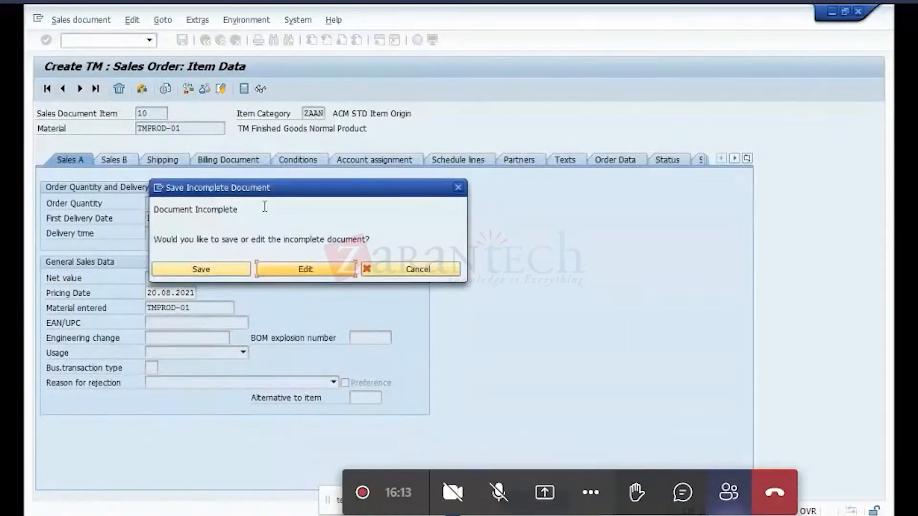
{"action": "left_click", "coordinate": [306, 269]}
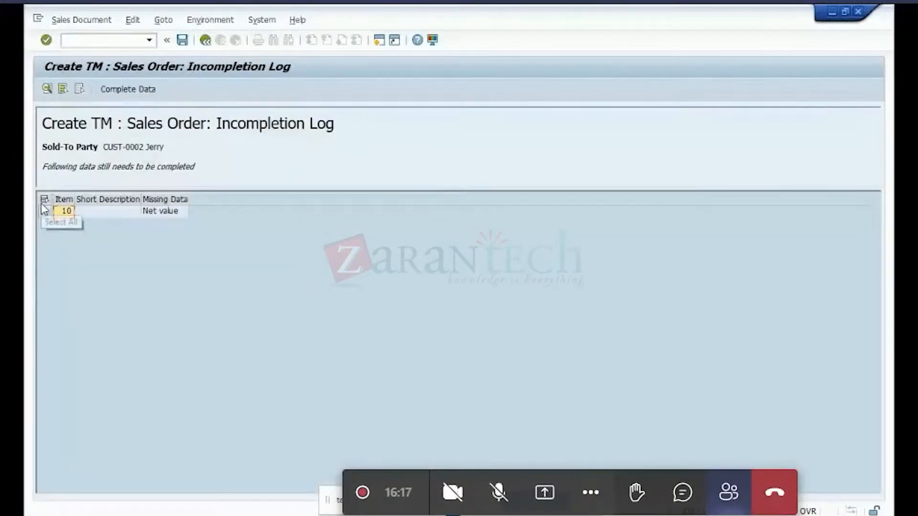
{"action": "left_click", "coordinate": [43, 205]}
{"action": "left_click", "coordinate": [128, 90]}
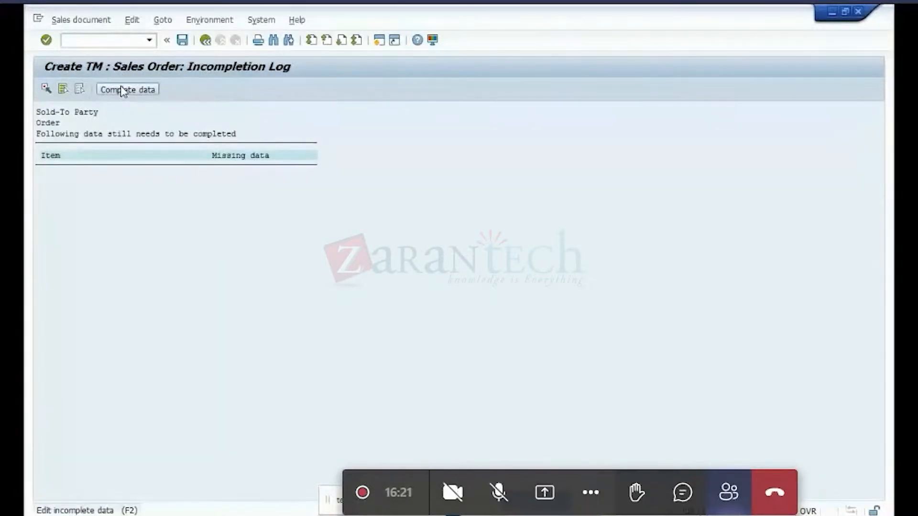
{"action": "left_click", "coordinate": [123, 90]}
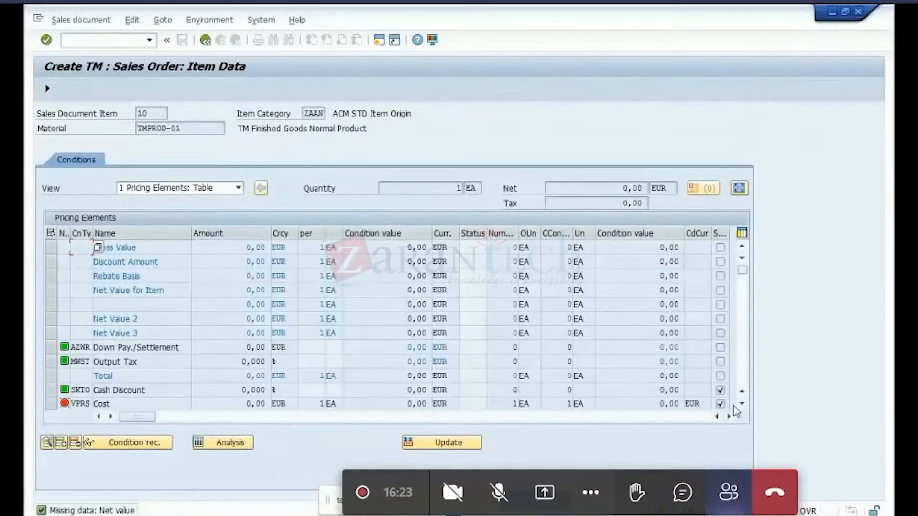
Add pricing condition PR00 with an amount of 100 to item 10 and complete the missing data
{"action": "scroll", "coordinate": [736, 412], "scroll_direction": "down", "scroll_amount": 3}
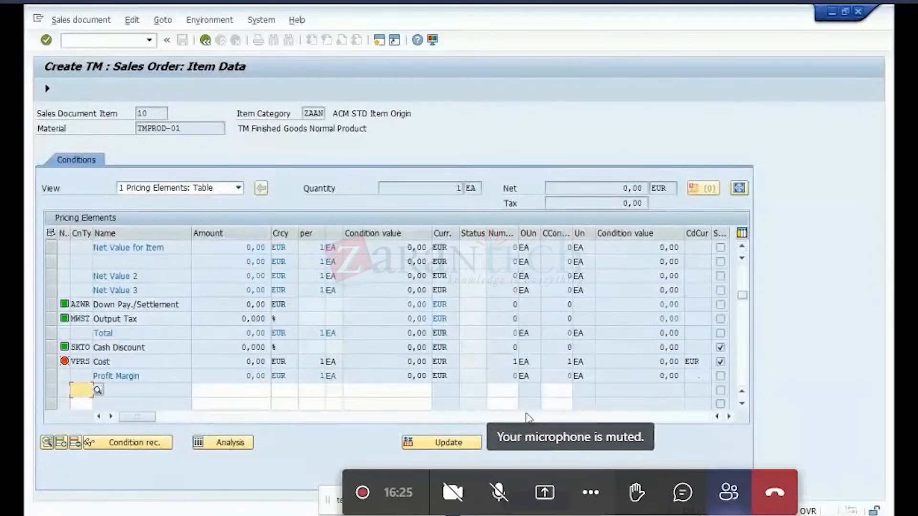
{"action": "type", "text": "p"}
{"action": "left_click", "coordinate": [91, 403]}
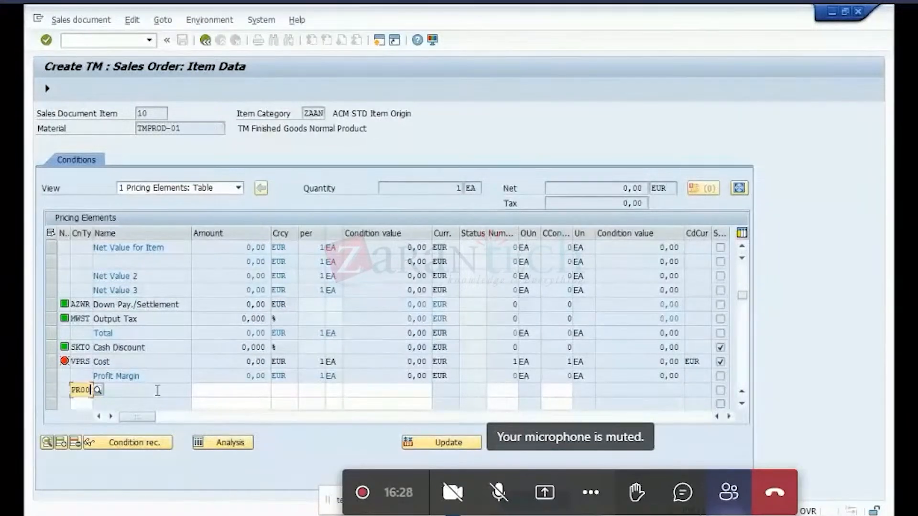
{"action": "left_click", "coordinate": [240, 390]}
{"action": "left_click", "coordinate": [262, 403]}
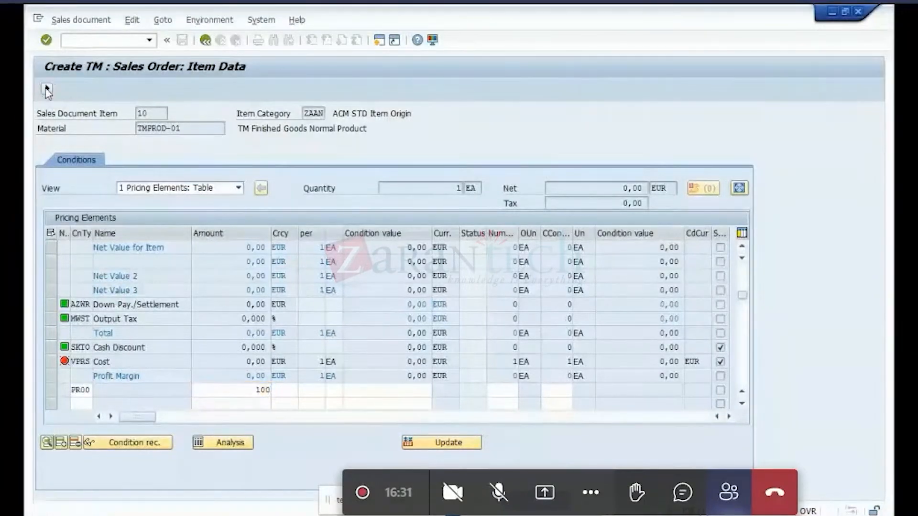
{"action": "left_click", "coordinate": [46, 89]}
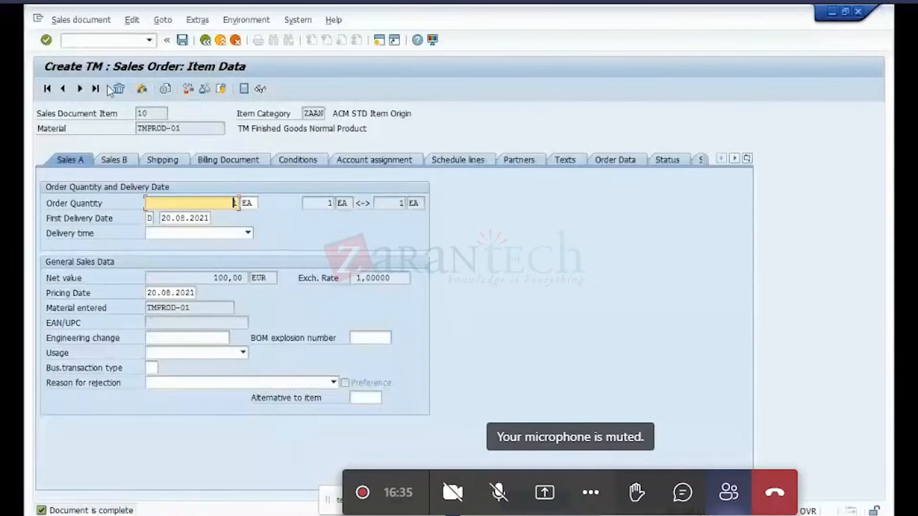
Return to the order overview, display item 10's shipping data including its route, and save the sales order
{"action": "left_click", "coordinate": [132, 20]}
{"action": "left_click", "coordinate": [135, 22]}
{"action": "left_click", "coordinate": [205, 42]}
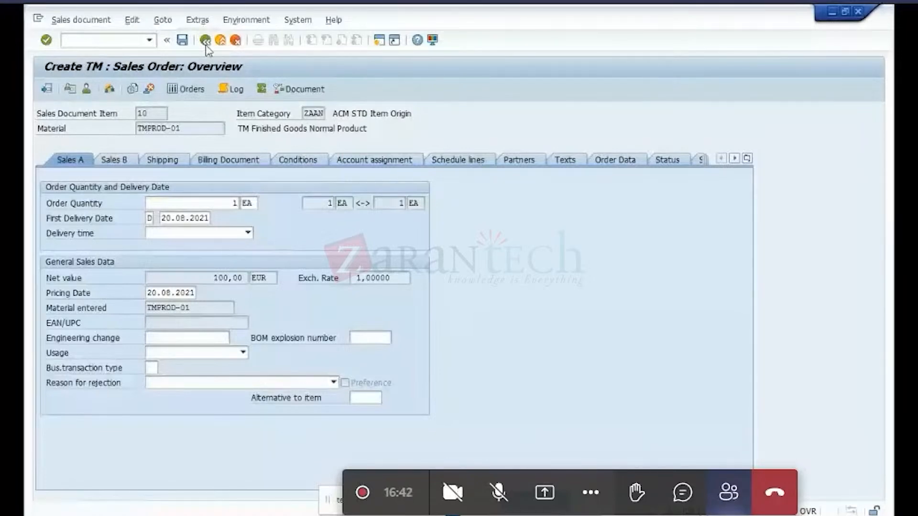
{"action": "left_click", "coordinate": [162, 20]}
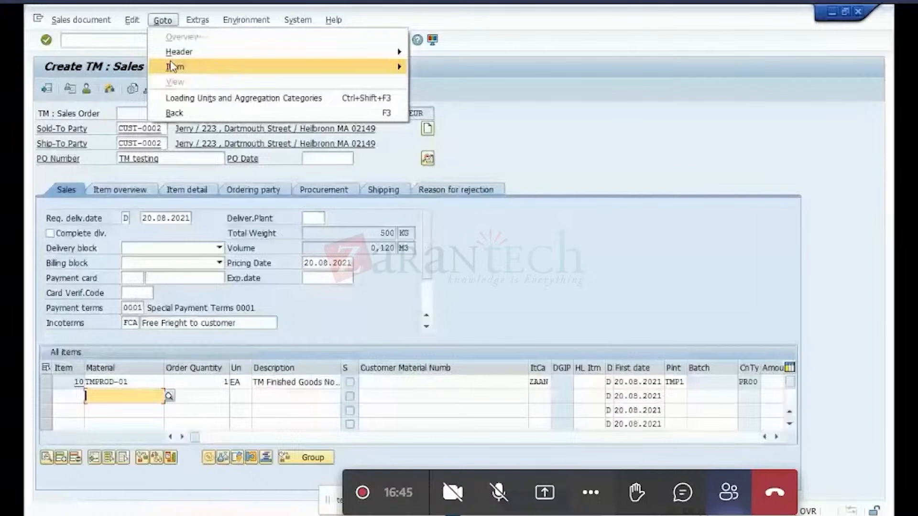
{"action": "mouse_move", "coordinate": [173, 67]}
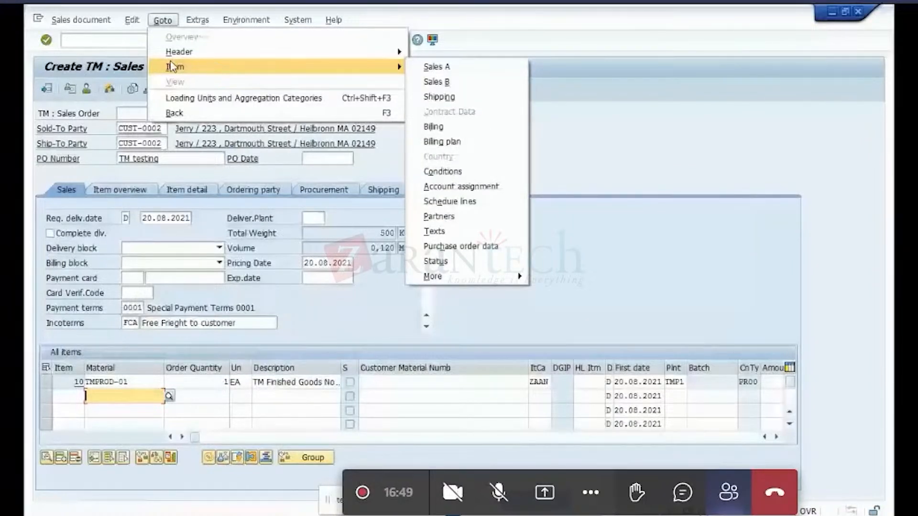
{"action": "left_click", "coordinate": [467, 96]}
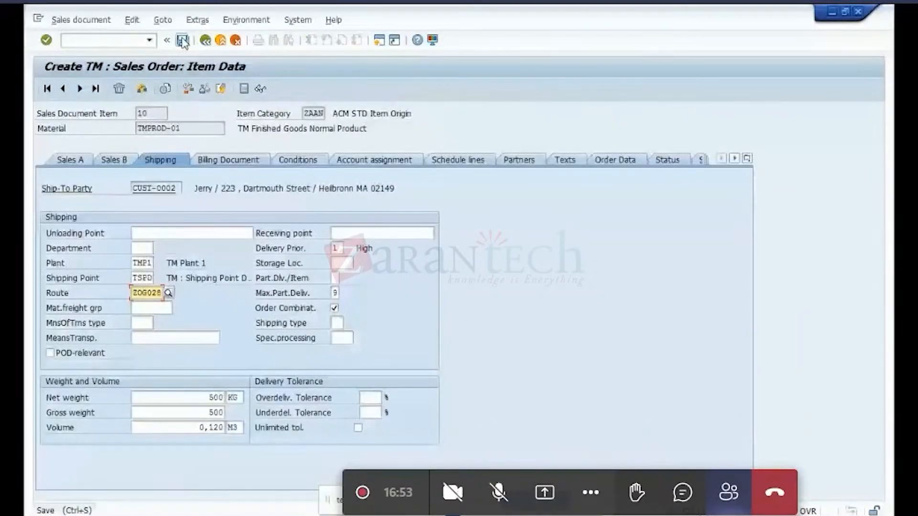
{"action": "left_click", "coordinate": [182, 42]}
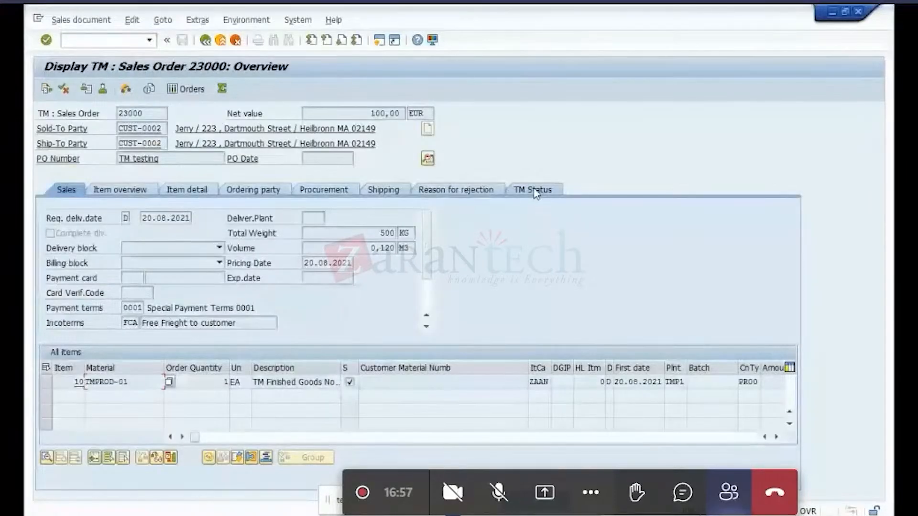
Display the saved order's TM status and open the TM document flow from its header status row
{"action": "left_click", "coordinate": [536, 191]}
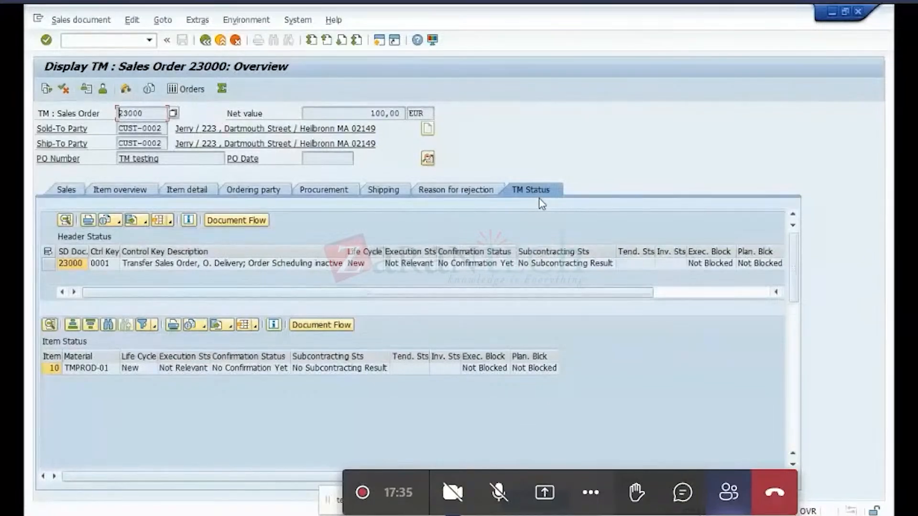
{"action": "left_click", "coordinate": [48, 264]}
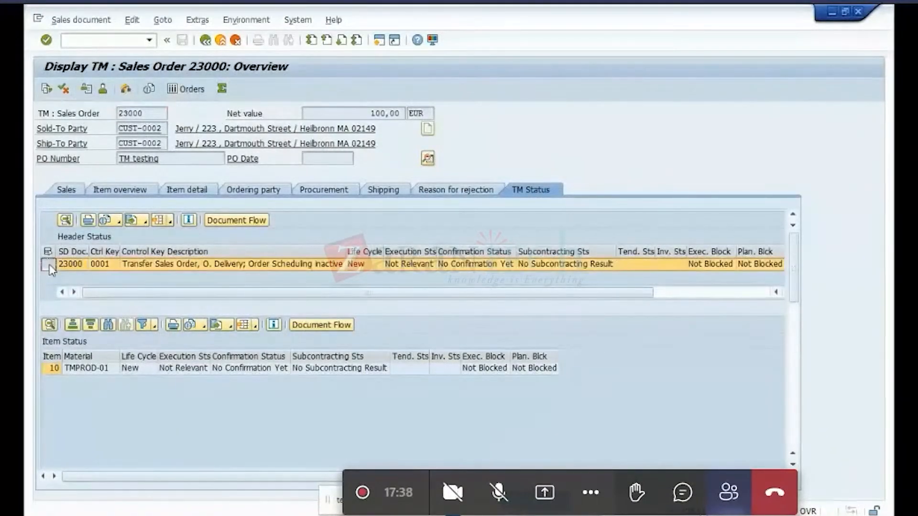
{"action": "left_click", "coordinate": [261, 224]}
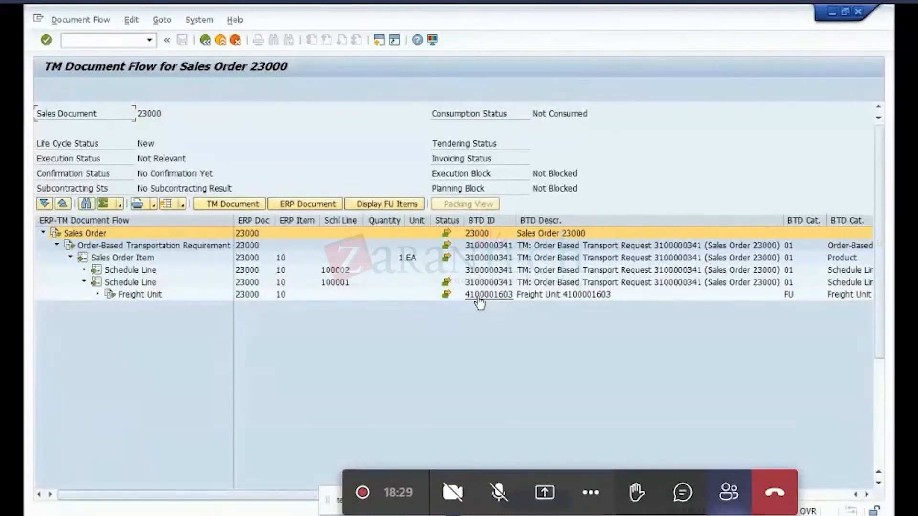
Try to open the freight unit document from the TM document flow
{"action": "left_click", "coordinate": [479, 298]}
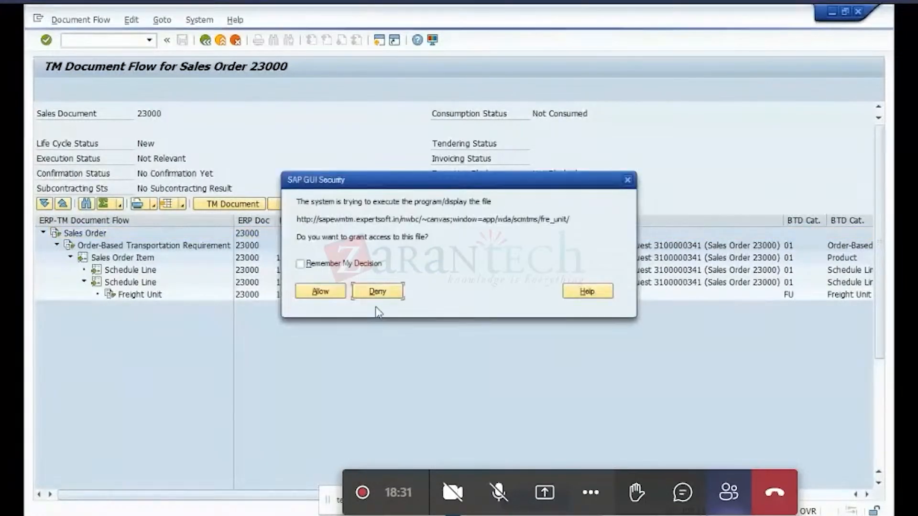
{"action": "left_click", "coordinate": [628, 180]}
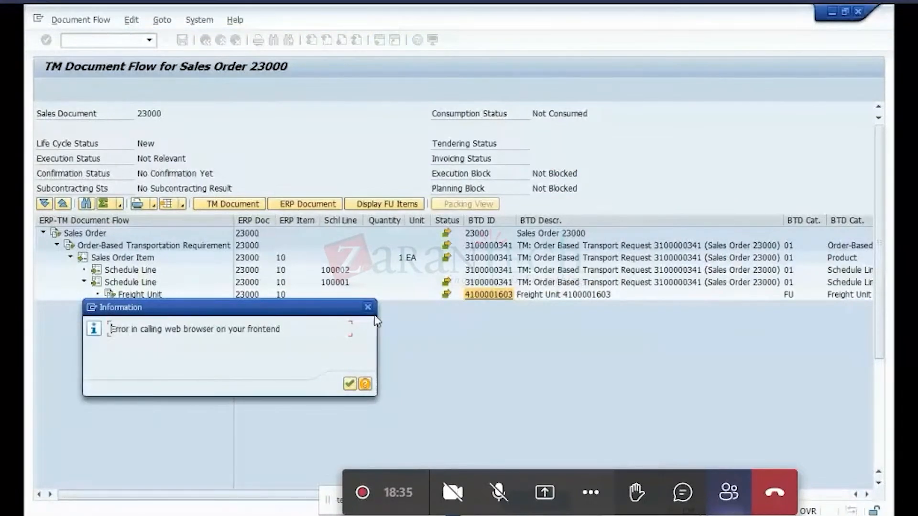
{"action": "key", "text": "Return"}
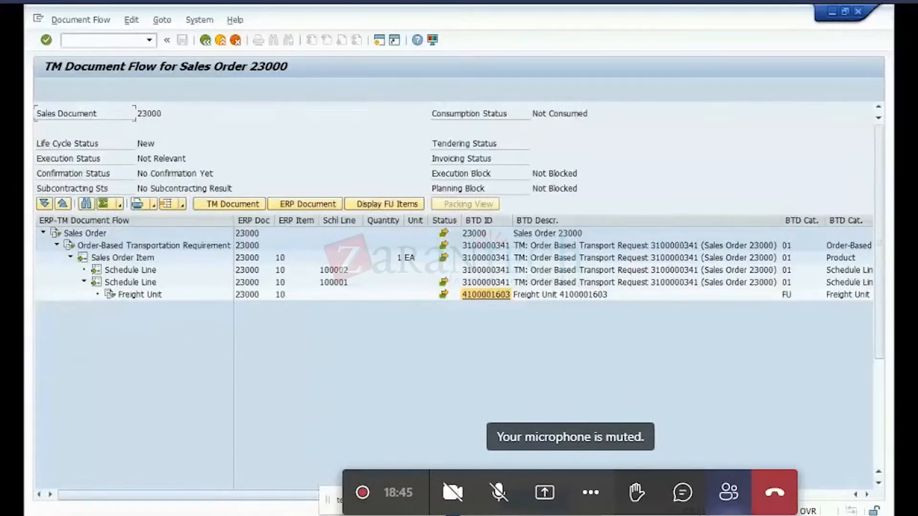
Switch to the Transportation Cockpit in the browser and refresh its planning data, discarding unsaved changes
{"action": "mouse_move", "coordinate": [626, 515]}
{"action": "left_click", "coordinate": [823, 450]}
{"action": "mouse_move", "coordinate": [714, 514]}
{"action": "left_click", "coordinate": [714, 452]}
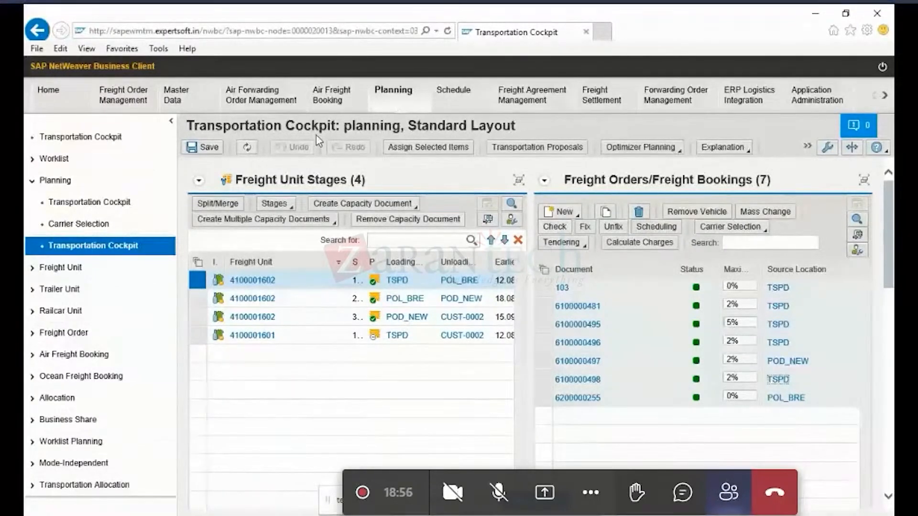
{"action": "left_click", "coordinate": [248, 148]}
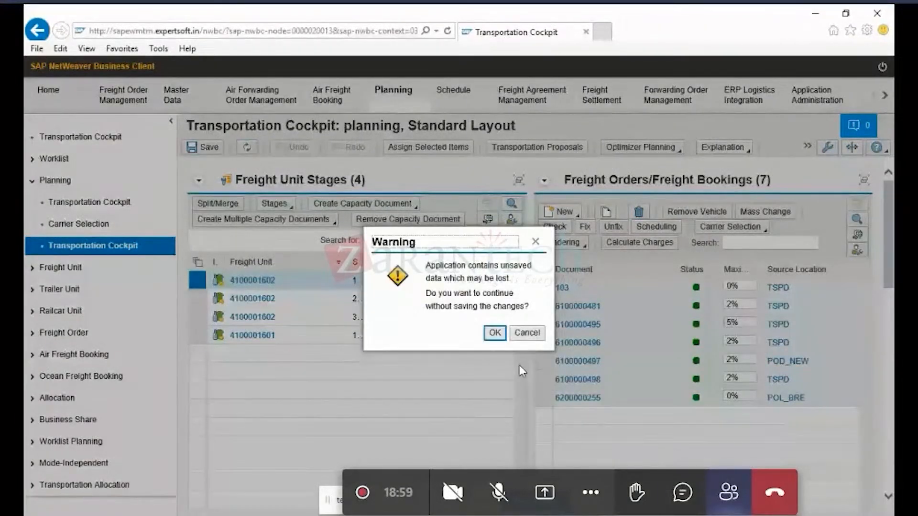
{"action": "left_click", "coordinate": [495, 333]}
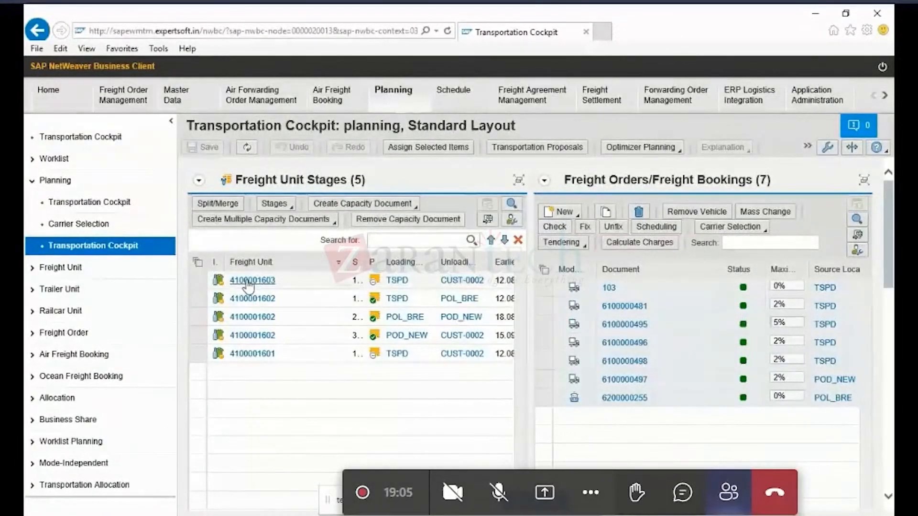
Switch to SAP GUI to view the sales order's freight unit in its TM document flow and return to the Transportation Cockpit
{"action": "left_click", "coordinate": [641, 514]}
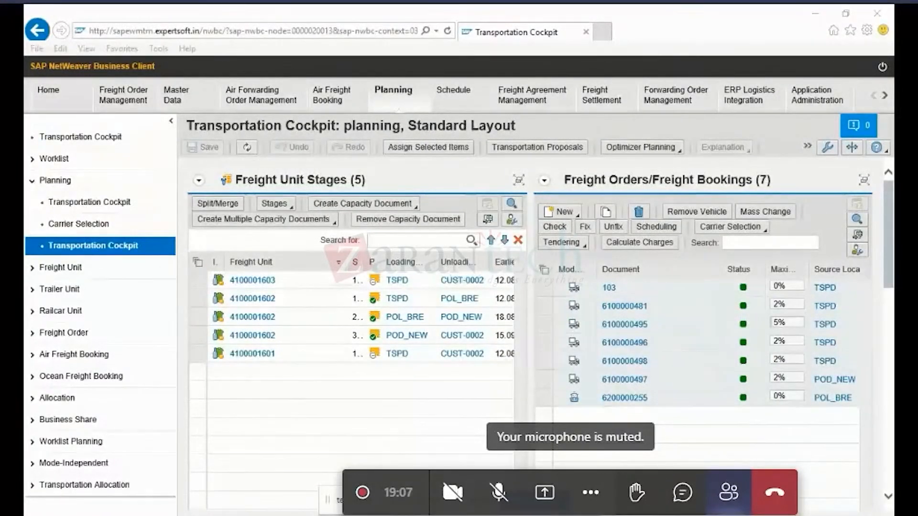
{"action": "left_click", "coordinate": [674, 452]}
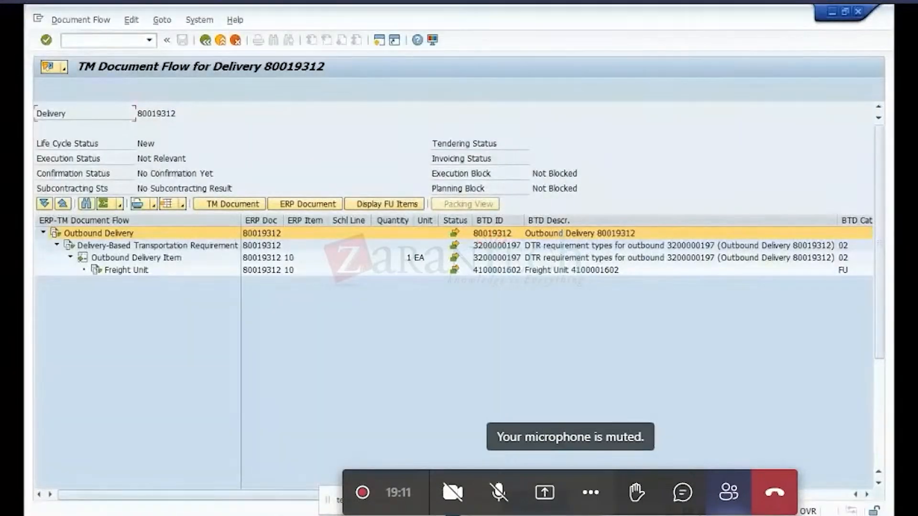
{"action": "left_click", "coordinate": [641, 515]}
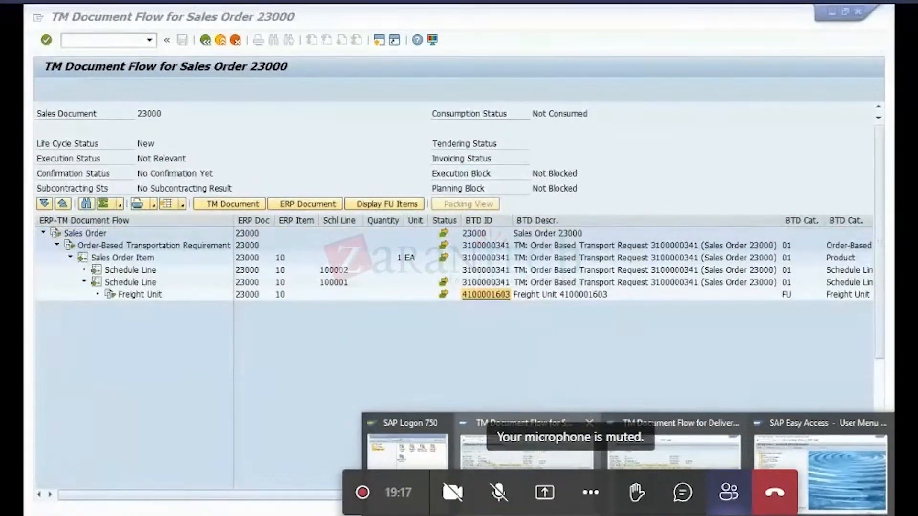
{"action": "left_click", "coordinate": [527, 479]}
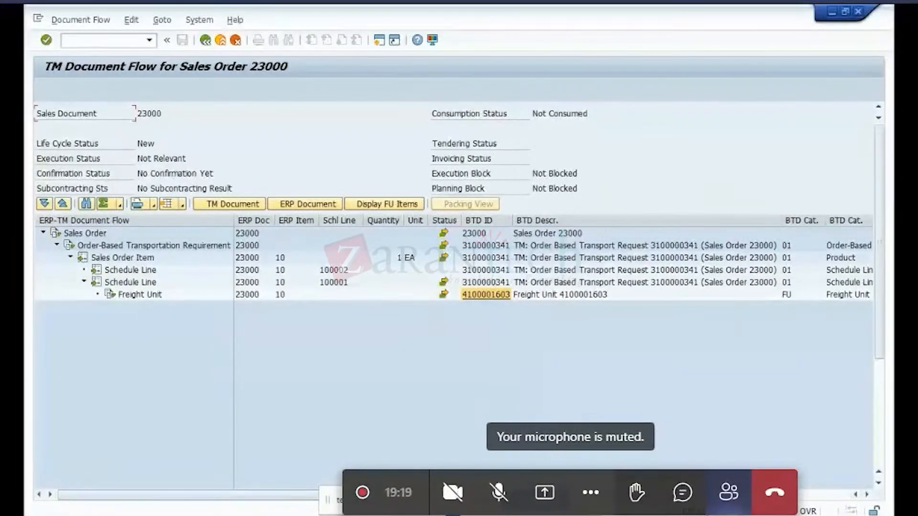
{"action": "mouse_move", "coordinate": [714, 514]}
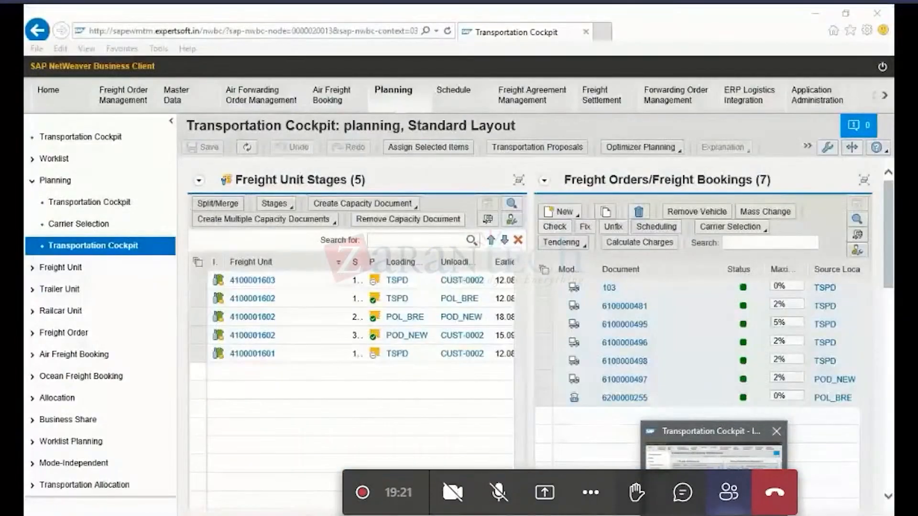
{"action": "left_click", "coordinate": [713, 457]}
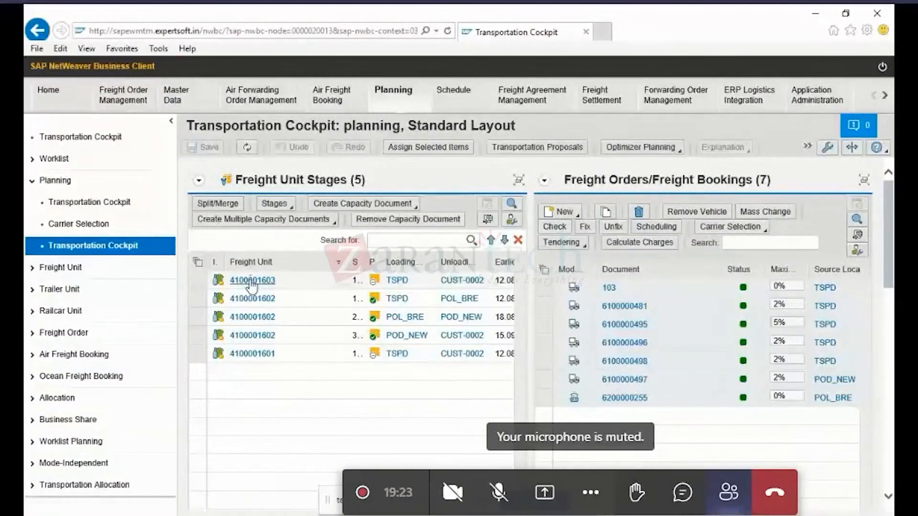
Open the sales order's freight unit from the Transportation Cockpit's freight unit stages and display its General Data
{"action": "left_click", "coordinate": [251, 286]}
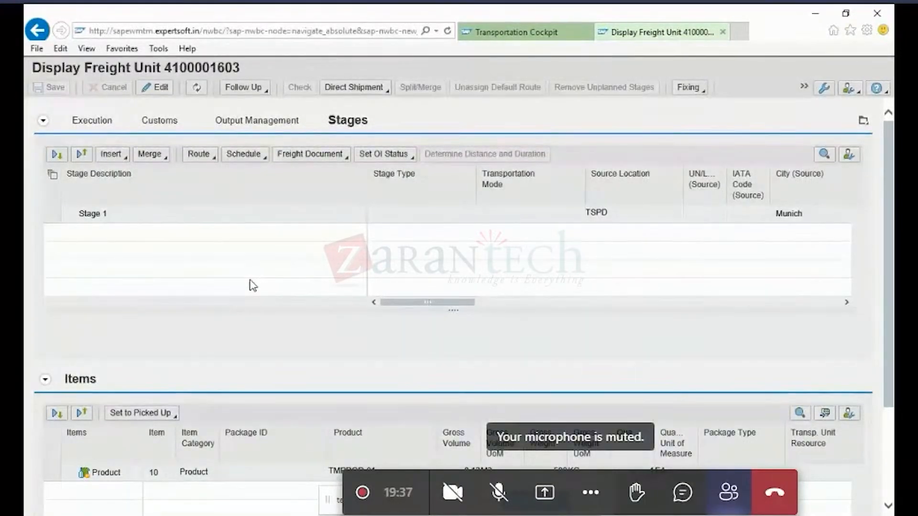
{"action": "left_click", "coordinate": [864, 125]}
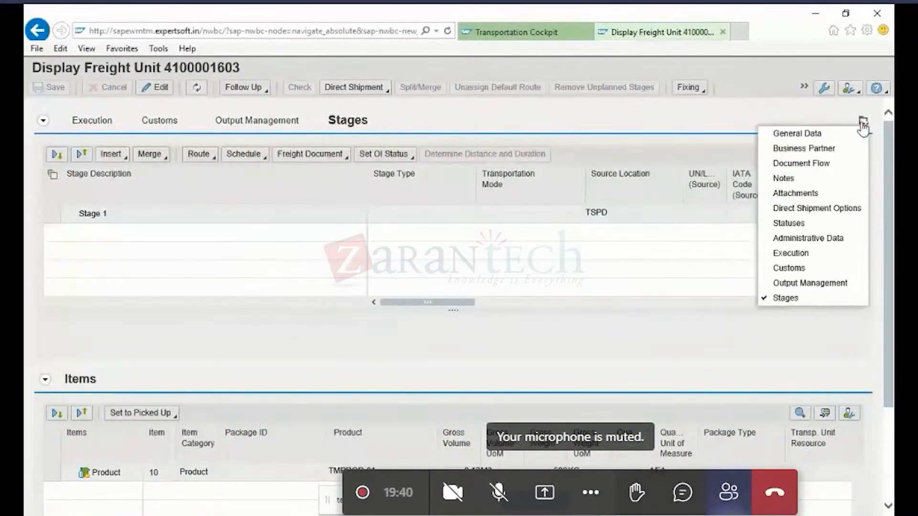
{"action": "left_click", "coordinate": [817, 136]}
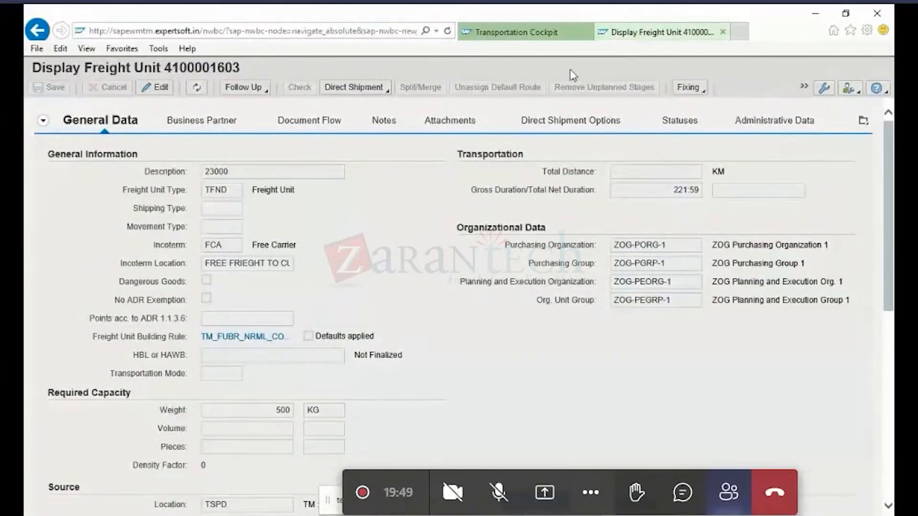
Display the freight unit's Stages and examine the source, destination and date details of Stage 1
{"action": "left_click", "coordinate": [862, 122]}
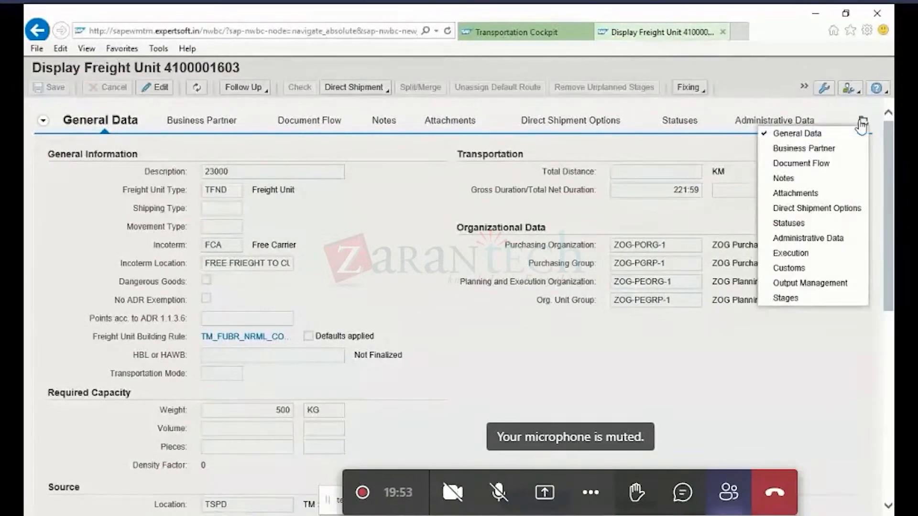
{"action": "left_click", "coordinate": [800, 302]}
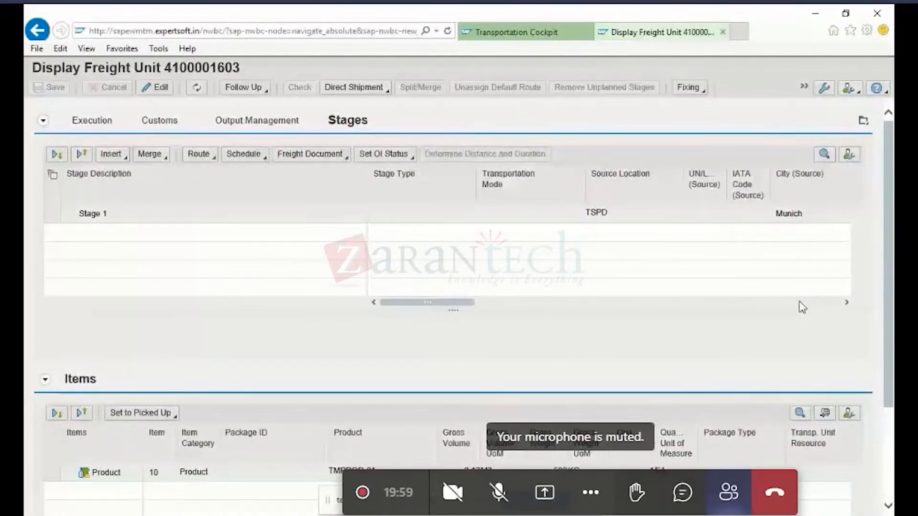
{"action": "left_click", "coordinate": [55, 214]}
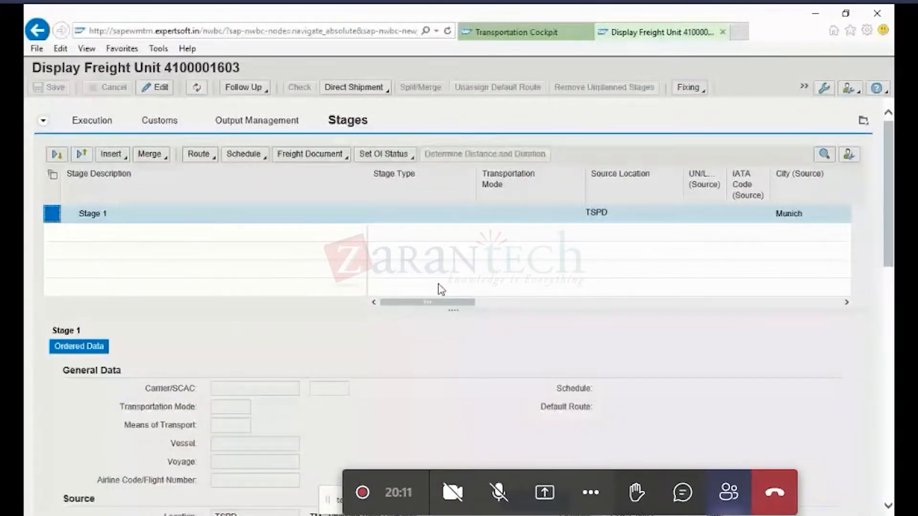
{"action": "left_click_drag", "start_coordinate": [888, 251], "coordinate": [888, 279]}
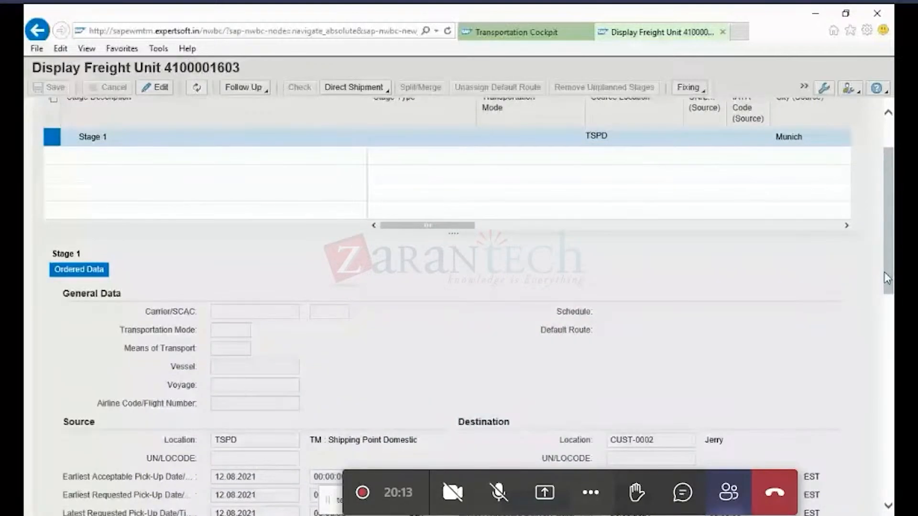
{"action": "scroll", "coordinate": [885, 272], "scroll_direction": "down", "scroll_amount": 3}
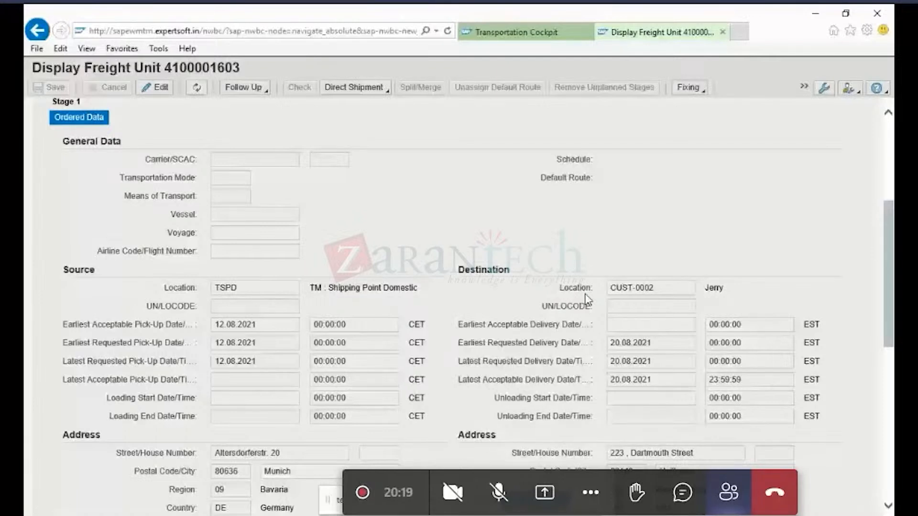
{"action": "left_click_drag", "start_coordinate": [886, 338], "coordinate": [884, 252]}
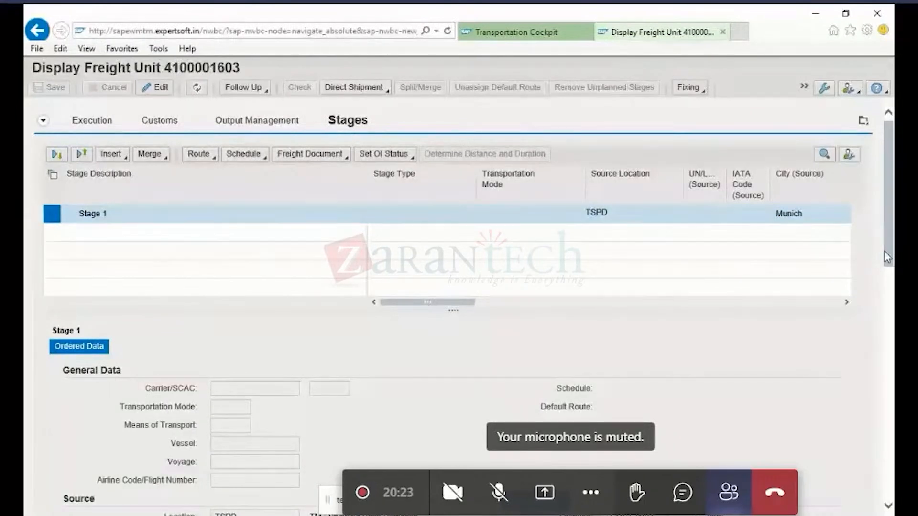
Return to the freight unit's General Data and display the product details of item 10, TMPROD-01
{"action": "left_click", "coordinate": [863, 121]}
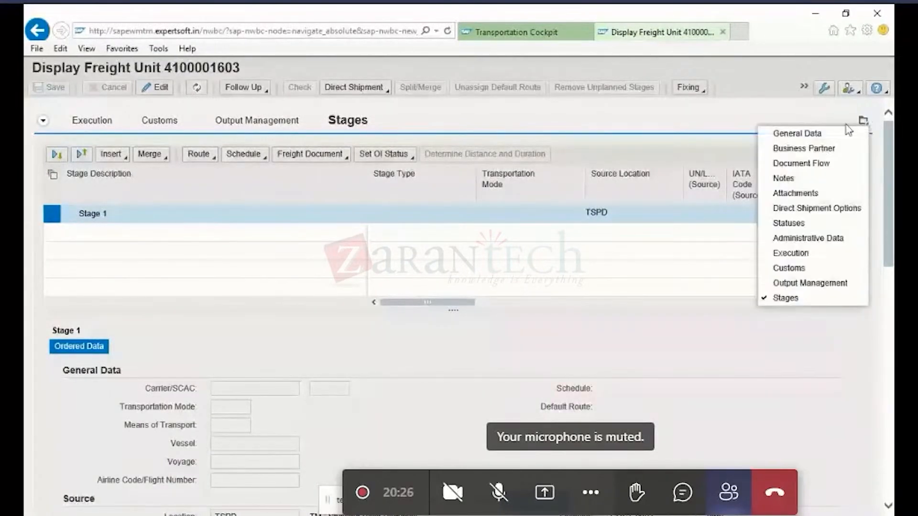
{"action": "left_click", "coordinate": [813, 133]}
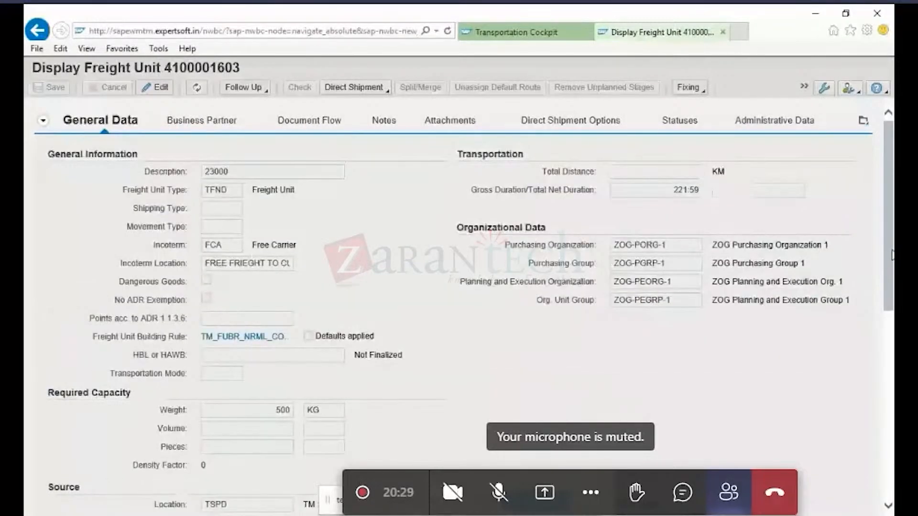
{"action": "left_click_drag", "start_coordinate": [887, 181], "coordinate": [875, 321]}
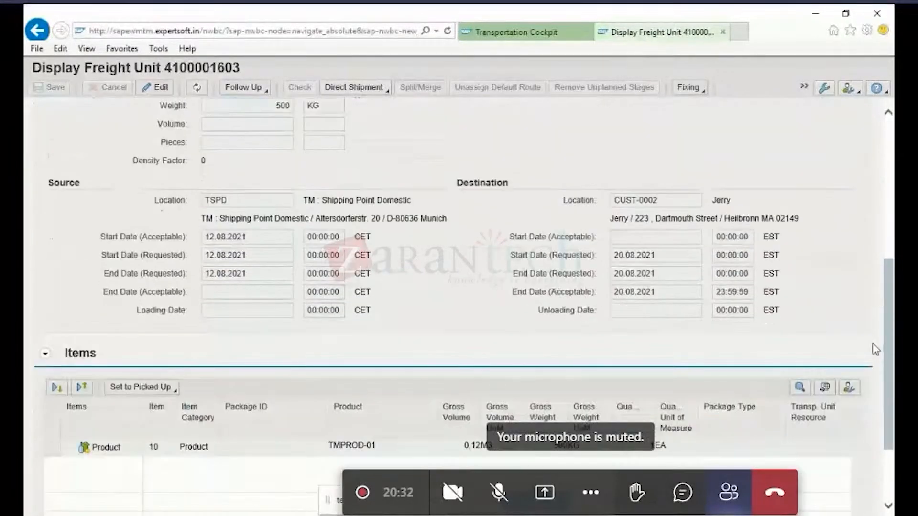
{"action": "left_click", "coordinate": [54, 448]}
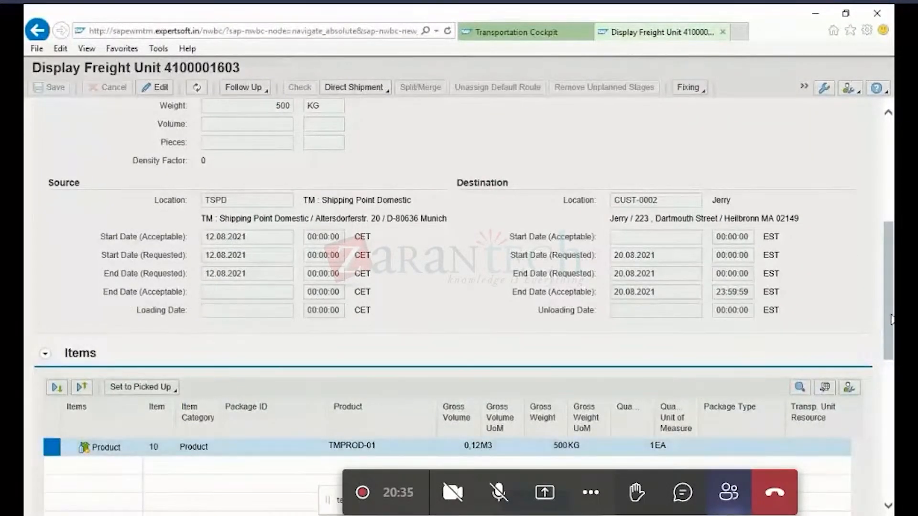
{"action": "left_click_drag", "start_coordinate": [890, 319], "coordinate": [886, 396]}
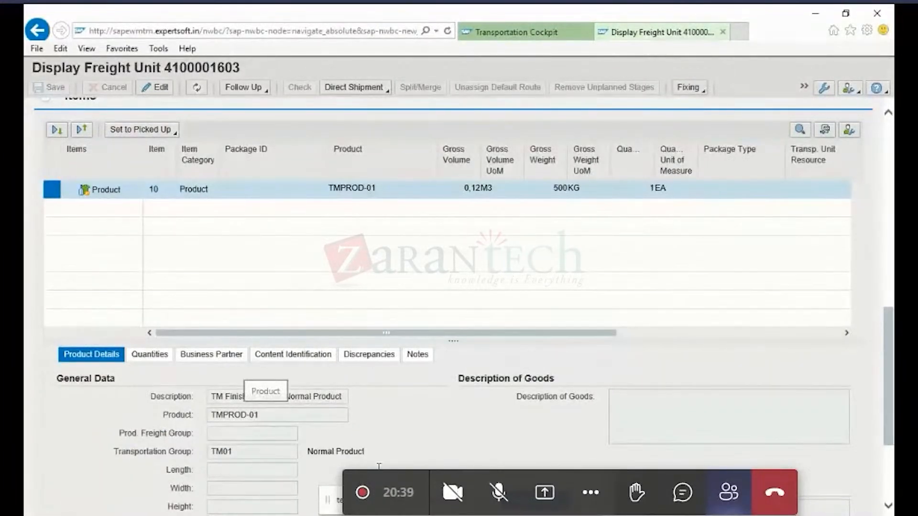
Switch to the SAP GUI window with the outbound delivery's TM document flow and close it
{"action": "left_click", "coordinate": [631, 515]}
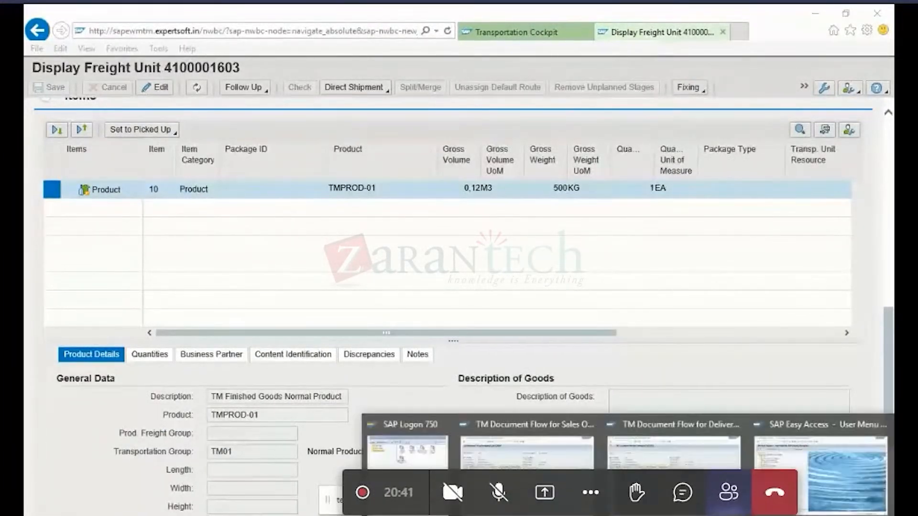
{"action": "left_click", "coordinate": [667, 440]}
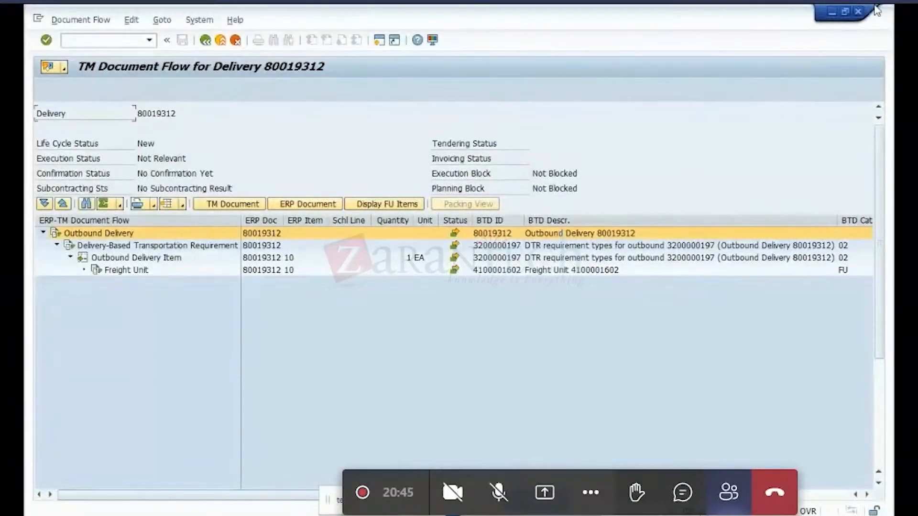
{"action": "left_click", "coordinate": [859, 12]}
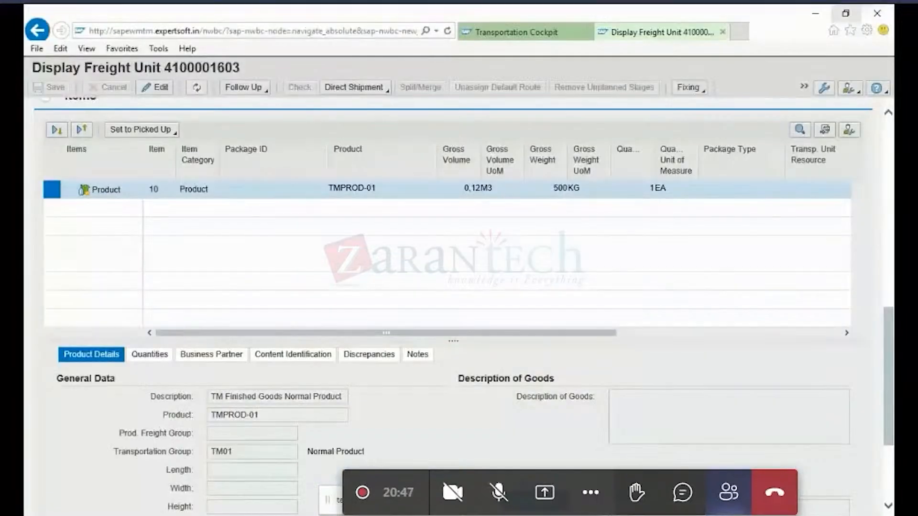
In SAP GUI, leave the sales order's TM document flow, redisplay the order from the initial screen and show its Shipping data
{"action": "mouse_move", "coordinate": [653, 514]}
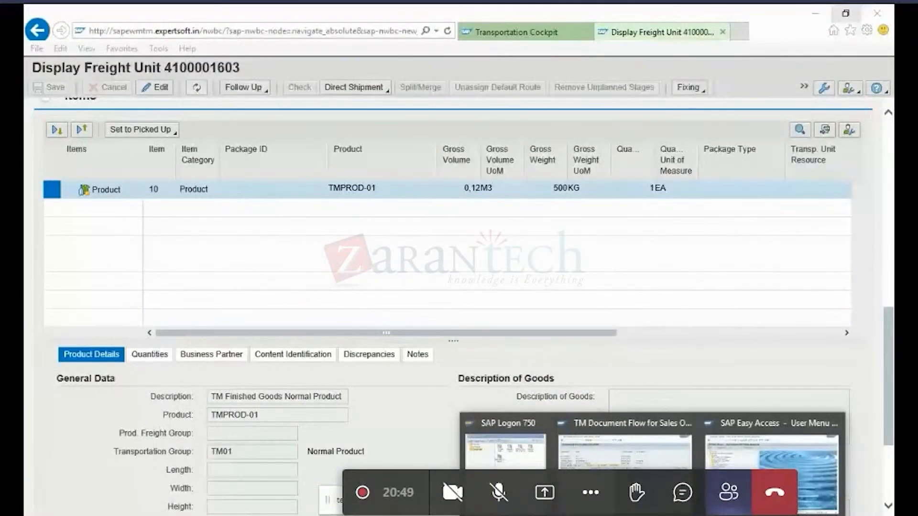
{"action": "left_click", "coordinate": [626, 447]}
{"action": "left_click", "coordinate": [205, 40]}
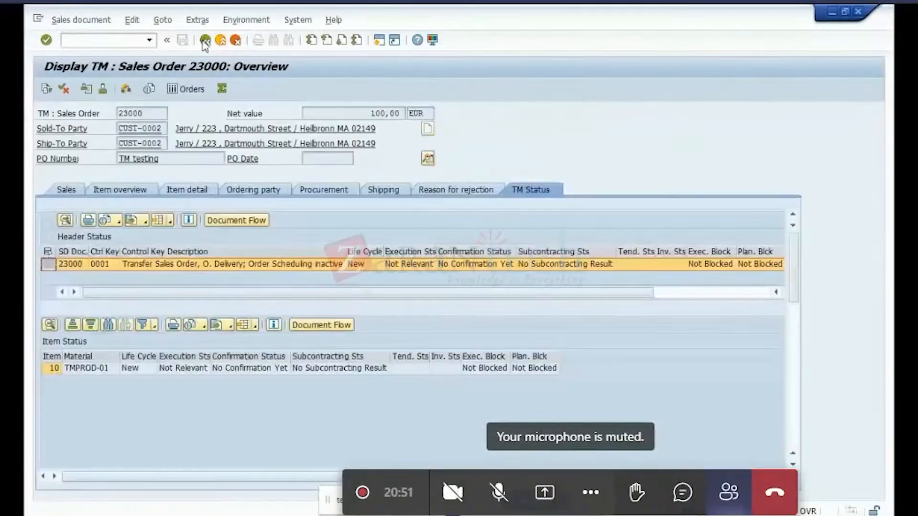
{"action": "left_click", "coordinate": [205, 41]}
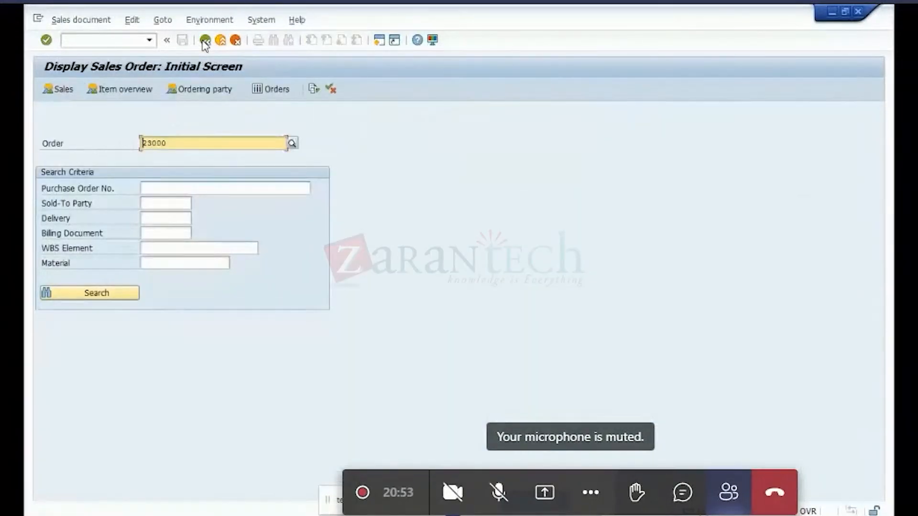
{"action": "key", "text": "Return"}
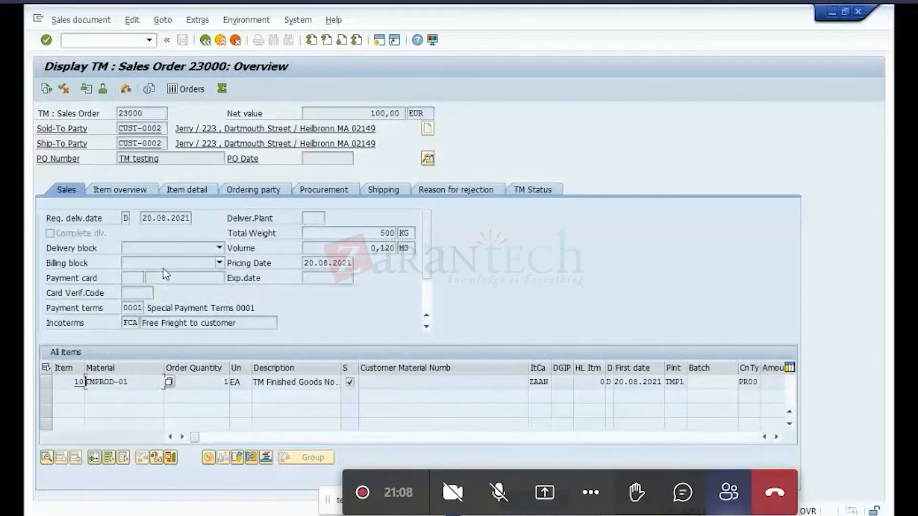
{"action": "left_click", "coordinate": [378, 193]}
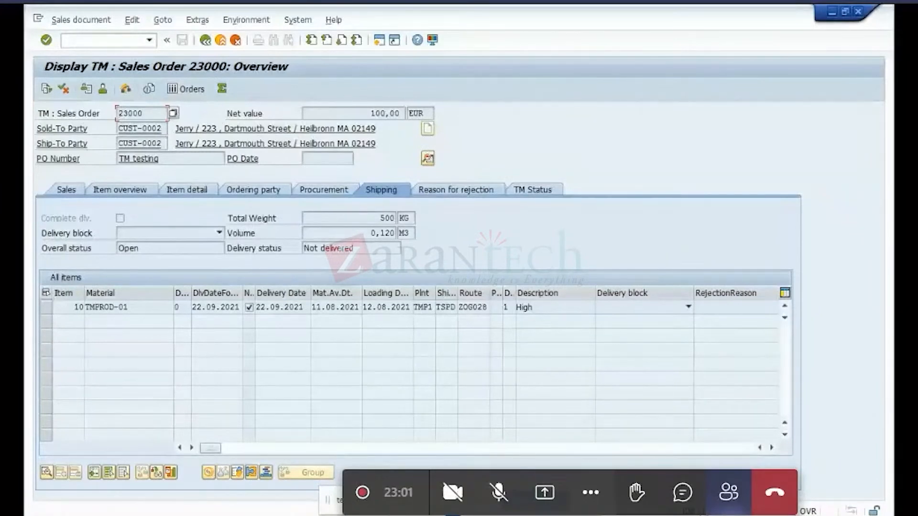
Switch to the SAP TM overview presentation in PowerPoint and start the slide show from the SAP TM Master data slide
{"action": "mouse_move", "coordinate": [745, 515]}
{"action": "left_click", "coordinate": [815, 469]}
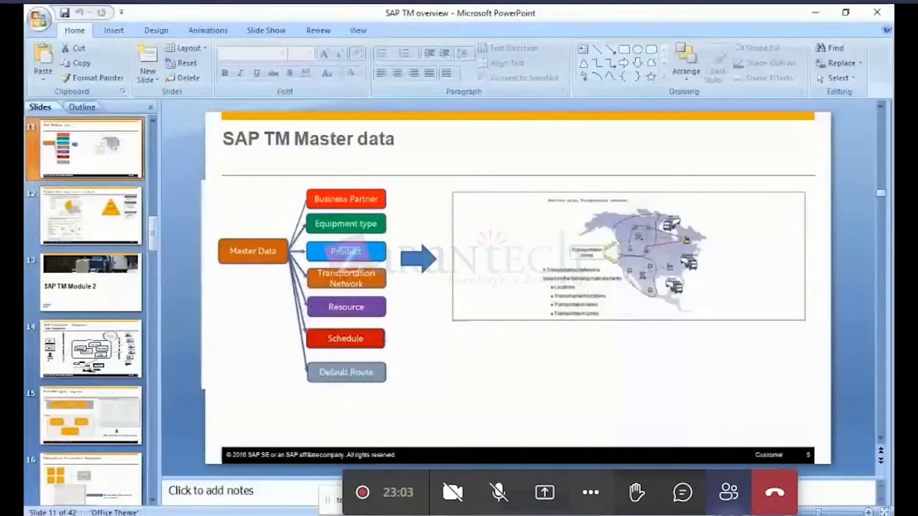
{"action": "key", "text": "shift+F5"}
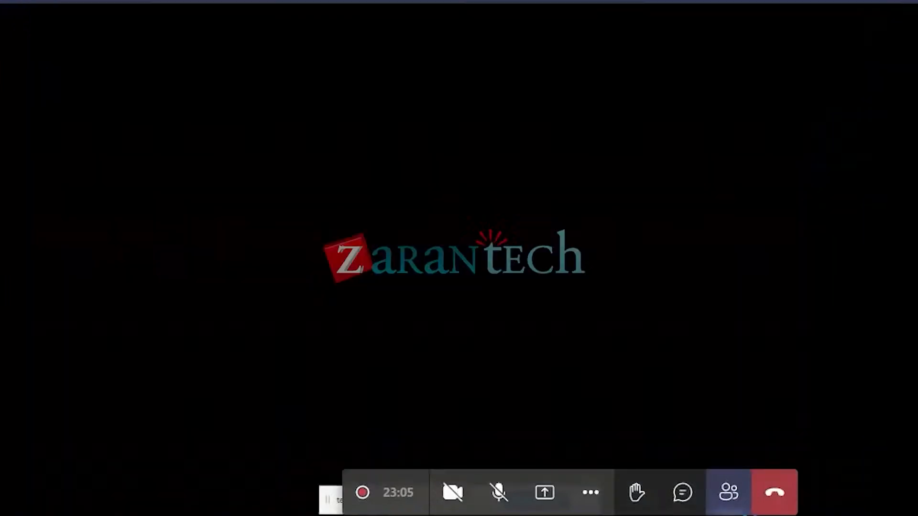
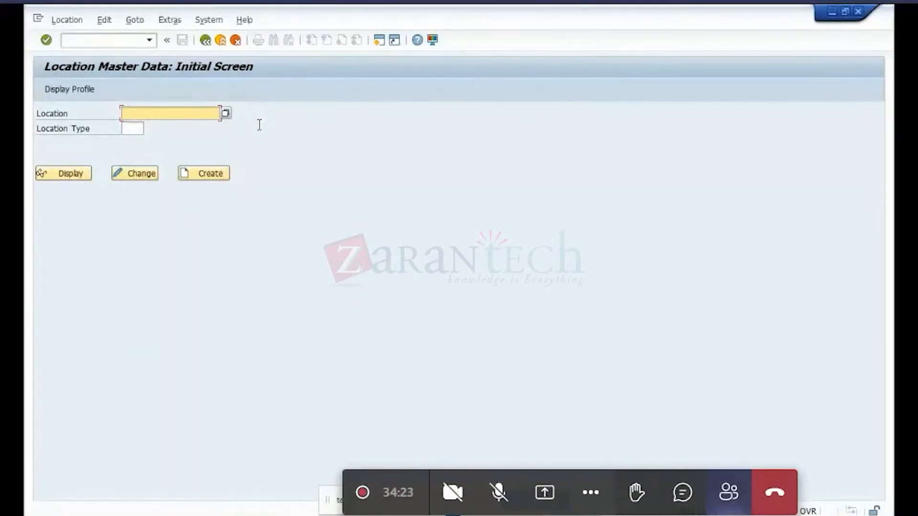
Search the location master data in SAP GUI for locations of type 1003, Shipping Point
{"action": "left_click", "coordinate": [225, 114]}
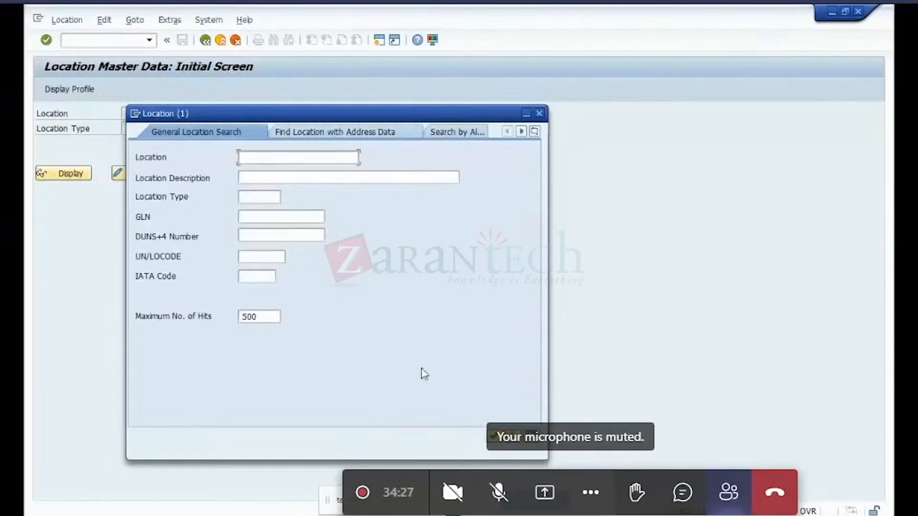
{"action": "left_click", "coordinate": [249, 198]}
{"action": "left_click", "coordinate": [287, 197]}
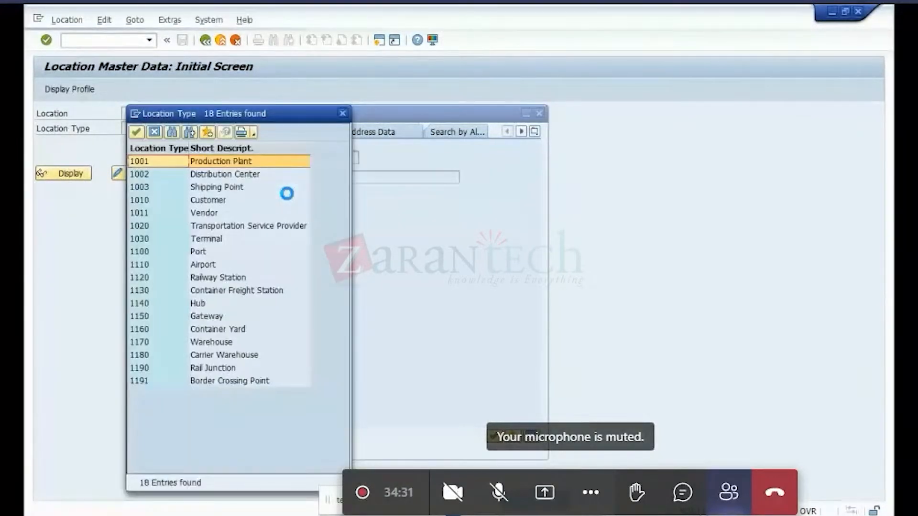
{"action": "left_click", "coordinate": [215, 188]}
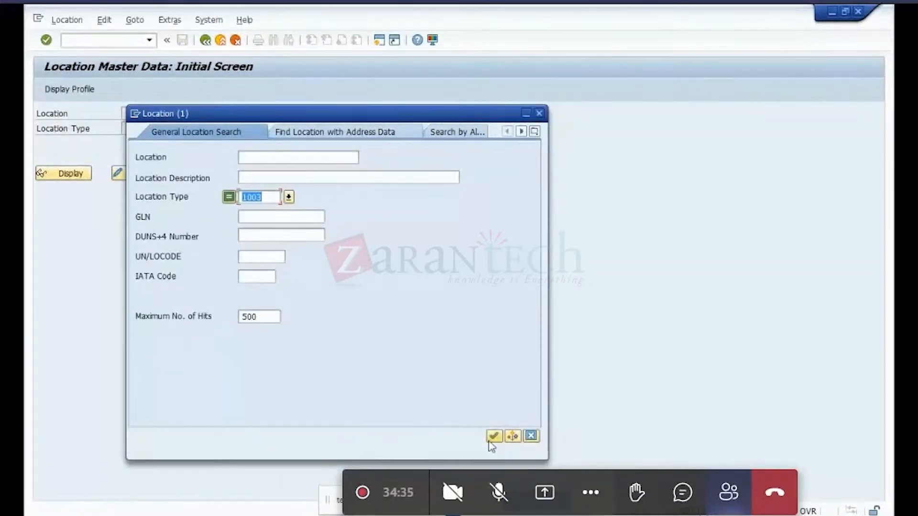
{"action": "left_click", "coordinate": [491, 438]}
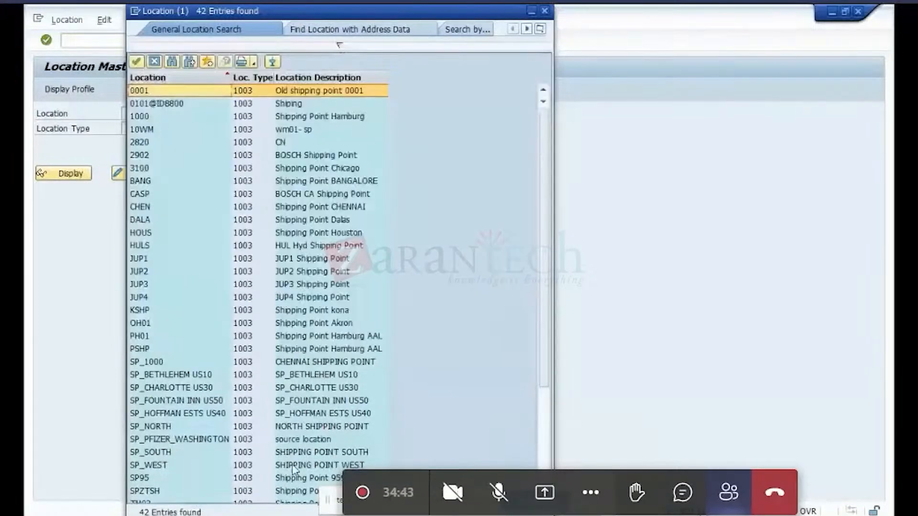
Open shipping point location SP_CHARLOTTE US30 for changing and review the list of available location types
{"action": "double_click", "coordinate": [215, 387]}
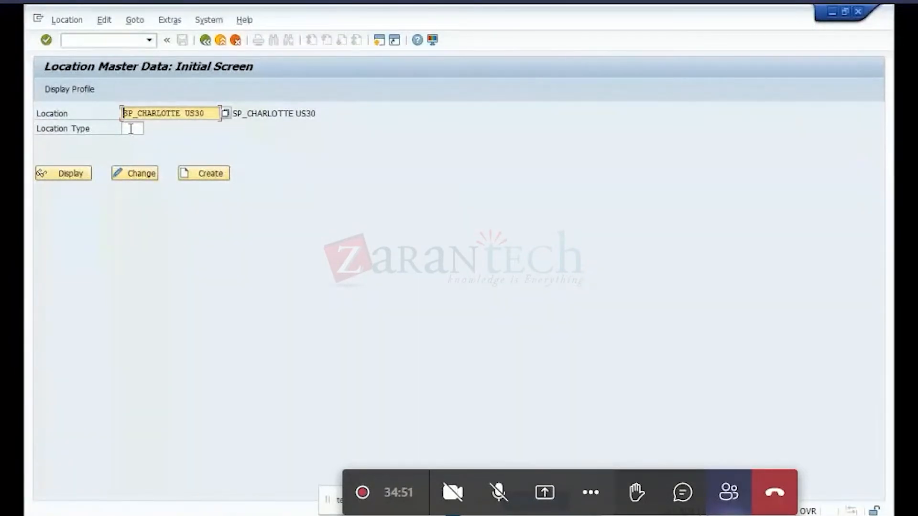
{"action": "left_click", "coordinate": [138, 175]}
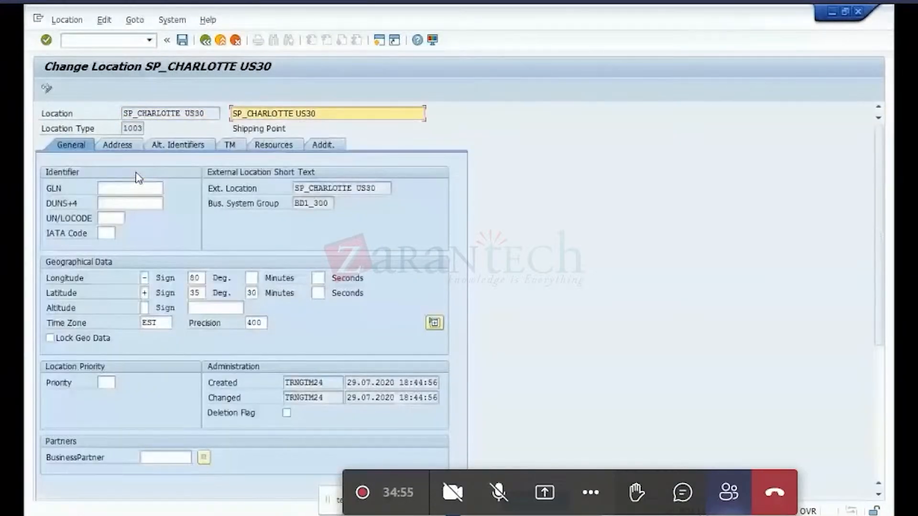
{"action": "left_click", "coordinate": [132, 128]}
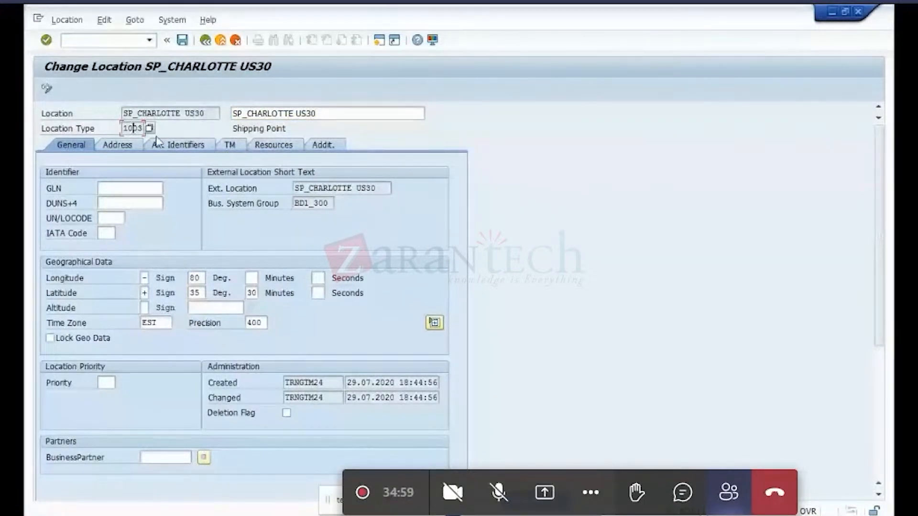
{"action": "left_click", "coordinate": [150, 130]}
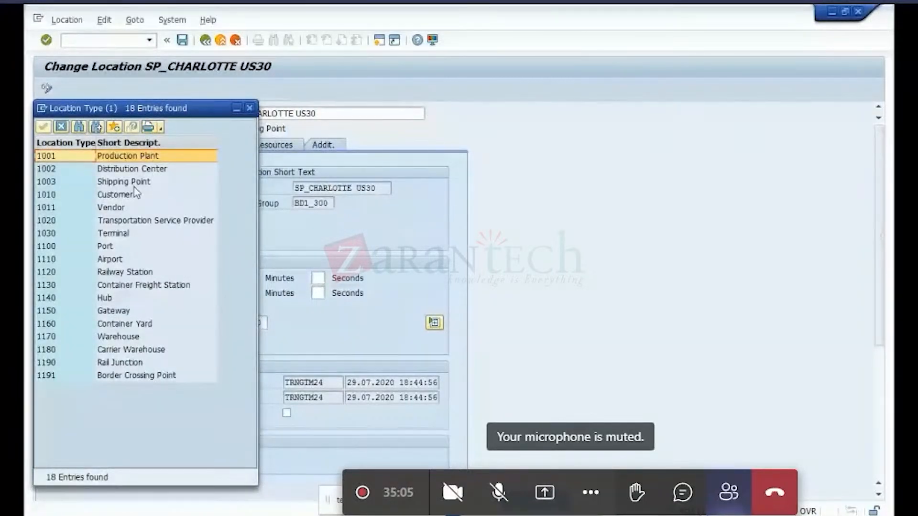
{"action": "left_click_drag", "start_coordinate": [93, 111], "coordinate": [352, 68]}
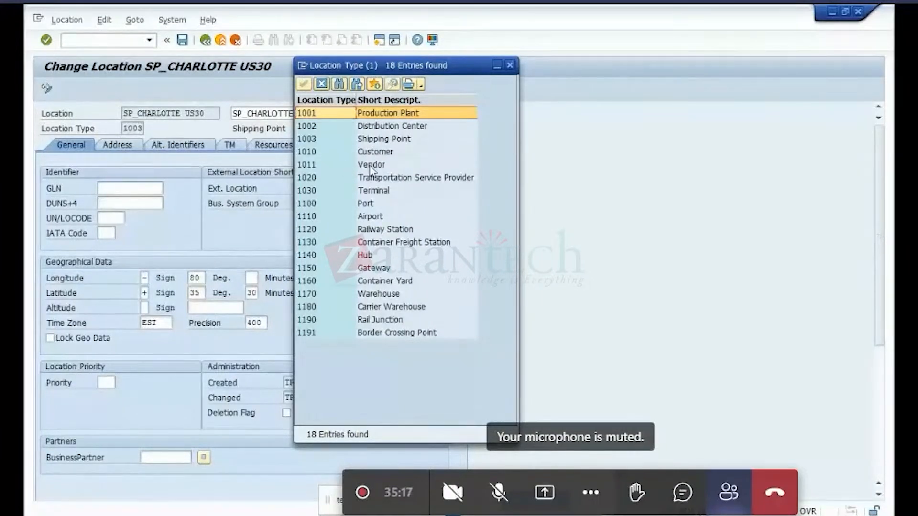
{"action": "left_click", "coordinate": [368, 207]}
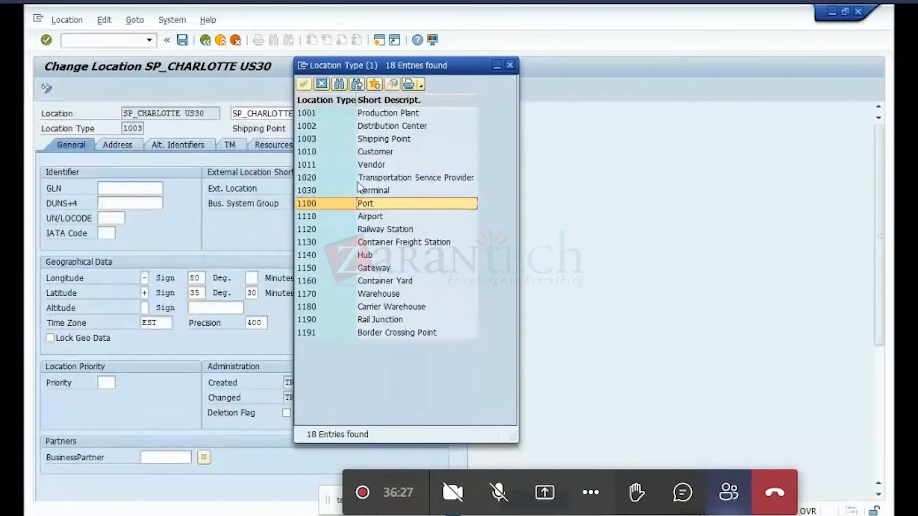
{"action": "left_click", "coordinate": [510, 65]}
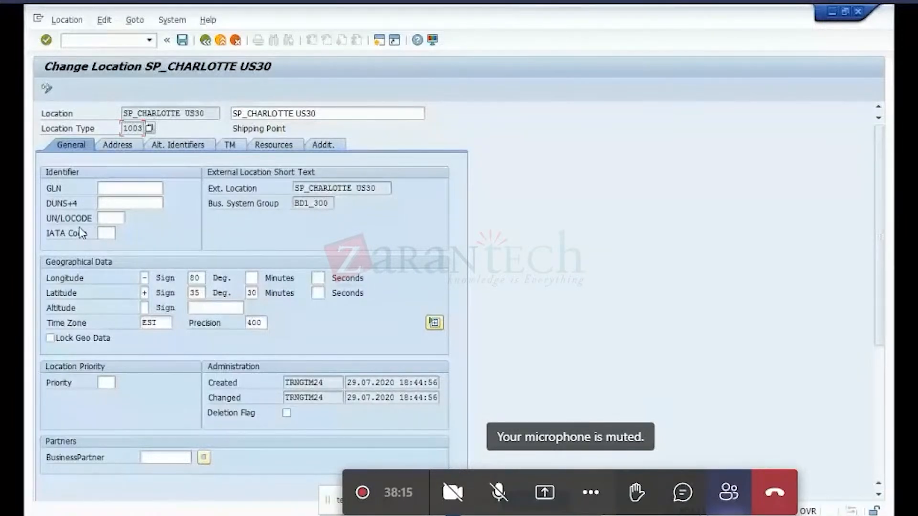
In a separate SAP session, open the SAP Reference IMG and expand SAP Transportation Management's Master Data > Transportation Network > Location settings
{"action": "left_click", "coordinate": [379, 42]}
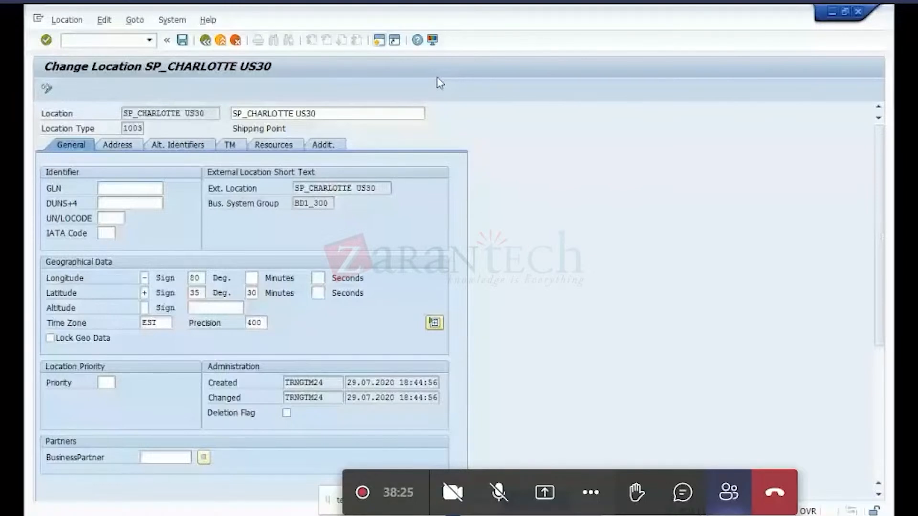
{"action": "key", "text": "alt+Tab"}
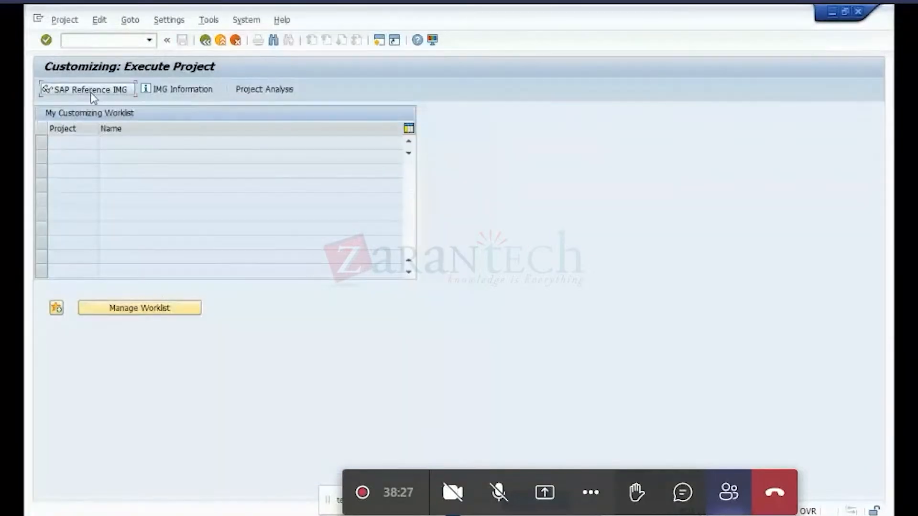
{"action": "left_click", "coordinate": [90, 92]}
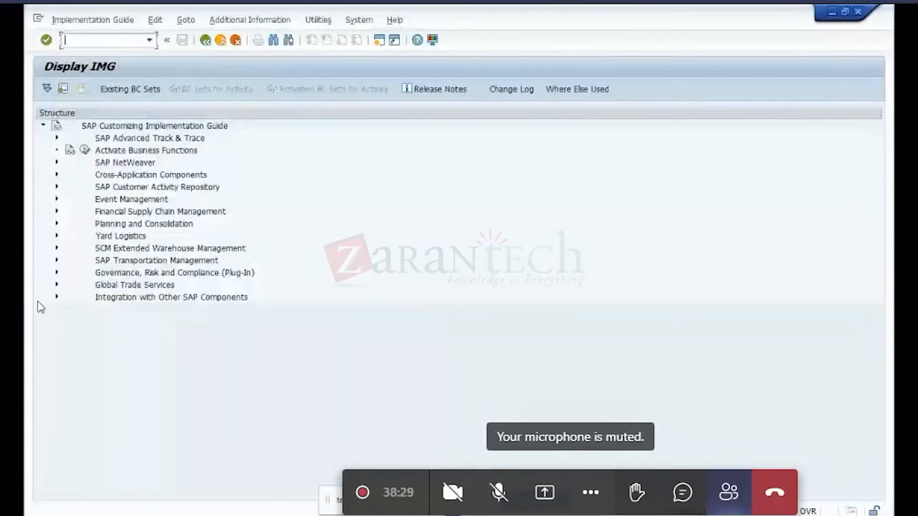
{"action": "left_click", "coordinate": [57, 260]}
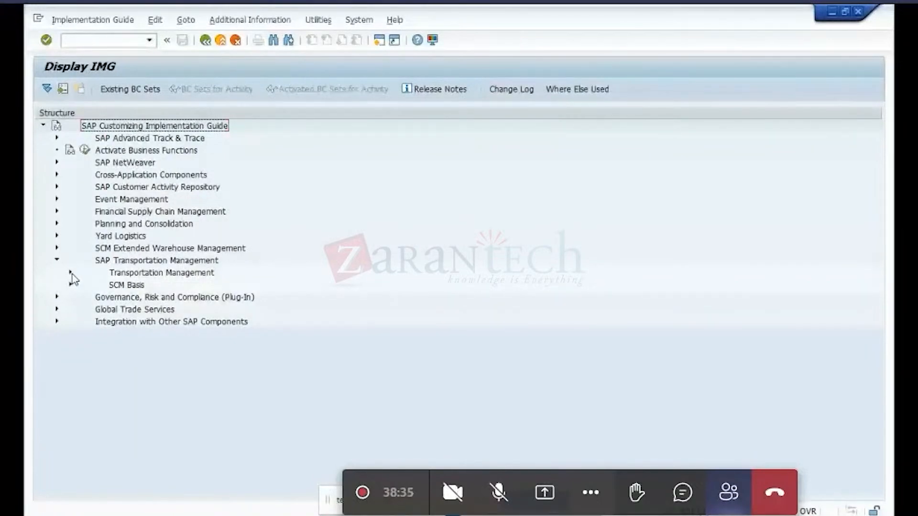
{"action": "left_click", "coordinate": [70, 272]}
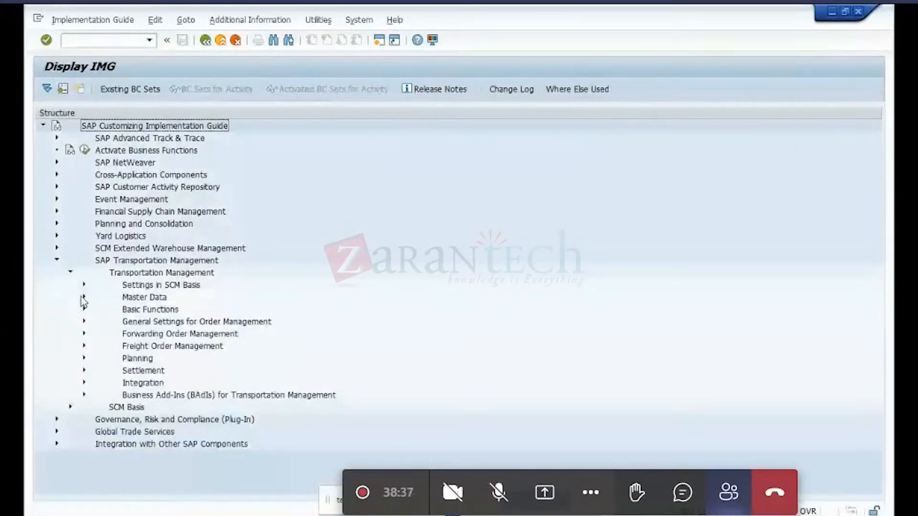
{"action": "left_click", "coordinate": [83, 298]}
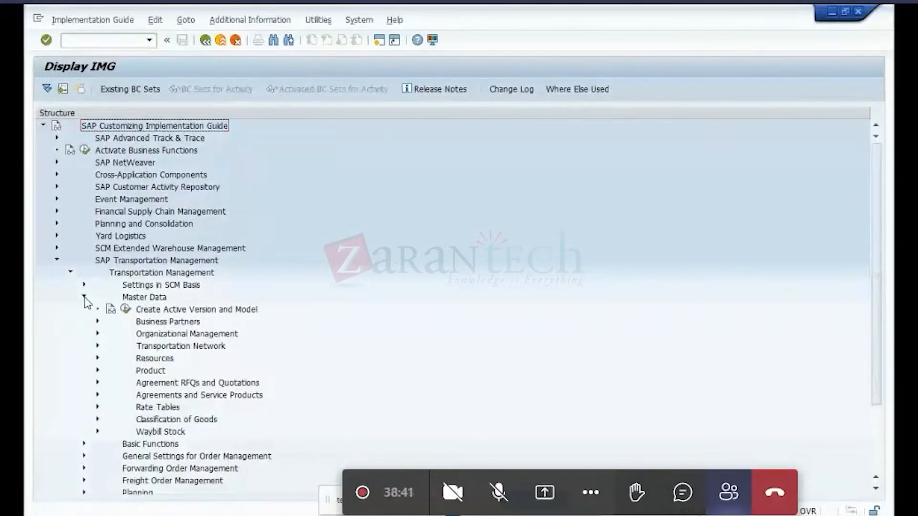
{"action": "left_click", "coordinate": [98, 346]}
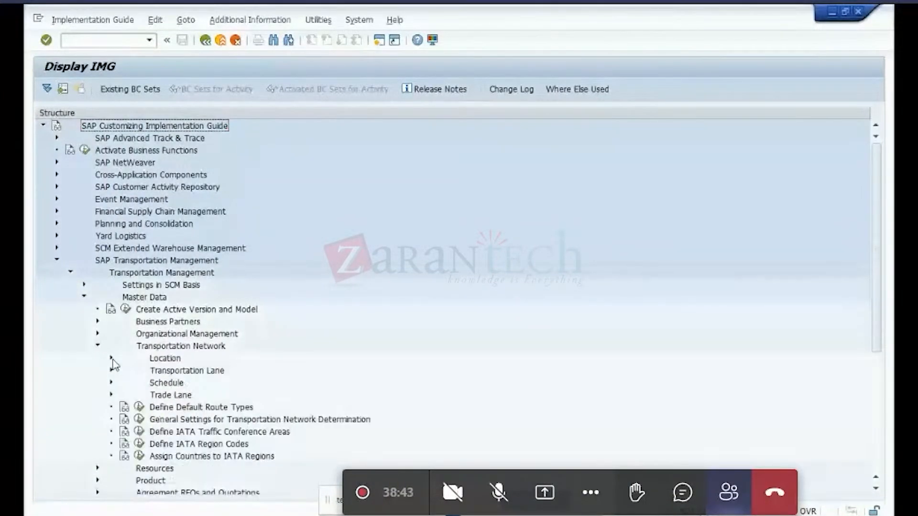
{"action": "left_click", "coordinate": [111, 358]}
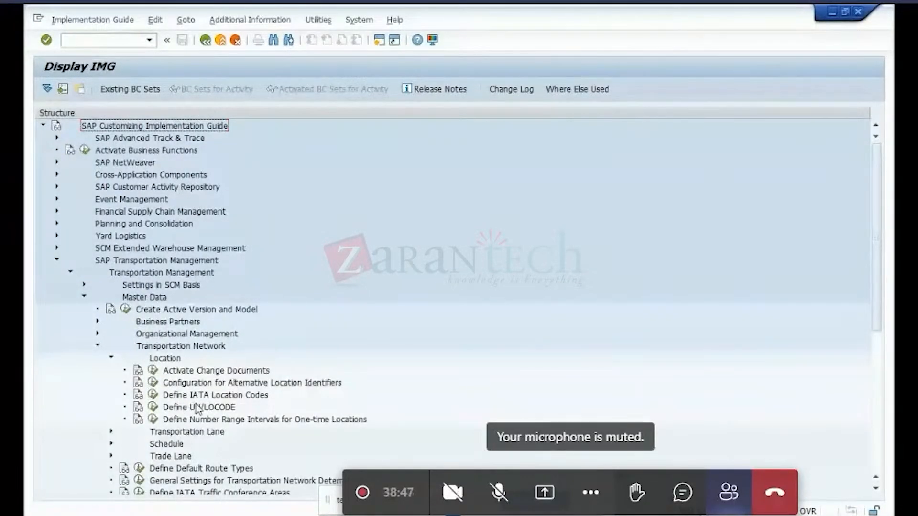
Check which location data has change documents activated, leave that view and open the Define UN/LOCODE activity
{"action": "left_click", "coordinate": [153, 372]}
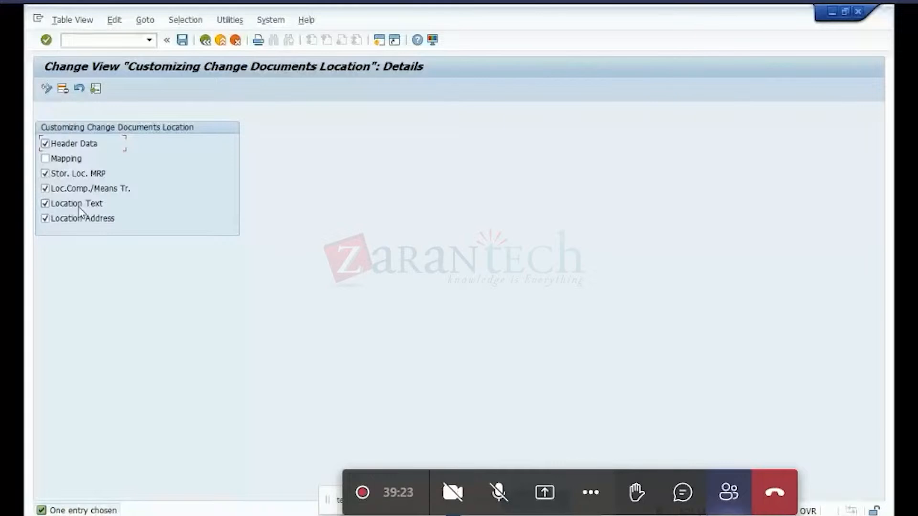
{"action": "left_click", "coordinate": [205, 40]}
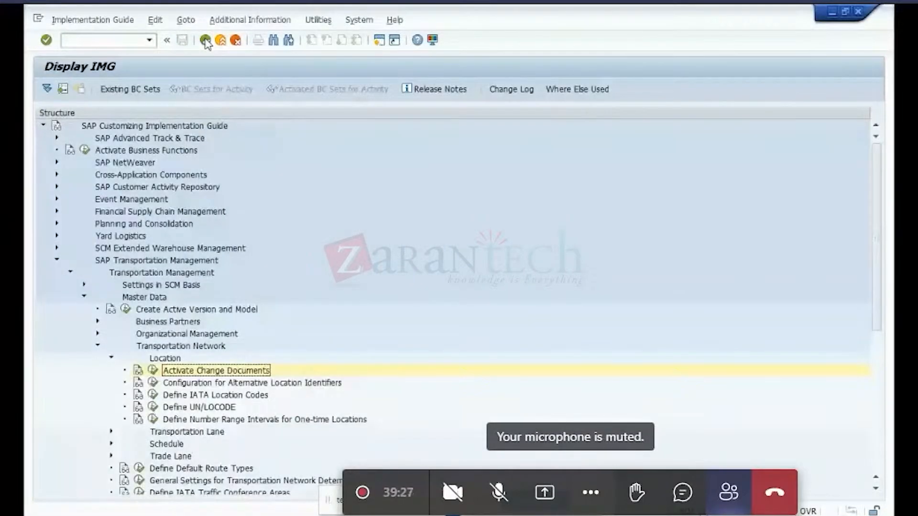
{"action": "left_click", "coordinate": [153, 408]}
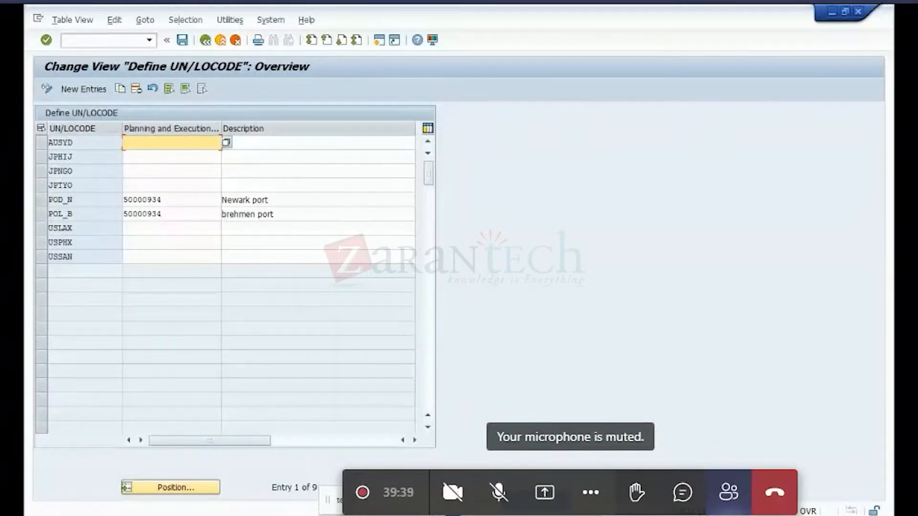
Switch to the TM 9.3 new batch weekdays presentation in PowerPoint to view the Cologne-to-Chicago scenario, and return to SAP GUI's Define UN/LOCODE view
{"action": "left_click", "coordinate": [746, 515]}
{"action": "left_click", "coordinate": [818, 474]}
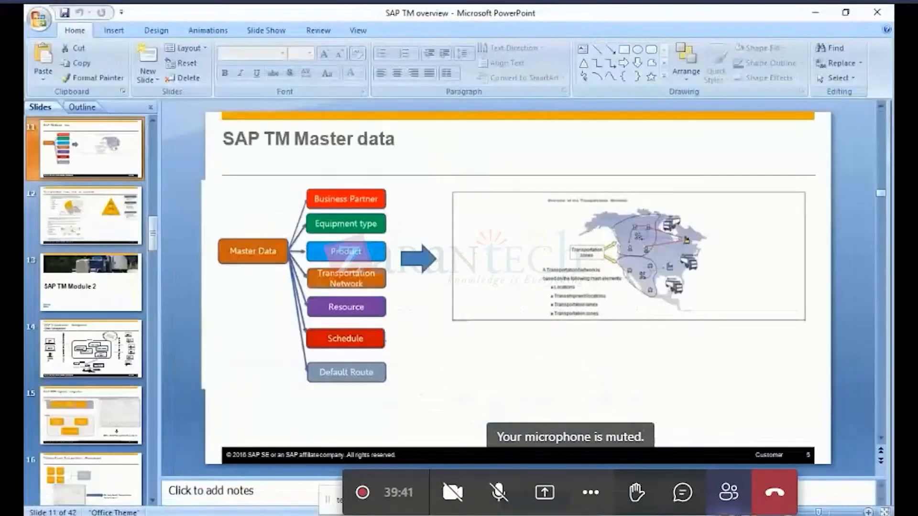
{"action": "mouse_move", "coordinate": [744, 515]}
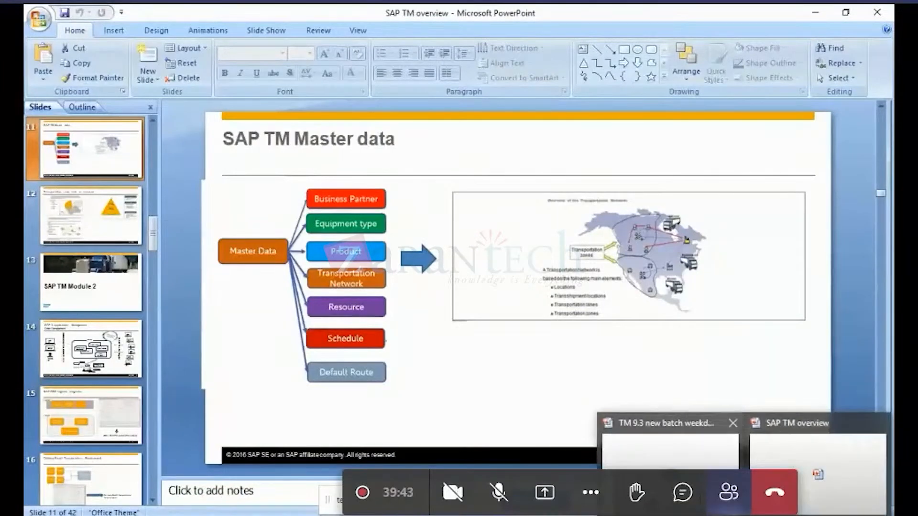
{"action": "left_click", "coordinate": [670, 447]}
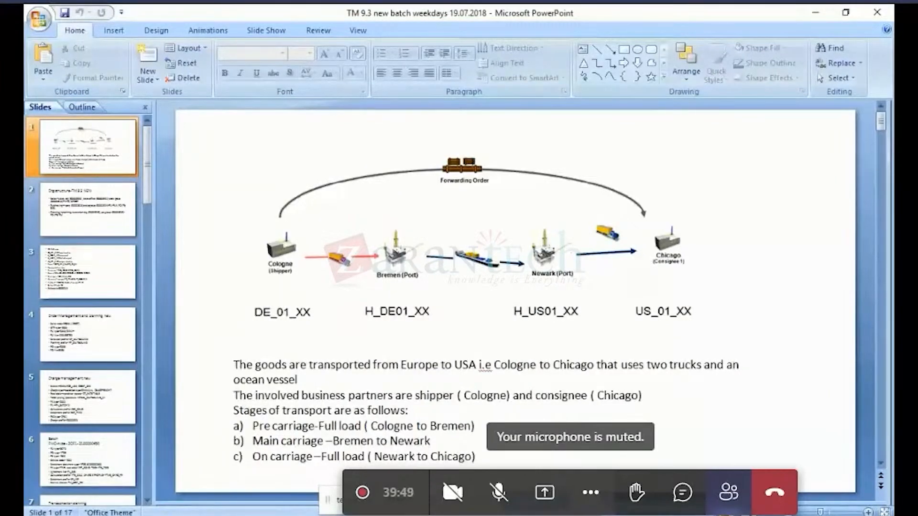
{"action": "mouse_move", "coordinate": [628, 515]}
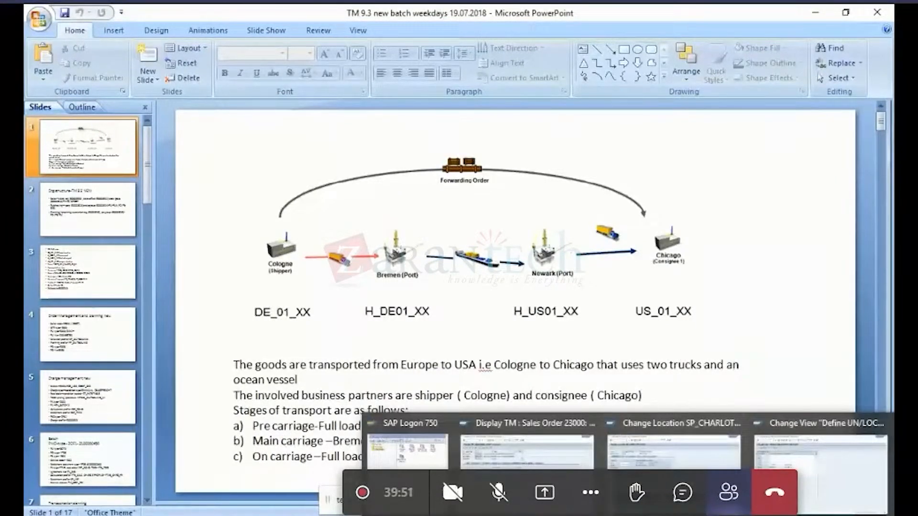
{"action": "left_click", "coordinate": [820, 450]}
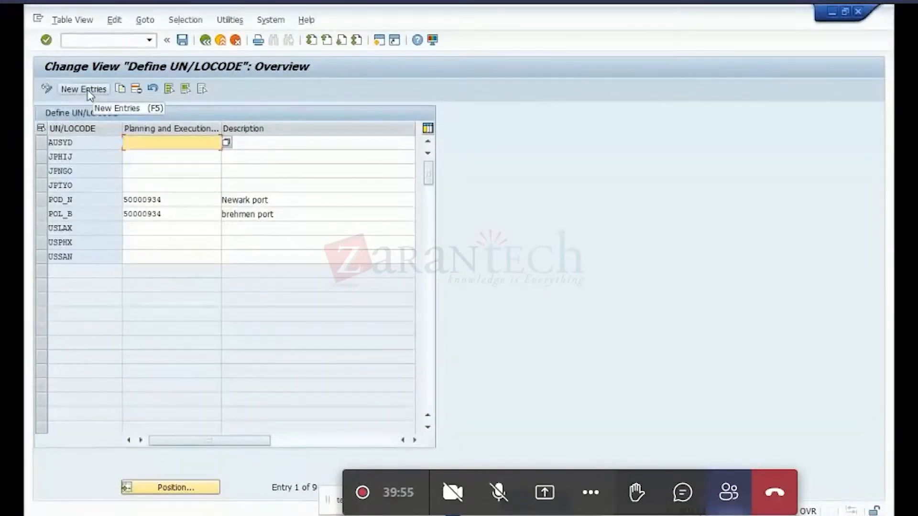
Create a new UN/LOCODE entry BRE01 with the description "Brehmen port"
{"action": "left_click", "coordinate": [89, 95]}
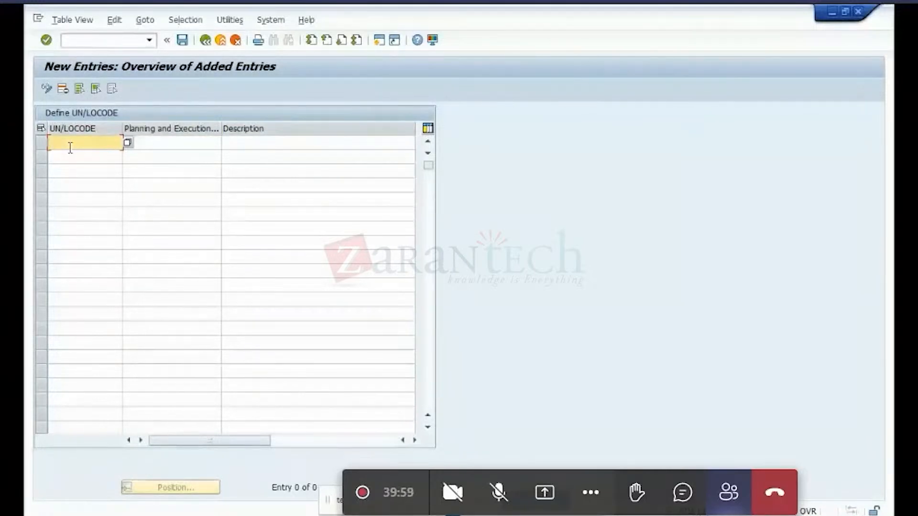
{"action": "type", "text": "BRE_c"}
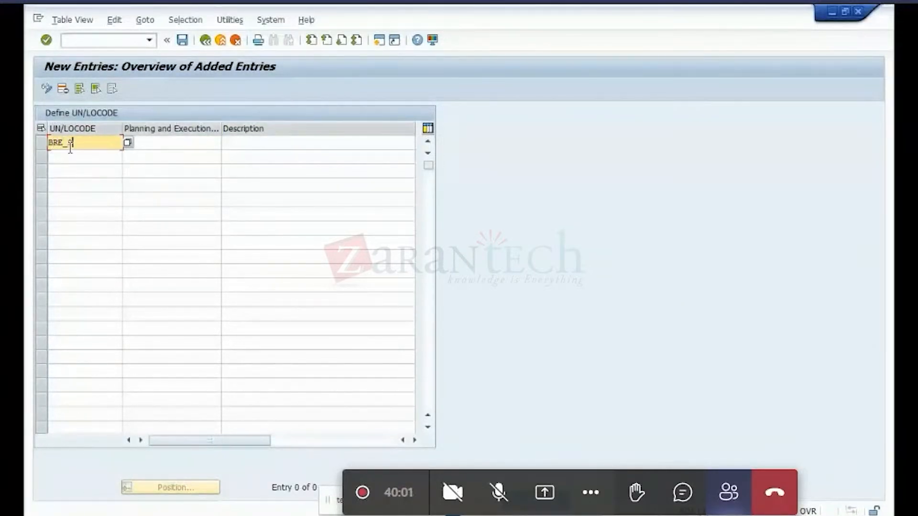
{"action": "key", "text": "BackSpace"}
{"action": "key", "text": "BackSpace"}
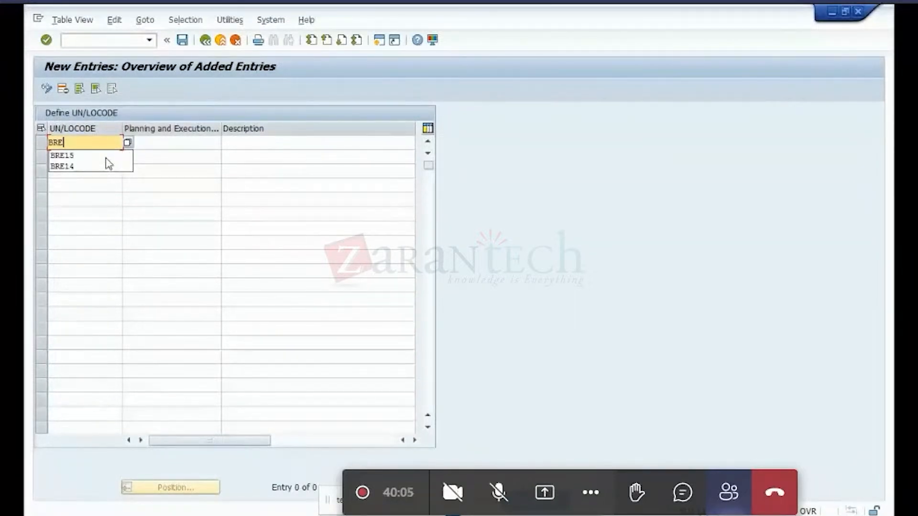
{"action": "type", "text": "01"}
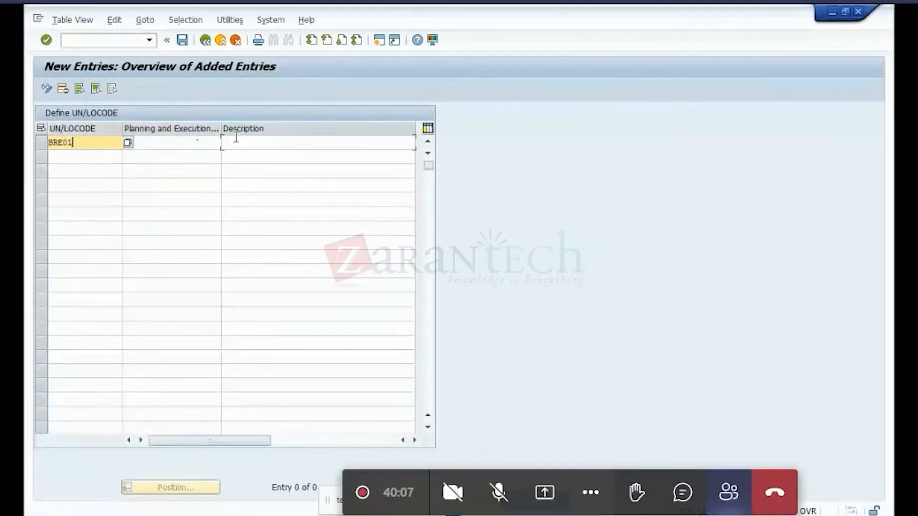
{"action": "left_click", "coordinate": [236, 140]}
{"action": "type", "text": "N"}
{"action": "key", "text": "BackSpace"}
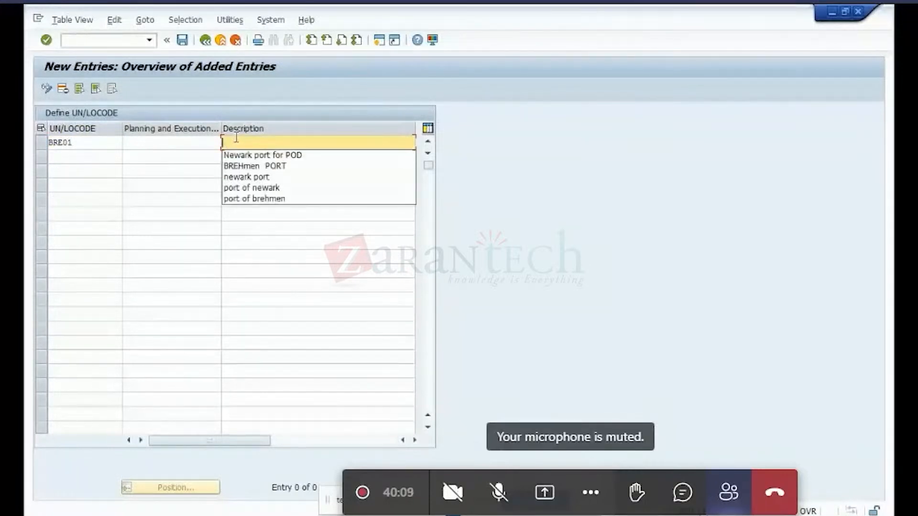
{"action": "type", "text": "Bre"}
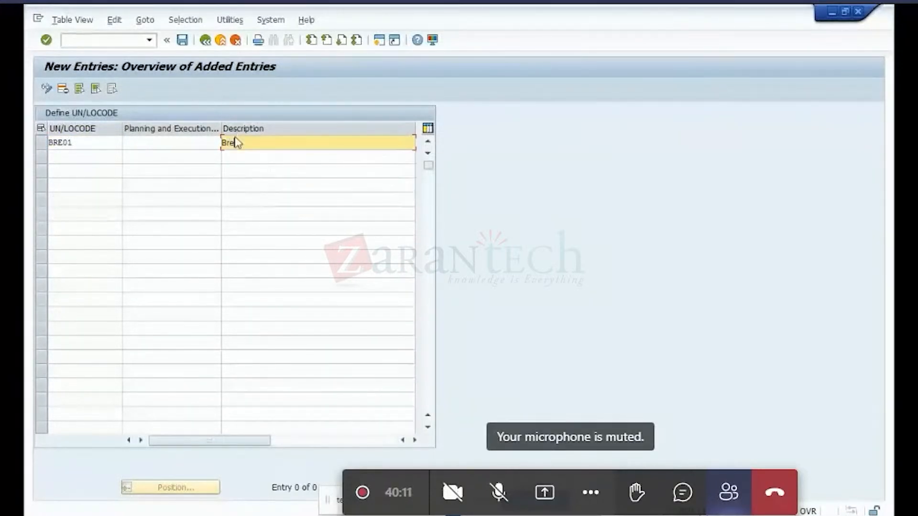
{"action": "type", "text": "hmen port"}
Add UN/LOCODE NEW01 with the description "Newyark port" and save the entries in the TM YL integration customizing request
{"action": "left_click", "coordinate": [89, 156]}
{"action": "type", "text": "NEW01"}
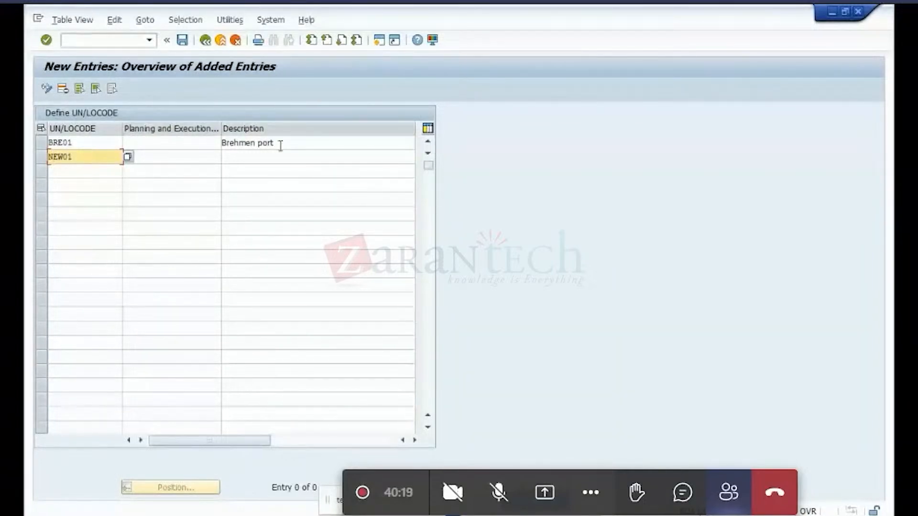
{"action": "left_click", "coordinate": [269, 155]}
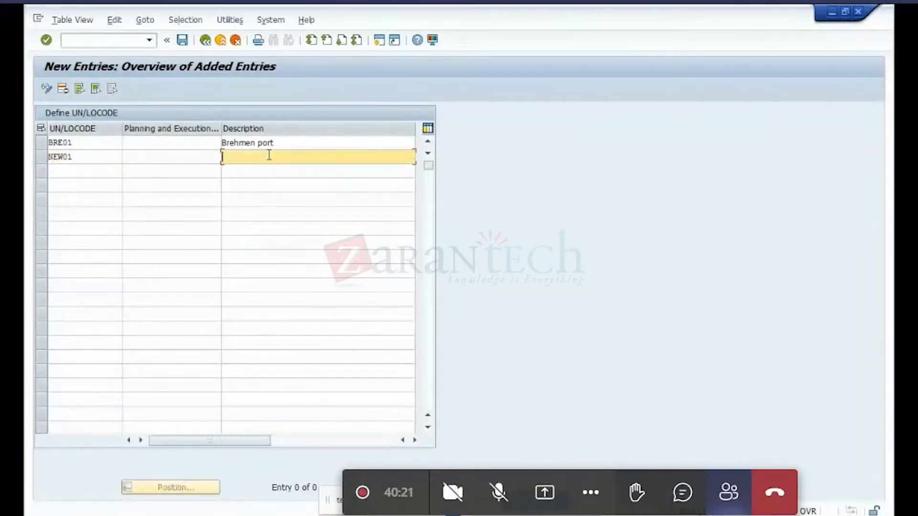
{"action": "type", "text": "New"}
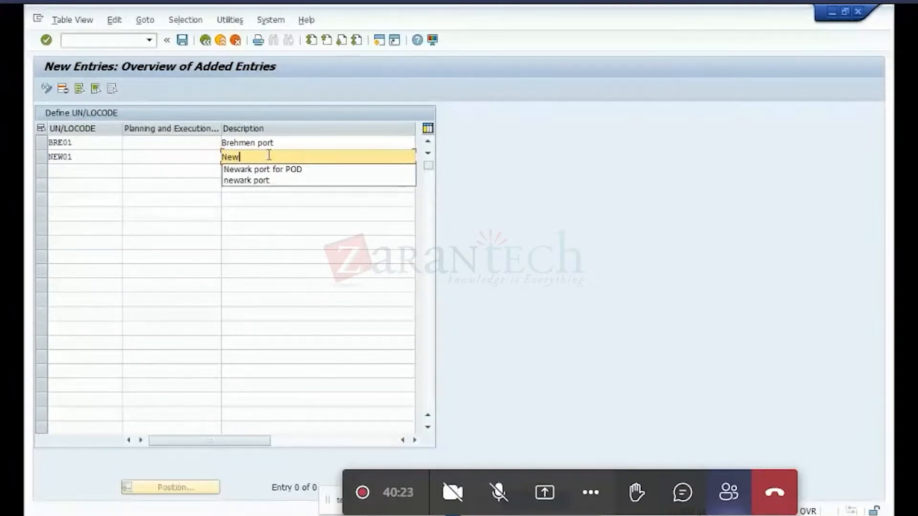
{"action": "type", "text": "yark port"}
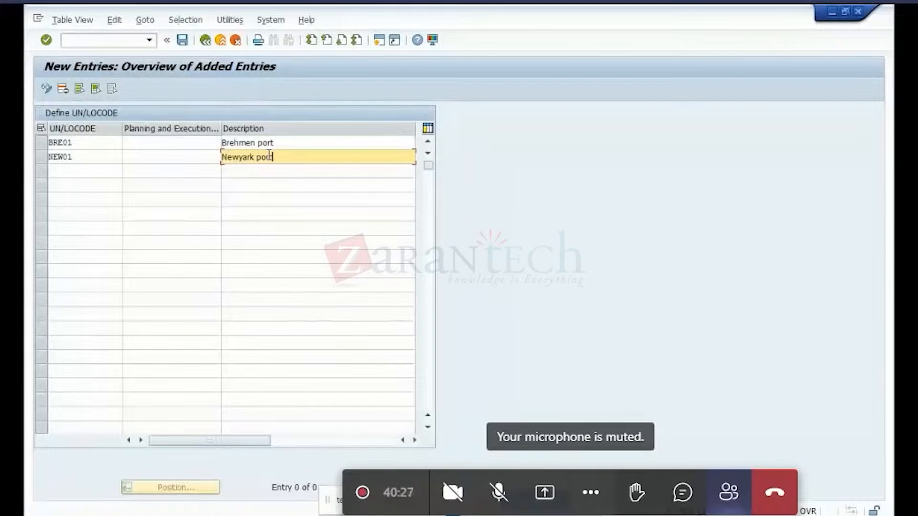
{"action": "left_click", "coordinate": [184, 43]}
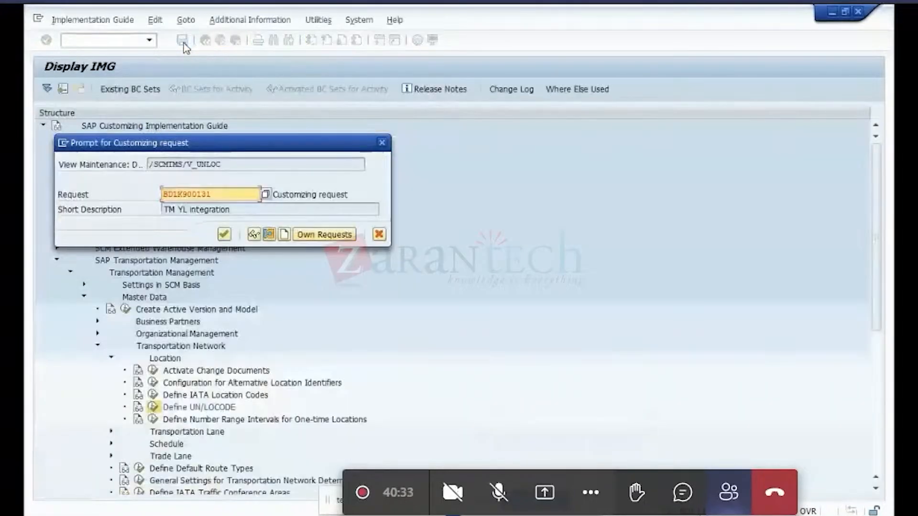
{"action": "left_click", "coordinate": [225, 236]}
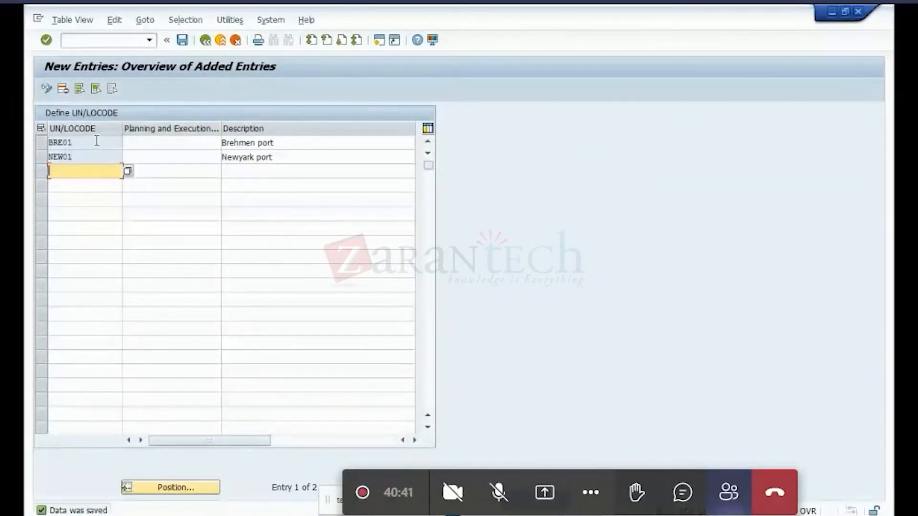
Switch to the Change Location session for SP_CHARLOTTE US30 and check its address and the possible precision values for its geographical data
{"action": "left_click", "coordinate": [140, 142]}
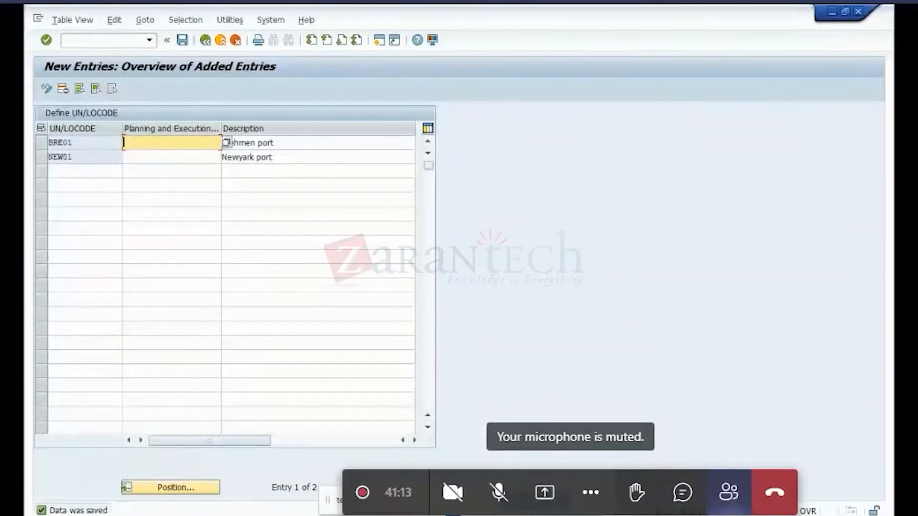
{"action": "mouse_move", "coordinate": [628, 515]}
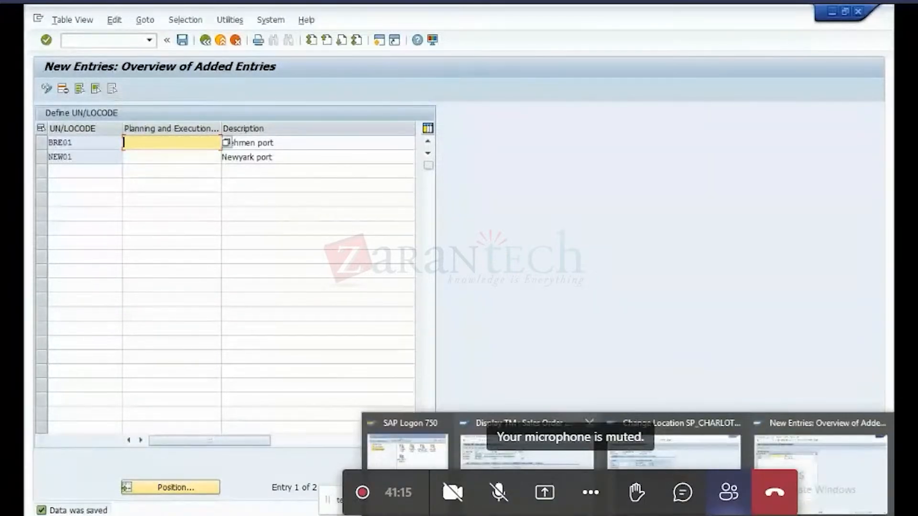
{"action": "left_click", "coordinate": [674, 452]}
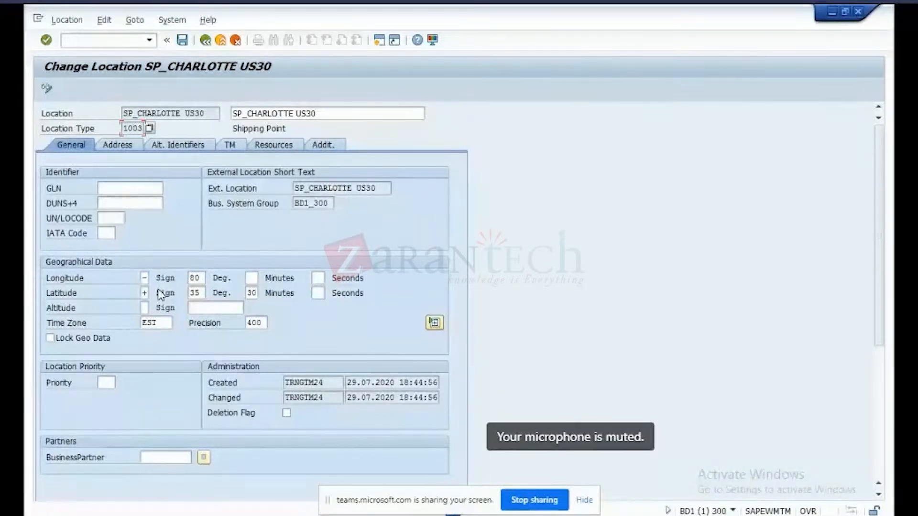
{"action": "left_click", "coordinate": [115, 144]}
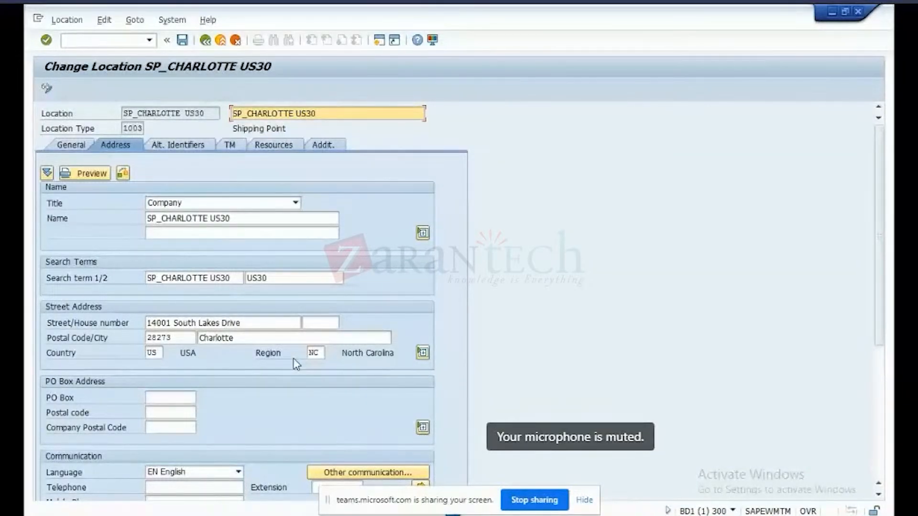
{"action": "left_click", "coordinate": [75, 148]}
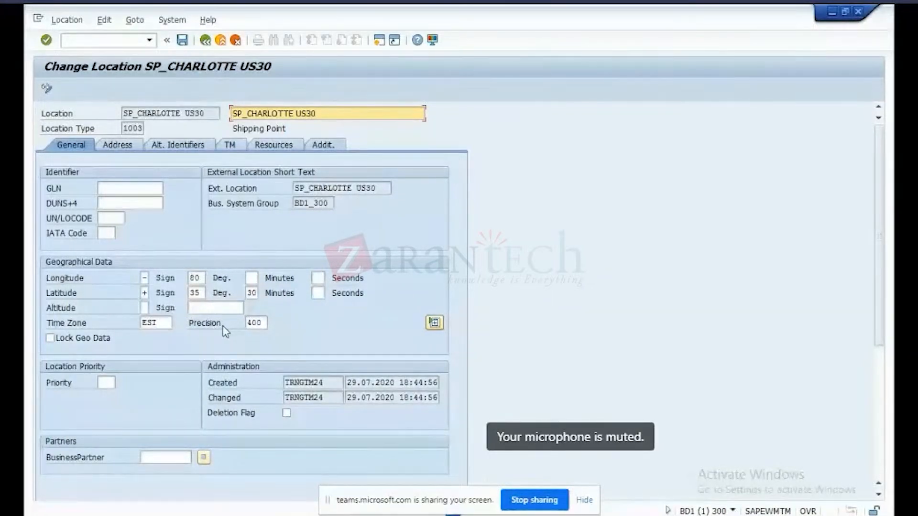
{"action": "left_click", "coordinate": [258, 323]}
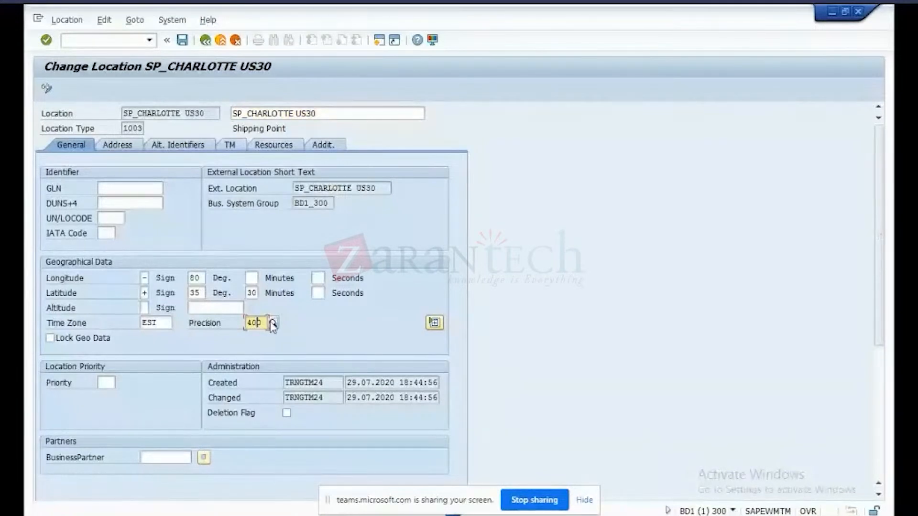
{"action": "left_click", "coordinate": [273, 323]}
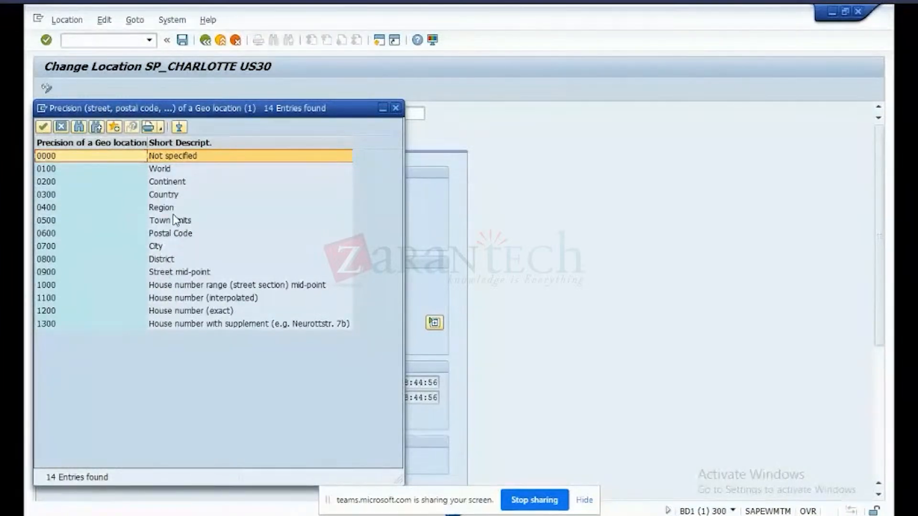
{"action": "left_click", "coordinate": [398, 109]}
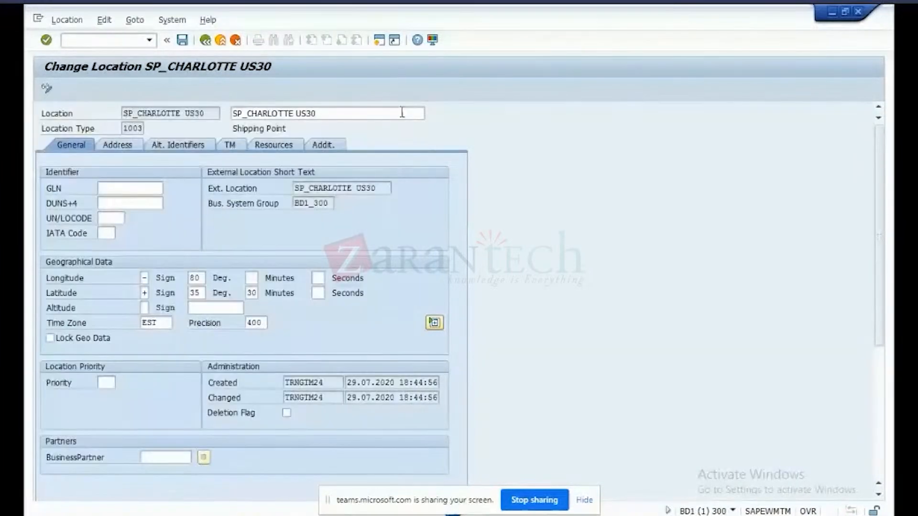
Compare the region in the location's address with the list of geo location precision levels
{"action": "left_click", "coordinate": [121, 147]}
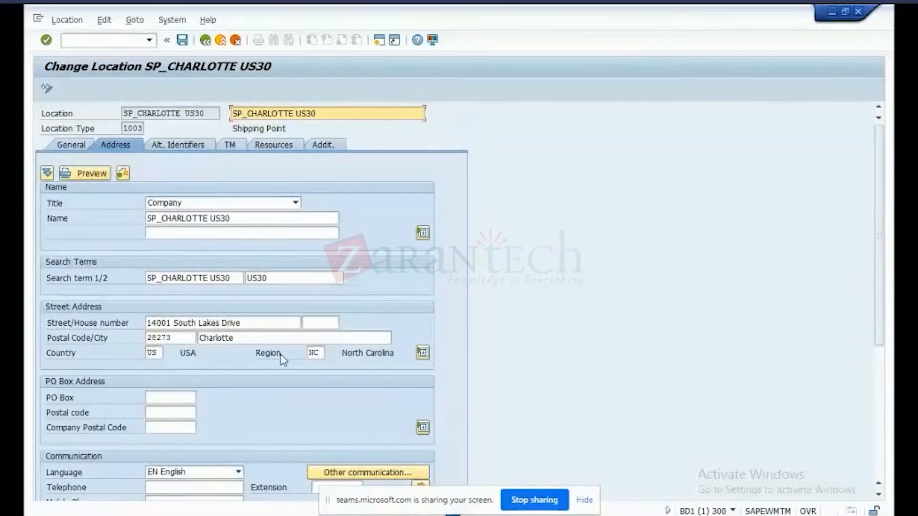
{"action": "left_click", "coordinate": [72, 147]}
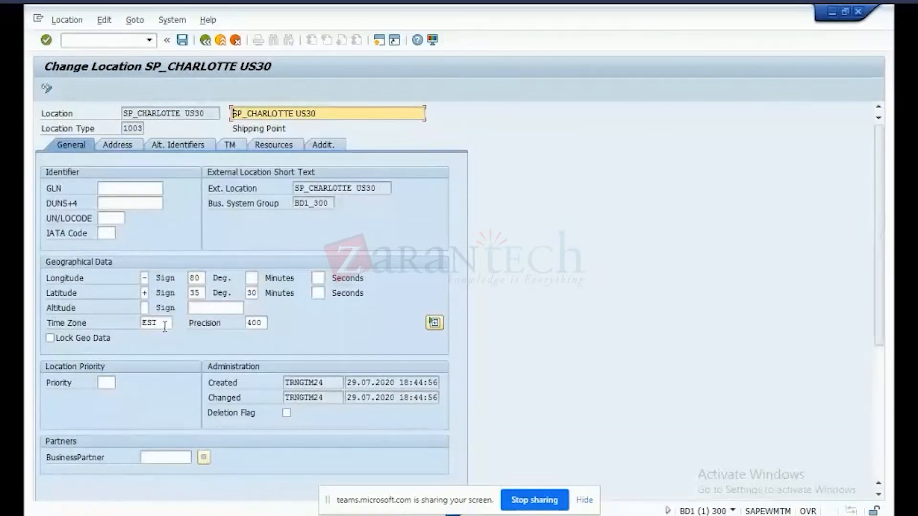
{"action": "left_click", "coordinate": [255, 324]}
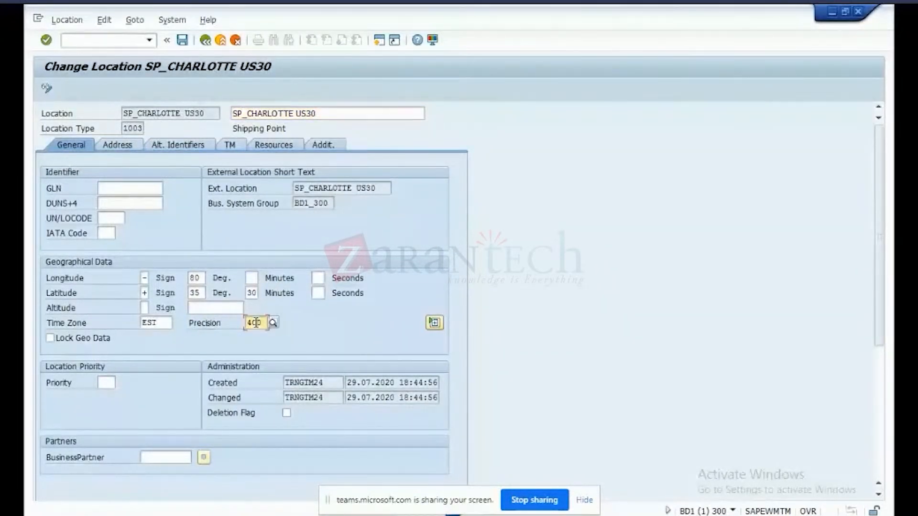
{"action": "left_click", "coordinate": [273, 325]}
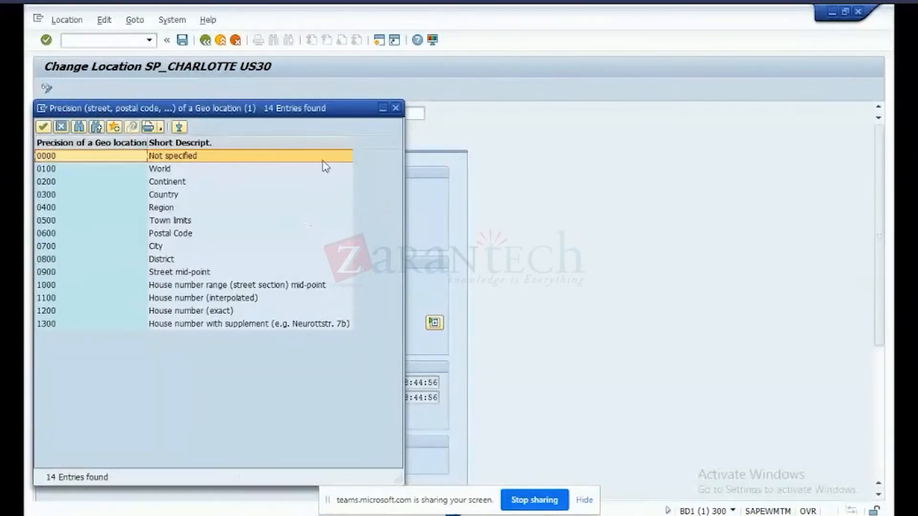
{"action": "left_click", "coordinate": [396, 108]}
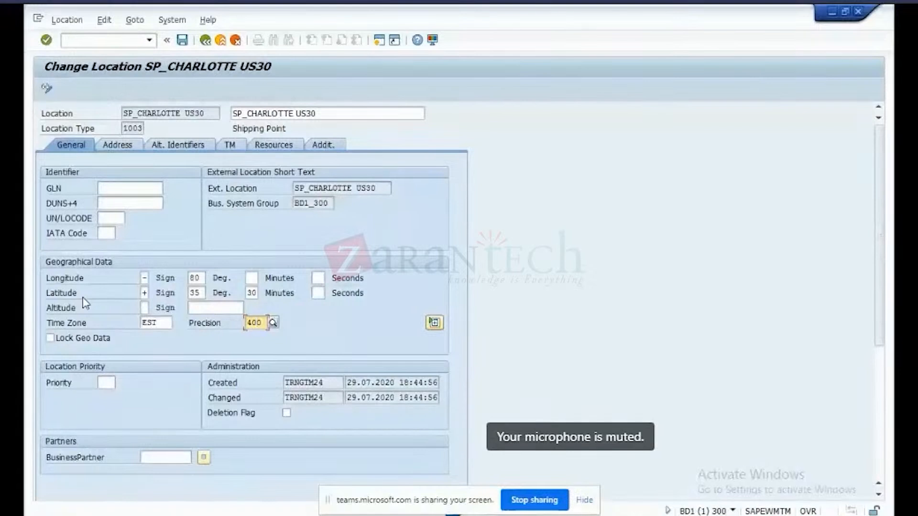
Review the location's address data through the communication section, and view its alternative location identifiers
{"action": "left_click", "coordinate": [115, 146]}
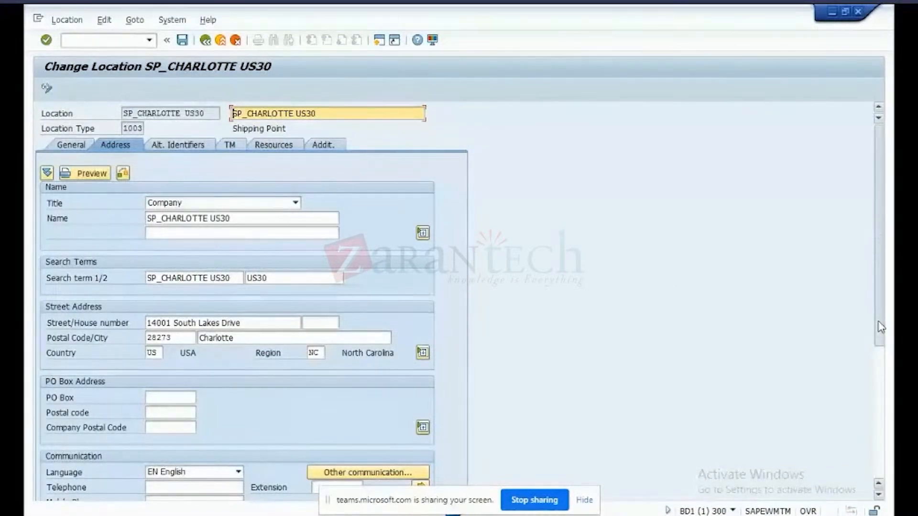
{"action": "scroll", "coordinate": [878, 358], "scroll_direction": "down", "scroll_amount": 1}
{"action": "scroll", "coordinate": [873, 392], "scroll_direction": "down", "scroll_amount": 3}
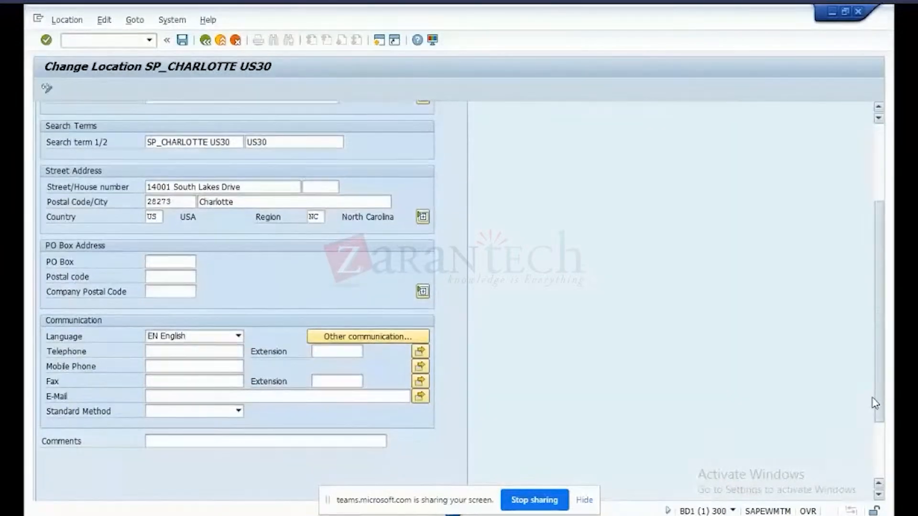
{"action": "scroll", "coordinate": [871, 363], "scroll_direction": "up", "scroll_amount": 4}
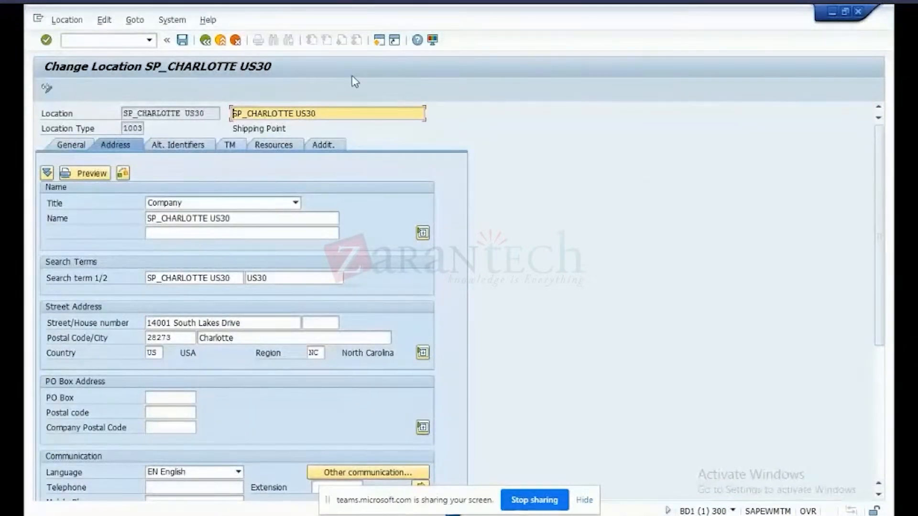
{"action": "left_click", "coordinate": [199, 146]}
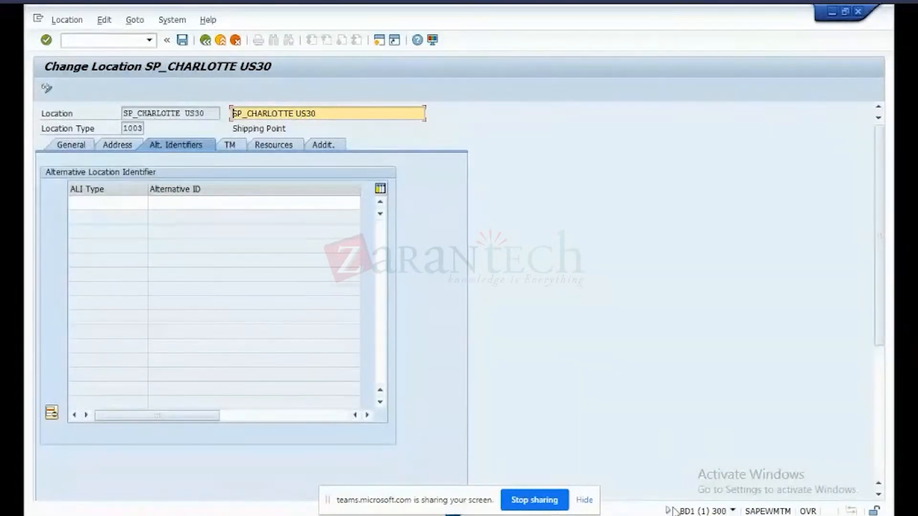
Return to the customizing session, leave the UN/LOCODE view and open the Configuration for Alternative Location Identifiers activity
{"action": "left_click", "coordinate": [631, 515]}
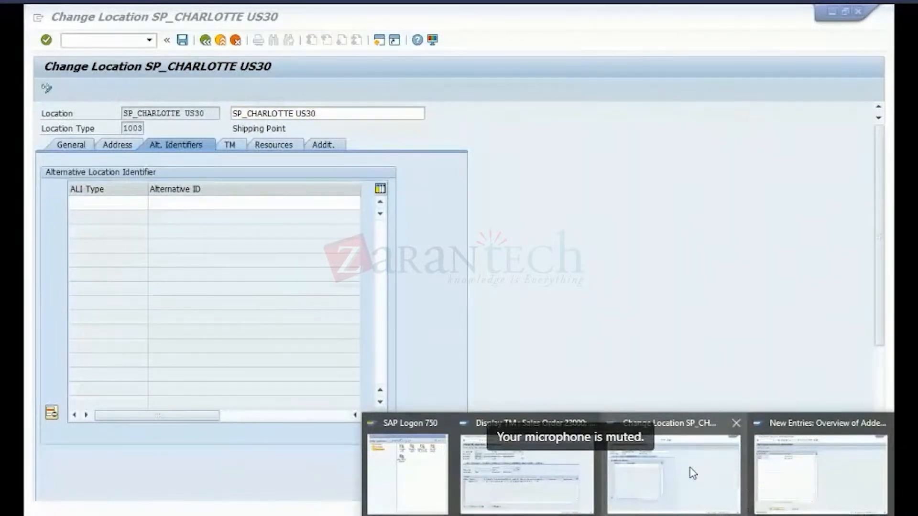
{"action": "left_click", "coordinate": [795, 464]}
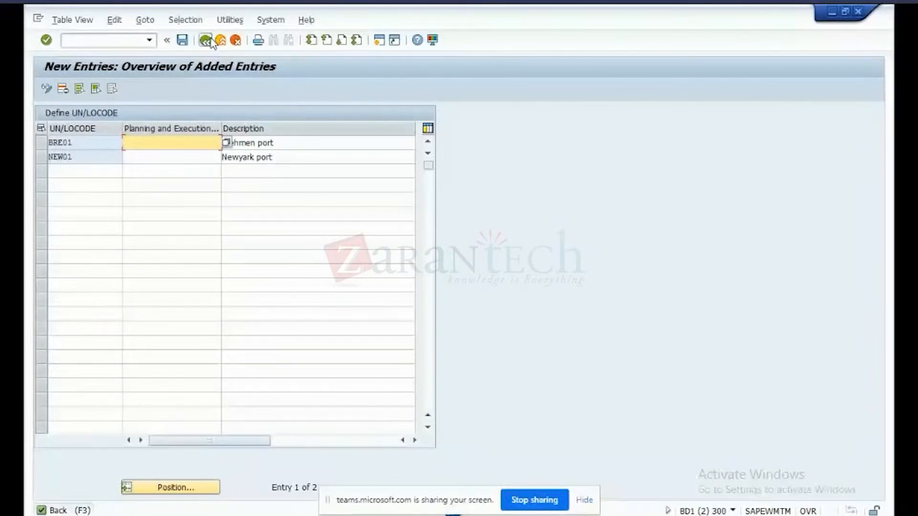
{"action": "left_click", "coordinate": [210, 40]}
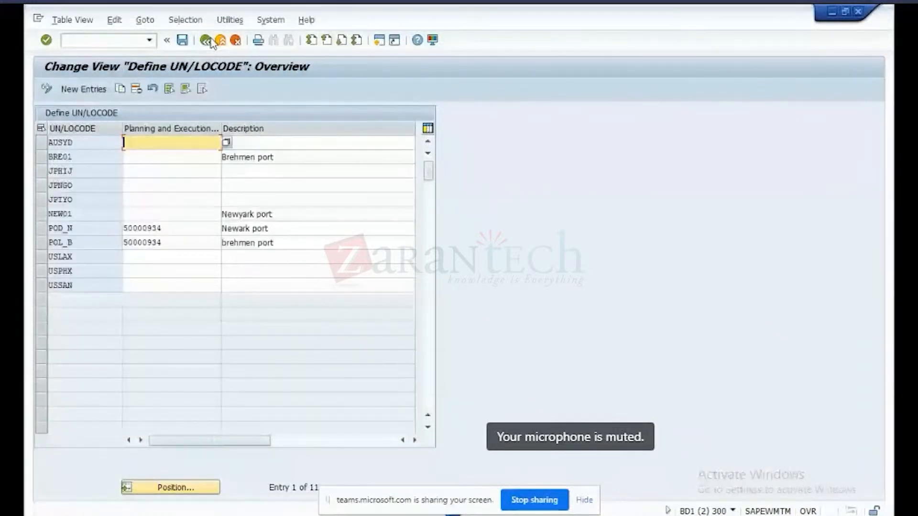
{"action": "left_click", "coordinate": [210, 42]}
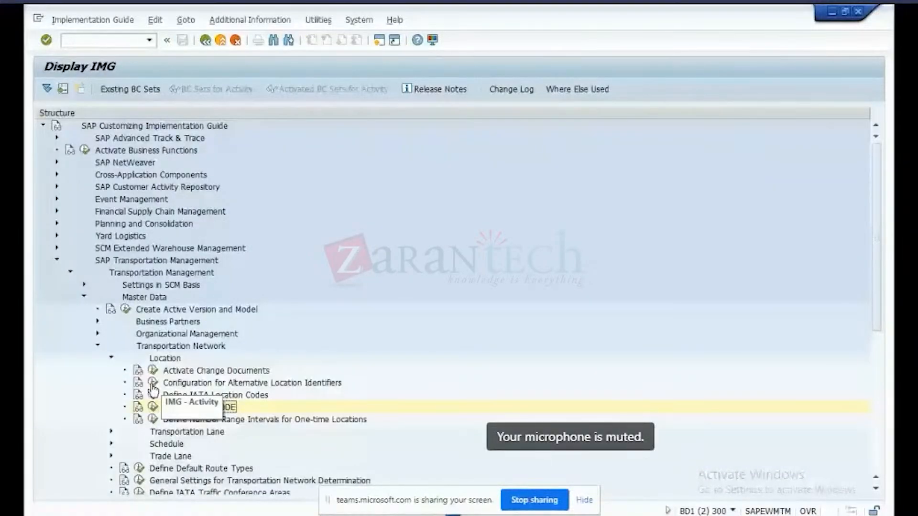
{"action": "left_click", "coordinate": [152, 383]}
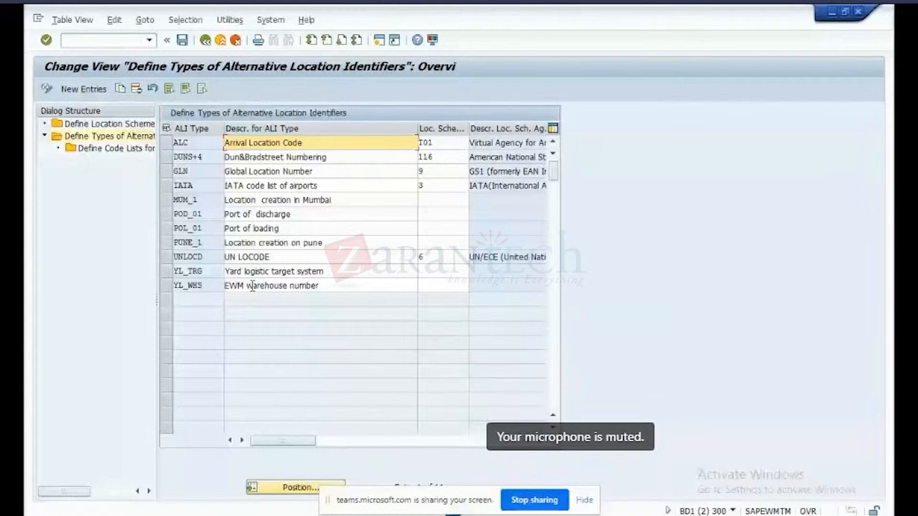
Enter a new alternative location identifier type POL_01 with the description "port of loading"
{"action": "left_click", "coordinate": [83, 89]}
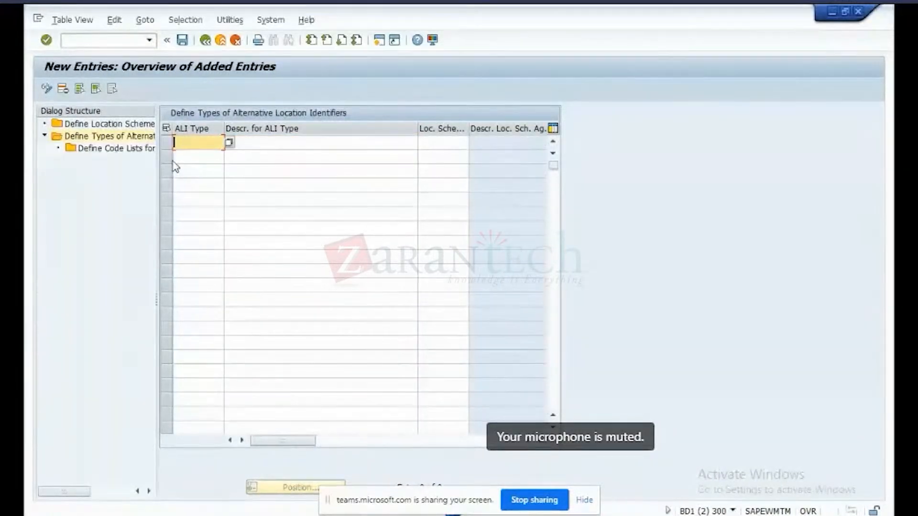
{"action": "type", "text": "POL_01"}
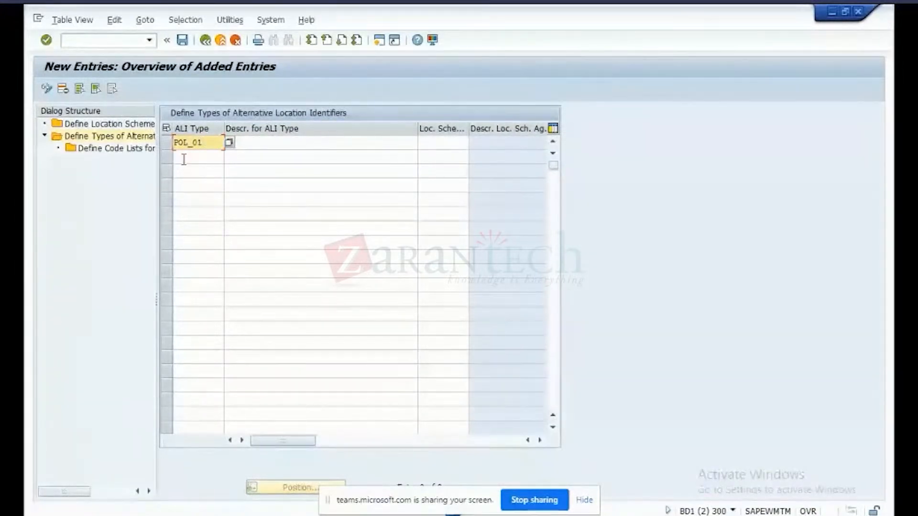
{"action": "left_click", "coordinate": [330, 146]}
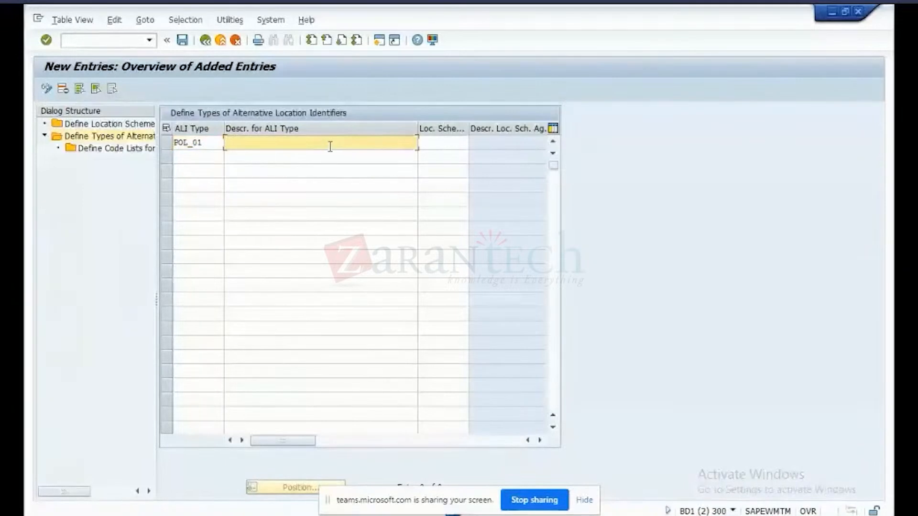
{"action": "type", "text": "port o"}
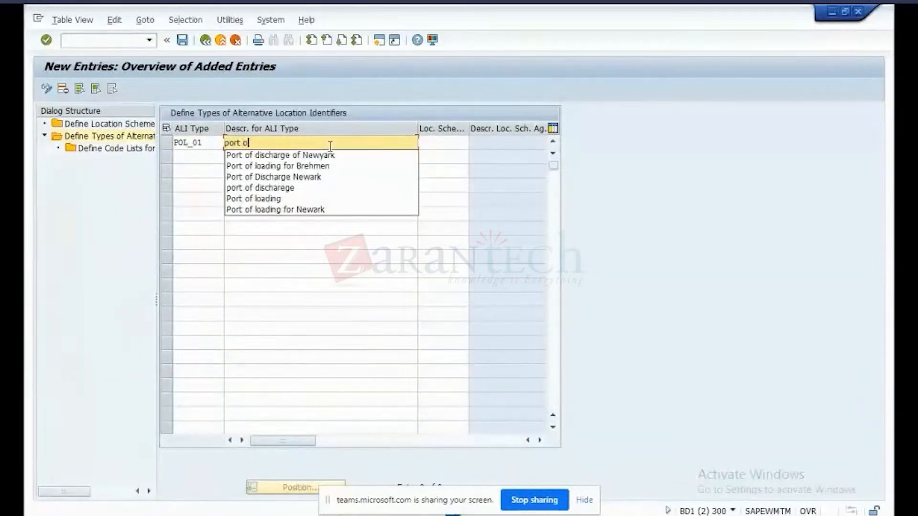
{"action": "type", "text": "f loading"}
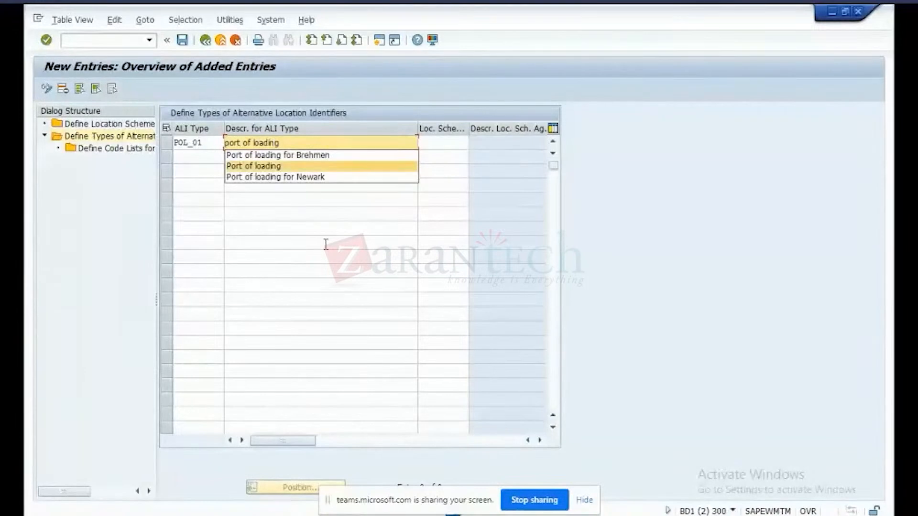
{"action": "left_click", "coordinate": [318, 284]}
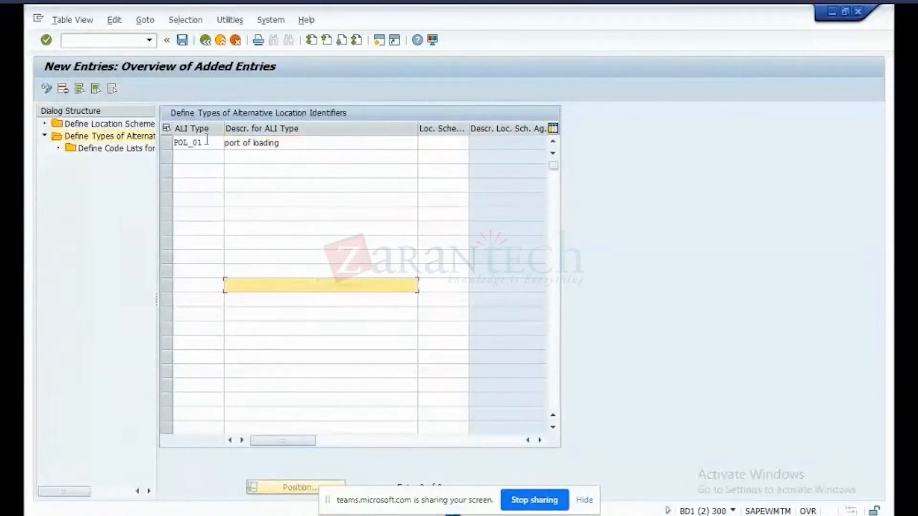
Change the new alternative location identifier type's key to POL_02
{"action": "left_click", "coordinate": [115, 149]}
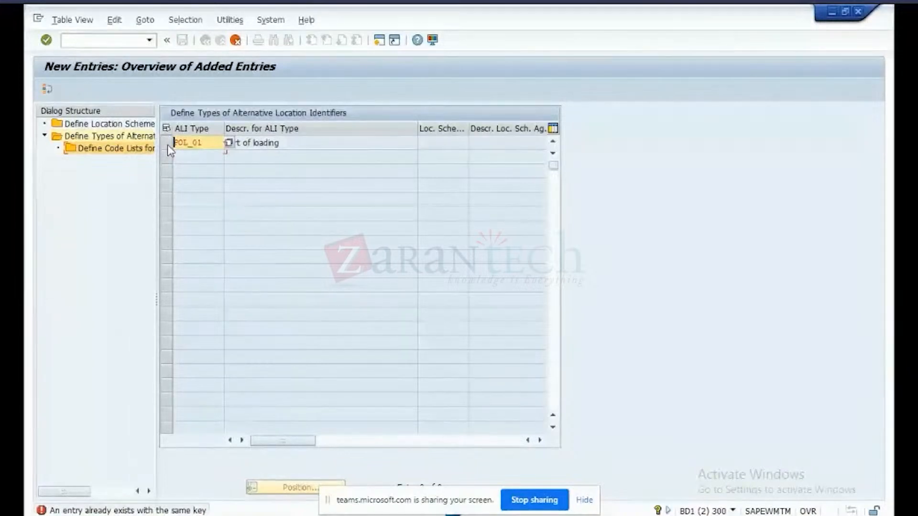
{"action": "left_click", "coordinate": [168, 145]}
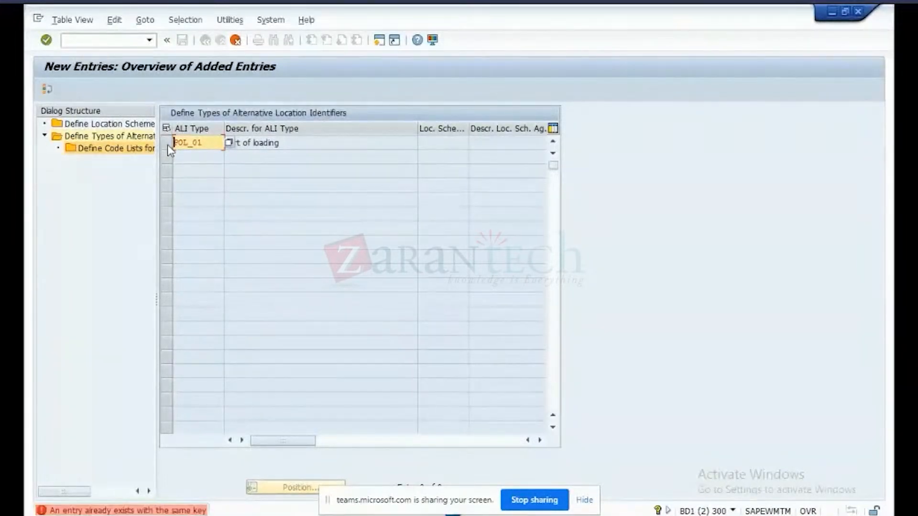
{"action": "left_click", "coordinate": [208, 147]}
{"action": "key", "text": "BackSpace"}
{"action": "type", "text": "2"}
{"action": "key", "text": "Return"}
Add alternative location ID BRE_02 with the description "Port of brehmen" to the code list of identifier type POL_02
{"action": "left_click", "coordinate": [162, 140]}
{"action": "double_click", "coordinate": [122, 150]}
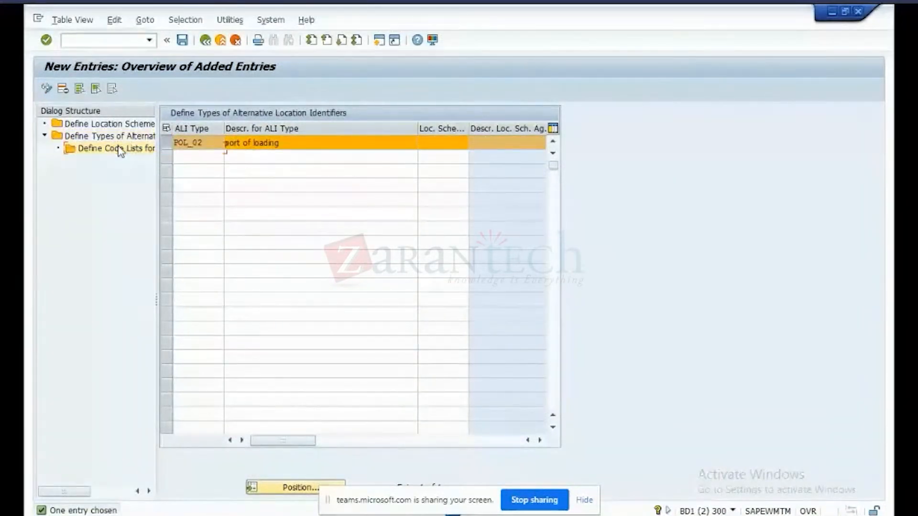
{"action": "left_click", "coordinate": [84, 89]}
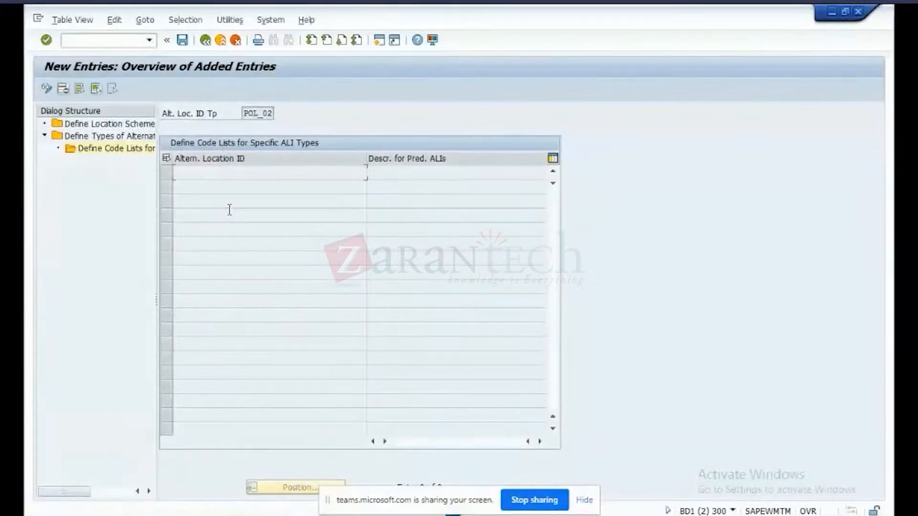
{"action": "left_click", "coordinate": [237, 184]}
{"action": "left_click", "coordinate": [249, 171]}
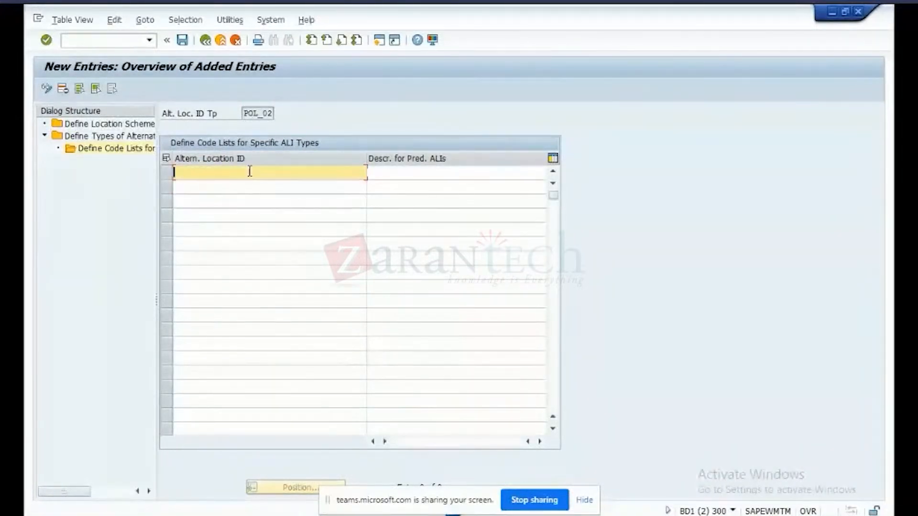
{"action": "type", "text": "BRE_02"}
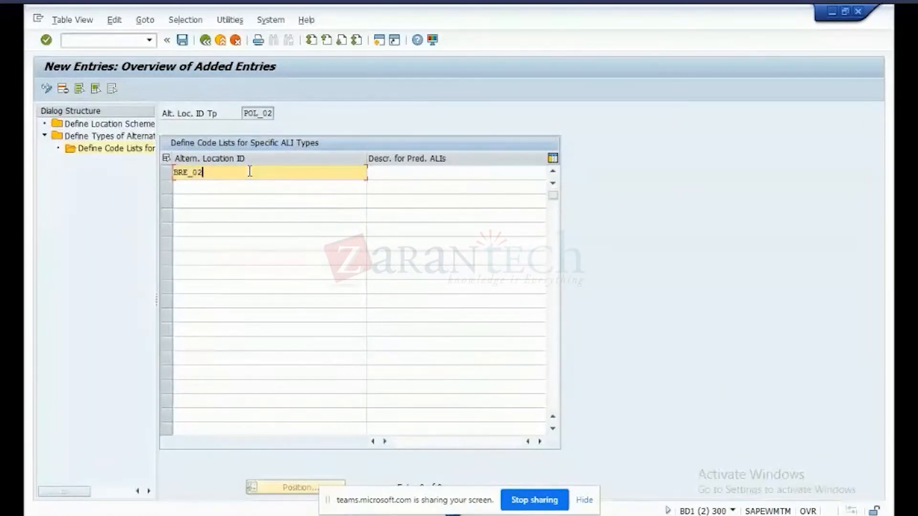
{"action": "left_click", "coordinate": [419, 173]}
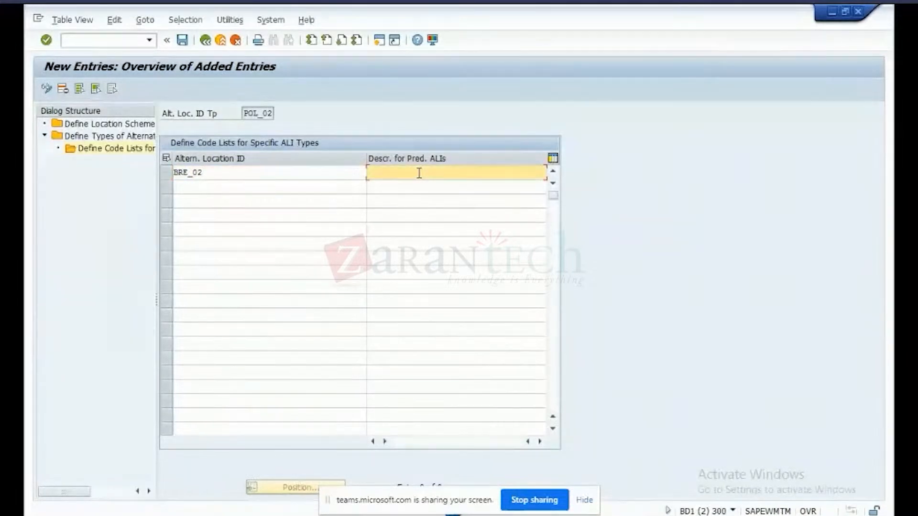
{"action": "type", "text": "port "}
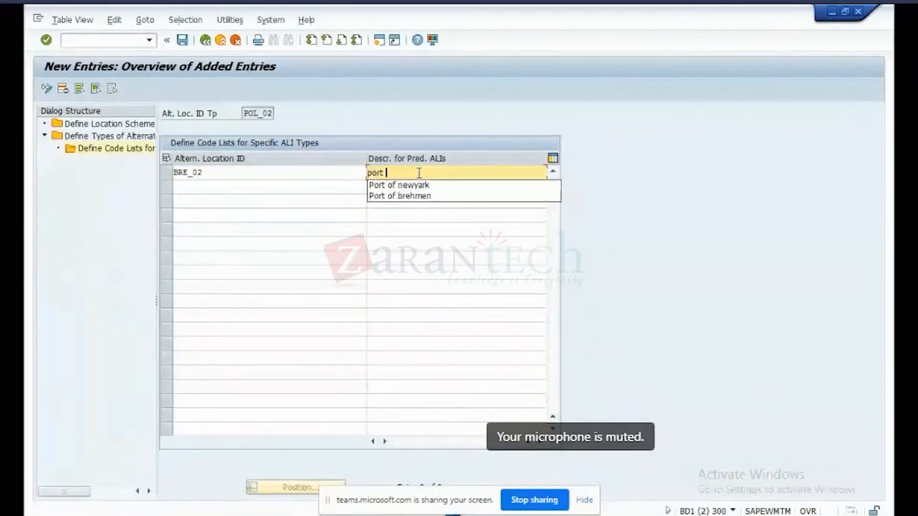
{"action": "type", "text": "of brehmen"}
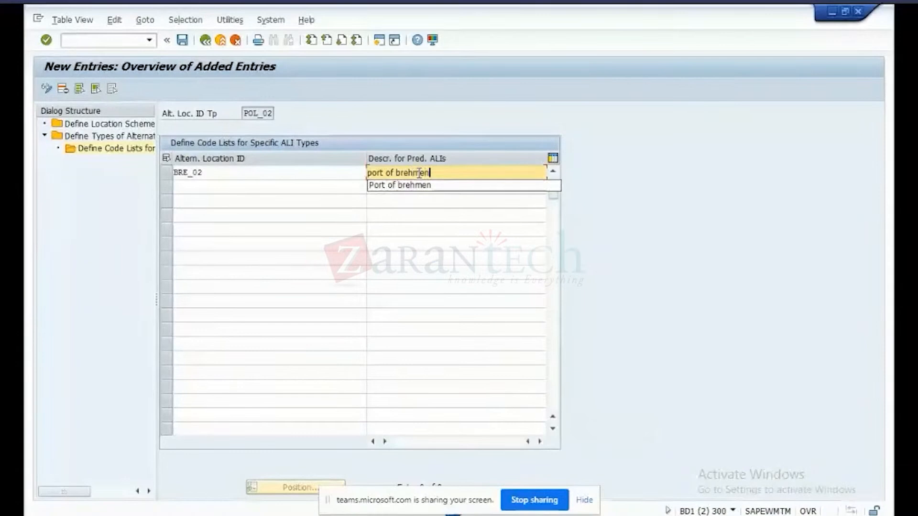
{"action": "left_click", "coordinate": [441, 186]}
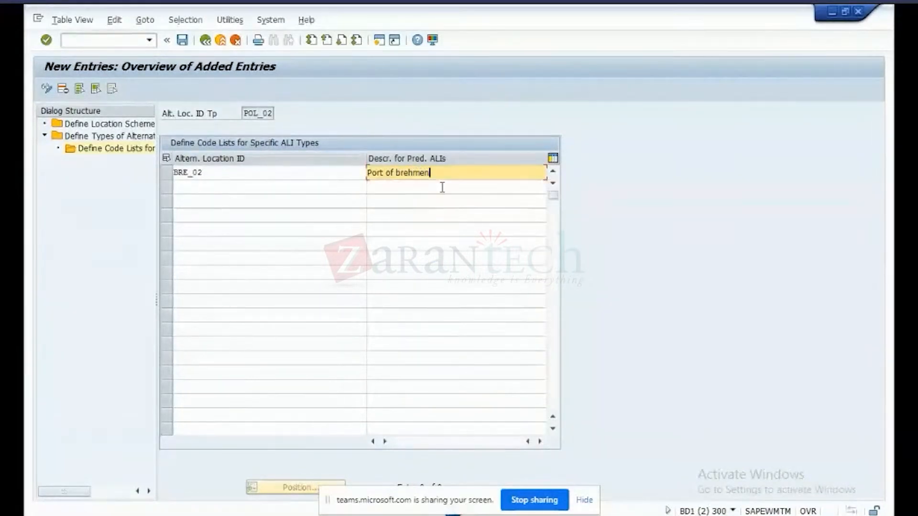
Save the new code list entry to the proposed customizing request and return to the overview of alternative location identifier types
{"action": "left_click", "coordinate": [182, 41]}
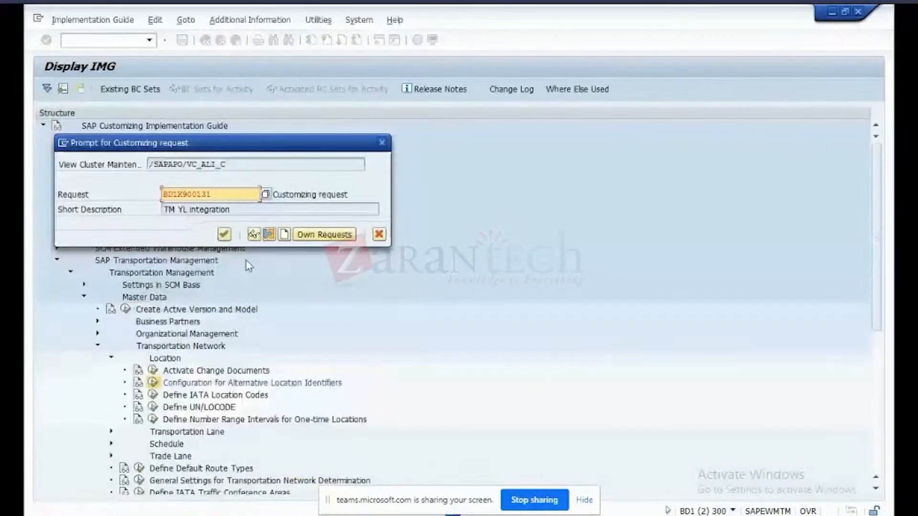
{"action": "left_click", "coordinate": [224, 234]}
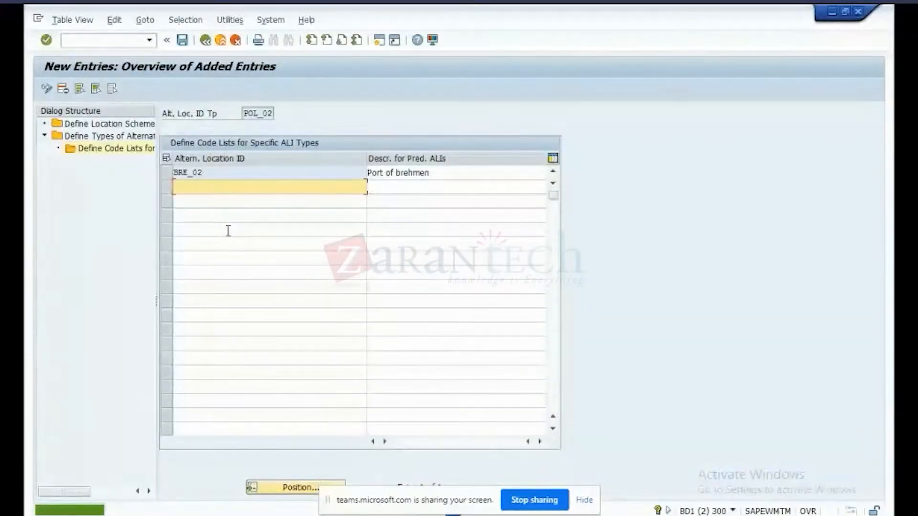
{"action": "left_click", "coordinate": [205, 41]}
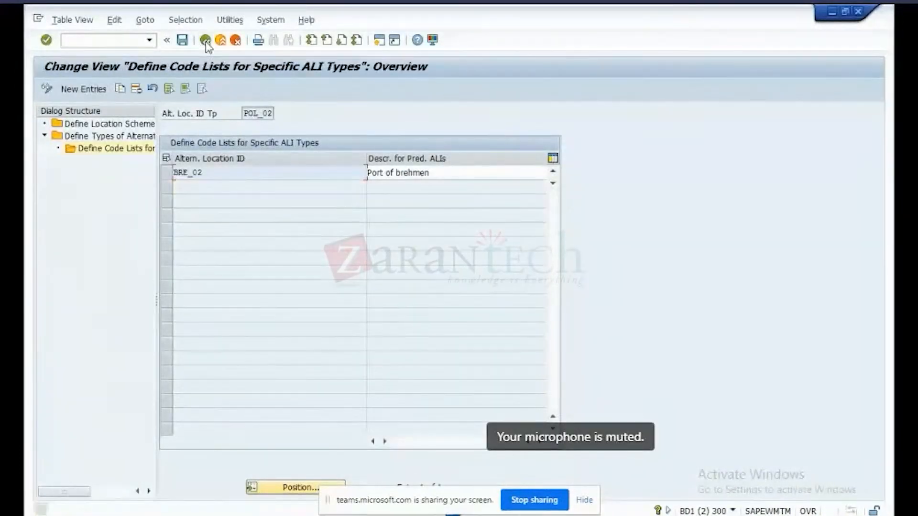
{"action": "left_click", "coordinate": [206, 40]}
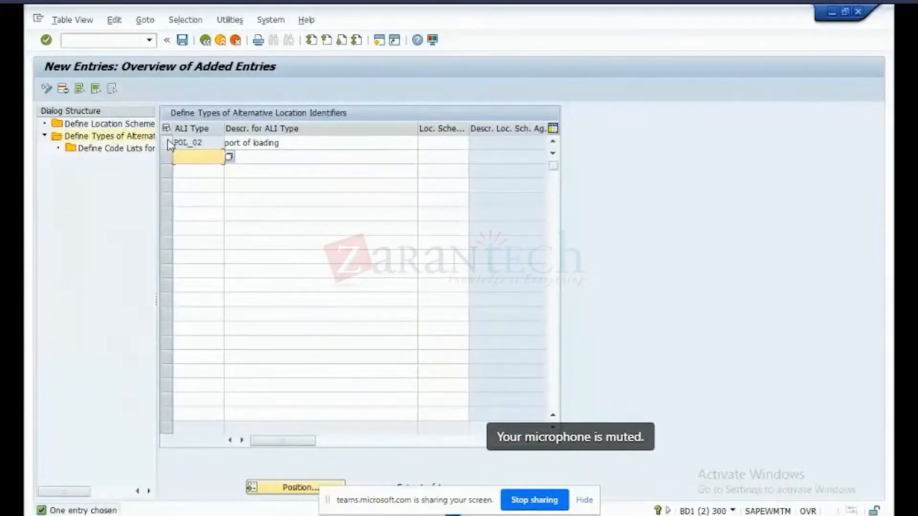
Add a second alternative location identifier type POD_02 with the description "port of discharge"
{"action": "left_click", "coordinate": [193, 157]}
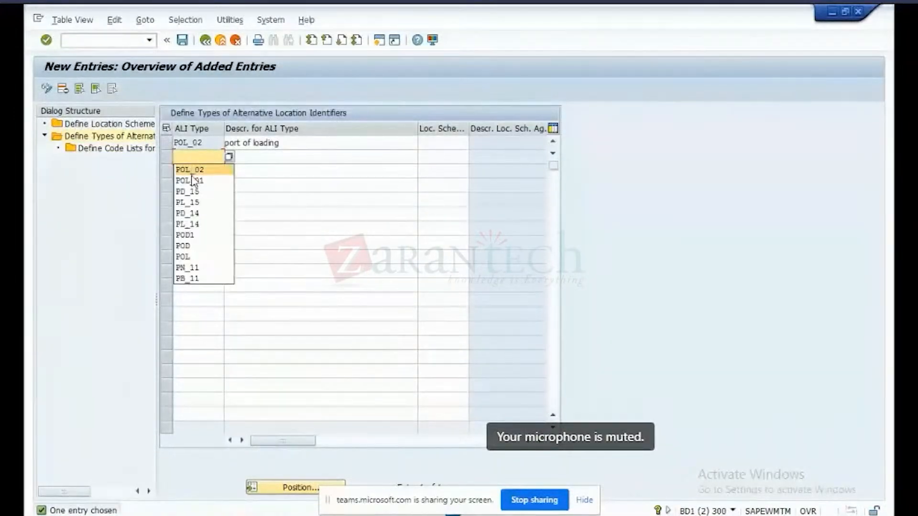
{"action": "left_click", "coordinate": [191, 172]}
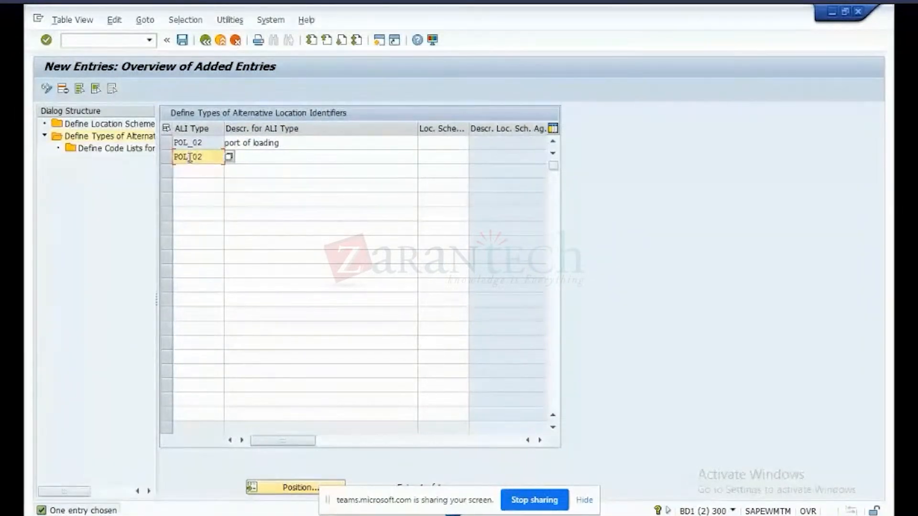
{"action": "key", "text": "BackSpace"}
{"action": "type", "text": "D_02"}
{"action": "left_click", "coordinate": [257, 154]}
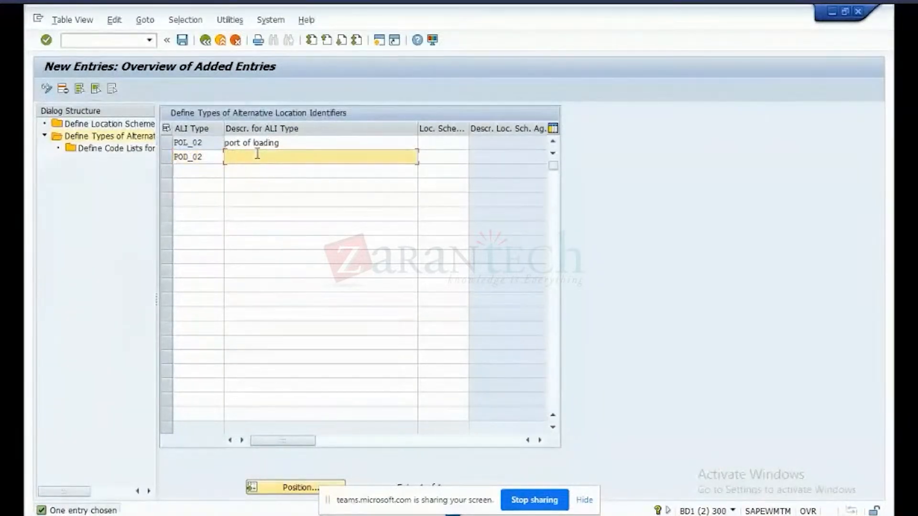
{"action": "type", "text": "port of dischar"}
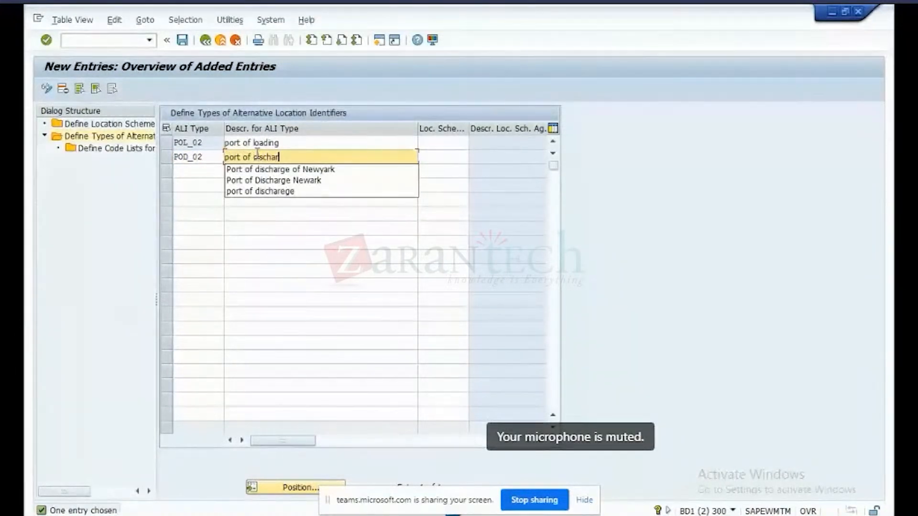
{"action": "type", "text": "ge"}
{"action": "key", "text": "Return"}
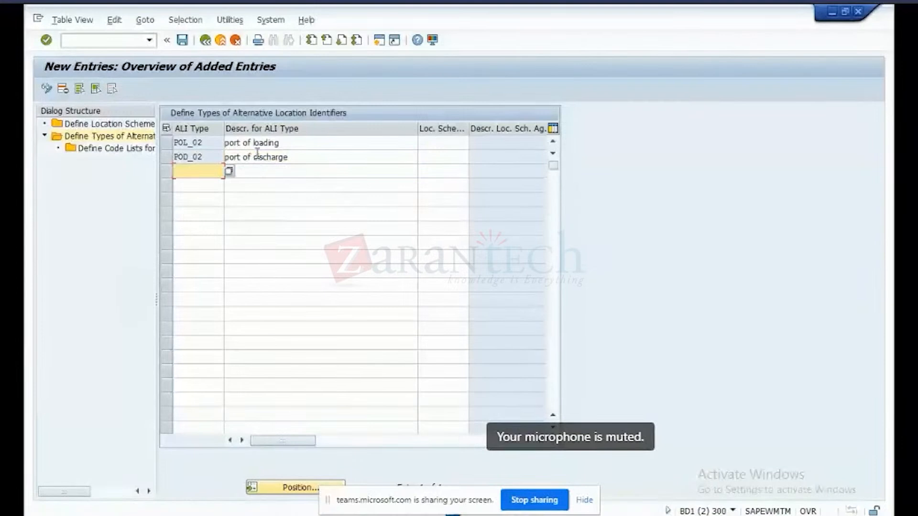
Open the code list for type POD_02 and enter NEWYARK_02 as a new alternative location ID
{"action": "left_click", "coordinate": [167, 143]}
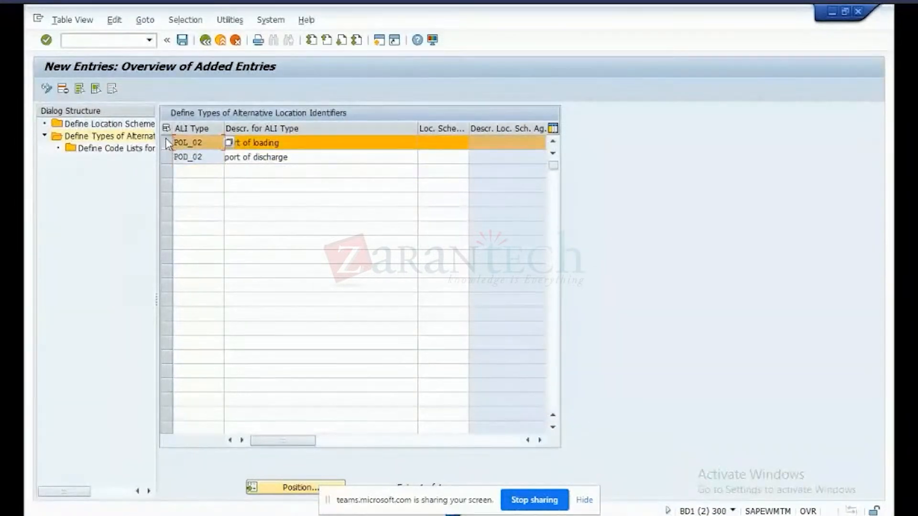
{"action": "left_click", "coordinate": [168, 142]}
{"action": "left_click", "coordinate": [165, 158]}
{"action": "double_click", "coordinate": [117, 150]}
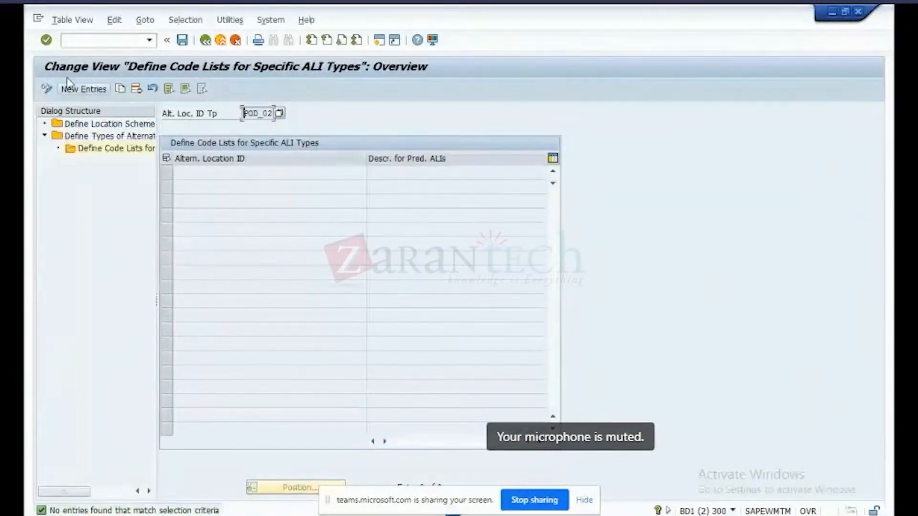
{"action": "left_click", "coordinate": [70, 86]}
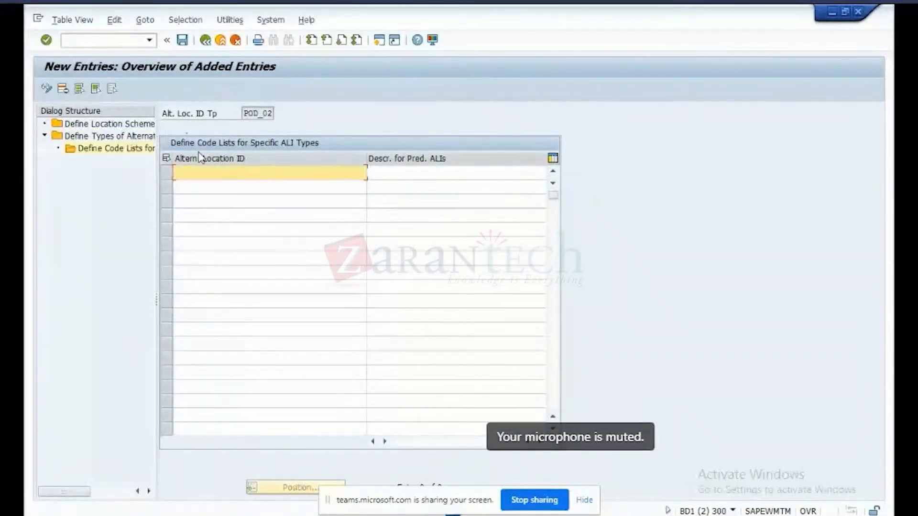
{"action": "left_click", "coordinate": [201, 172]}
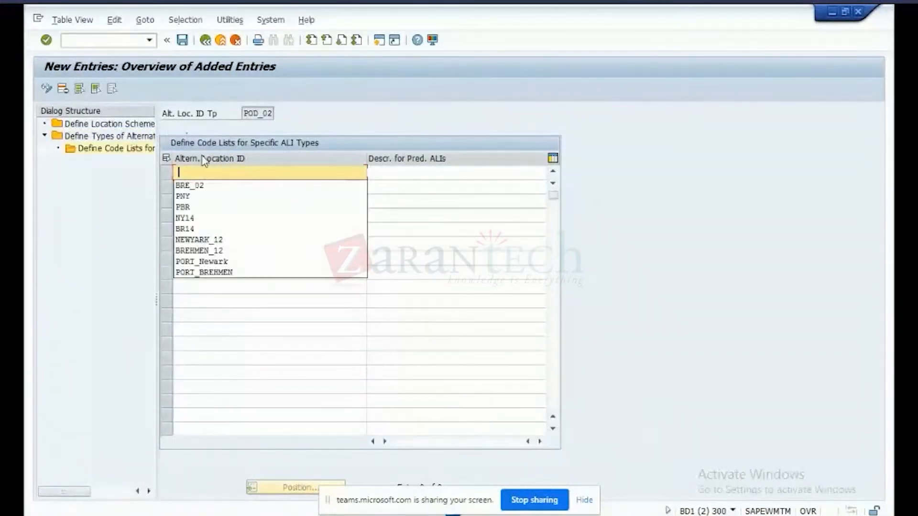
{"action": "left_click", "coordinate": [196, 187]}
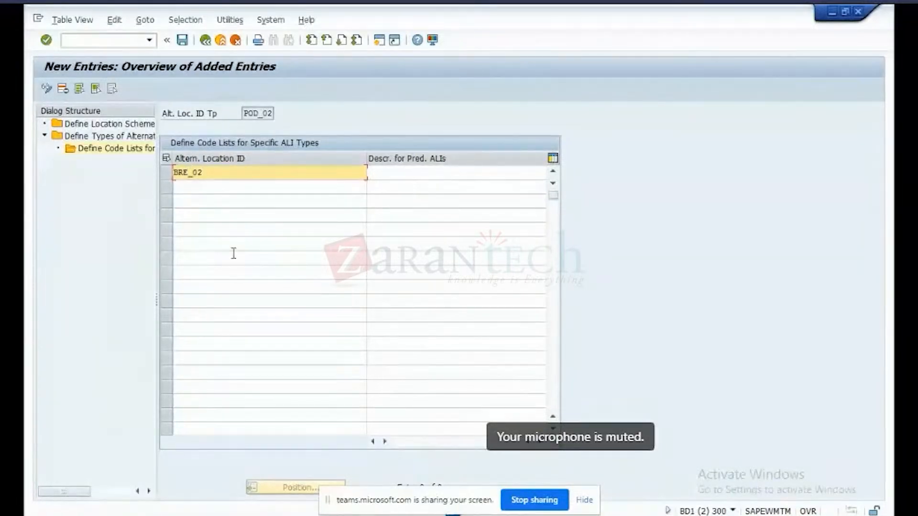
{"action": "left_click", "coordinate": [189, 173]}
{"action": "key", "text": "BackSpace"}
{"action": "key", "text": "BackSpace"}
{"action": "key", "text": "BackSpace"}
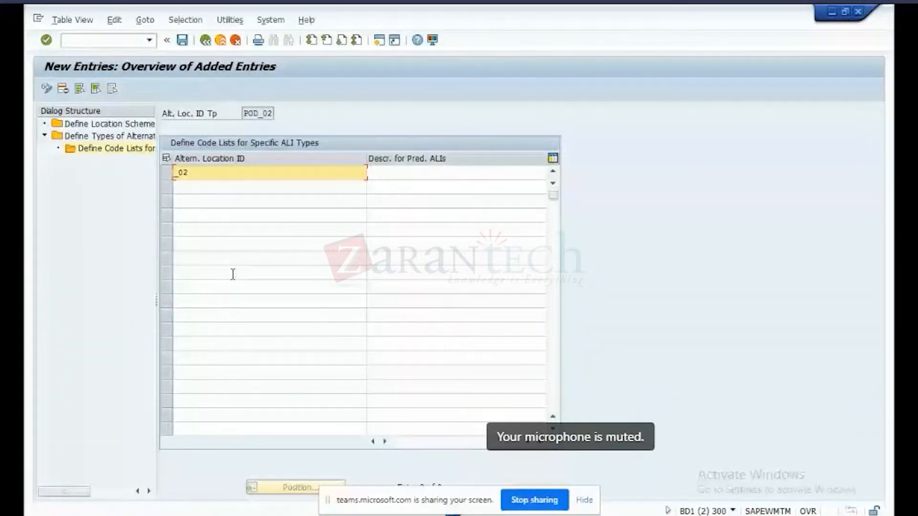
{"action": "type", "text": "NEW"}
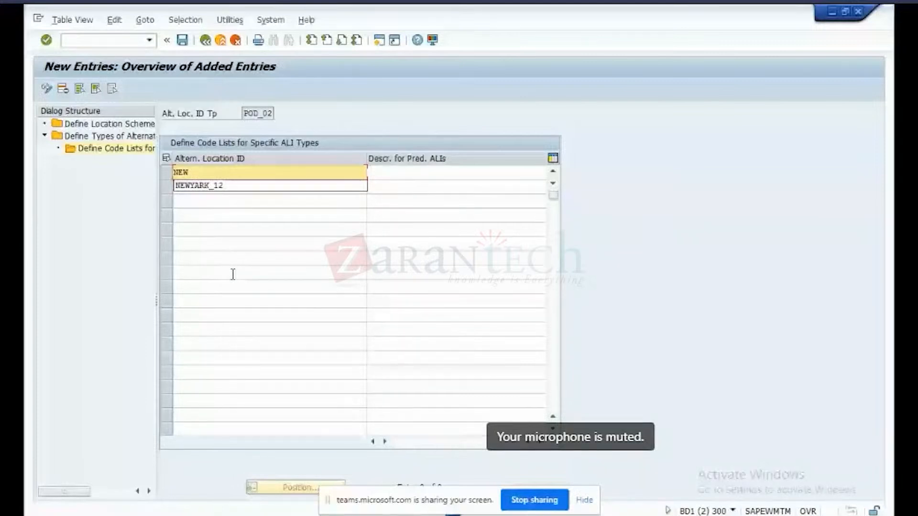
{"action": "type", "text": "YARK_02"}
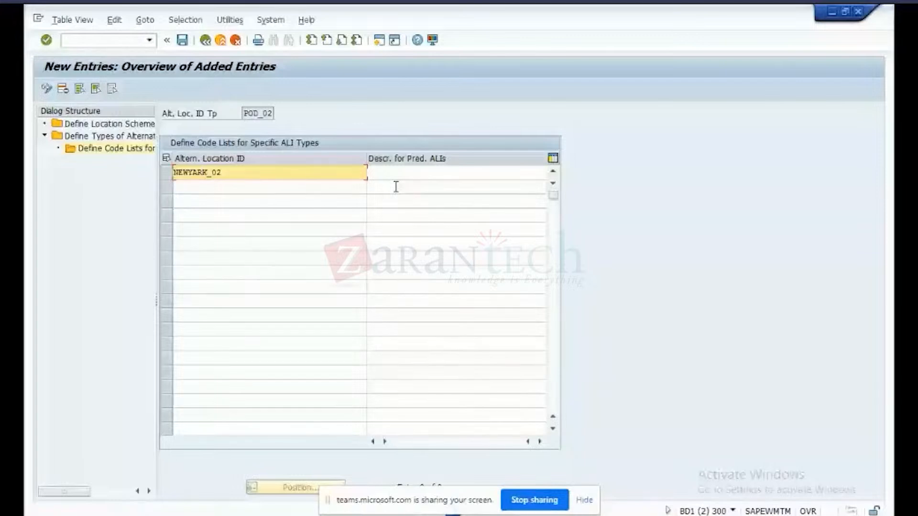
Describe the NEWYARK_02 entry as "Newyark" and save the identifier configuration
{"action": "left_click", "coordinate": [419, 170]}
{"action": "type", "text": "Newyark"}
{"action": "key", "text": "Return"}
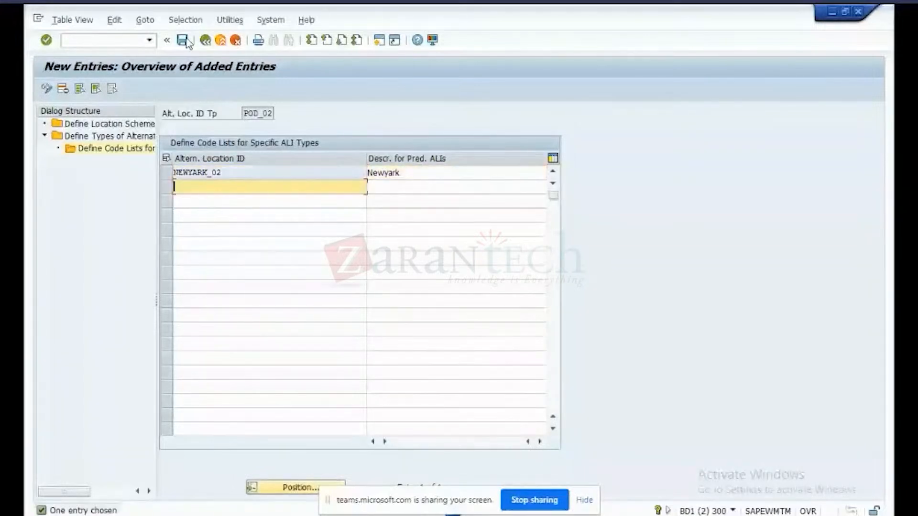
{"action": "left_click", "coordinate": [183, 40]}
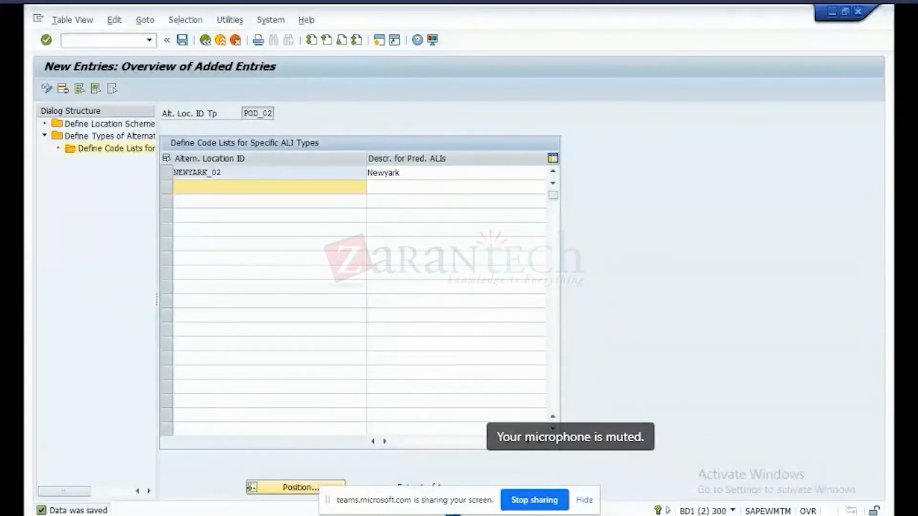
Switch to the Change Location session for SP_CHARLOTTE US30 and pick POL_02 as its alternative location identifier type
{"action": "mouse_move", "coordinate": [628, 515]}
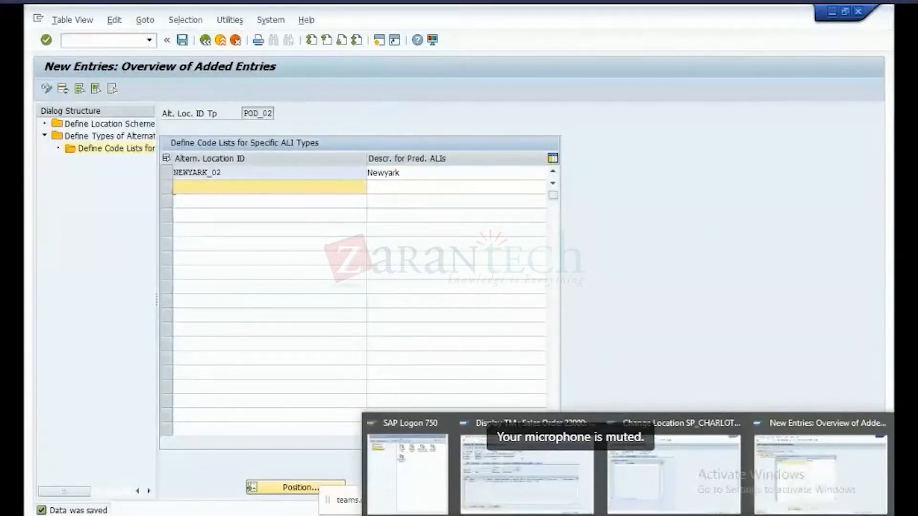
{"action": "mouse_move", "coordinate": [638, 478]}
{"action": "left_click", "coordinate": [639, 478]}
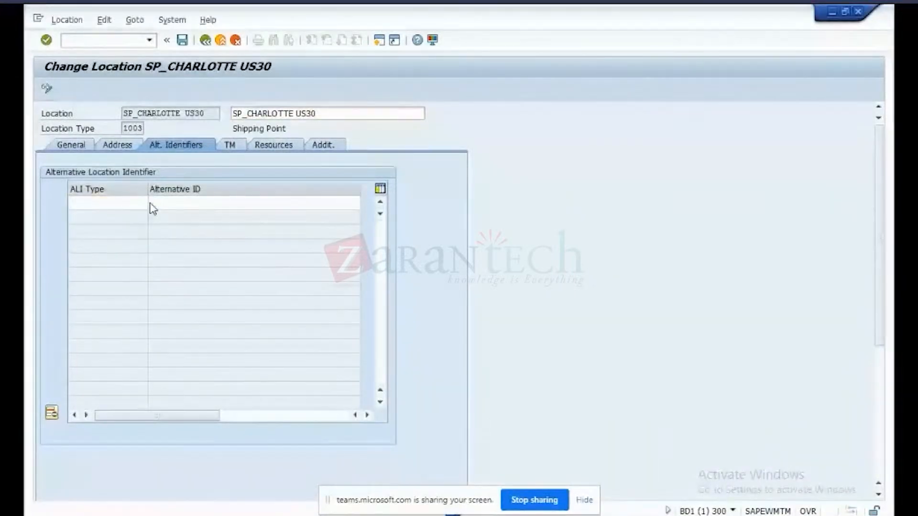
{"action": "left_click", "coordinate": [150, 205]}
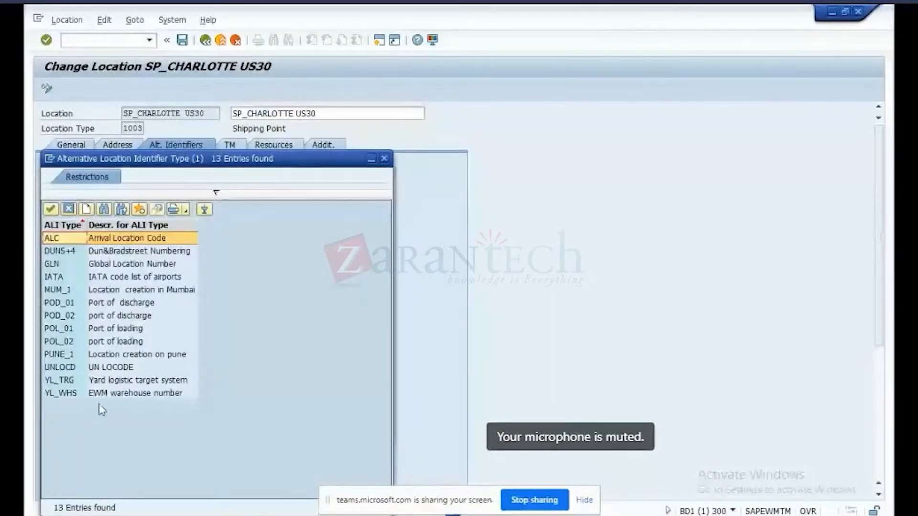
{"action": "double_click", "coordinate": [115, 341]}
Look up the predefined alternative IDs for type POL_02, and close the list without choosing one
{"action": "left_click", "coordinate": [237, 203]}
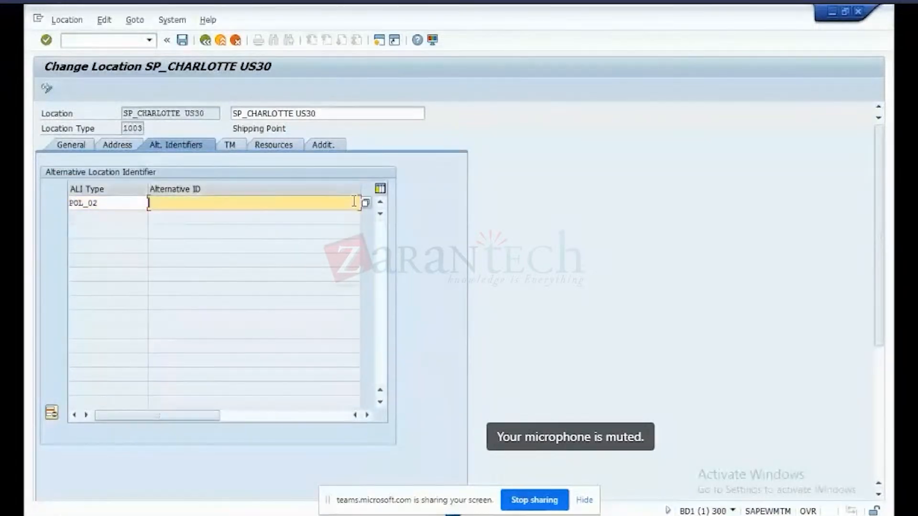
{"action": "left_click", "coordinate": [364, 203]}
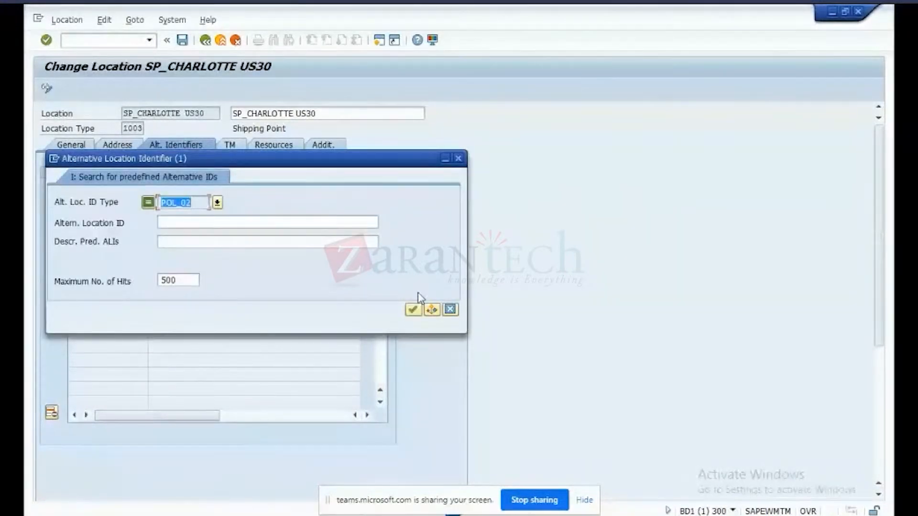
{"action": "left_click", "coordinate": [413, 309]}
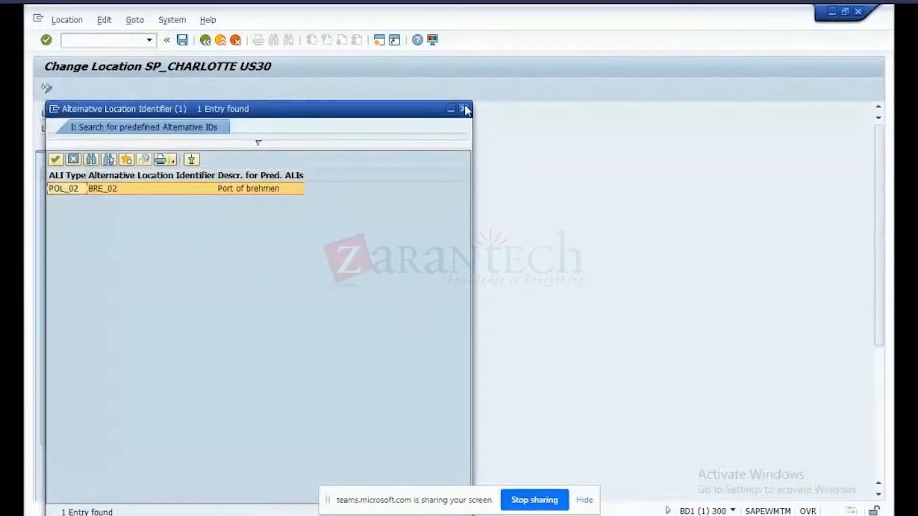
{"action": "left_click", "coordinate": [463, 109]}
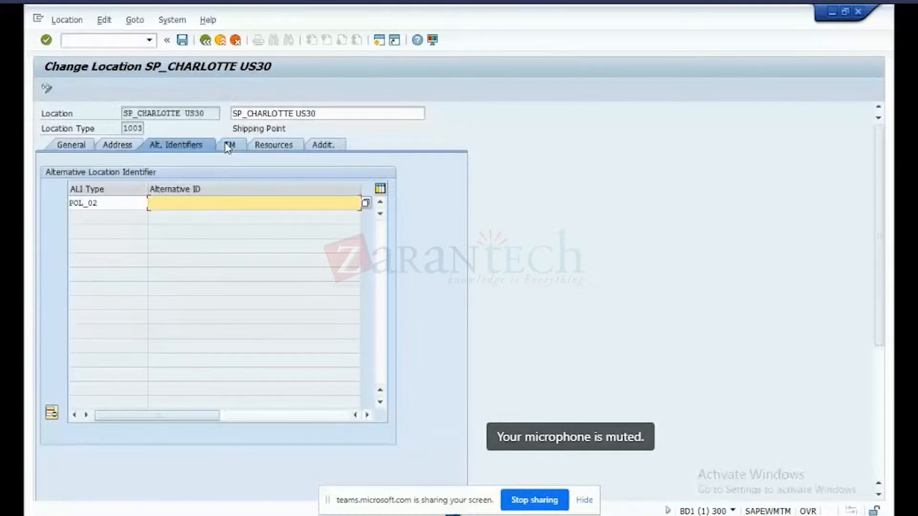
{"action": "left_click", "coordinate": [108, 205]}
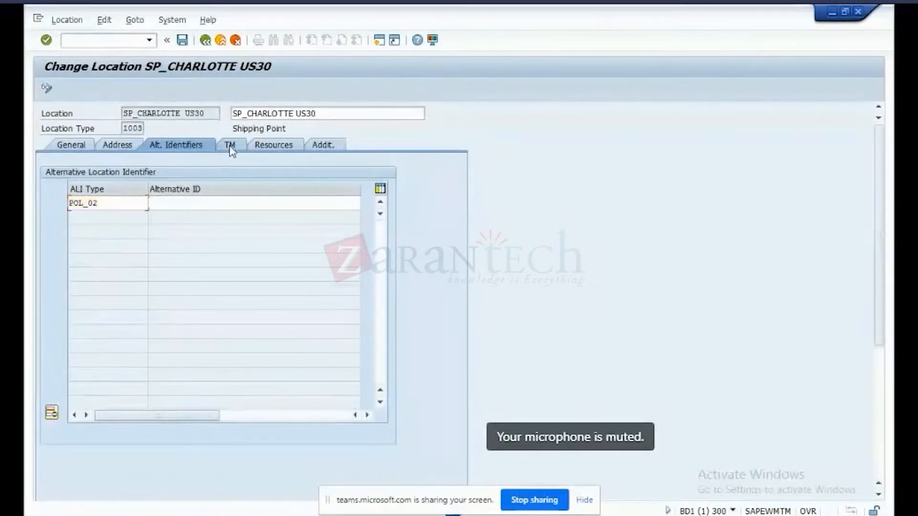
Remove the POL_02 type from the alternative location identifiers of SP_CHARLOTTE US30
{"action": "key", "text": "Return"}
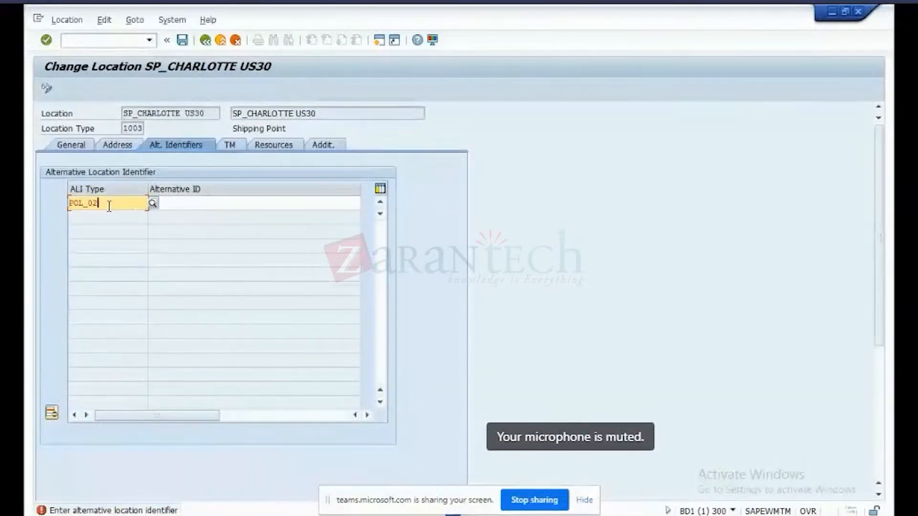
{"action": "left_click_drag", "start_coordinate": [109, 206], "coordinate": [46, 200]}
{"action": "key", "text": "BackSpace"}
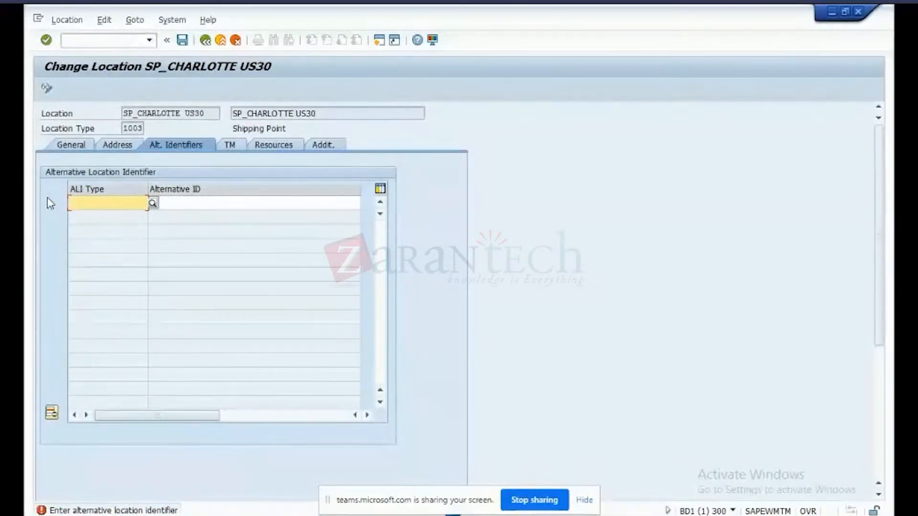
{"action": "key", "text": "Return"}
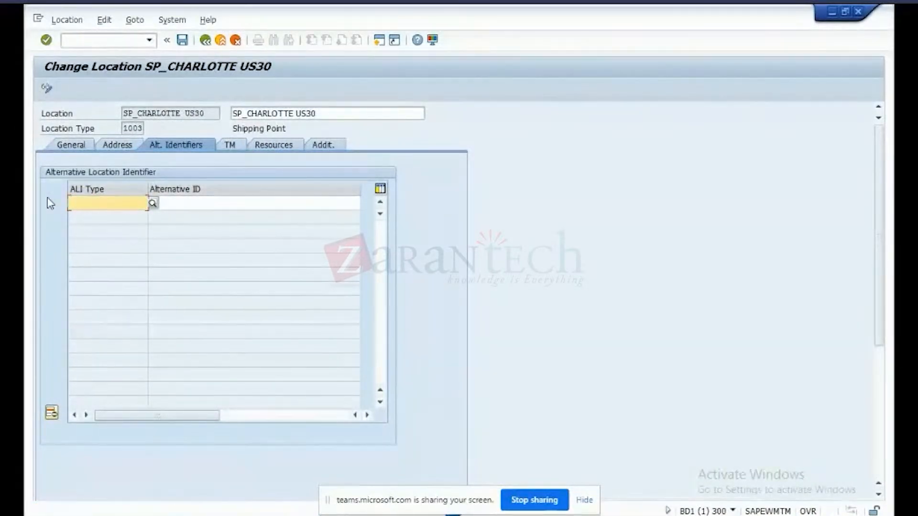
Review the location's TM settings, including the handover party security status options and possible equipment, and open its resource settings
{"action": "left_click", "coordinate": [234, 153]}
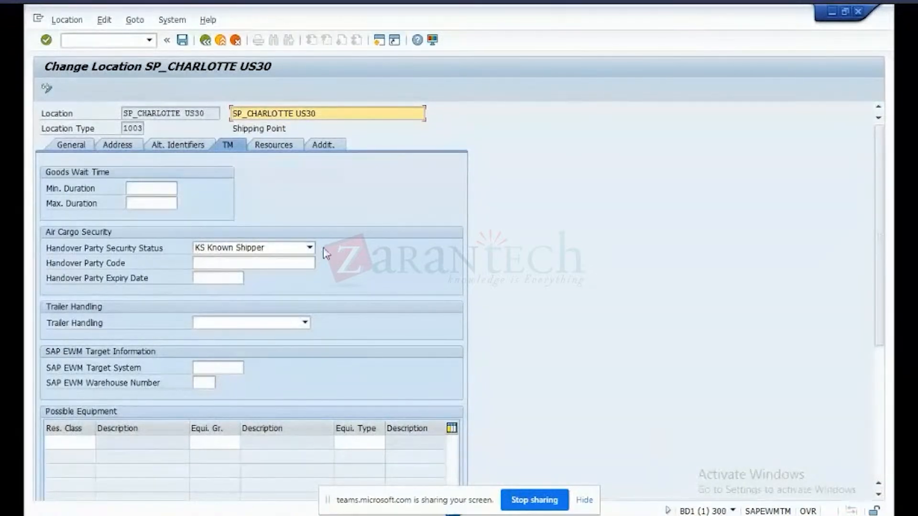
{"action": "left_click", "coordinate": [310, 249]}
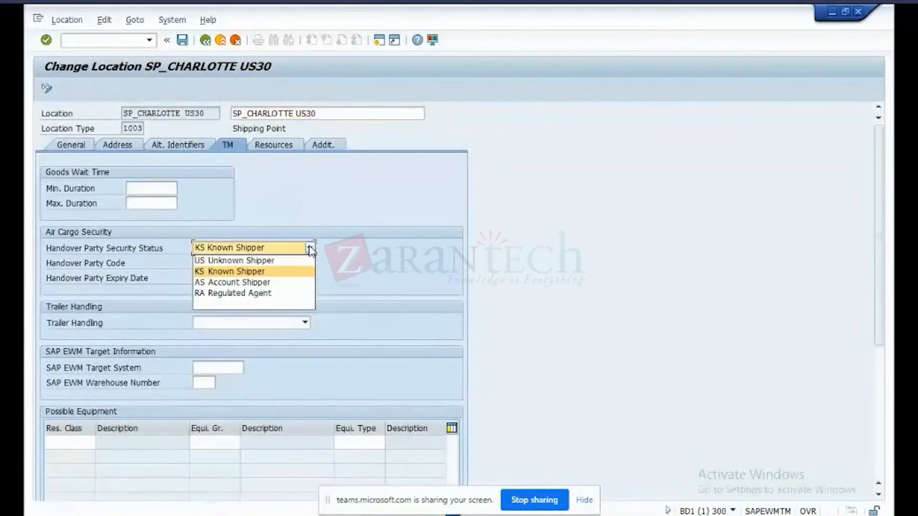
{"action": "left_click", "coordinate": [401, 283]}
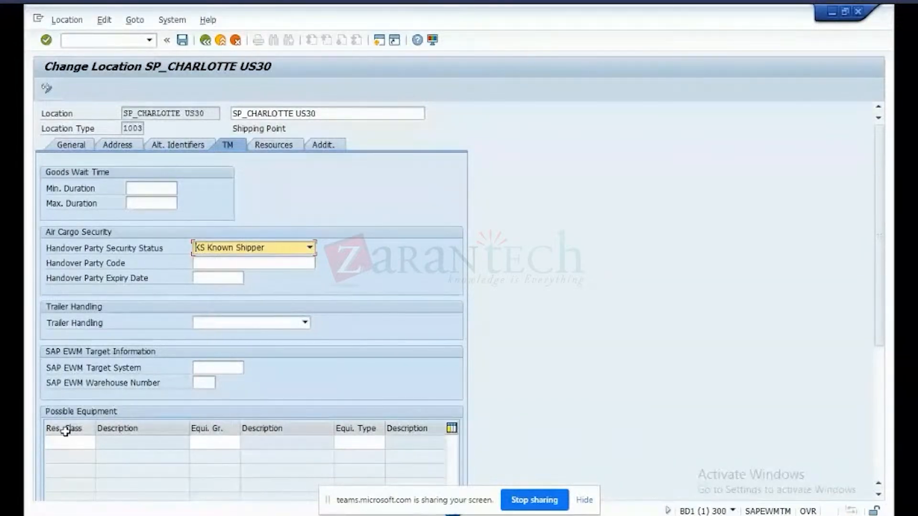
{"action": "left_click", "coordinate": [222, 443]}
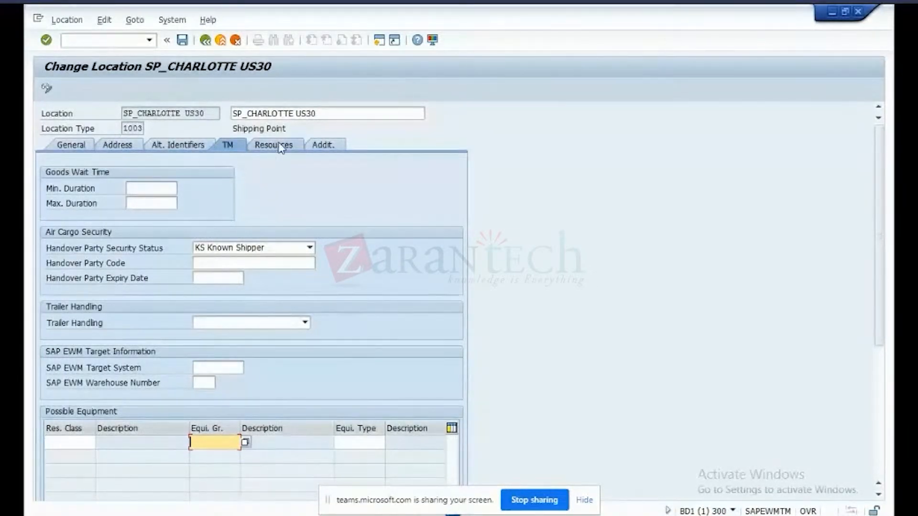
{"action": "left_click", "coordinate": [281, 146]}
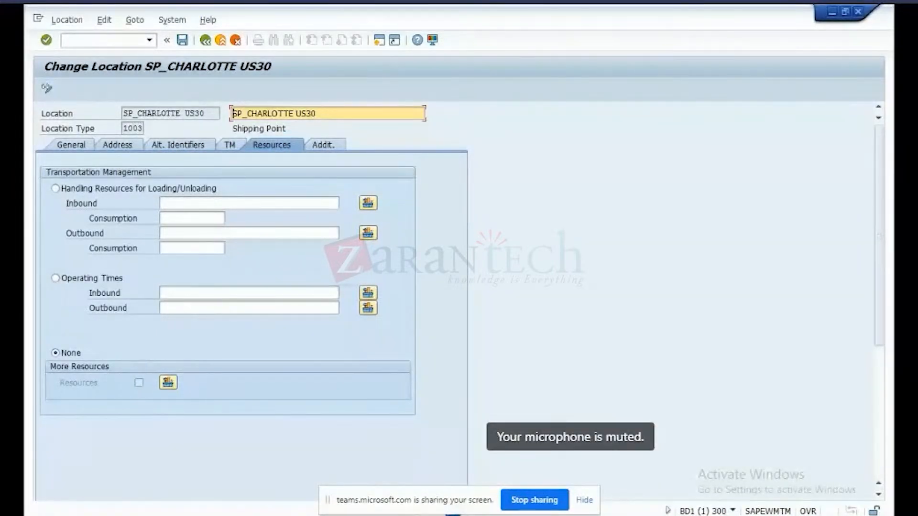
Switch to PowerPoint and review the Cologne-to-Chicago transport scenario slide in the TM 9.3 new batch weekdays presentation
{"action": "mouse_move", "coordinate": [626, 514]}
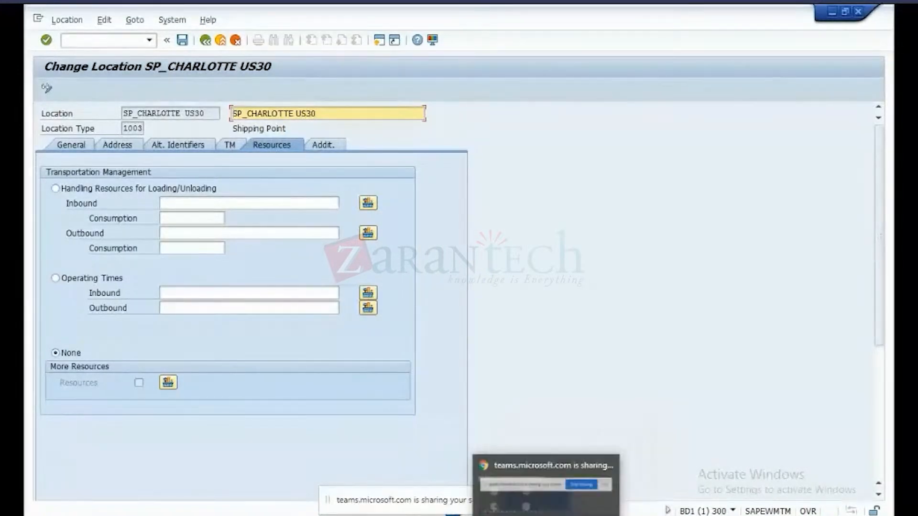
{"action": "mouse_move", "coordinate": [769, 504]}
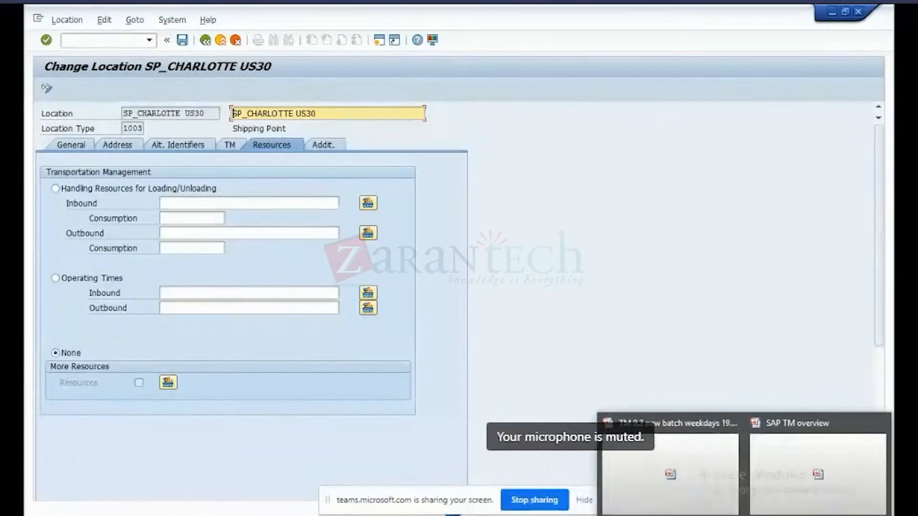
{"action": "left_click", "coordinate": [767, 497]}
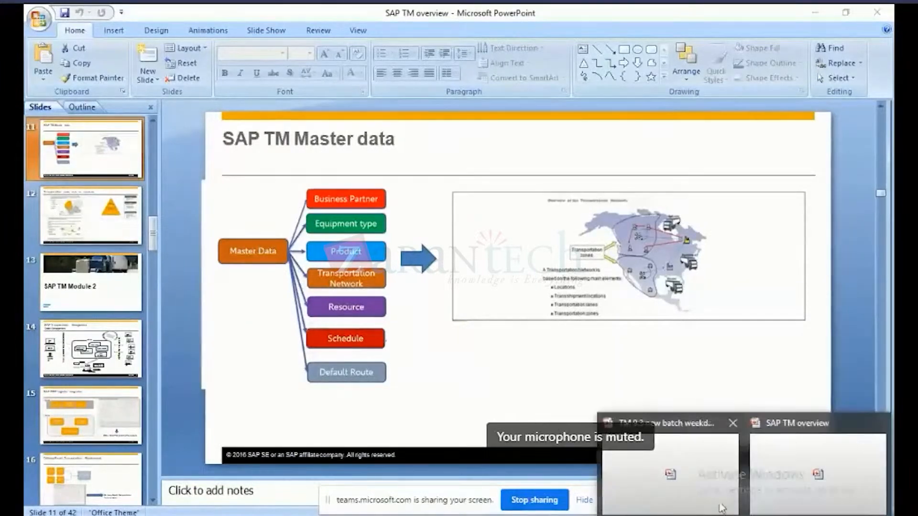
{"action": "left_click", "coordinate": [704, 487]}
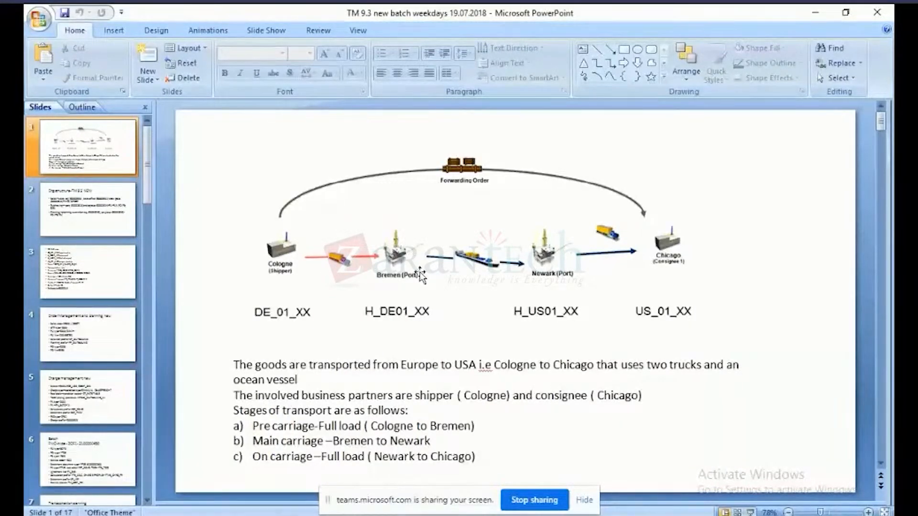
{"action": "left_click", "coordinate": [817, 12]}
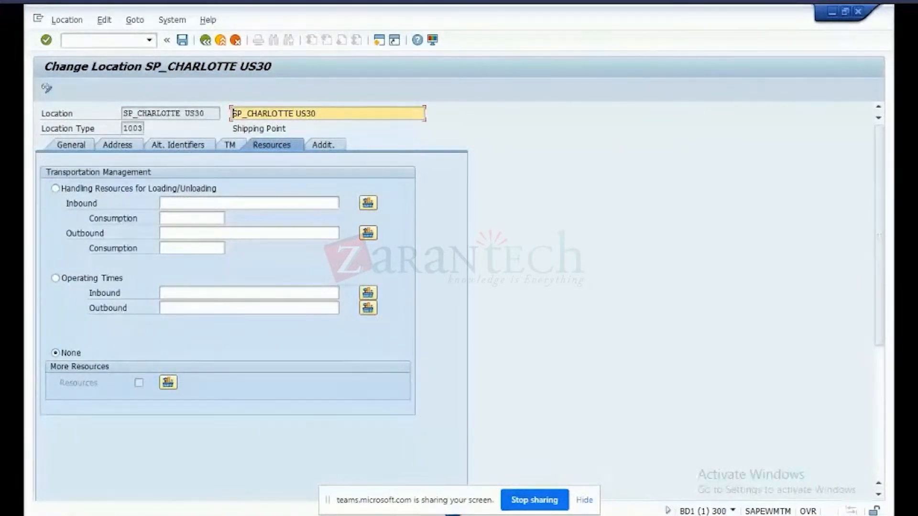
Switch to the SAP session with the POD_02 code list and exit the alternative location identifier configuration to the implementation guide
{"action": "mouse_move", "coordinate": [794, 474]}
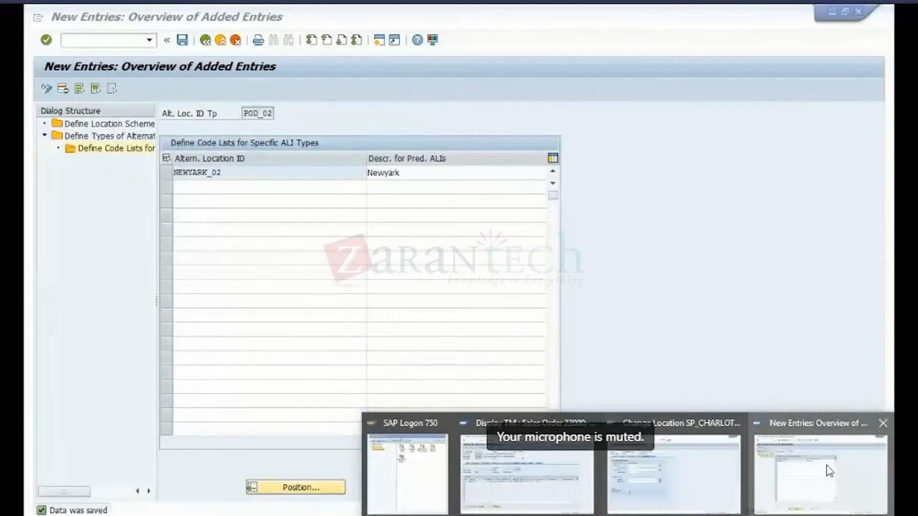
{"action": "left_click", "coordinate": [830, 472]}
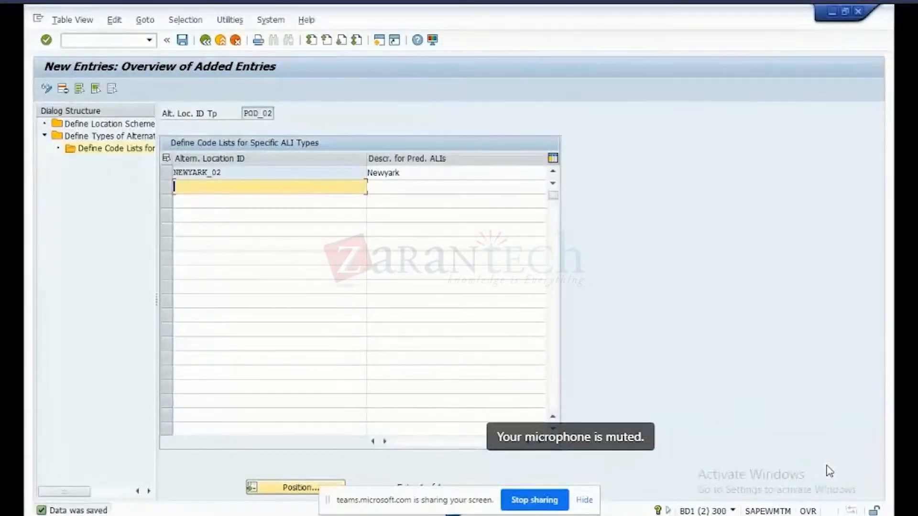
{"action": "left_click", "coordinate": [206, 41]}
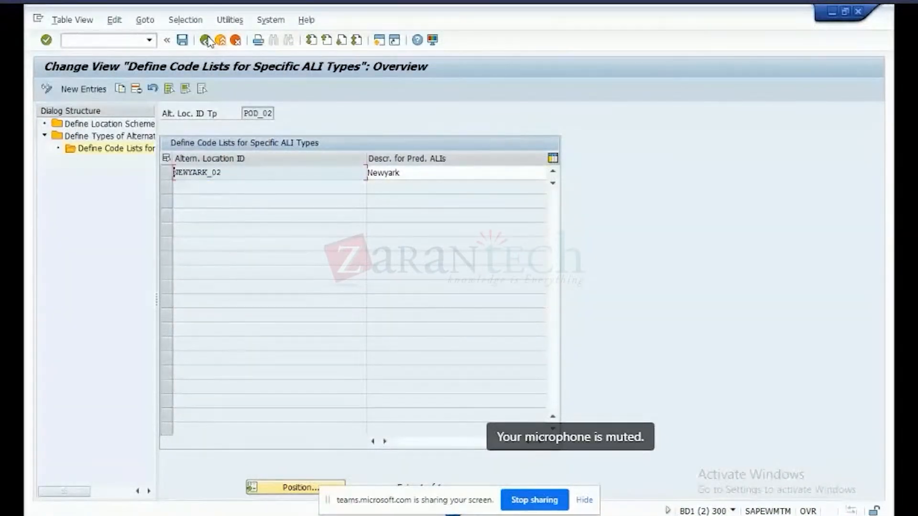
{"action": "left_click", "coordinate": [206, 41]}
{"action": "left_click", "coordinate": [206, 40]}
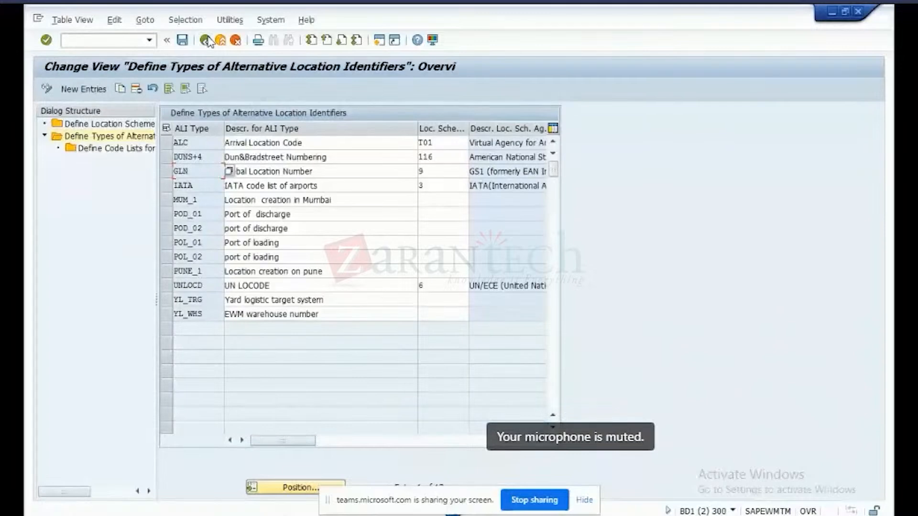
{"action": "left_click", "coordinate": [207, 40]}
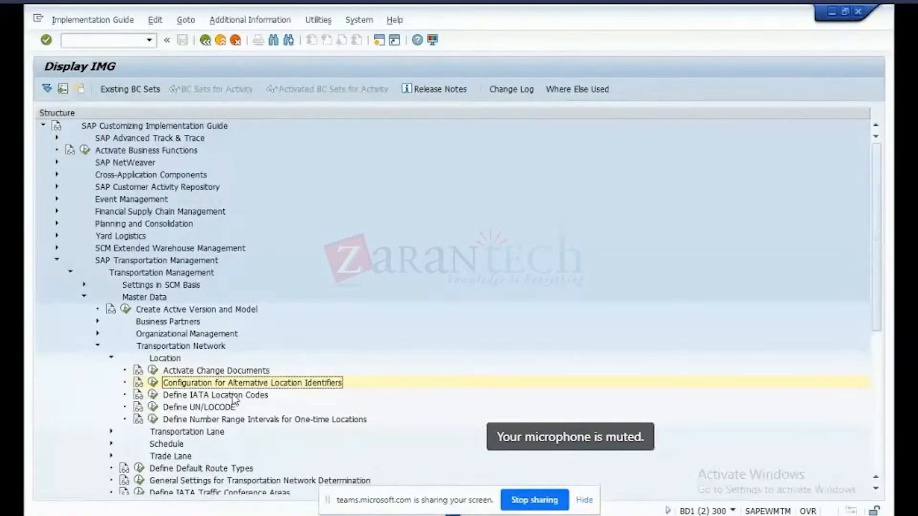
View the IATA location codes configuration and return to the Change Location session for SP_CHARLOTTE US30
{"action": "left_click", "coordinate": [153, 396]}
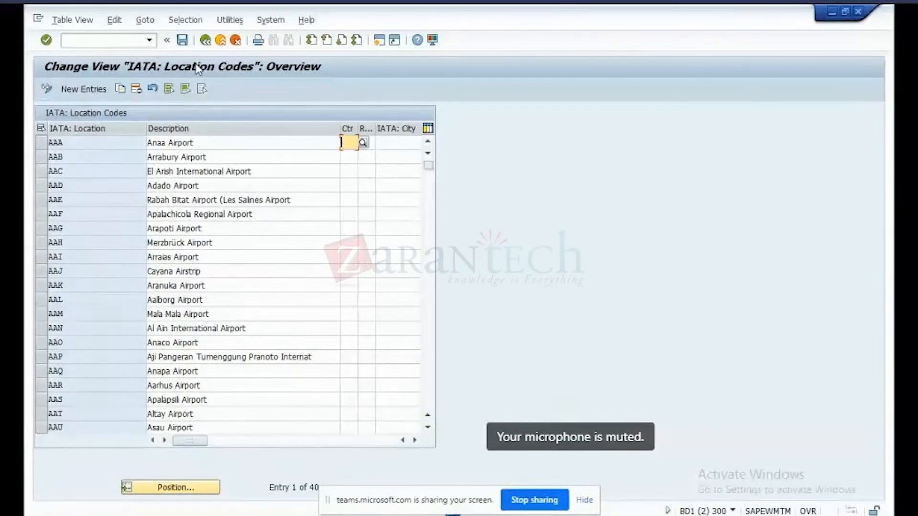
{"action": "left_click", "coordinate": [206, 41]}
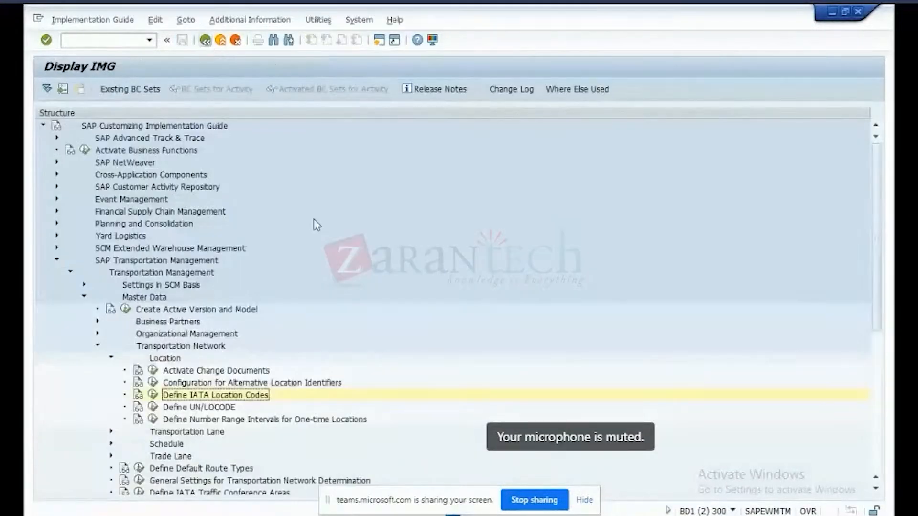
{"action": "mouse_move", "coordinate": [632, 515]}
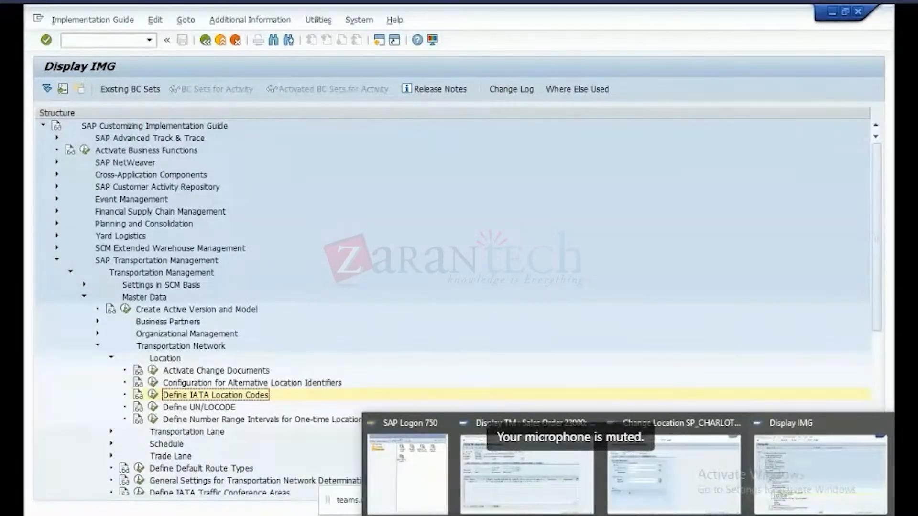
{"action": "left_click", "coordinate": [656, 495]}
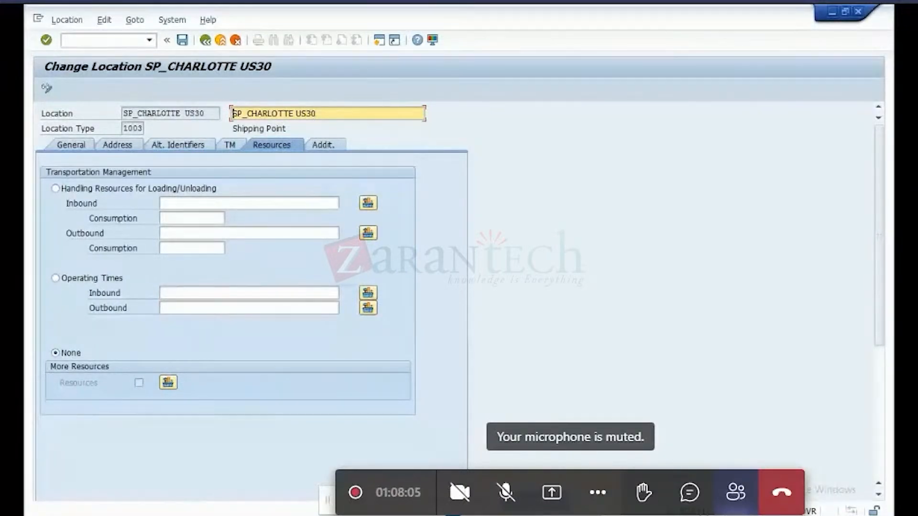
Switch to PowerPoint and bring up the scenario slide with the Bremen and Newark ports again
{"action": "mouse_move", "coordinate": [744, 514]}
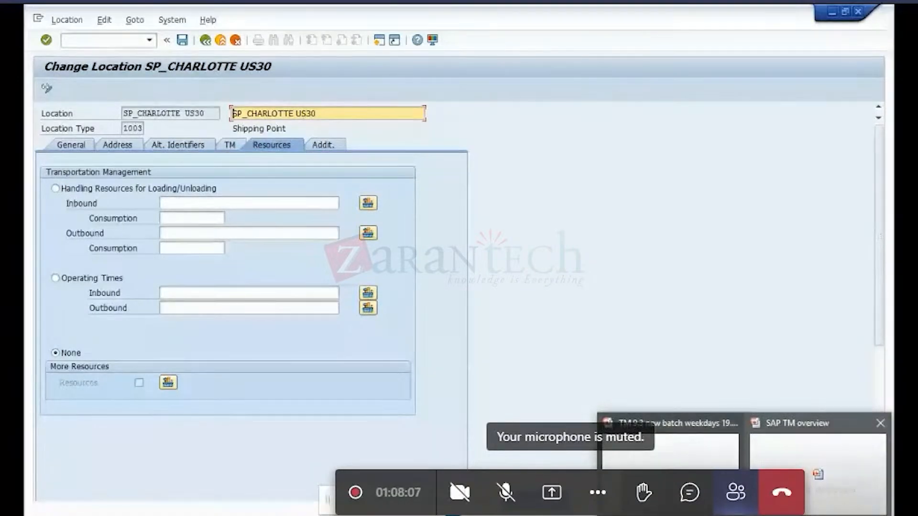
{"action": "left_click", "coordinate": [817, 450]}
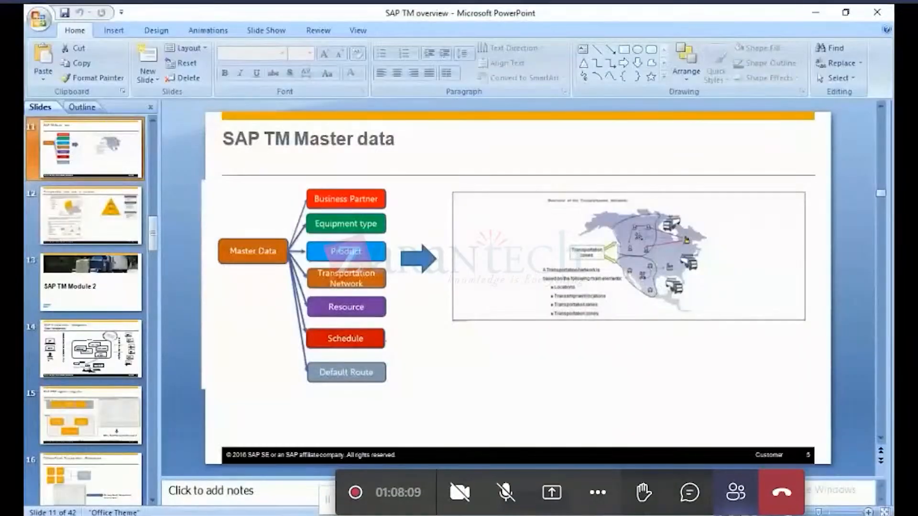
{"action": "left_click", "coordinate": [744, 515]}
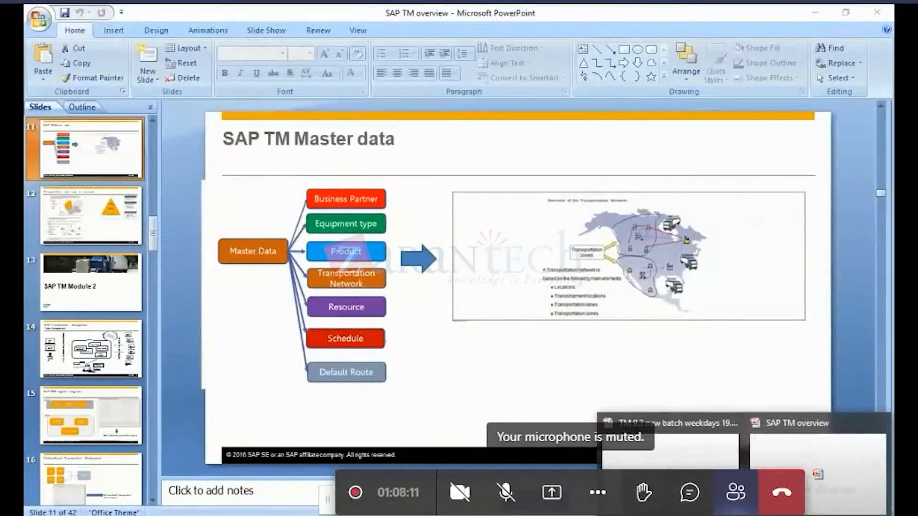
{"action": "left_click", "coordinate": [669, 445]}
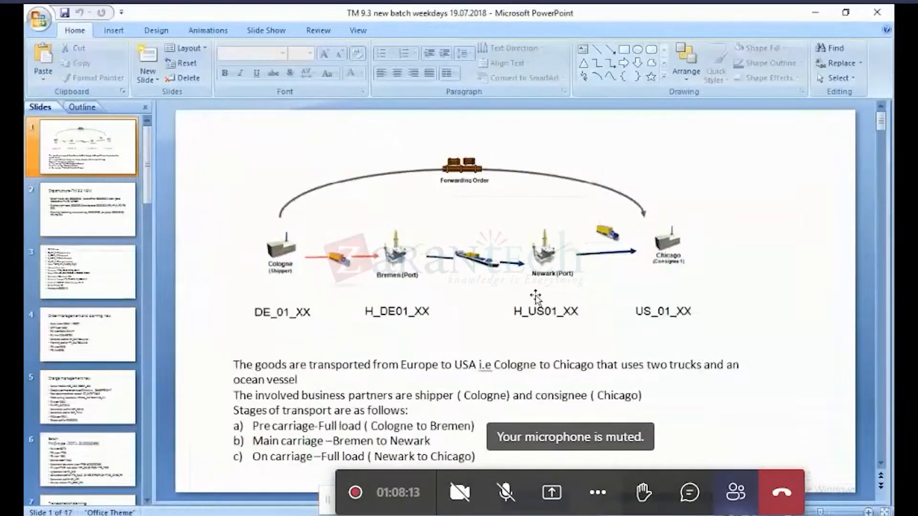
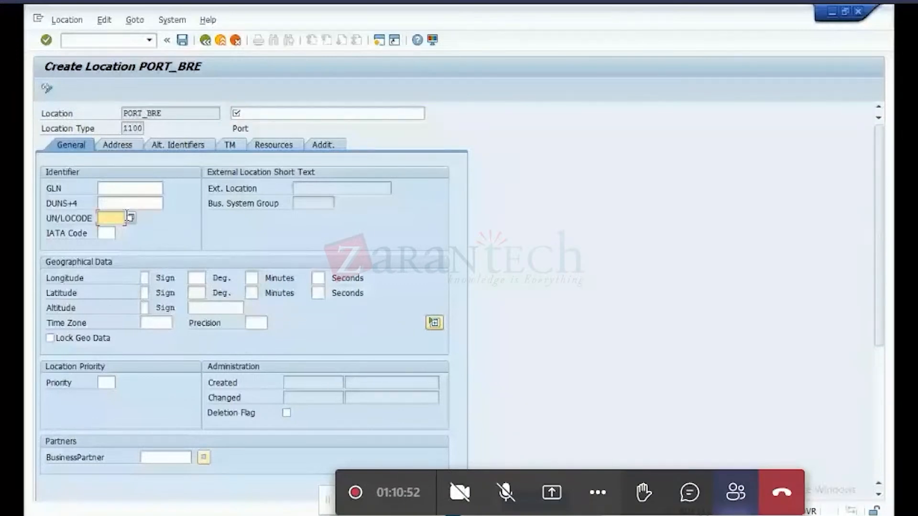
Assign UN/LOCODE POL_B to the new location PORT_BRE and describe it as "port at brehmen"
{"action": "left_click", "coordinate": [130, 218]}
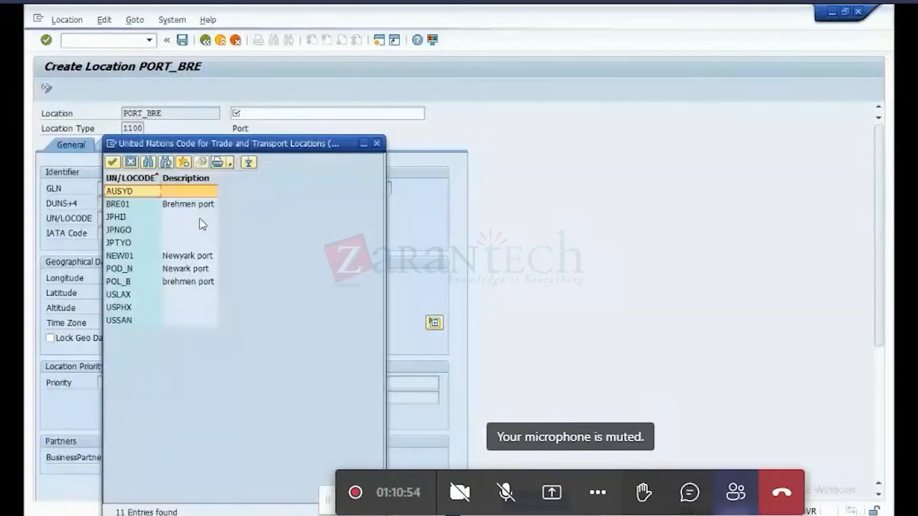
{"action": "double_click", "coordinate": [188, 282]}
{"action": "left_click", "coordinate": [313, 118]}
{"action": "type", "text": "port at "}
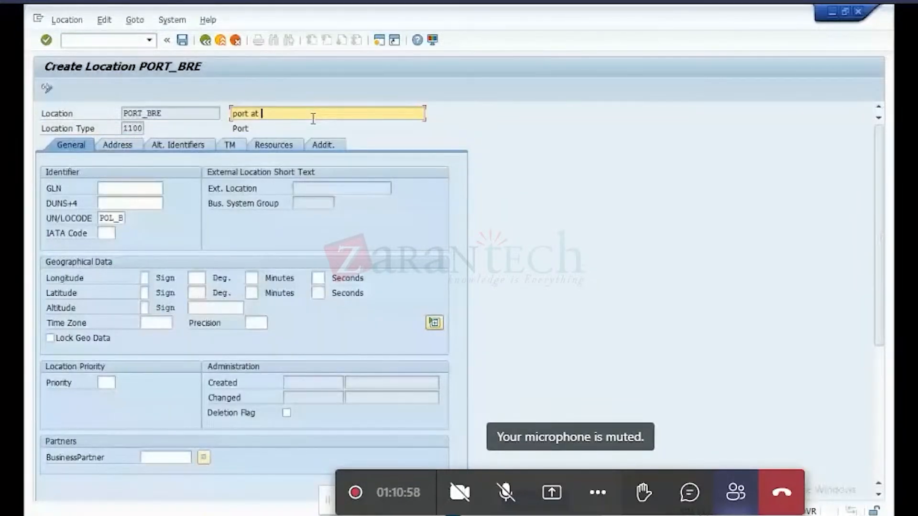
{"action": "type", "text": "brehmen"}
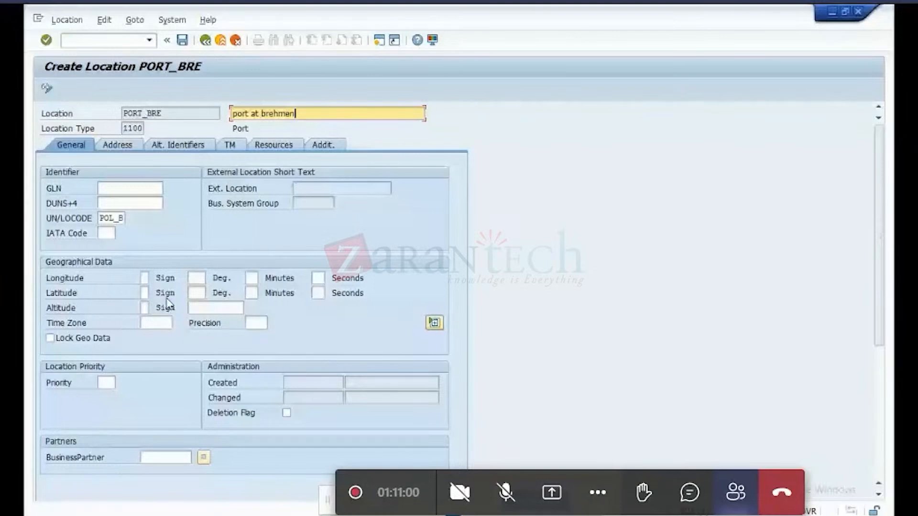
In the address data of PORT_BRE, set the title to Company, the name to "Brehmen port" and the search term to BRE
{"action": "left_click", "coordinate": [117, 147]}
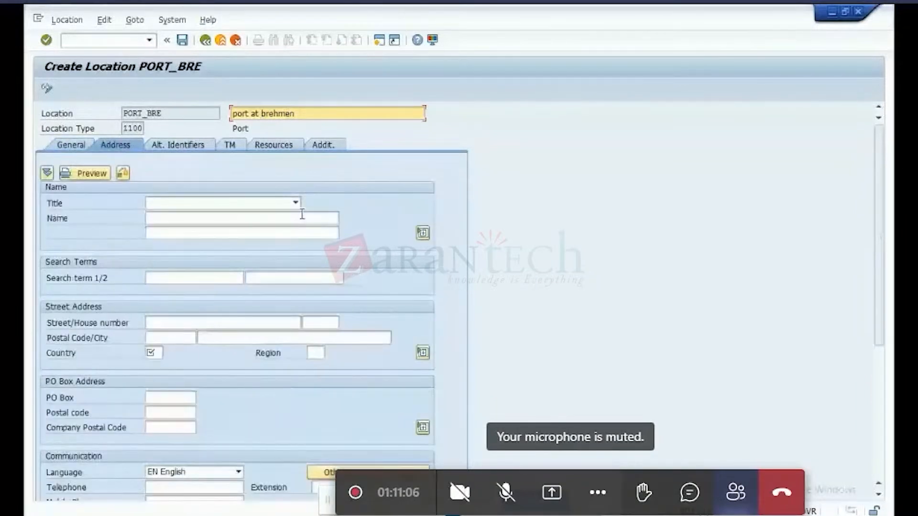
{"action": "left_click", "coordinate": [169, 274]}
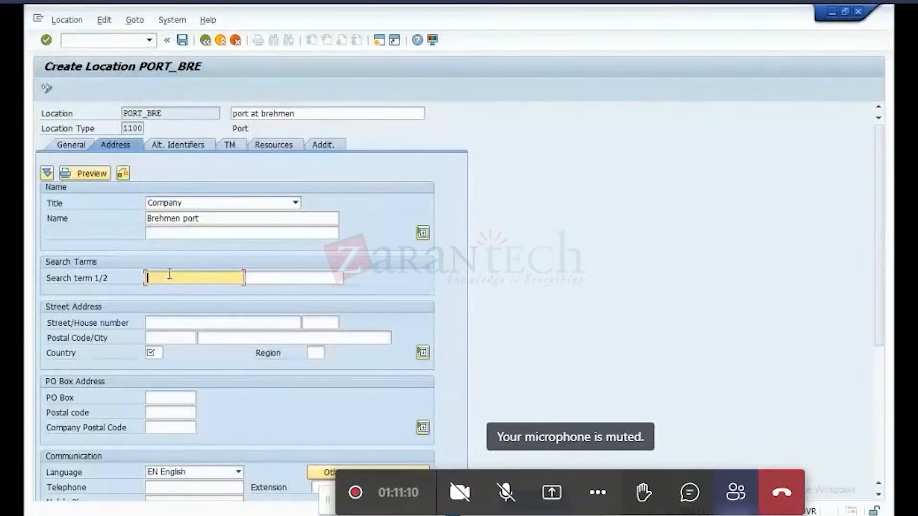
{"action": "type", "text": "BRE"}
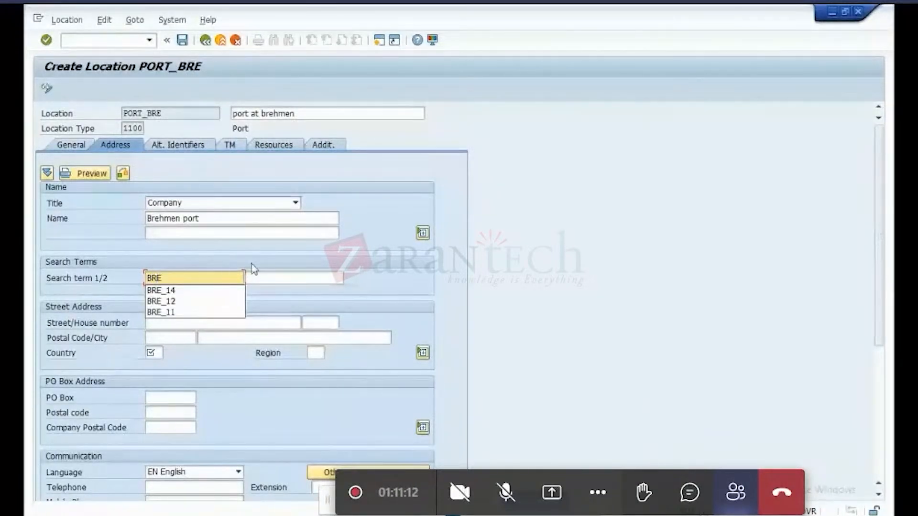
Enter the port's street, house number and postal code, and choose dusseldorf as the city
{"action": "left_click", "coordinate": [169, 322]}
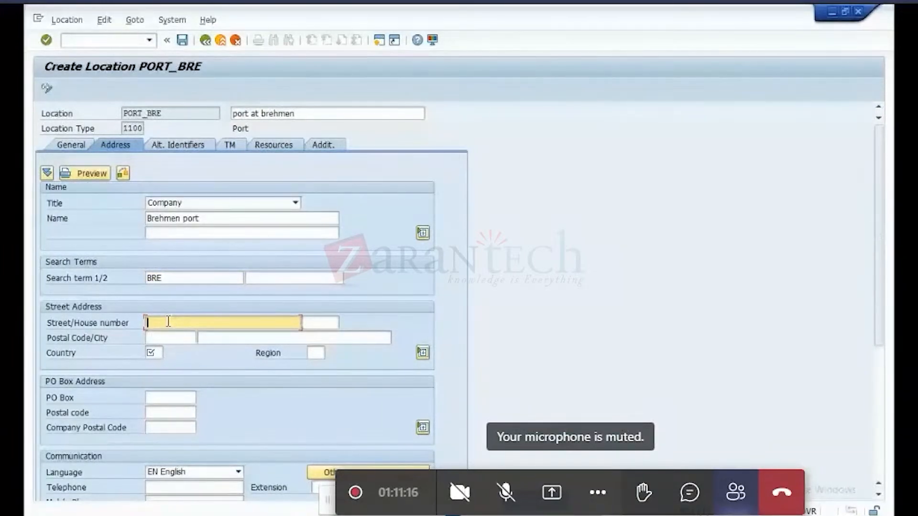
{"action": "key", "text": "BackSpace"}
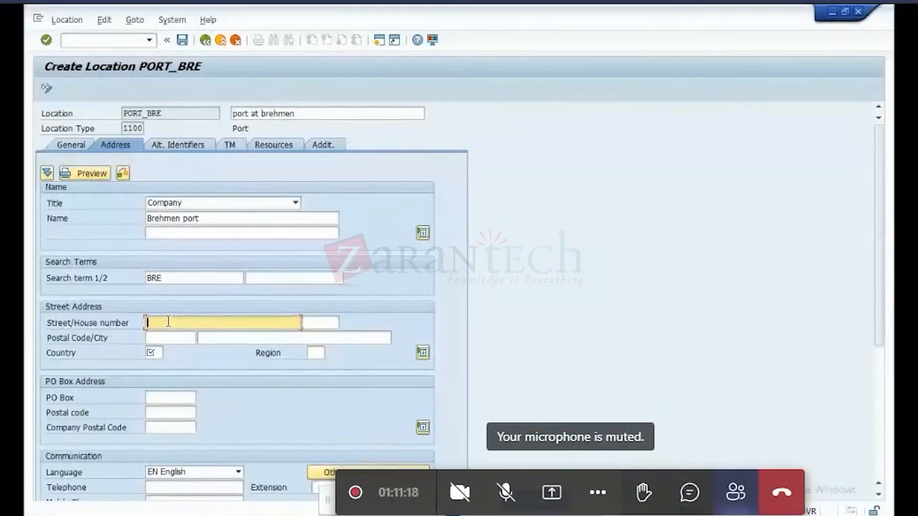
{"action": "type", "text": "HANSE STRASSE"}
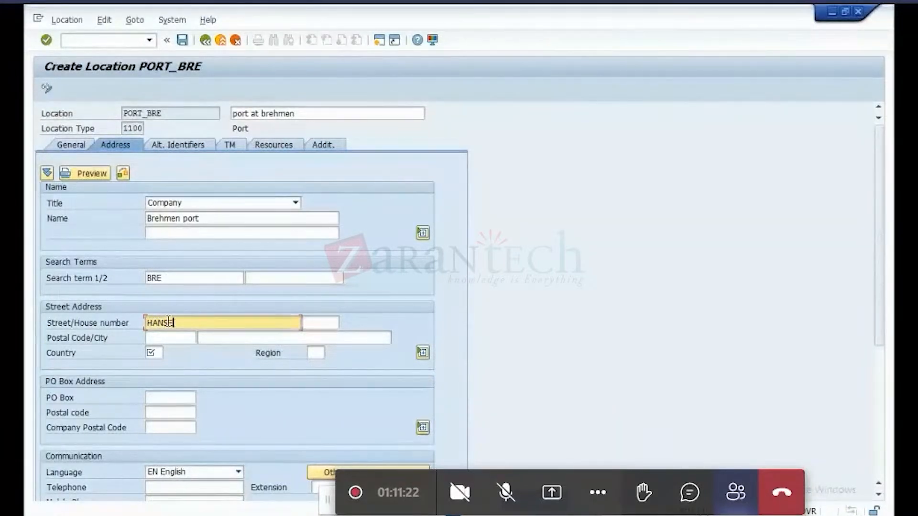
{"action": "key", "text": "Tab"}
{"action": "type", "text": "15"}
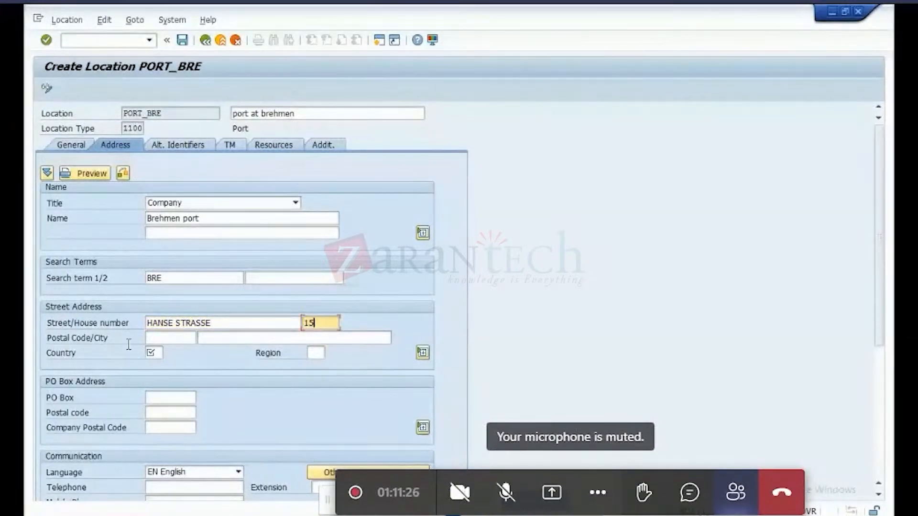
{"action": "left_click", "coordinate": [151, 338]}
{"action": "left_click", "coordinate": [180, 352]}
{"action": "left_click", "coordinate": [200, 337]}
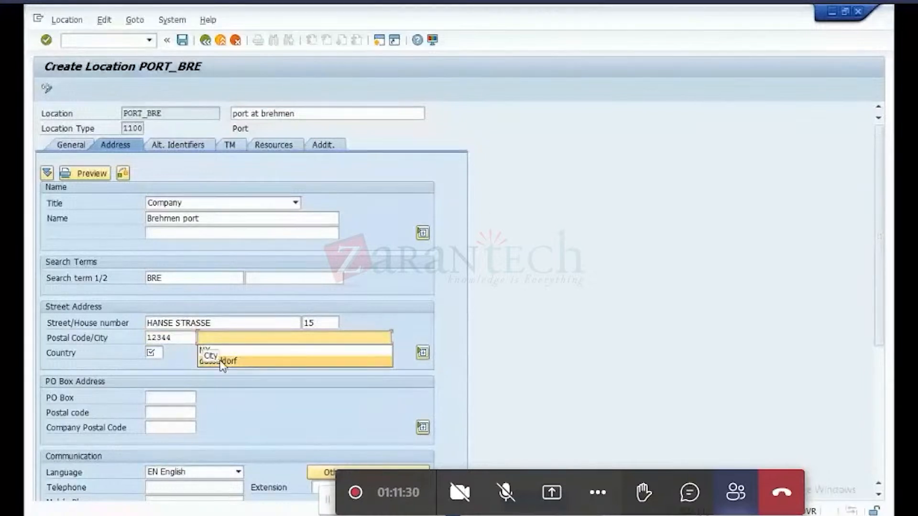
{"action": "left_click", "coordinate": [219, 362]}
Set the port address's country to DE and its region to 07, and confirm the entries
{"action": "left_click", "coordinate": [153, 353]}
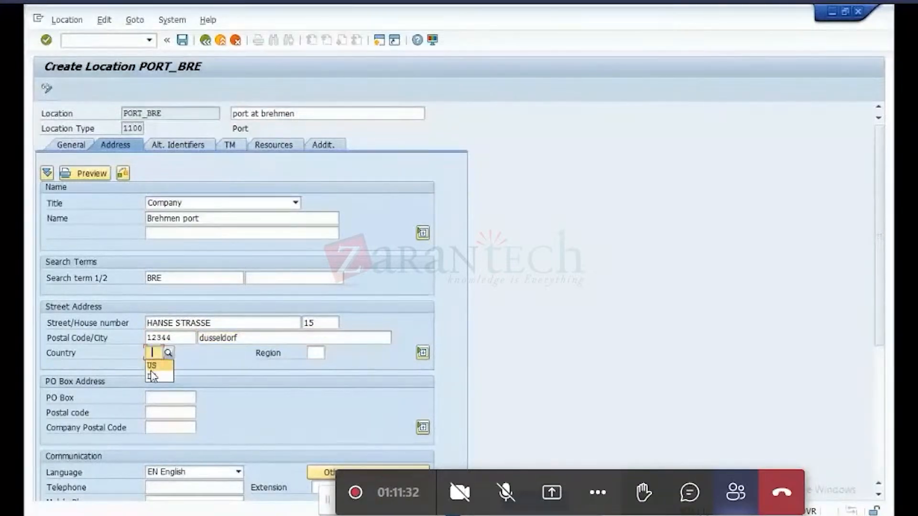
{"action": "type", "text": "DE"}
{"action": "left_click", "coordinate": [318, 354]}
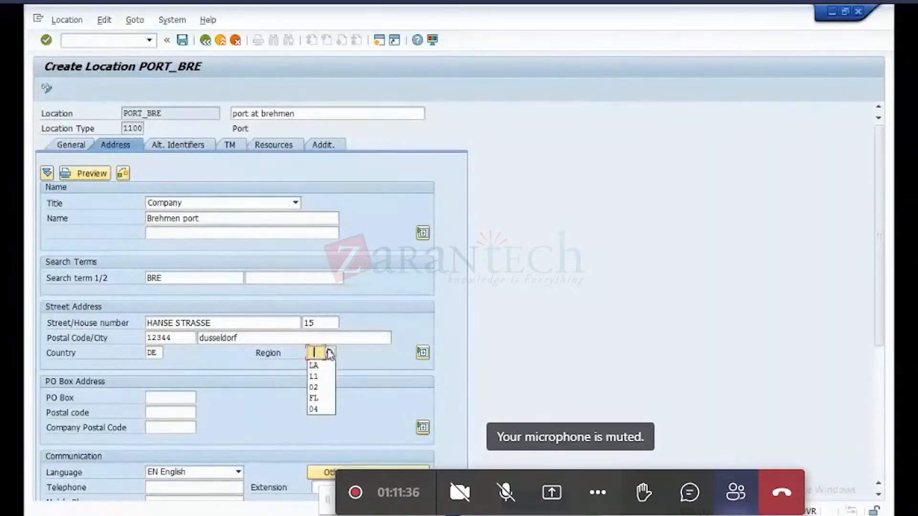
{"action": "left_click", "coordinate": [330, 353]}
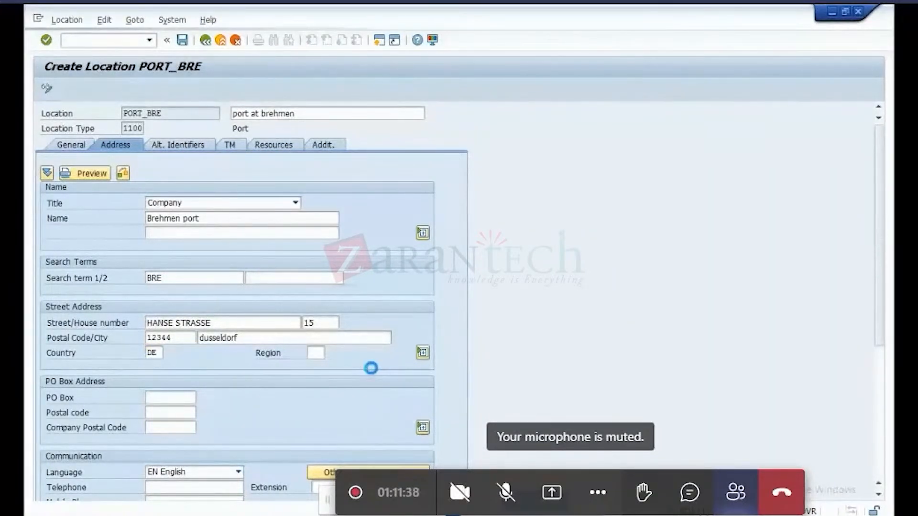
{"action": "double_click", "coordinate": [352, 283]}
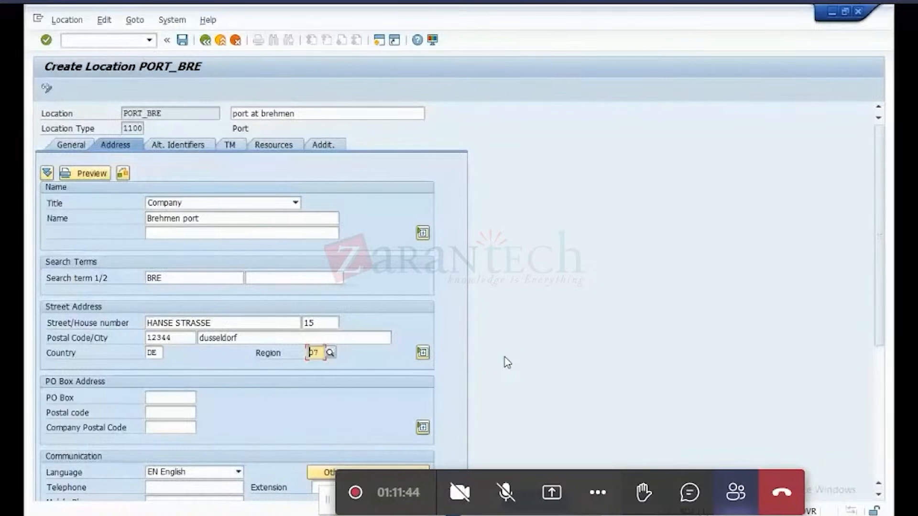
{"action": "key", "text": "Return"}
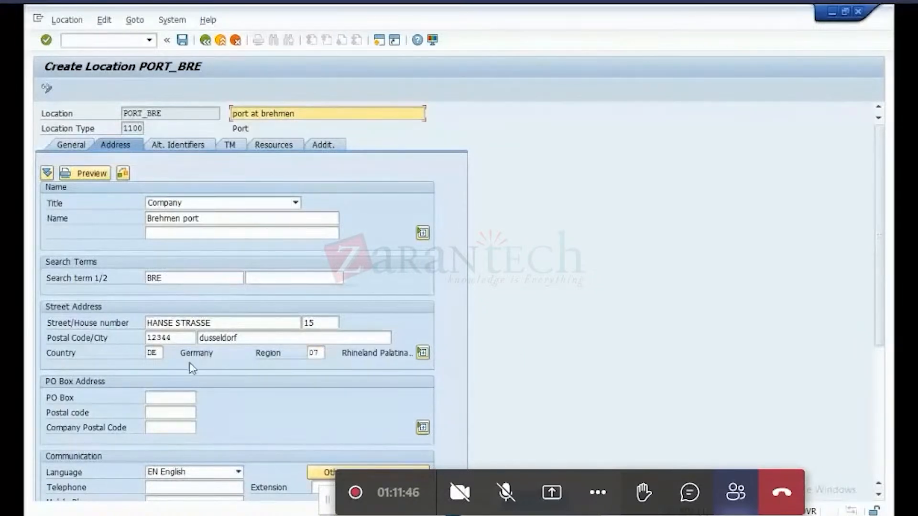
Check the geographical data and time zone derived for PORT_BRE, and review its full address details
{"action": "left_click", "coordinate": [71, 149]}
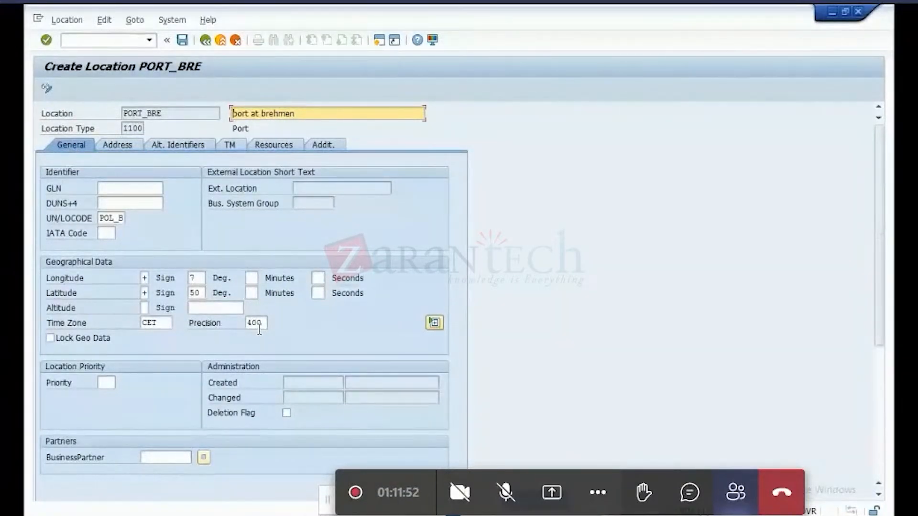
{"action": "right_click", "coordinate": [124, 149]}
{"action": "left_click", "coordinate": [123, 149]}
{"action": "left_click", "coordinate": [117, 145]}
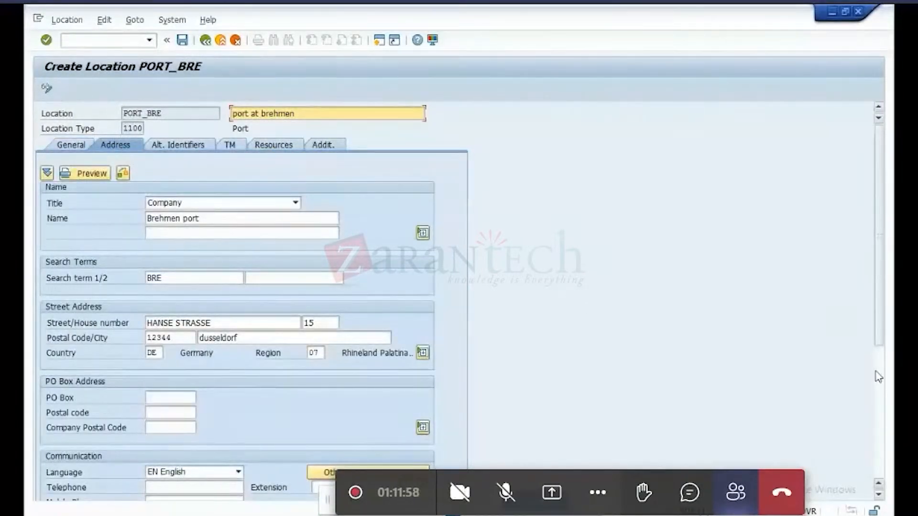
{"action": "scroll", "coordinate": [882, 336], "scroll_direction": "down", "scroll_amount": 3}
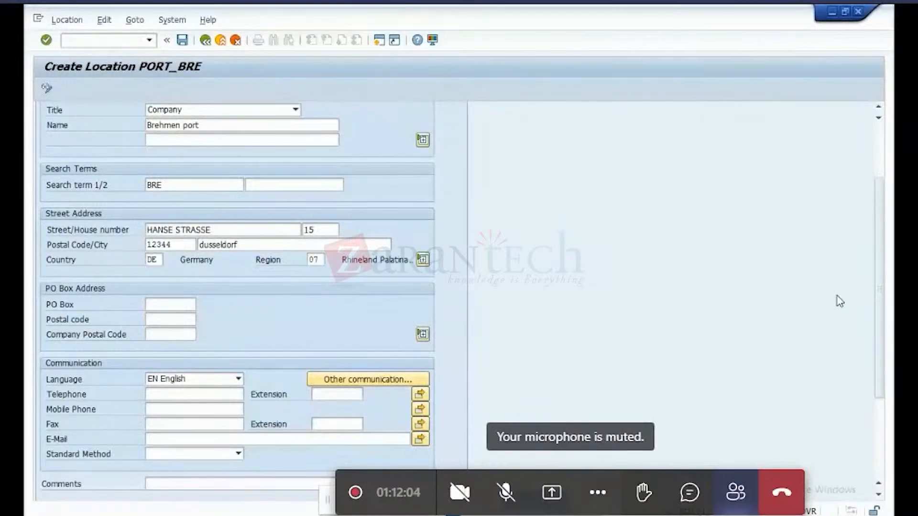
{"action": "scroll", "coordinate": [882, 353], "scroll_direction": "up", "scroll_amount": 3}
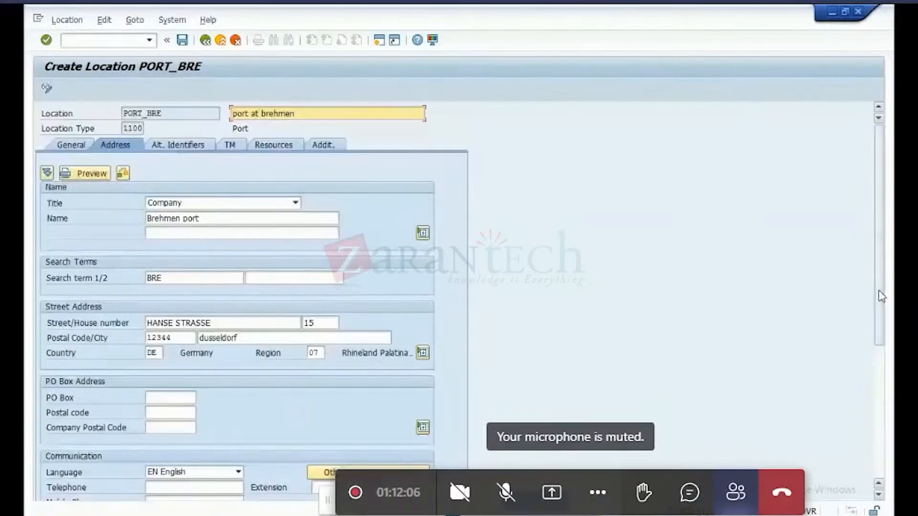
Add an alternative location identifier of type POL_01 with the predefined ID BRE to PORT_BRE
{"action": "left_click", "coordinate": [174, 146]}
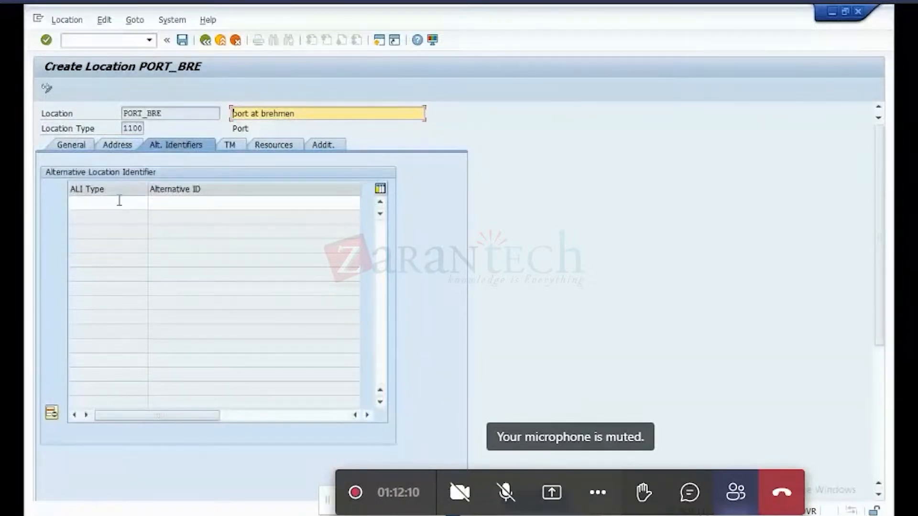
{"action": "left_click", "coordinate": [114, 206]}
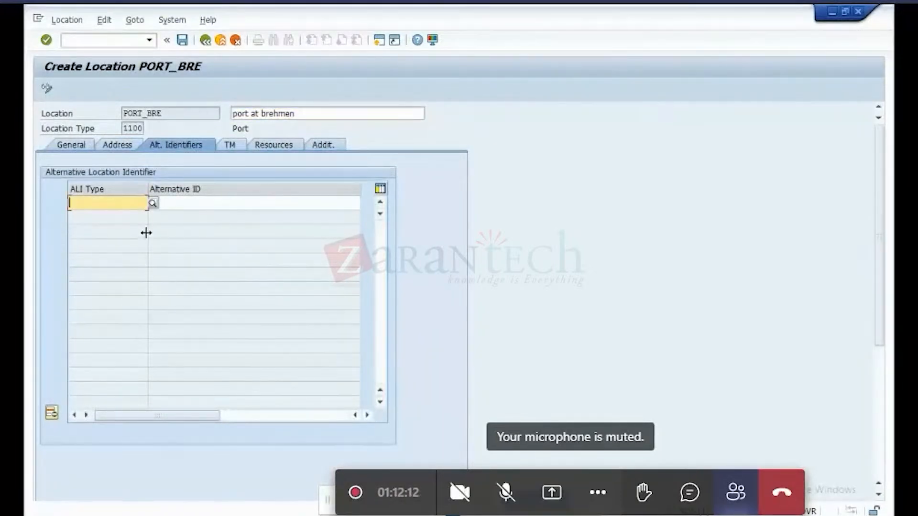
{"action": "left_click", "coordinate": [152, 204]}
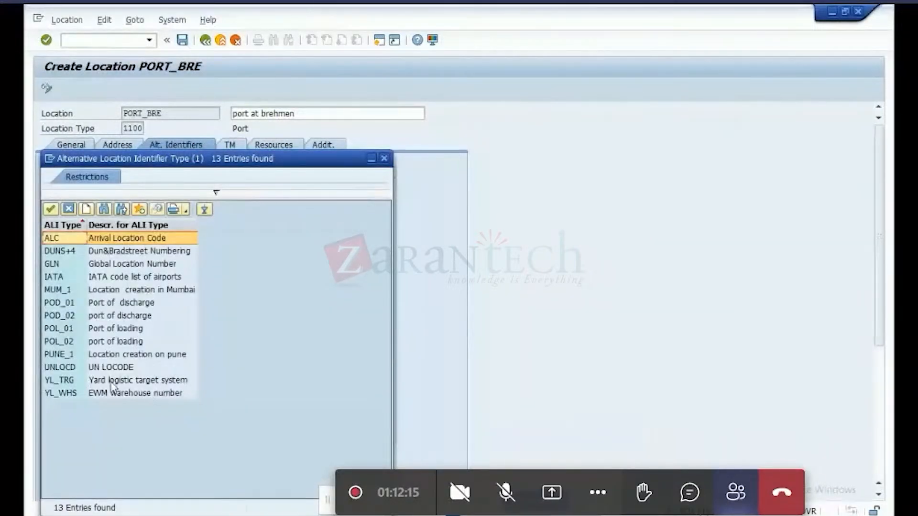
{"action": "double_click", "coordinate": [107, 330]}
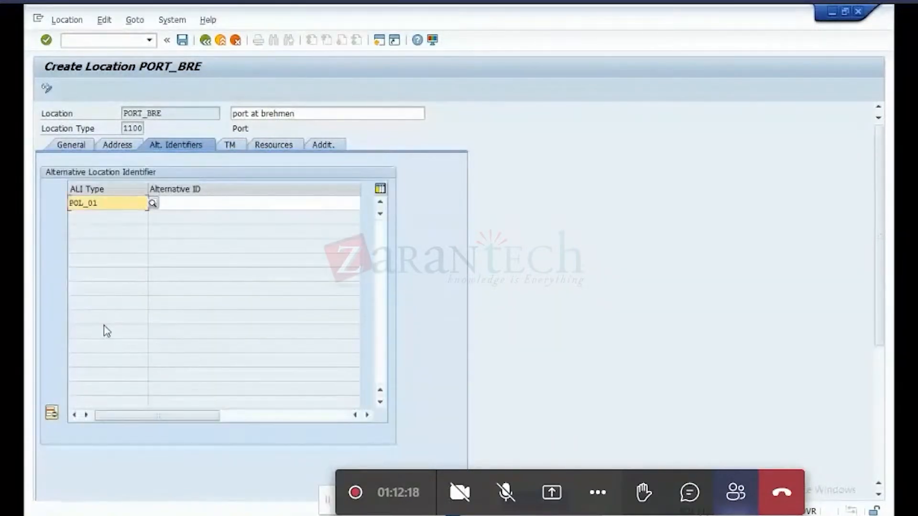
{"action": "left_click", "coordinate": [216, 208]}
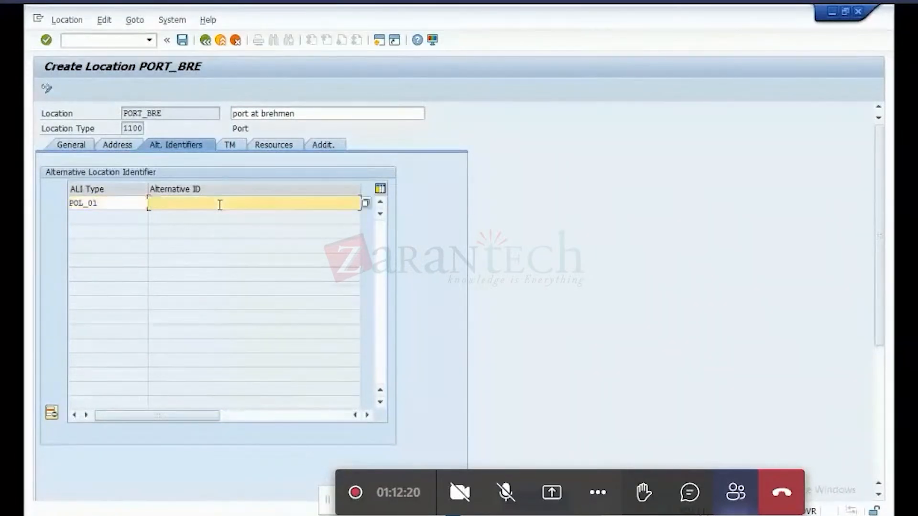
{"action": "left_click", "coordinate": [366, 204]}
{"action": "left_click", "coordinate": [407, 310]}
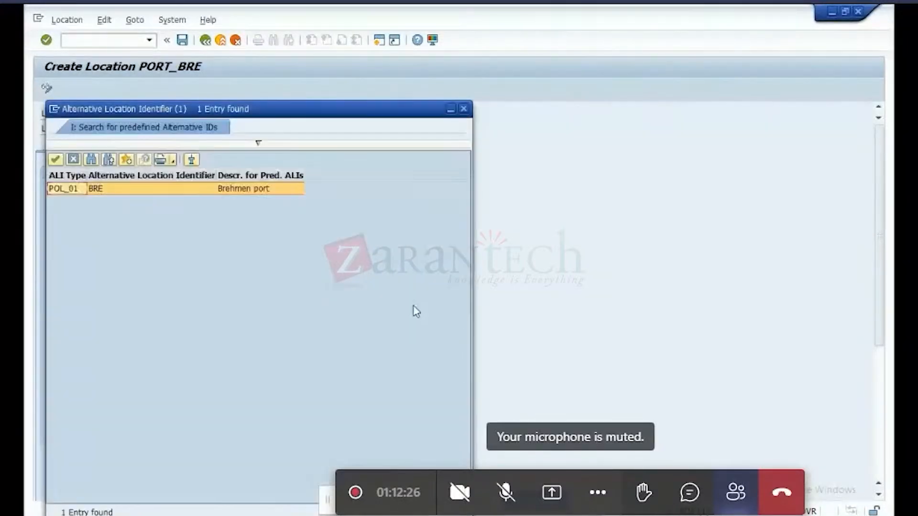
{"action": "left_click", "coordinate": [253, 194]}
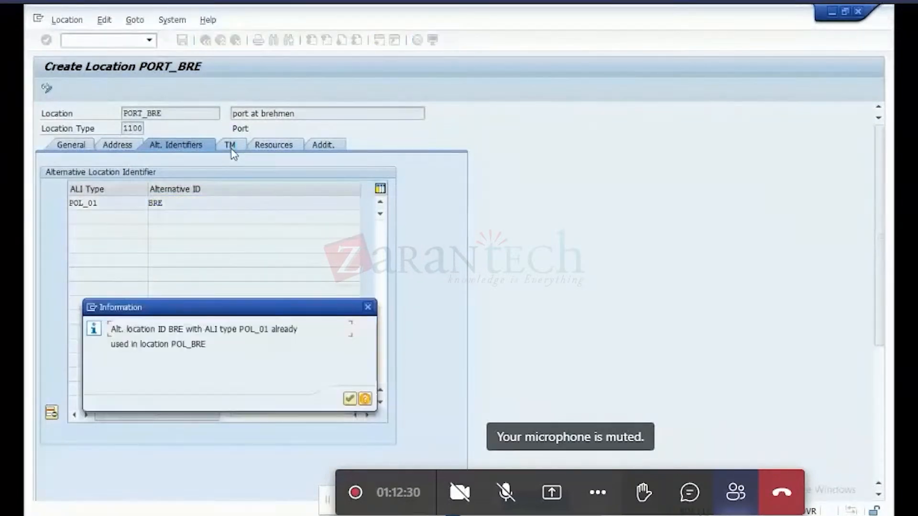
{"action": "left_click", "coordinate": [352, 400]}
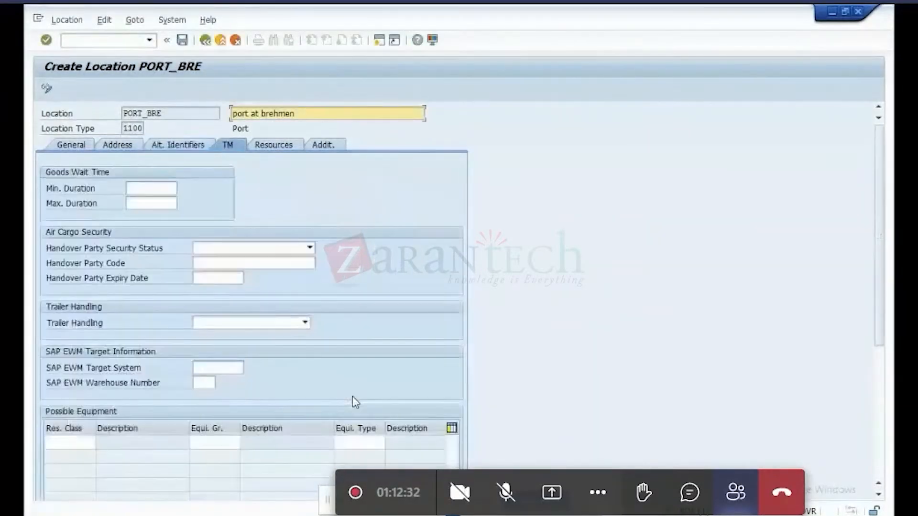
Set the goods wait time to a minimum of 00:1:30 and a maximum of 00:2:30, and save the location
{"action": "left_click", "coordinate": [138, 189]}
{"action": "type", "text": "0"}
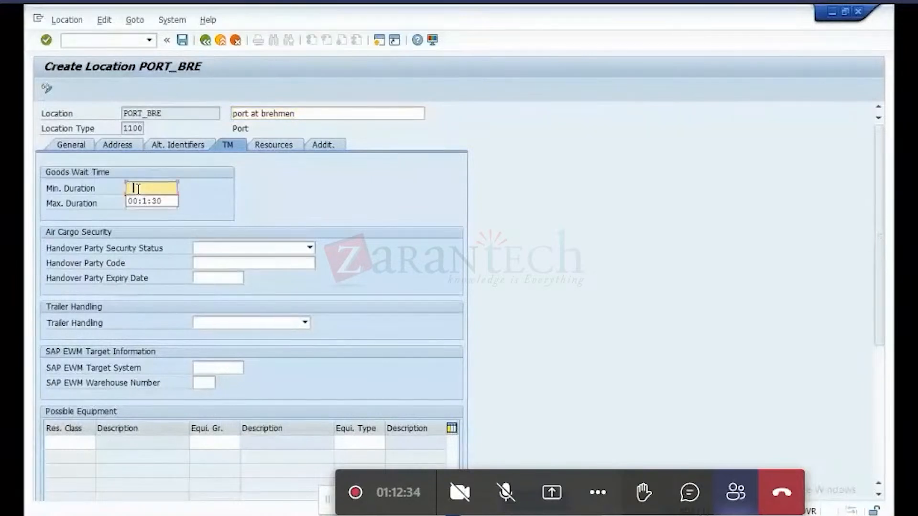
{"action": "left_click", "coordinate": [133, 200]}
{"action": "left_click", "coordinate": [133, 202]}
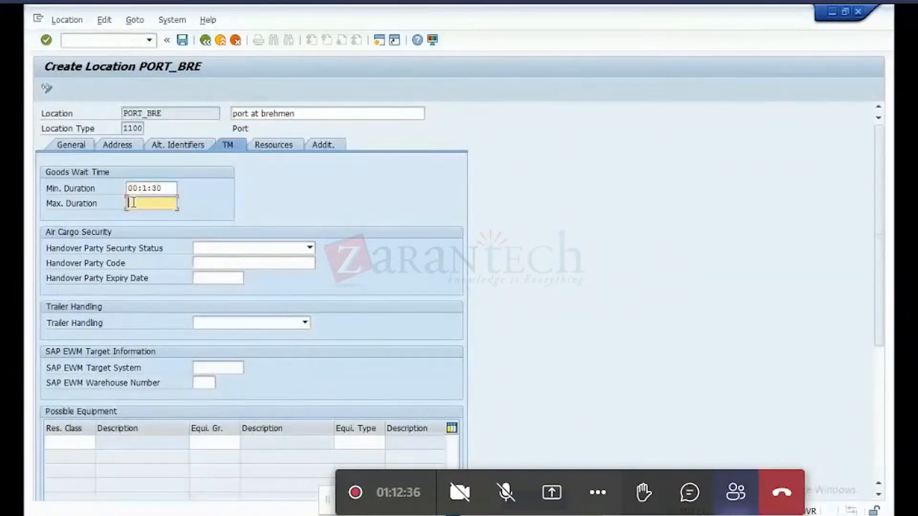
{"action": "type", "text": "0"}
{"action": "left_click", "coordinate": [140, 217]}
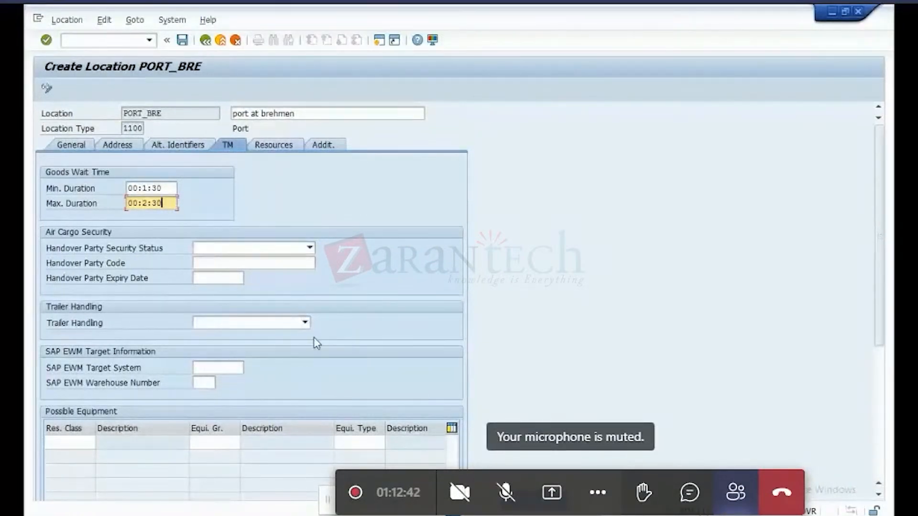
{"action": "left_click", "coordinate": [182, 41]}
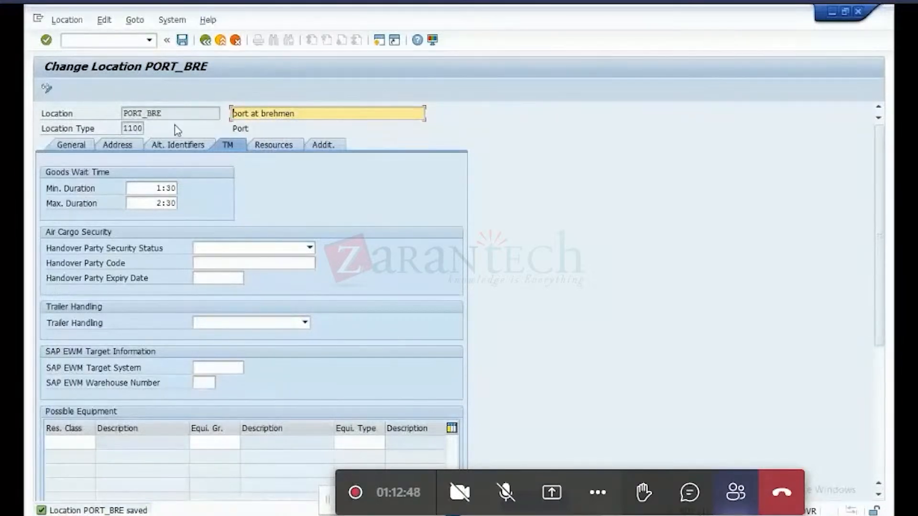
Copy the location ID PORT_BRE, switch to the Excel test data sheet, and record it in E2 beside the label POL in D2
{"action": "left_click_drag", "start_coordinate": [176, 113], "coordinate": [96, 117]}
{"action": "key", "text": "ctrl+c"}
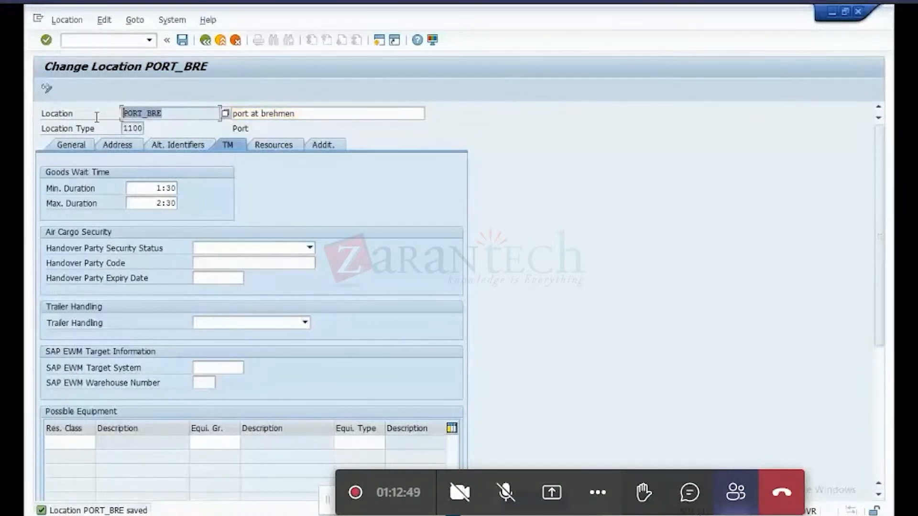
{"action": "left_click", "coordinate": [492, 276]}
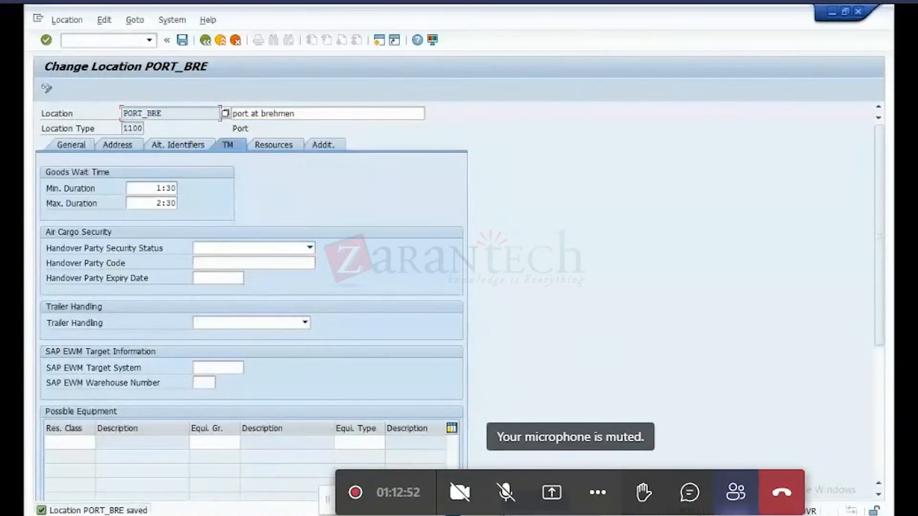
{"action": "key", "text": "alt+Tab"}
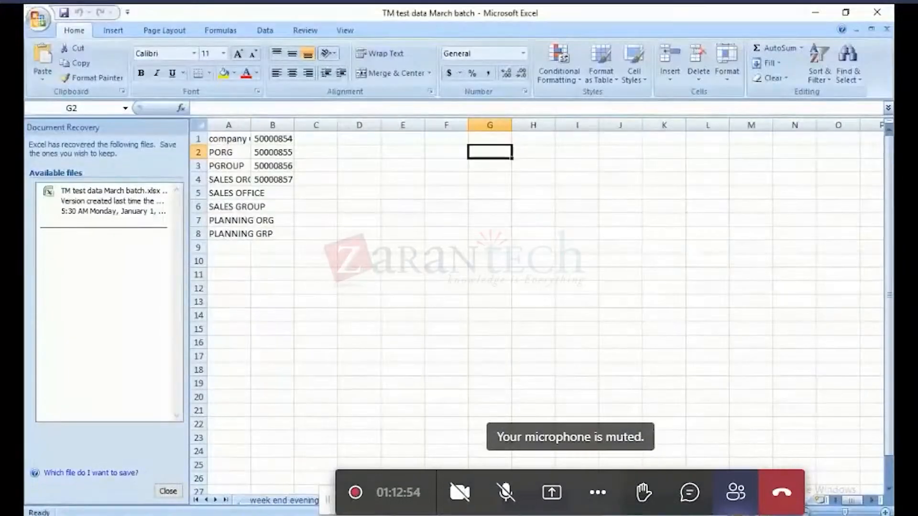
{"action": "left_click", "coordinate": [364, 137]}
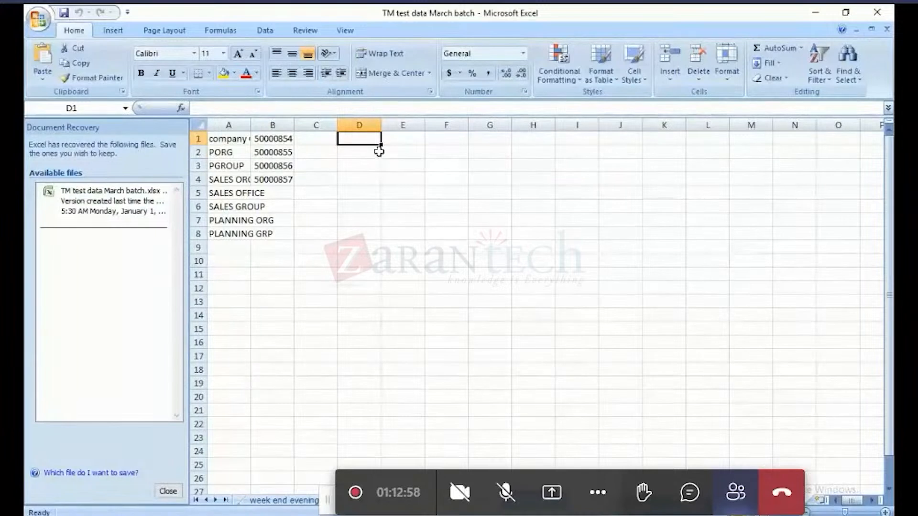
{"action": "left_click", "coordinate": [364, 152]}
{"action": "type", "text": "POL"}
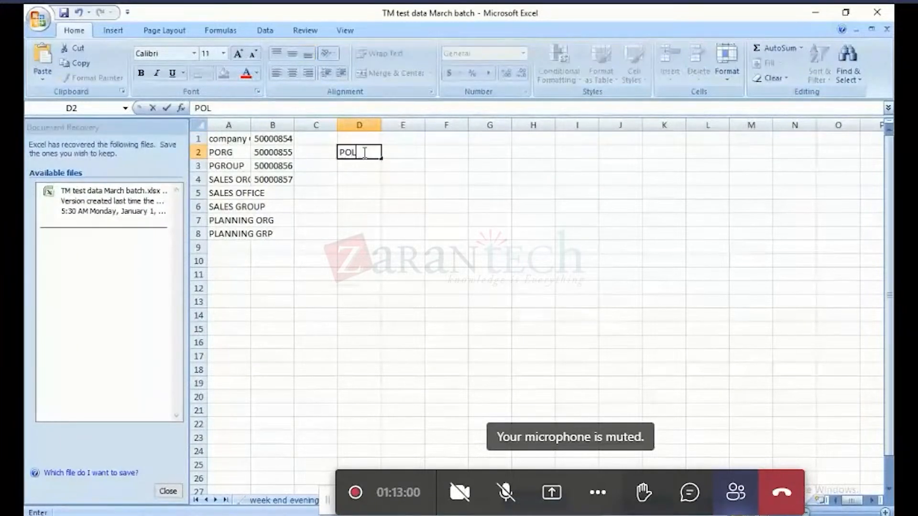
{"action": "left_click", "coordinate": [394, 158]}
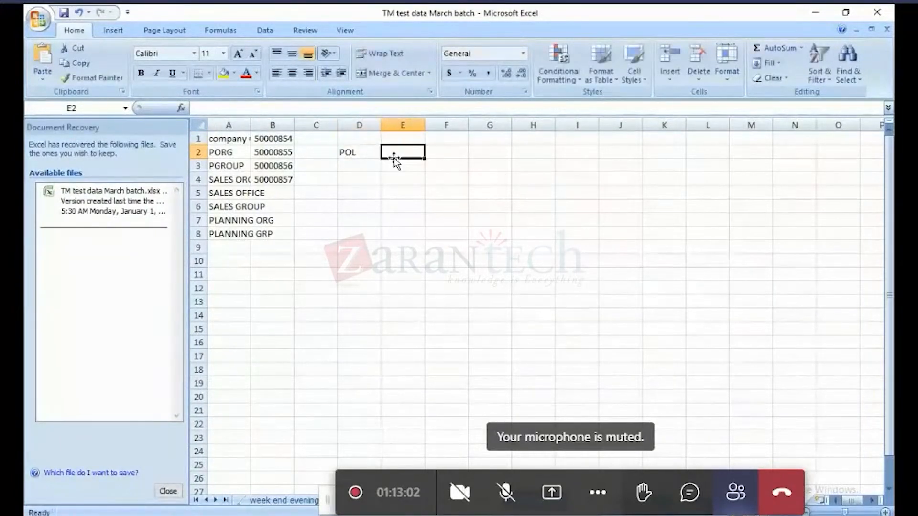
{"action": "key", "text": "ctrl+v"}
{"action": "left_click", "coordinate": [332, 206]}
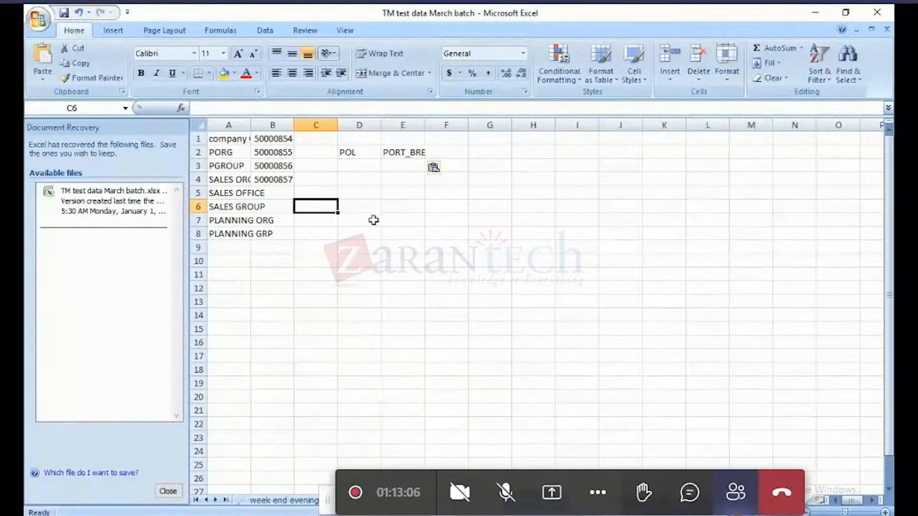
Enter 50000861 as the sales office ID in B5 and fill it down through B8
{"action": "left_click", "coordinate": [283, 179]}
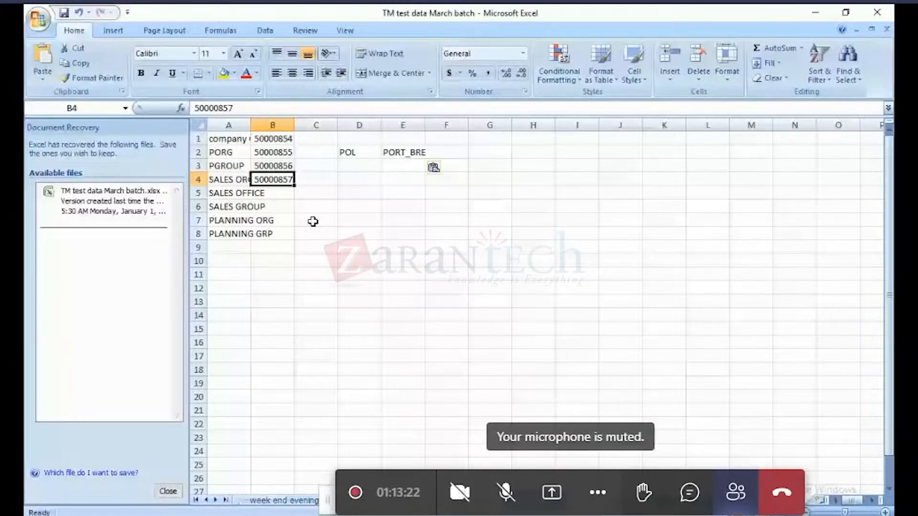
{"action": "key", "text": "ctrl+c"}
{"action": "left_click", "coordinate": [278, 197]}
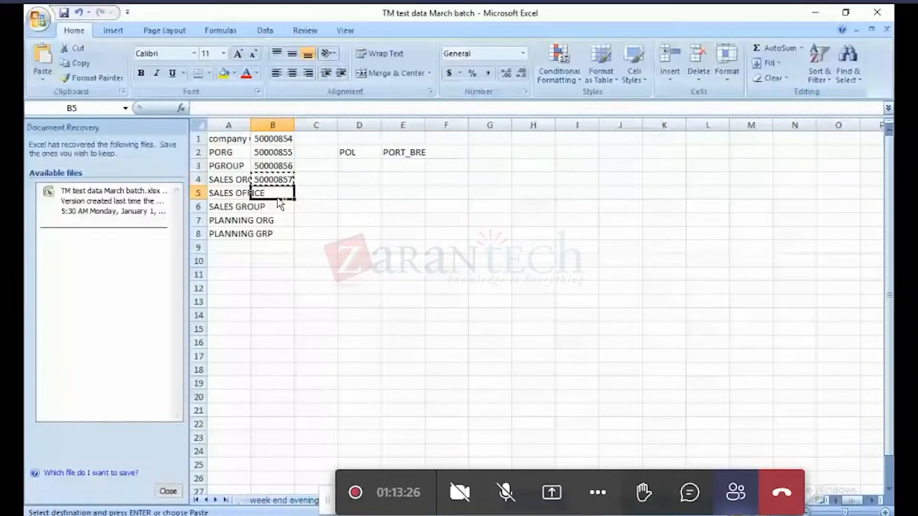
{"action": "type", "text": "50000861"}
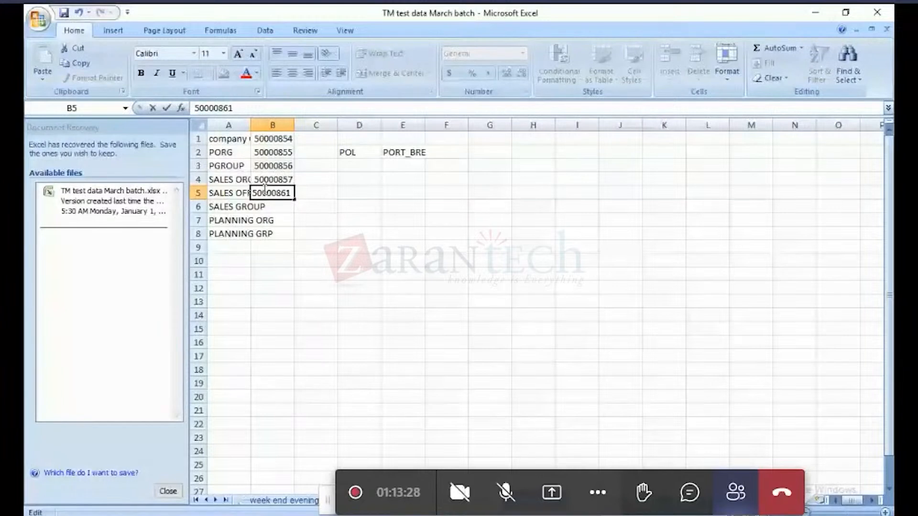
{"action": "left_click_drag", "start_coordinate": [295, 199], "coordinate": [290, 235]}
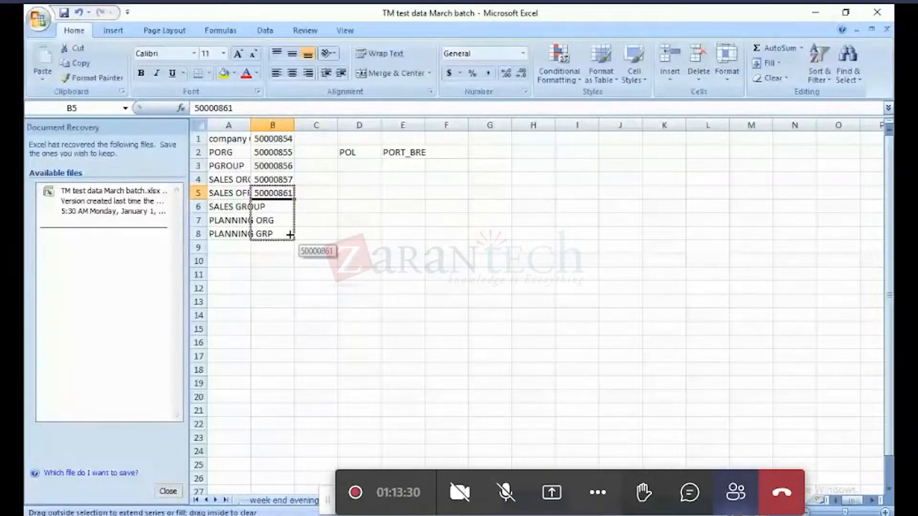
{"action": "left_click_drag", "start_coordinate": [290, 234], "coordinate": [290, 235]}
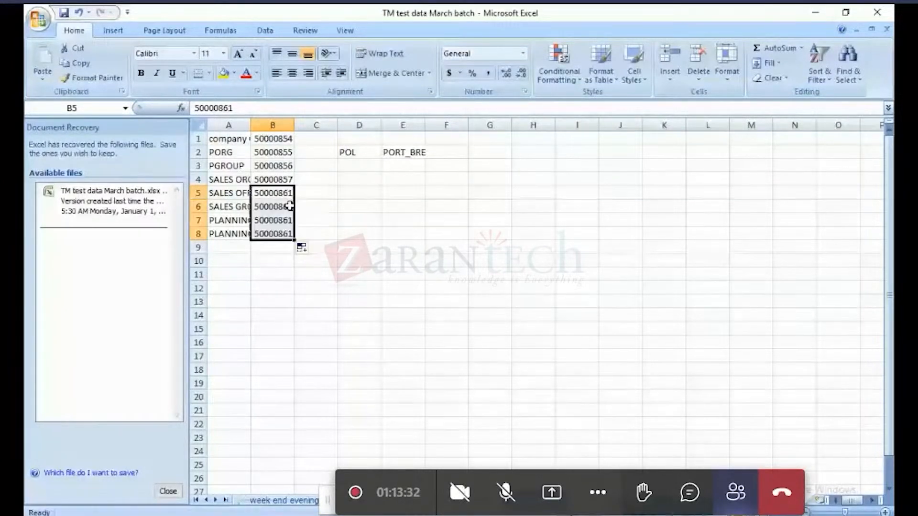
Change the sales group, planning org and planning group IDs to 50000862, 50000863 and 50000864, and save the workbook
{"action": "double_click", "coordinate": [289, 205]}
{"action": "key", "text": "BackSpace"}
{"action": "type", "text": "2"}
{"action": "double_click", "coordinate": [289, 221]}
{"action": "key", "text": "BackSpace"}
{"action": "type", "text": "3"}
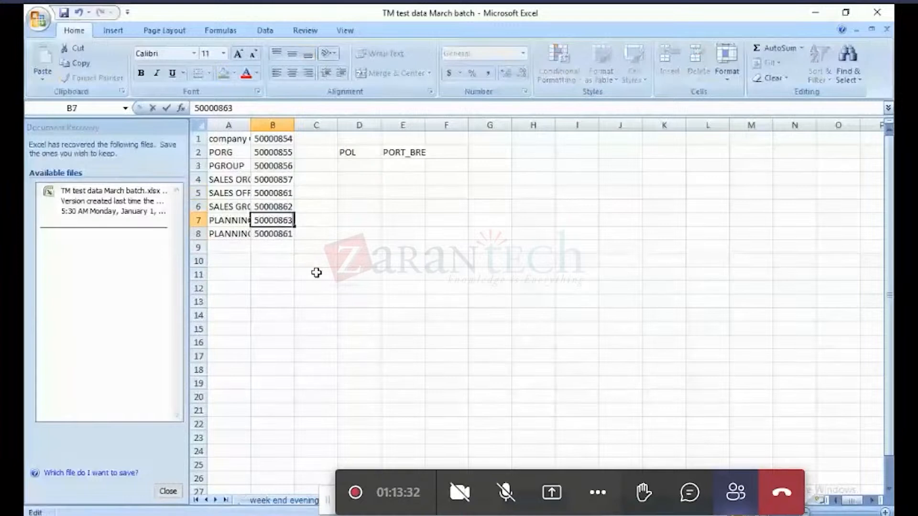
{"action": "double_click", "coordinate": [286, 235]}
{"action": "key", "text": "BackSpace"}
{"action": "type", "text": "4"}
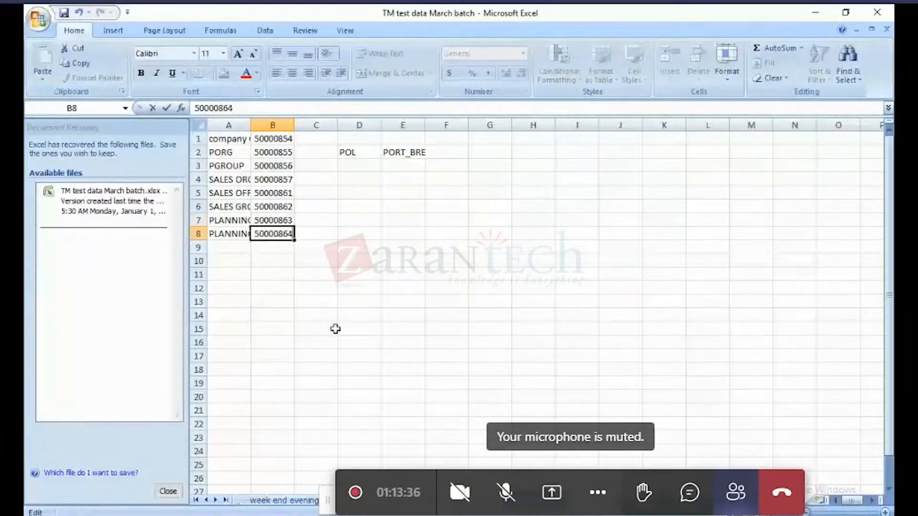
{"action": "left_click", "coordinate": [64, 11]}
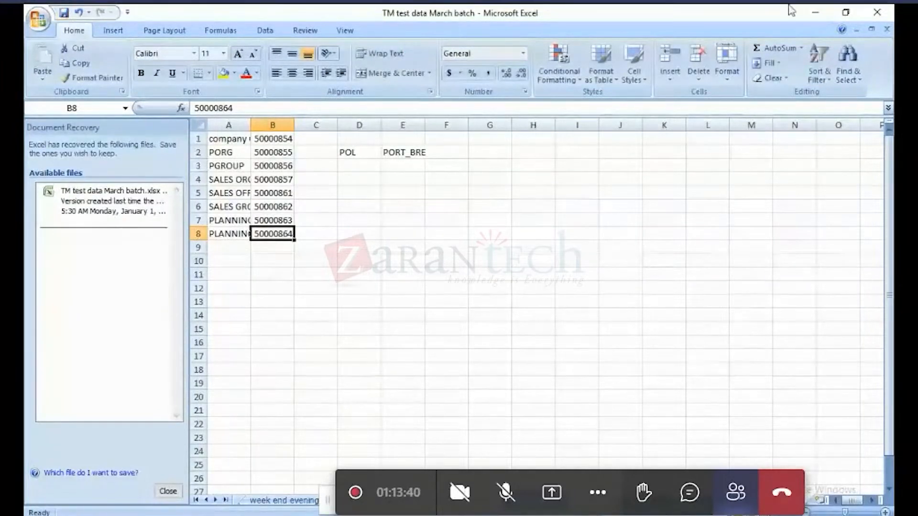
Switch back to SAP, return to the initial location master screen, and start creating location PORT_NEW with location type 1100
{"action": "left_click", "coordinate": [816, 12]}
{"action": "left_click", "coordinate": [166, 39]}
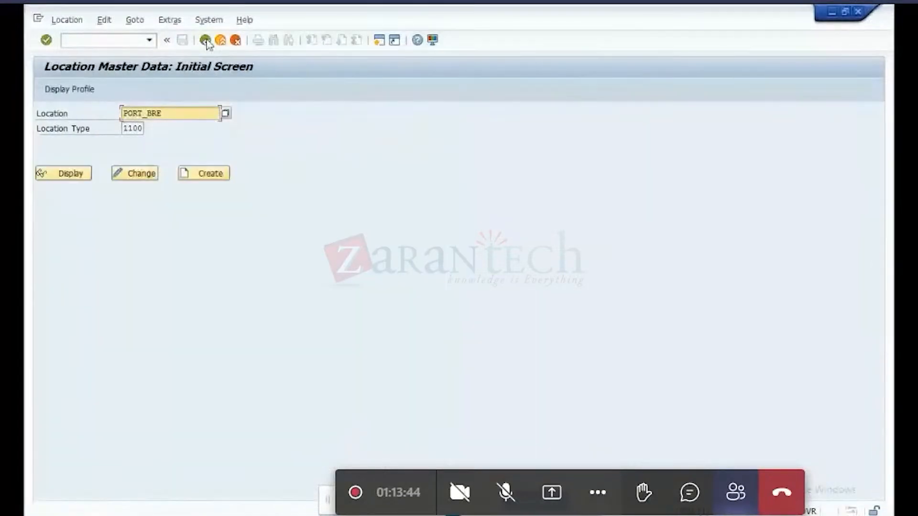
{"action": "left_click", "coordinate": [739, 515]}
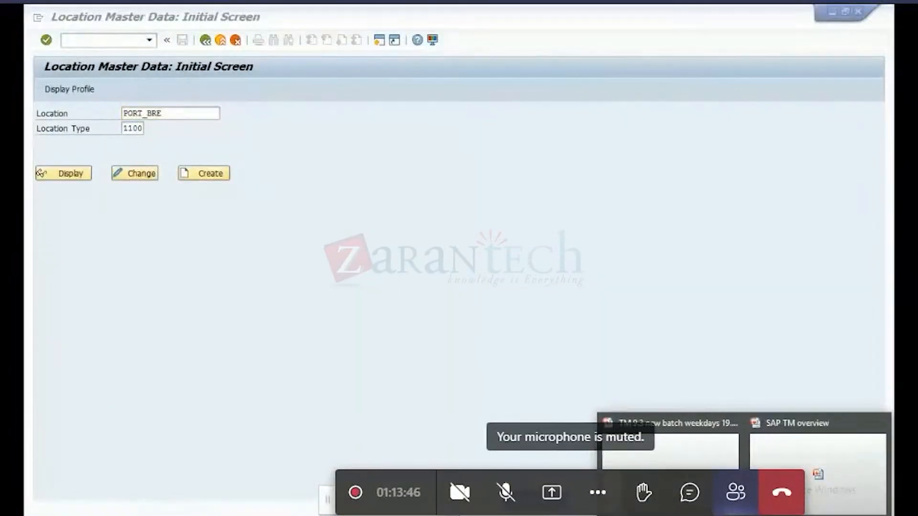
{"action": "left_click", "coordinate": [158, 115]}
{"action": "key", "text": "BackSpace"}
{"action": "key", "text": "BackSpace"}
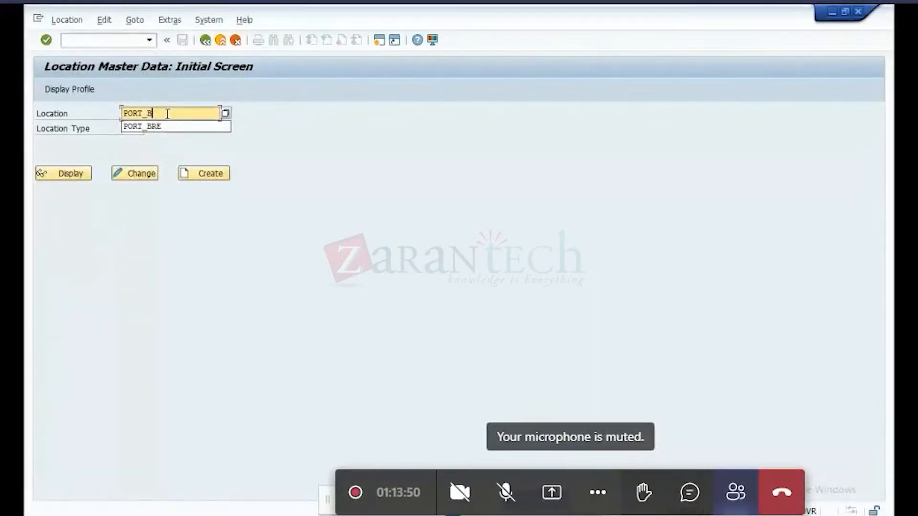
{"action": "key", "text": "BackSpace"}
{"action": "type", "text": "NEW"}
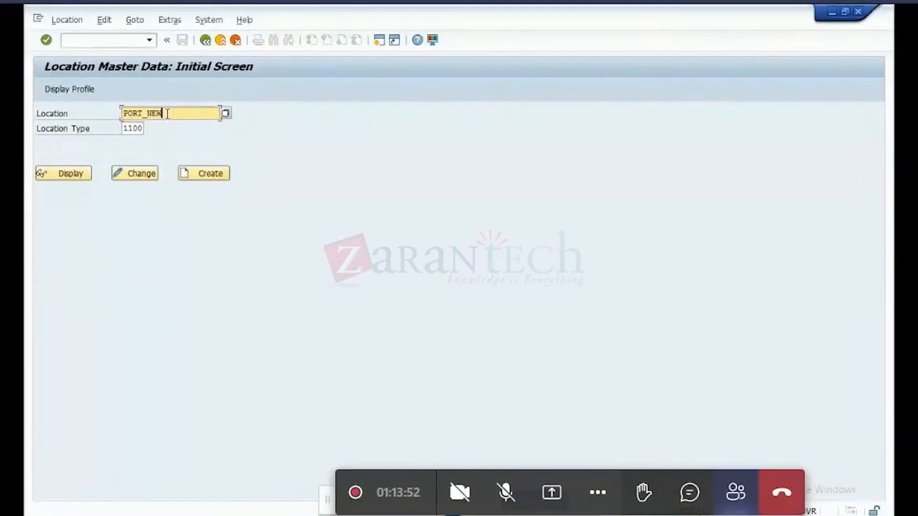
{"action": "left_click", "coordinate": [225, 178]}
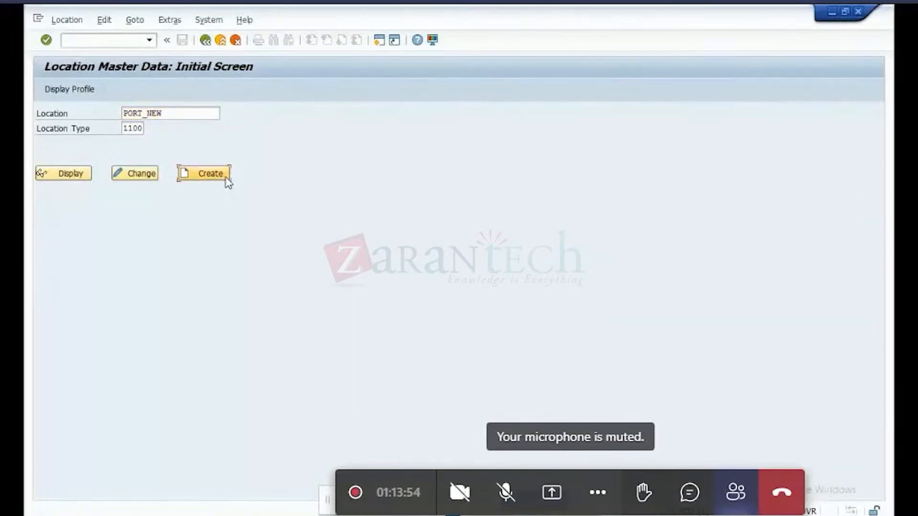
Describe the new location PORT_NEW as "port at NEWYARK"
{"action": "type", "text": "port at brehmen"}
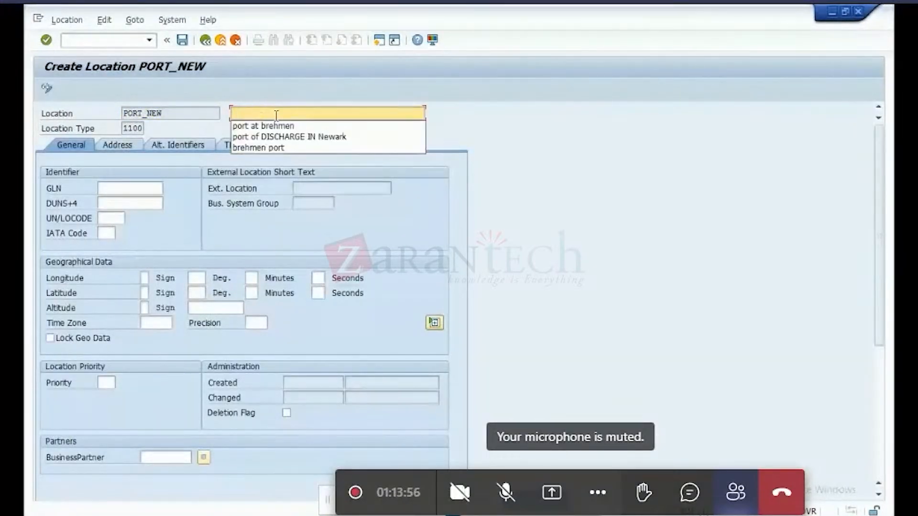
{"action": "key", "text": "BackSpace"}
{"action": "key", "text": "BackSpace"}
{"action": "key", "text": "BackSpace"}
{"action": "key", "text": "BackSpace"}
{"action": "key", "text": "BackSpace"}
{"action": "key", "text": "BackSpace"}
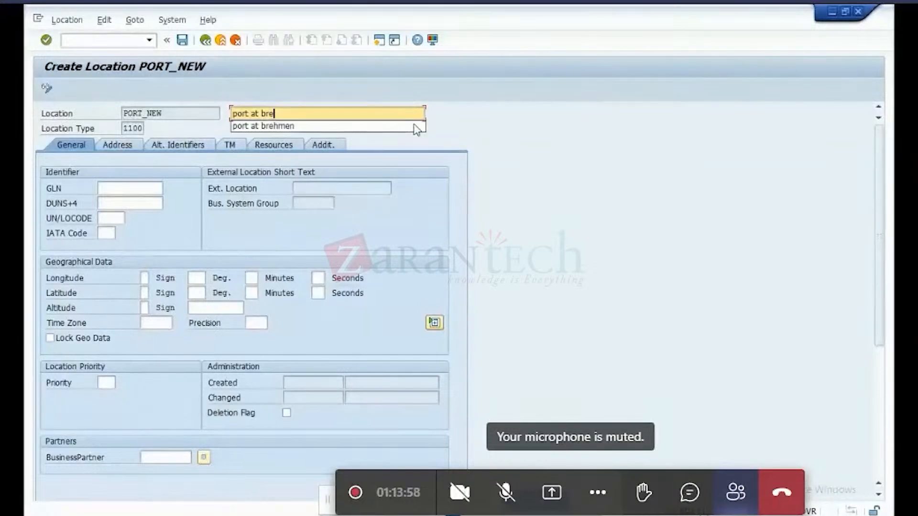
{"action": "key", "text": "BackSpace"}
{"action": "type", "text": "NEWYARK"}
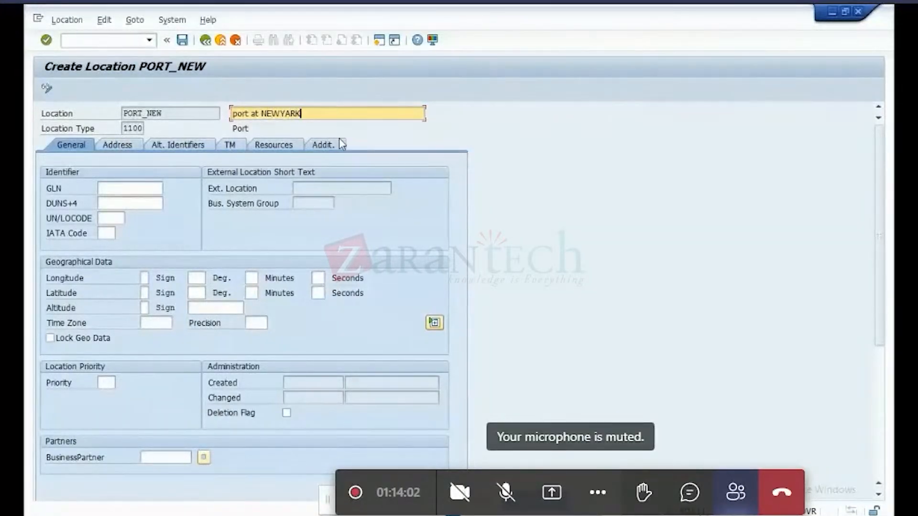
Assign the predefined UN/LOCODE POD_N to PORT_NEW
{"action": "left_click", "coordinate": [118, 218]}
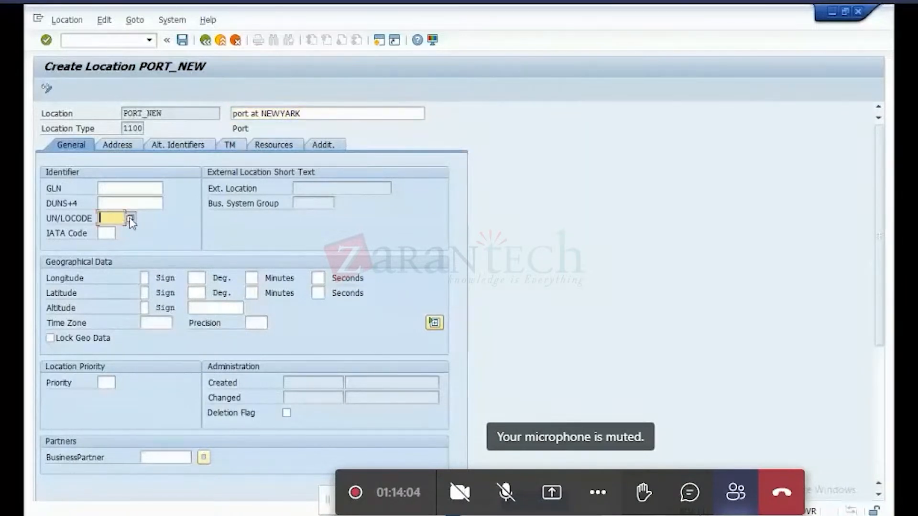
{"action": "key", "text": "Return"}
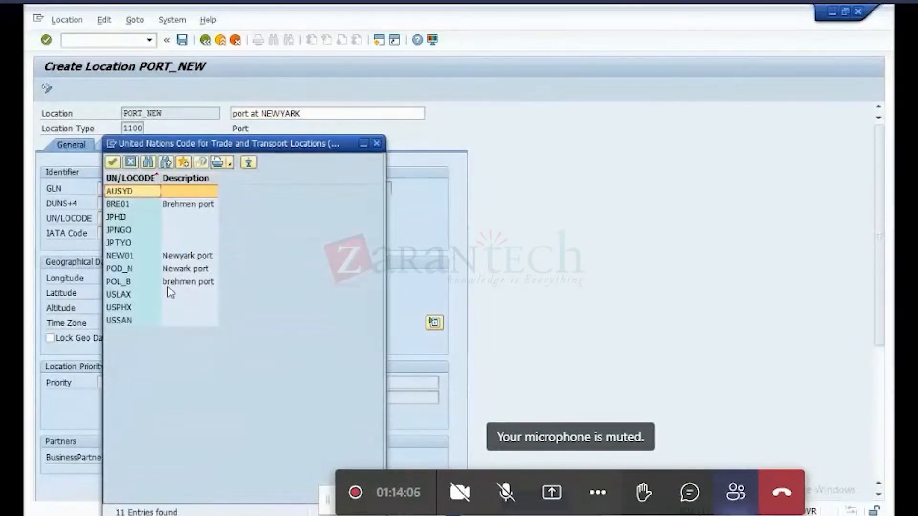
{"action": "double_click", "coordinate": [119, 269]}
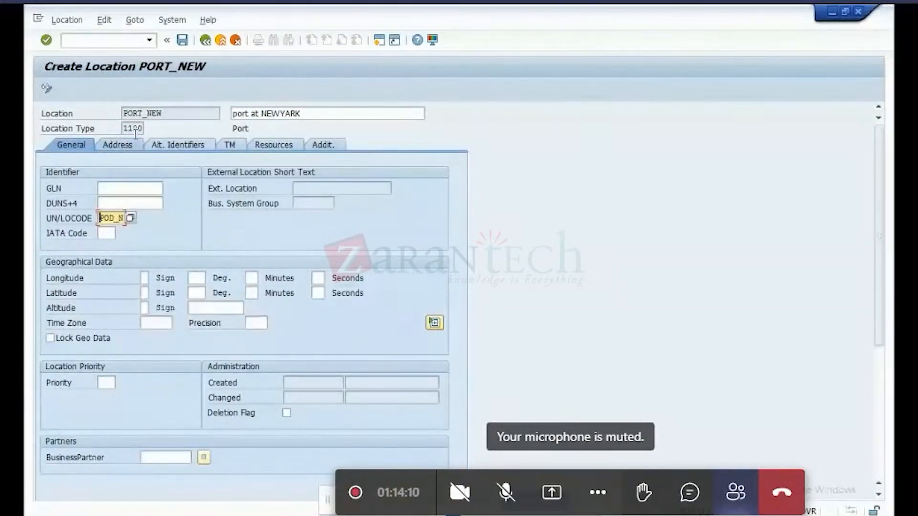
In PORT_NEW's address, set the title to Company and enter Newyark as both the name and the first search term
{"action": "left_click", "coordinate": [124, 146]}
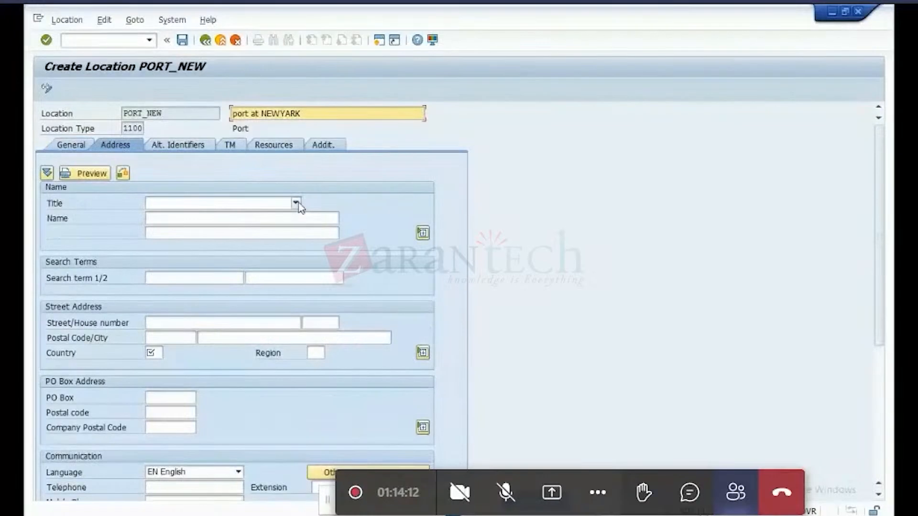
{"action": "left_click", "coordinate": [247, 208]}
{"action": "left_click", "coordinate": [247, 214]}
{"action": "left_click", "coordinate": [198, 219]}
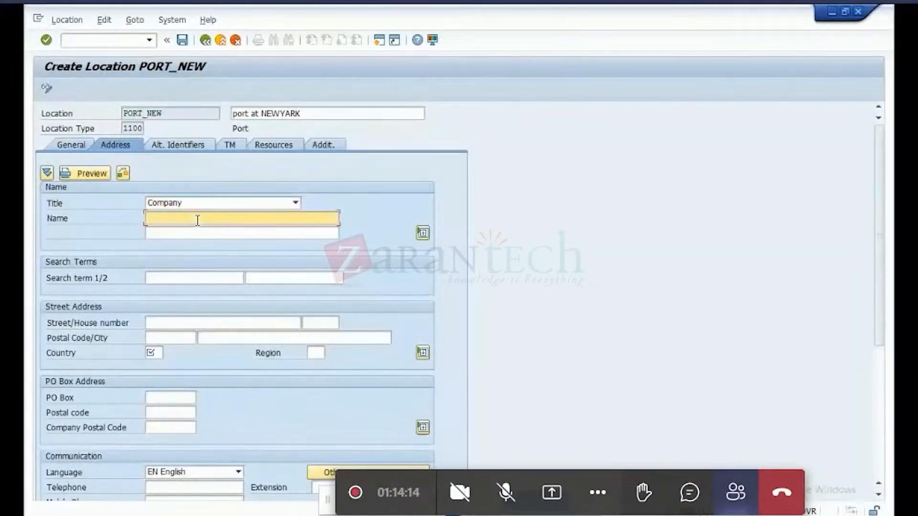
{"action": "type", "text": "Newyark"}
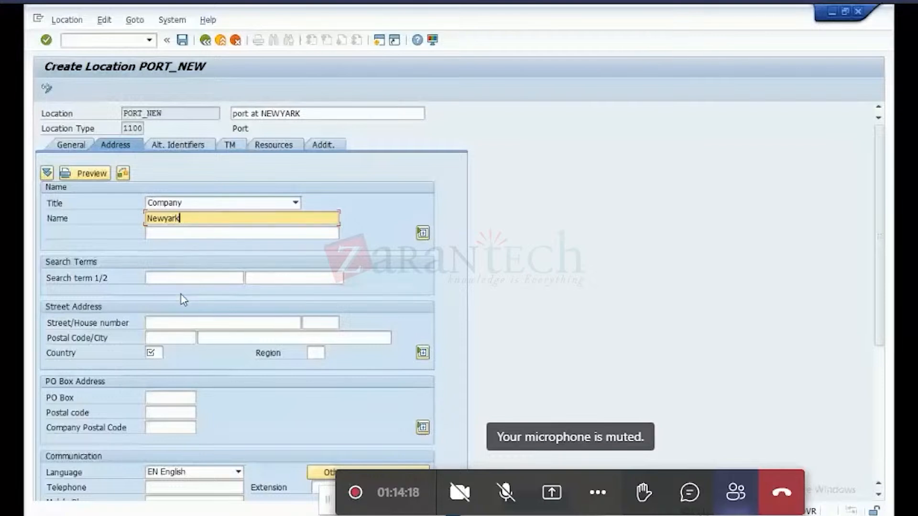
{"action": "left_click", "coordinate": [189, 278]}
{"action": "type", "text": "N"}
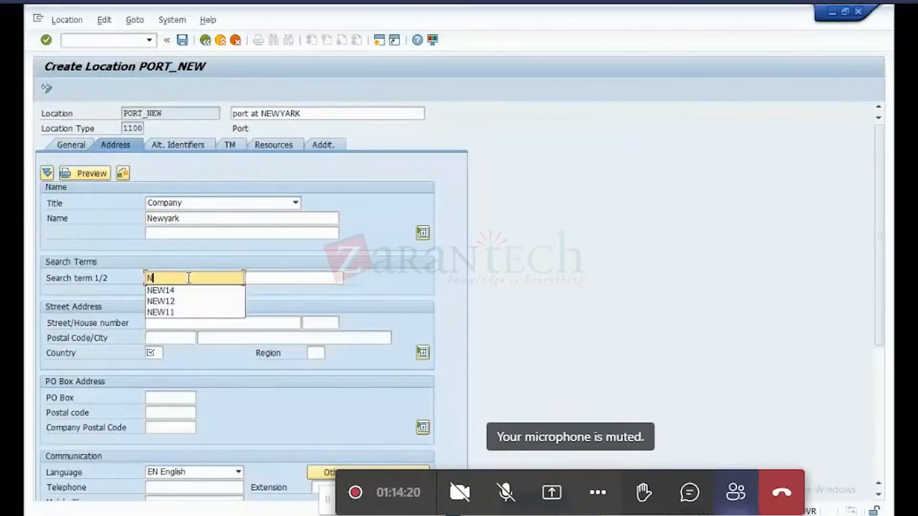
{"action": "type", "text": "ewyark"}
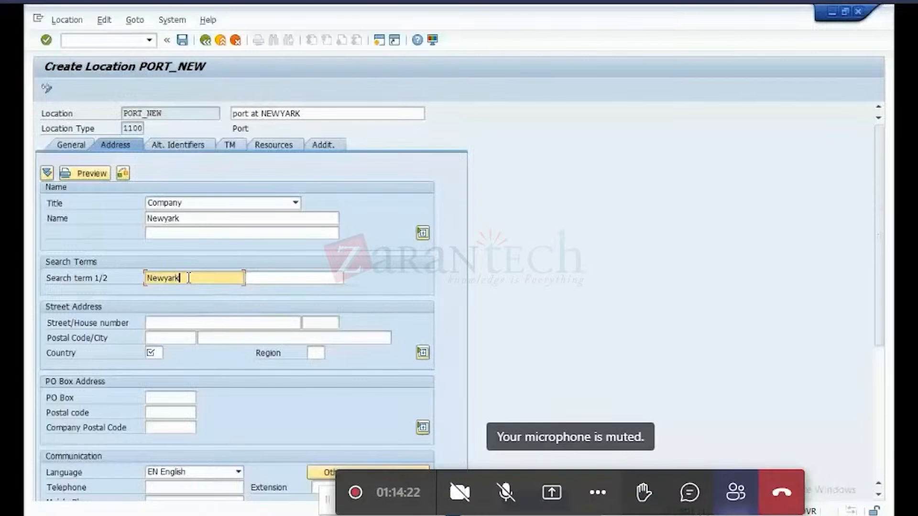
In PORT_NEW's street address, set the country to US, the postal code to 327689 and the city to NY
{"action": "left_click", "coordinate": [154, 354]}
{"action": "type", "text": "ua"}
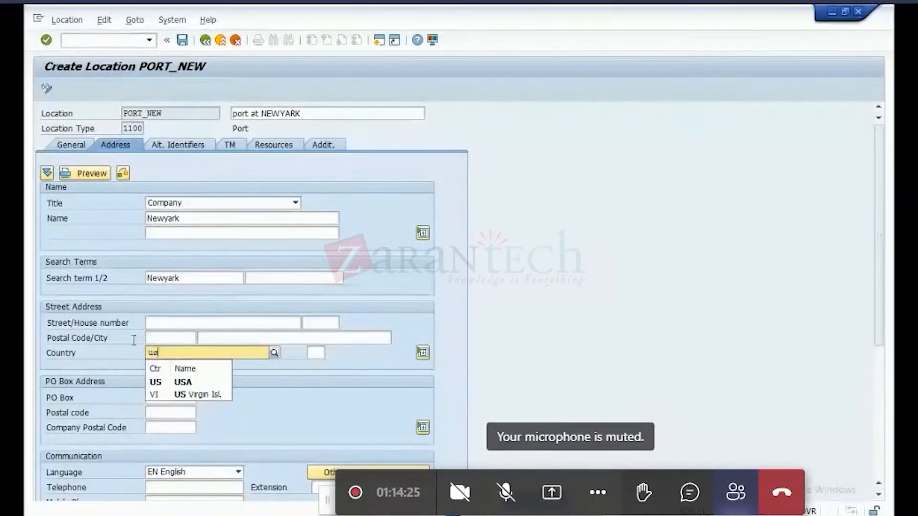
{"action": "left_click", "coordinate": [165, 382]}
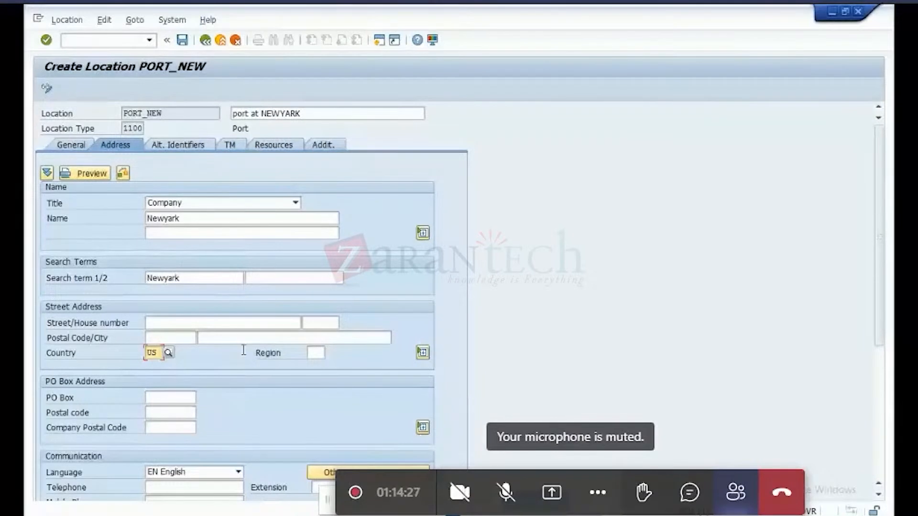
{"action": "left_click", "coordinate": [178, 339]}
{"action": "type", "text": "32"}
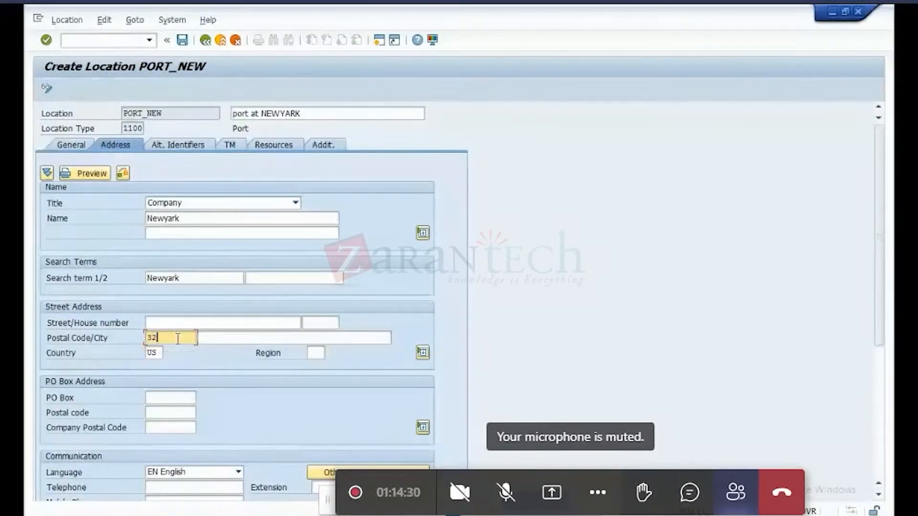
{"action": "type", "text": "7689"}
{"action": "left_click", "coordinate": [236, 339]}
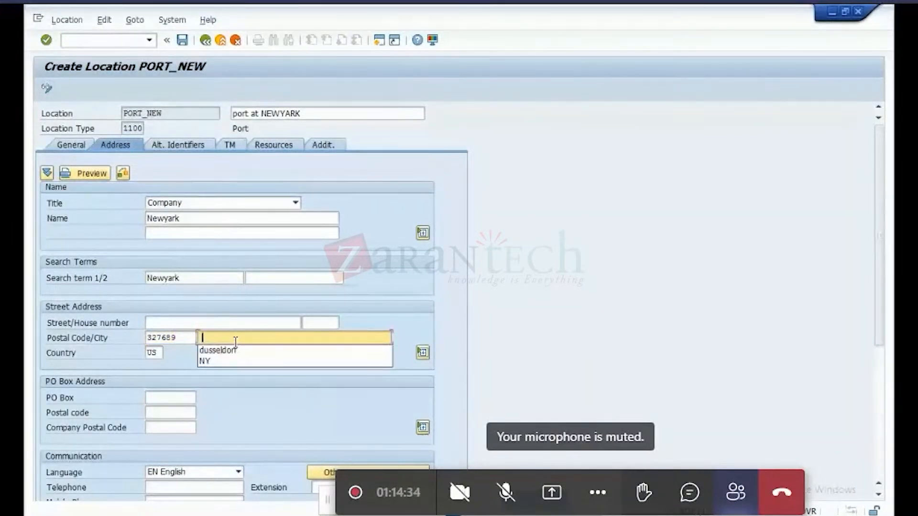
{"action": "left_click", "coordinate": [220, 362]}
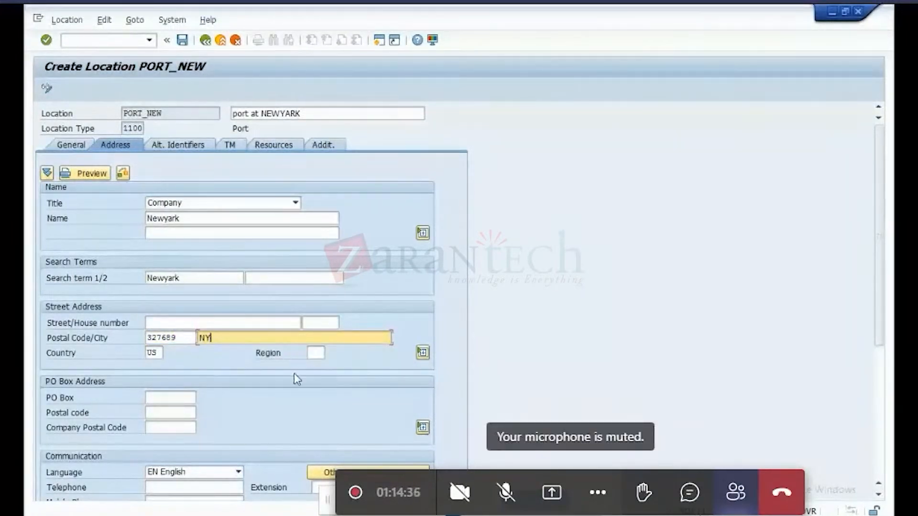
{"action": "key", "text": "Return"}
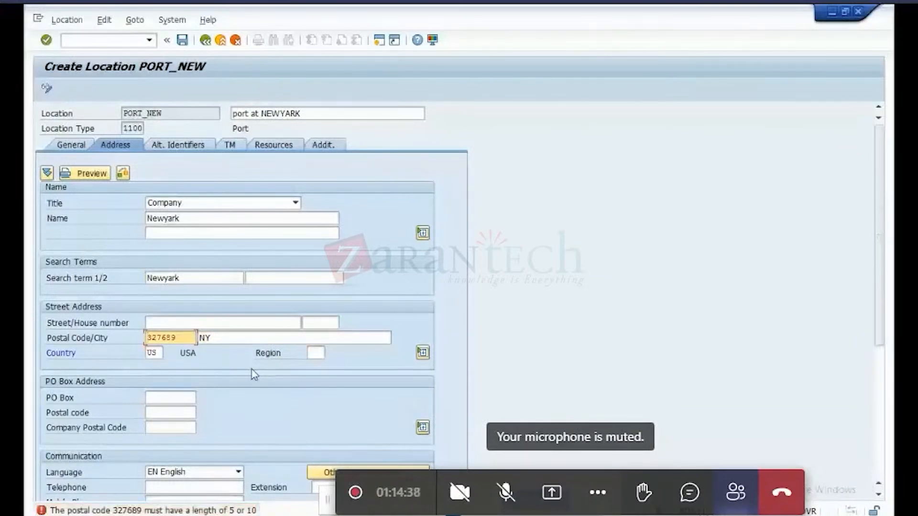
Correct PORT_NEW's postal code to the five-digit value 32768
{"action": "left_click", "coordinate": [188, 337]}
{"action": "key", "text": "BackSpace"}
{"action": "left_click", "coordinate": [398, 294]}
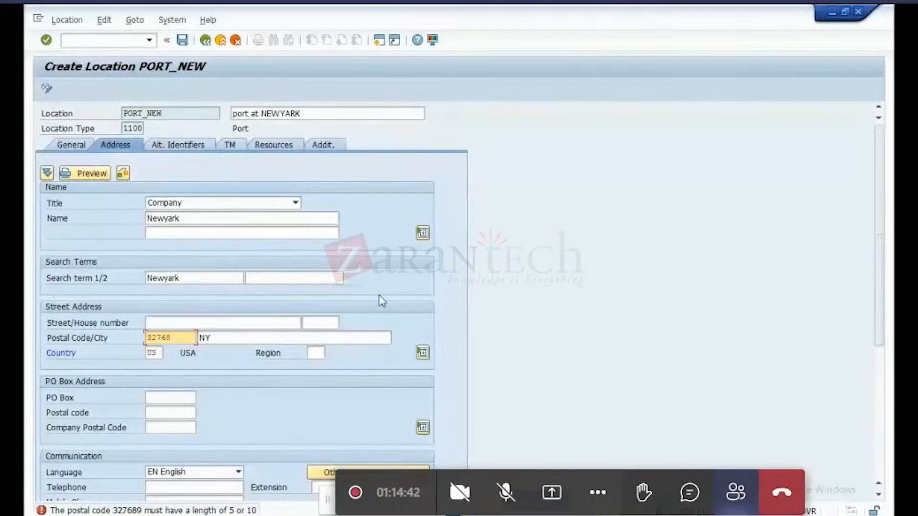
{"action": "key", "text": "Return"}
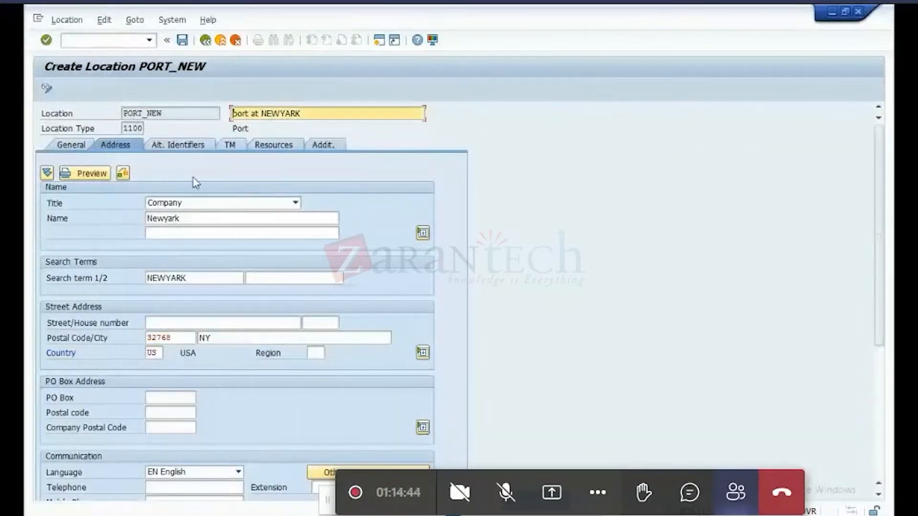
Give PORT_NEW the alternative identifier type POD_02 with the predefined ID NEWYARK_02, and save the location
{"action": "left_click", "coordinate": [179, 147]}
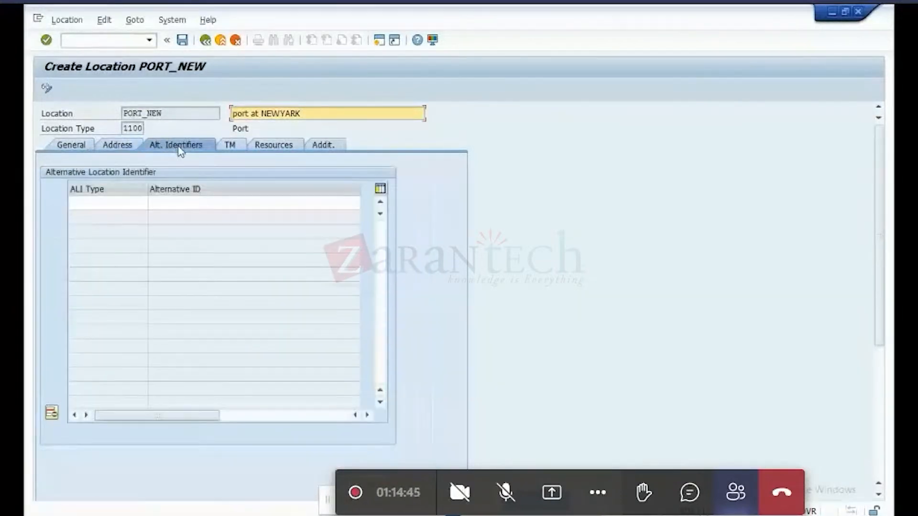
{"action": "left_click", "coordinate": [121, 204]}
{"action": "left_click", "coordinate": [152, 204]}
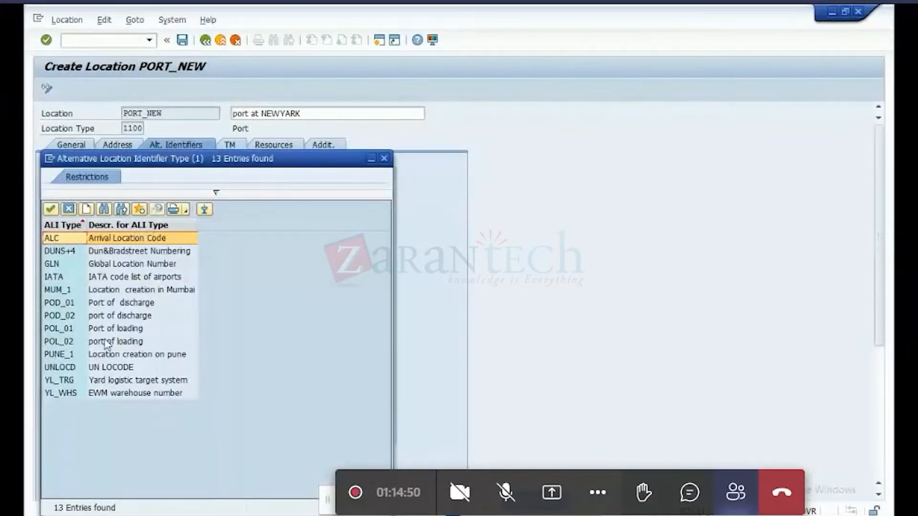
{"action": "double_click", "coordinate": [114, 317]}
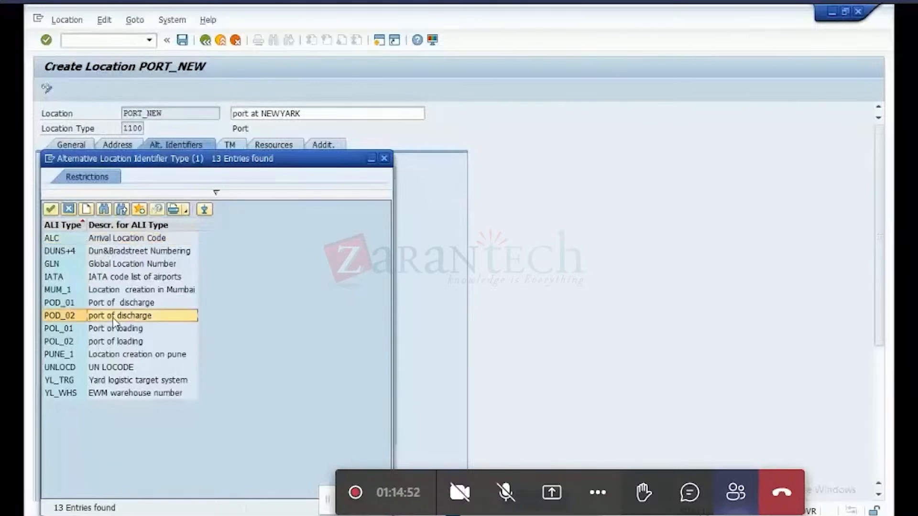
{"action": "left_click", "coordinate": [233, 200]}
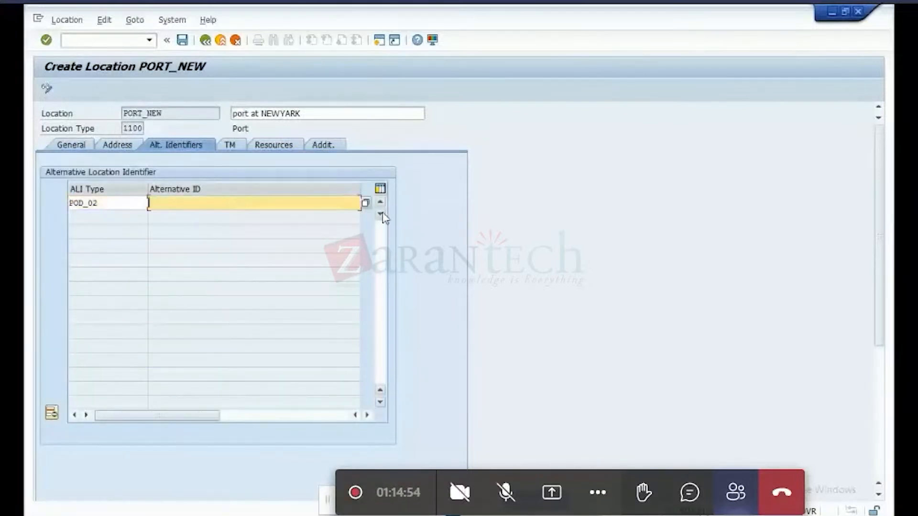
{"action": "left_click", "coordinate": [365, 204]}
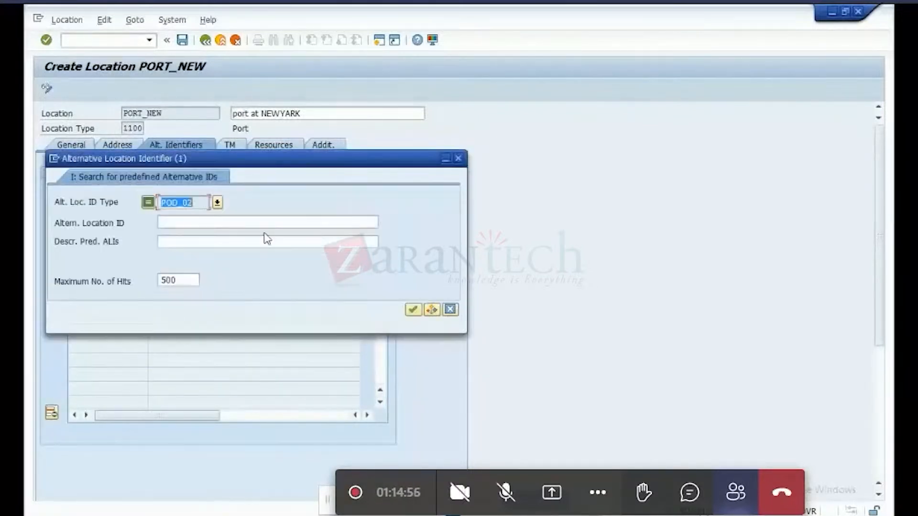
{"action": "left_click", "coordinate": [413, 310]}
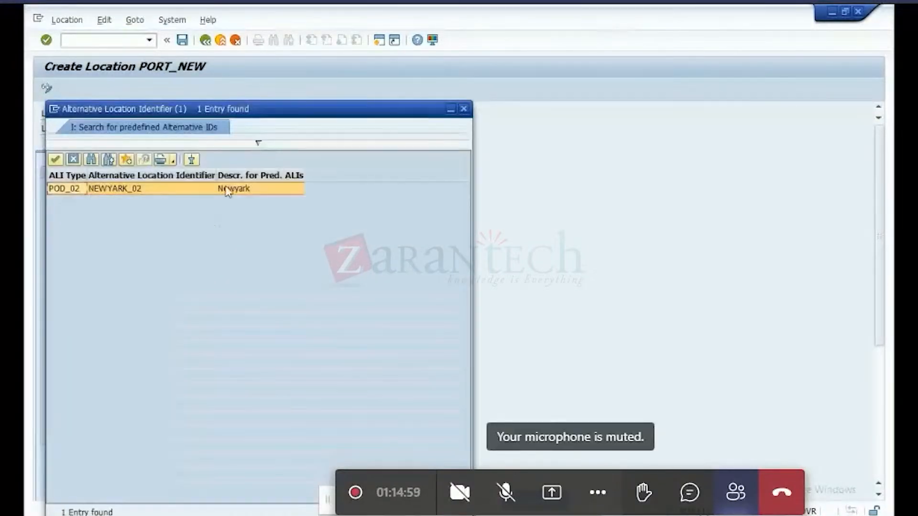
{"action": "double_click", "coordinate": [228, 190]}
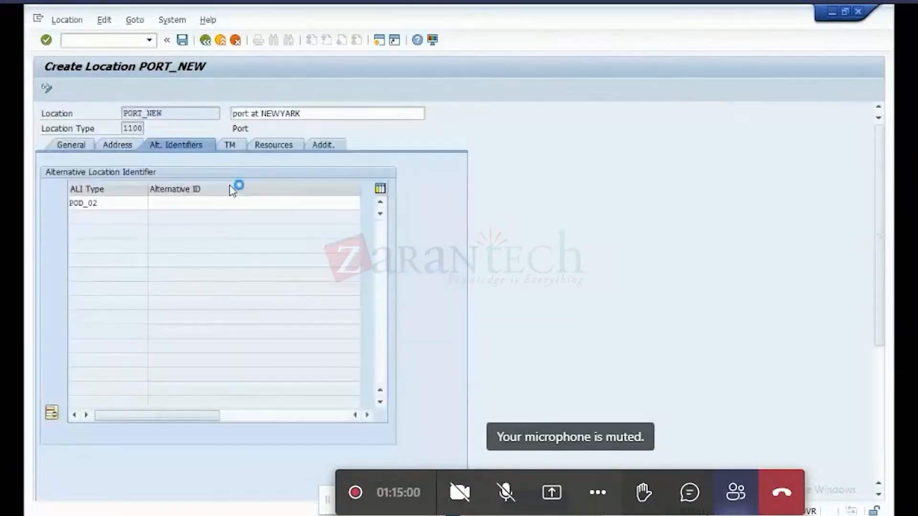
{"action": "left_click", "coordinate": [231, 146]}
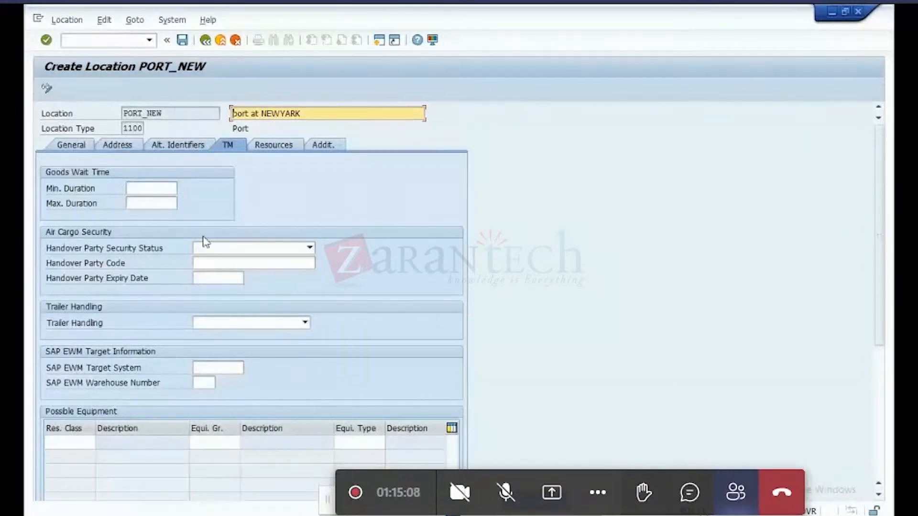
{"action": "left_click", "coordinate": [184, 43]}
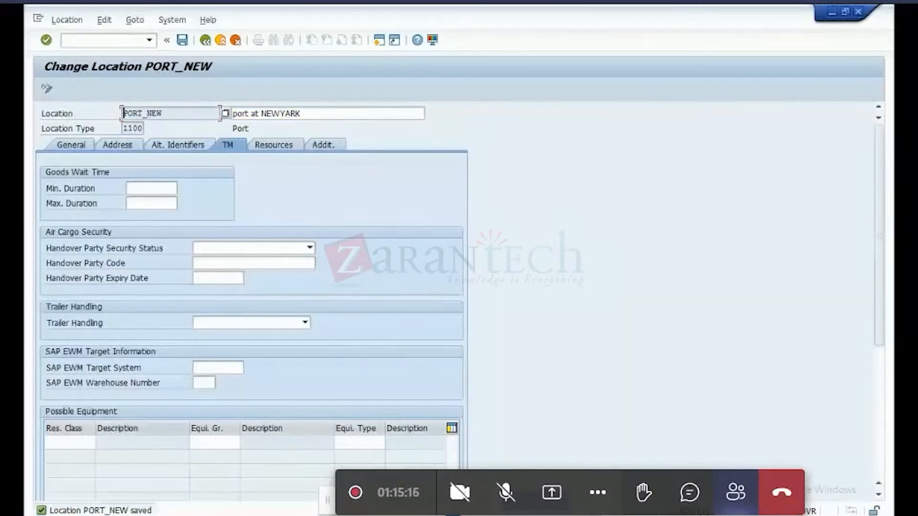
Switch to the Excel test data workbook and record PORT_NEW in E3 with the label POD in D3
{"action": "key", "text": "alt+Tab"}
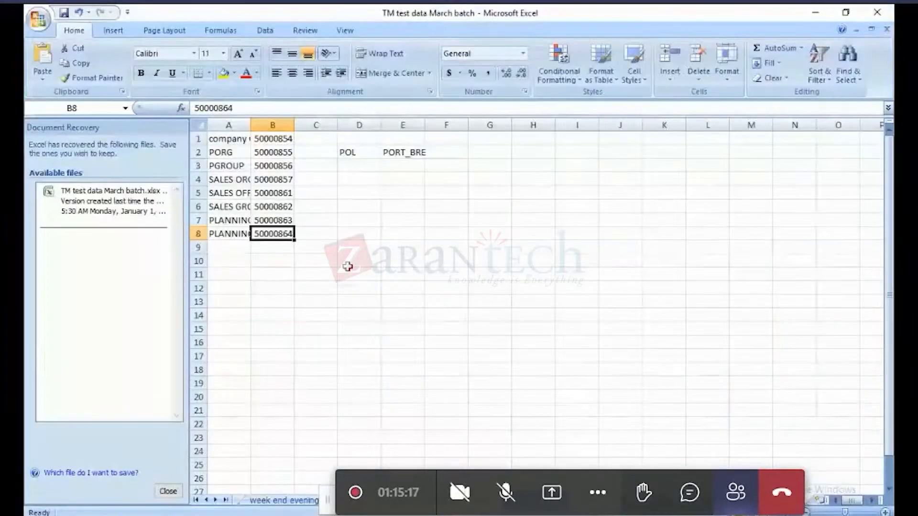
{"action": "left_click", "coordinate": [412, 166]}
{"action": "type", "text": "PORT_NEW"}
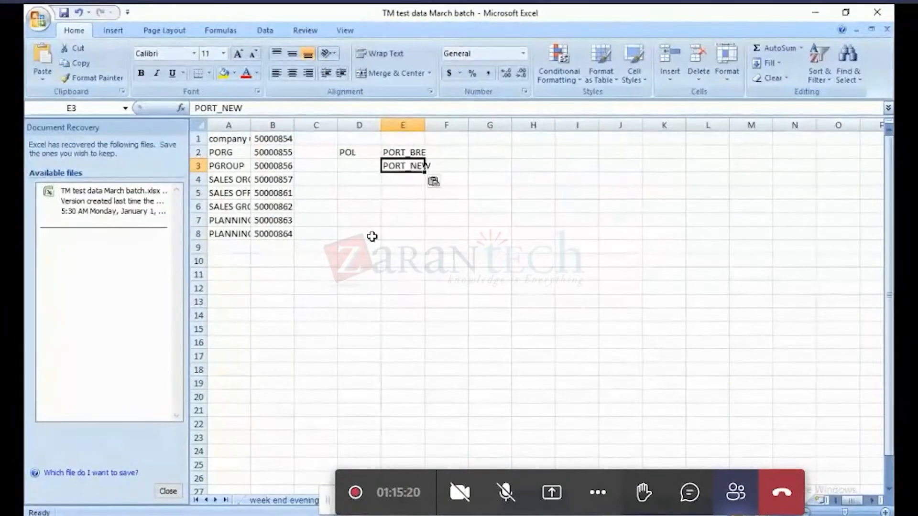
{"action": "left_click", "coordinate": [356, 167]}
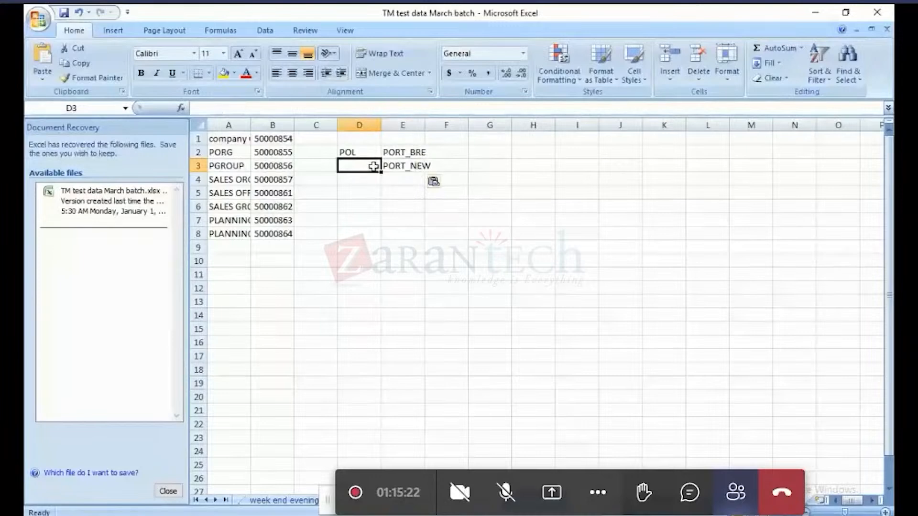
{"action": "type", "text": "POD"}
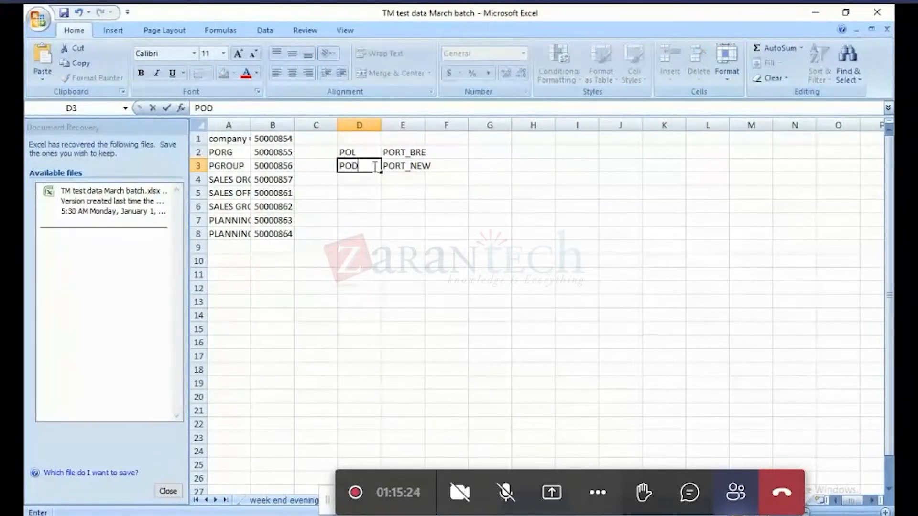
Label cell D1 above the ports "shipping" and cell D4 below them "destination"
{"action": "left_click", "coordinate": [359, 139]}
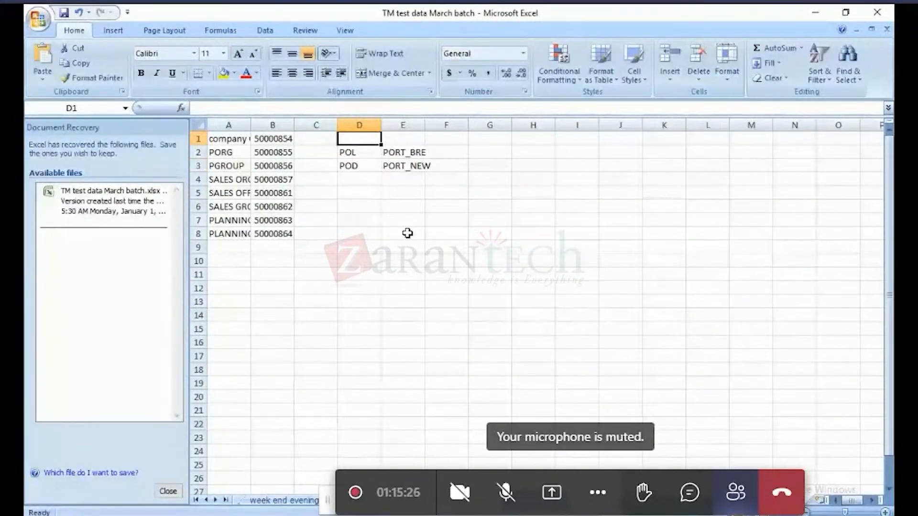
{"action": "type", "text": "shipping"}
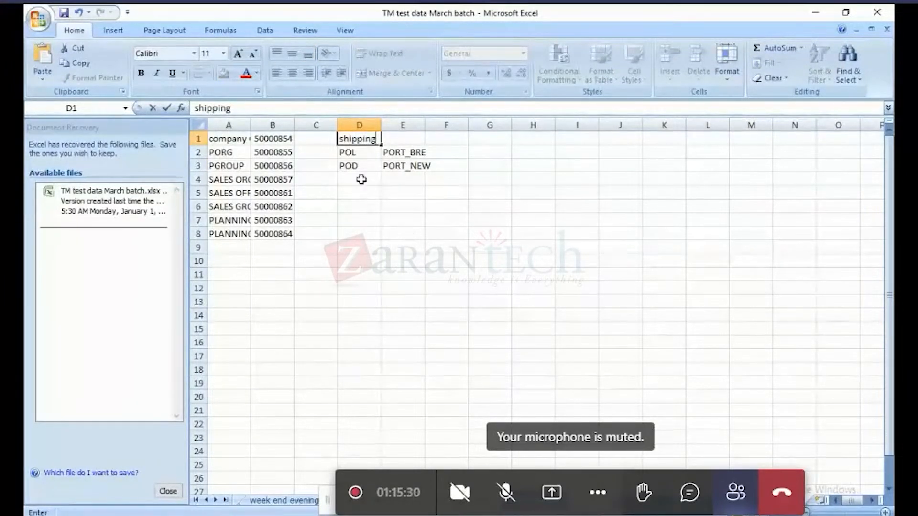
{"action": "left_click", "coordinate": [361, 179]}
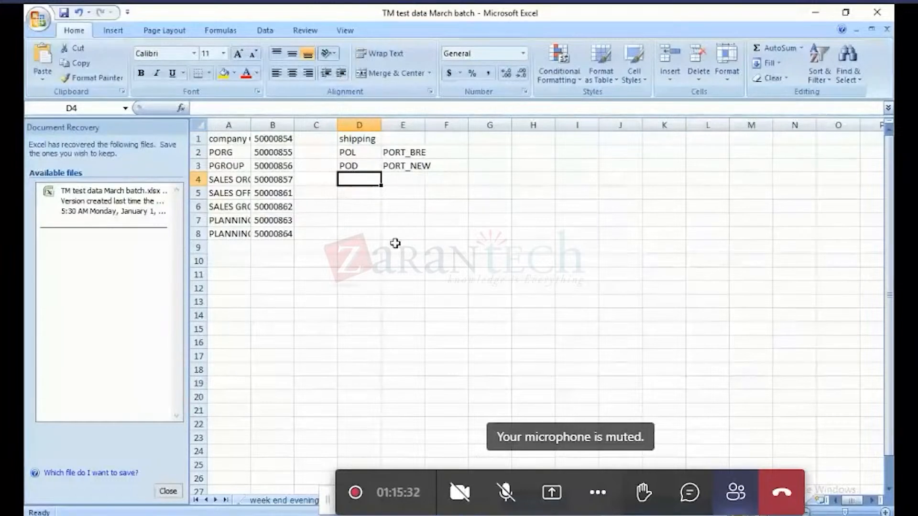
{"action": "type", "text": "sh"}
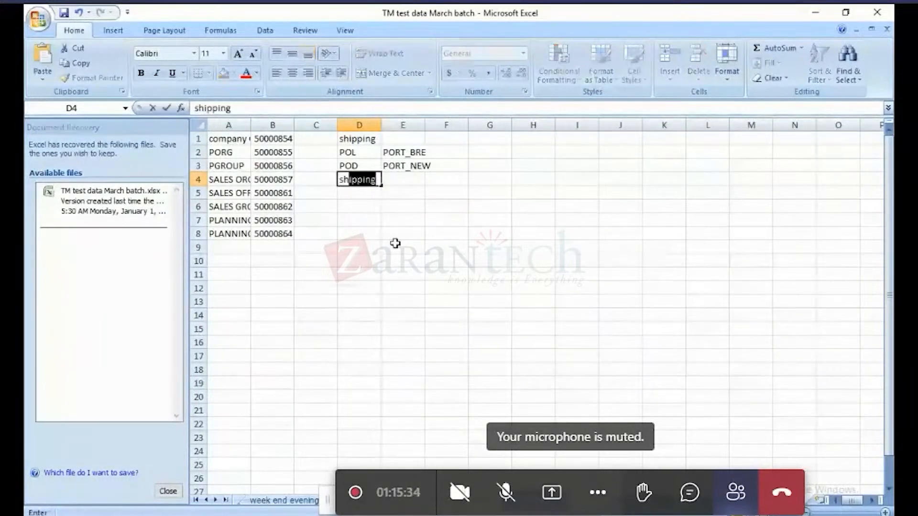
{"action": "key", "text": "BackSpace"}
{"action": "key", "text": "BackSpace"}
{"action": "key", "text": "BackSpace"}
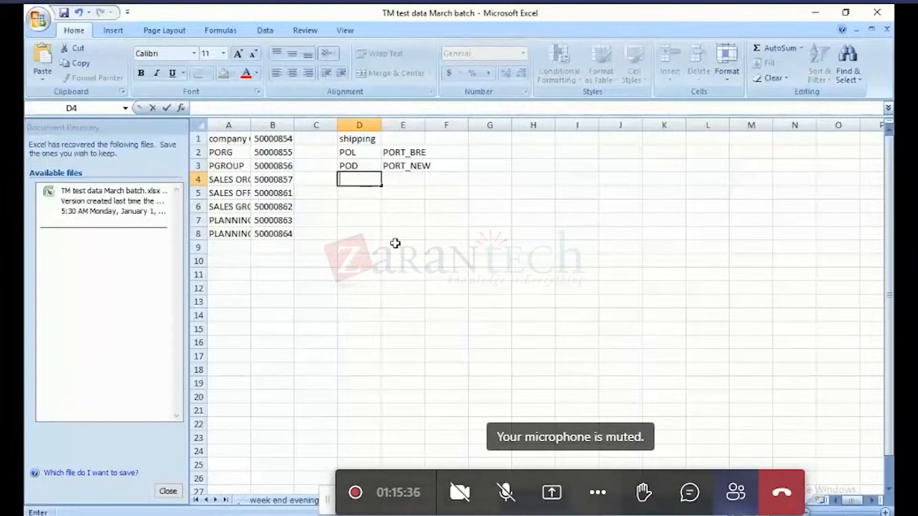
{"action": "type", "text": "destin"}
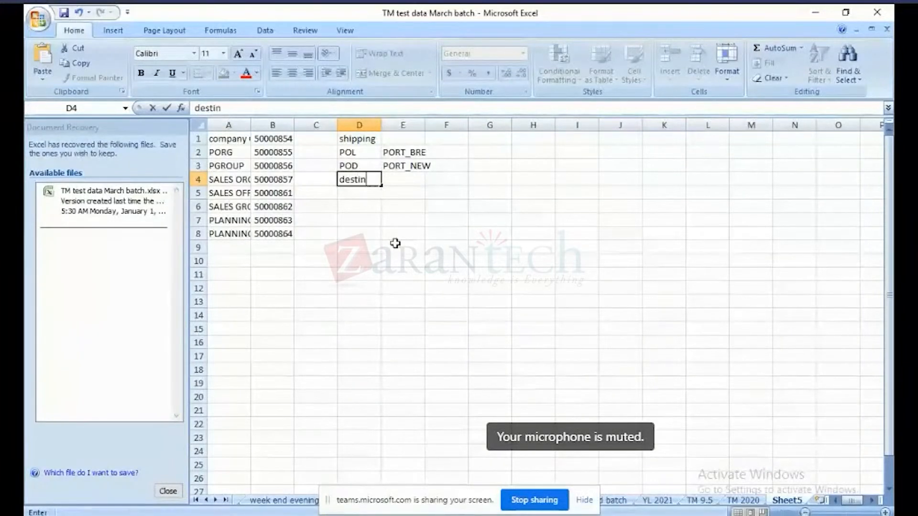
{"action": "type", "text": "ation"}
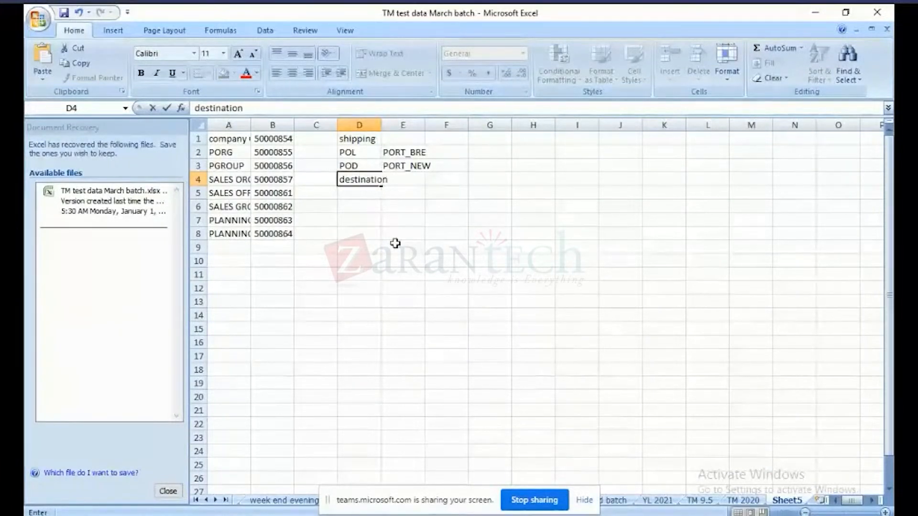
Change the label in D1 to "source loc" and the label in D4 to "destination loc"
{"action": "left_click", "coordinate": [354, 139]}
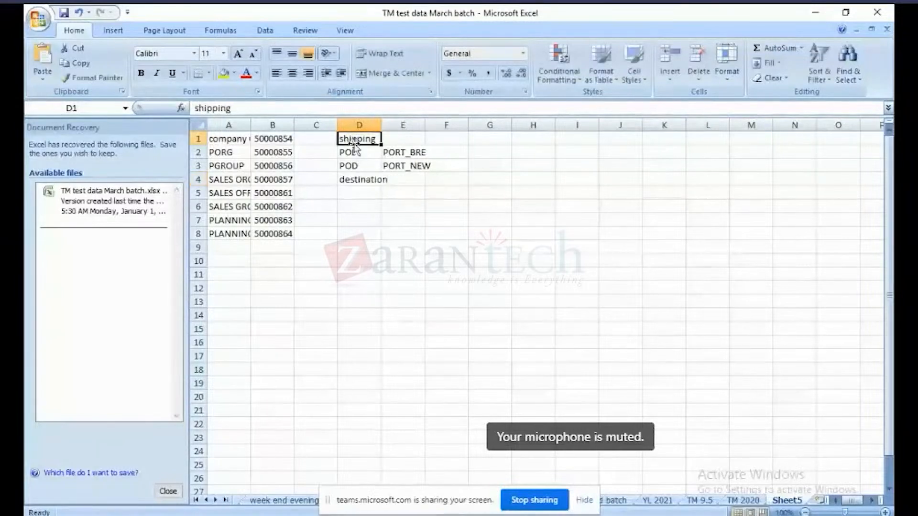
{"action": "type", "text": "source loc"}
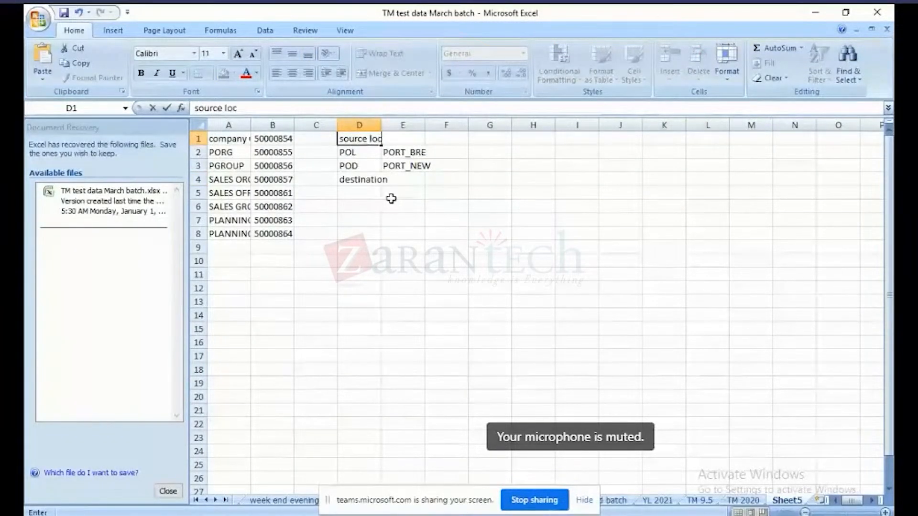
{"action": "left_click", "coordinate": [374, 181]}
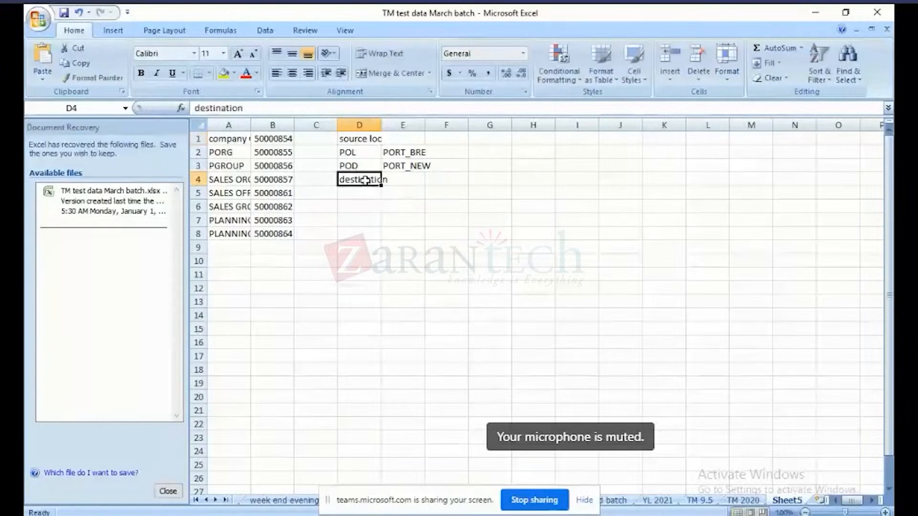
{"action": "left_click", "coordinate": [288, 109]}
{"action": "type", "text": "loc"}
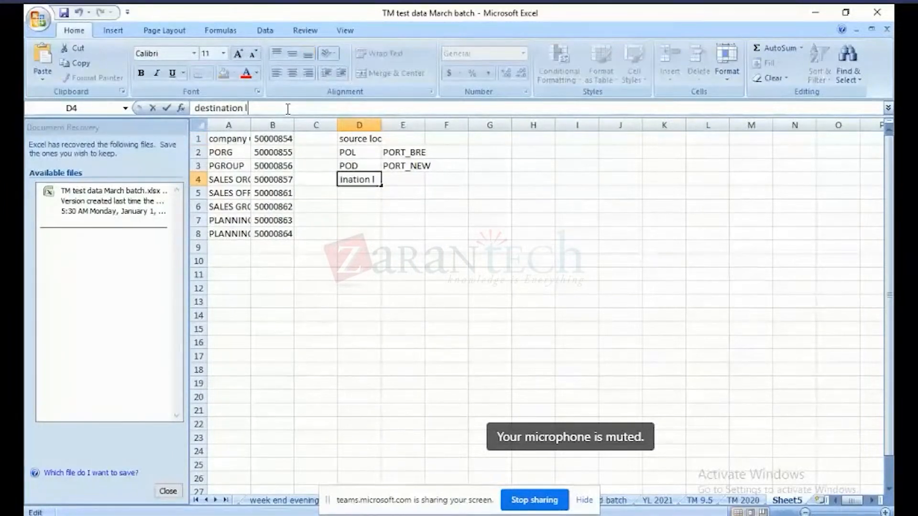
Save the test data workbook and switch to the untitled Notepad notes
{"action": "left_click", "coordinate": [68, 13]}
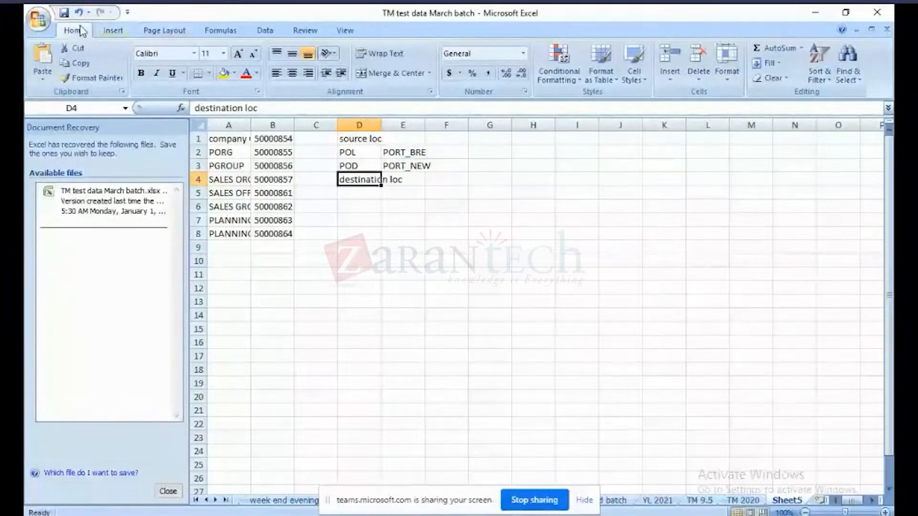
{"action": "left_click", "coordinate": [63, 13]}
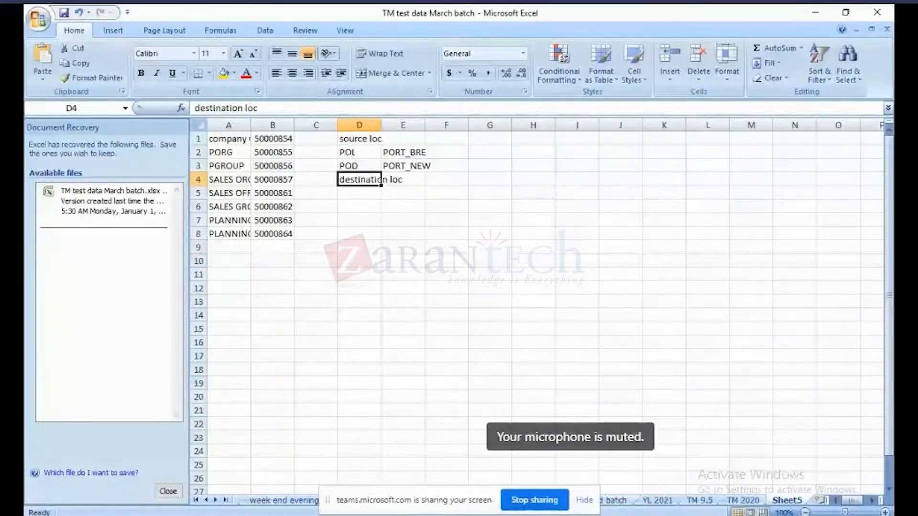
{"action": "key", "text": "alt+Tab"}
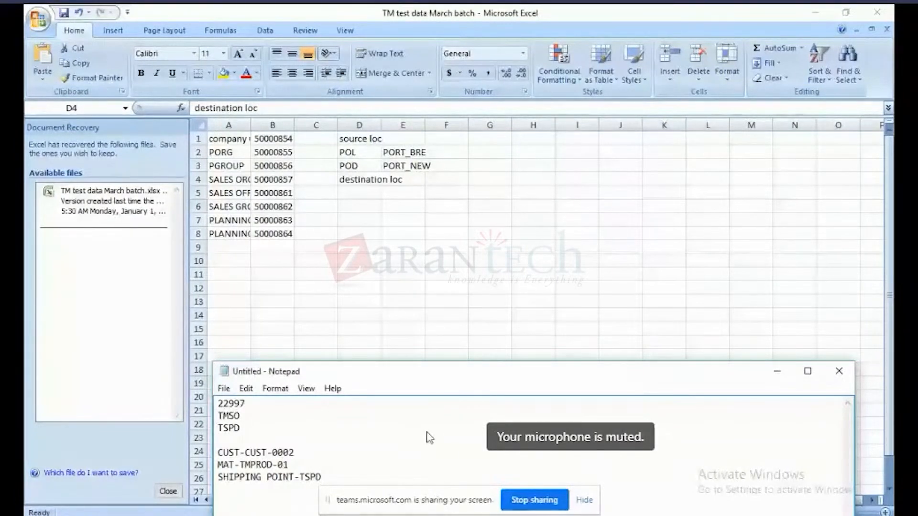
Add the lines "geocoding", "geo routing" and "map display" below the existing Notepad notes, moving the note window higher on the screen
{"action": "type", "text": "geocoding "}
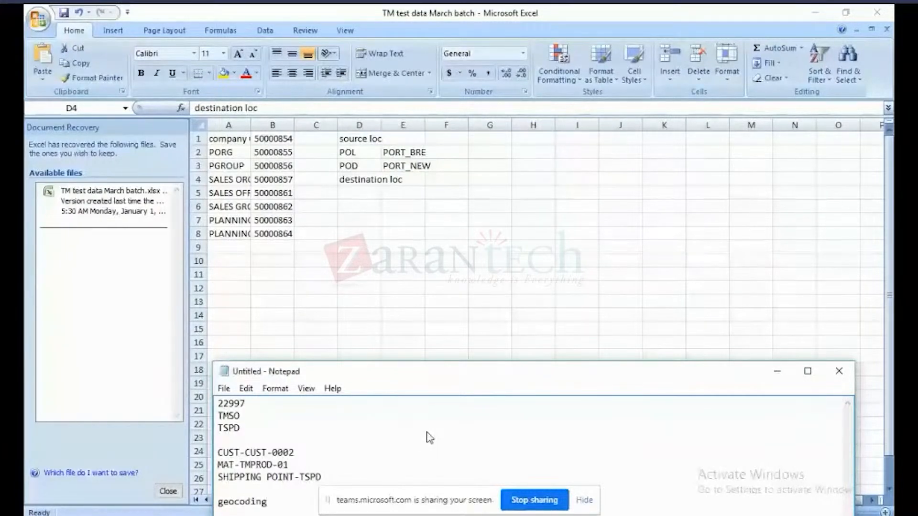
{"action": "type", "text": "g"}
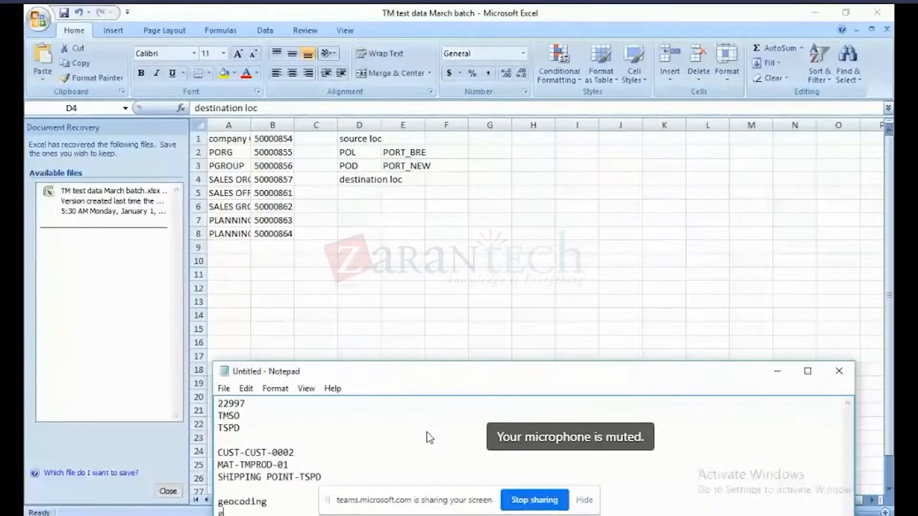
{"action": "type", "text": "eo routin"}
{"action": "type", "text": "g"}
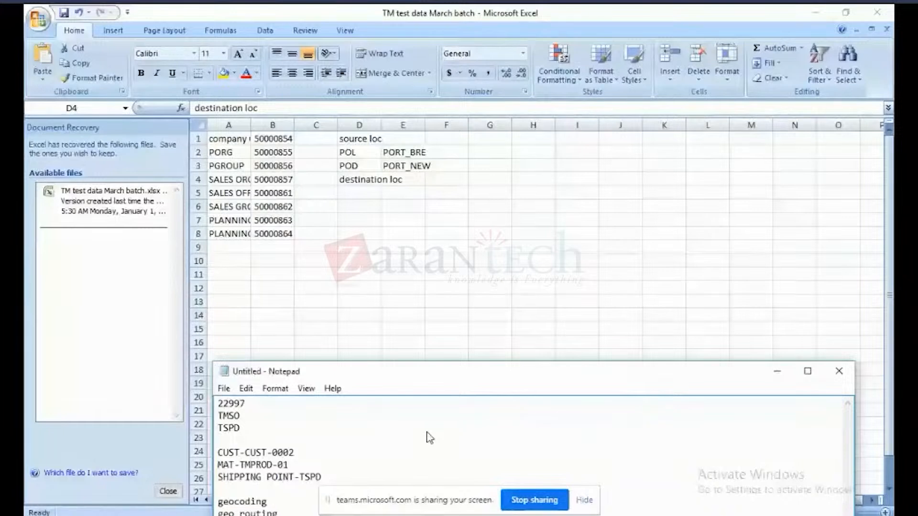
{"action": "left_click_drag", "start_coordinate": [599, 378], "coordinate": [607, 220]}
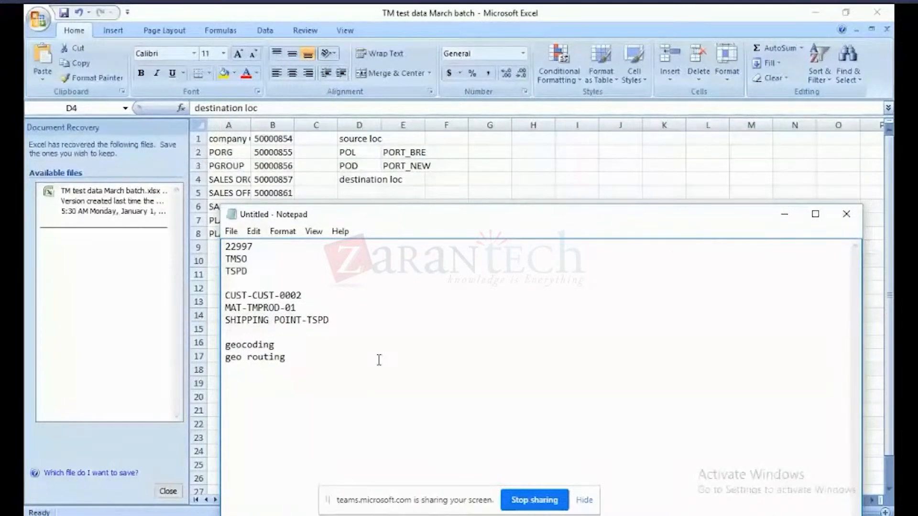
{"action": "type", "text": "map display"}
Switch to the SAP TM implementation guide and collapse and reopen its SAP Transportation Management node
{"action": "left_click", "coordinate": [670, 515]}
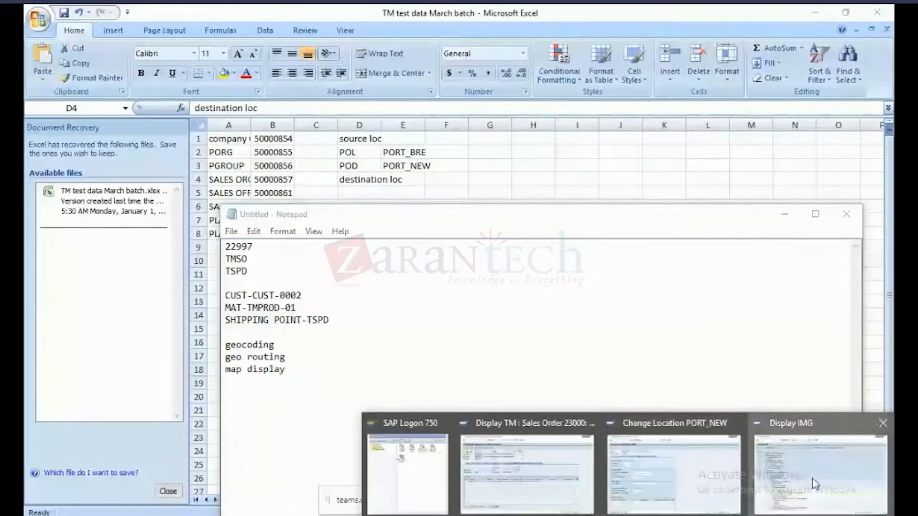
{"action": "left_click", "coordinate": [813, 479]}
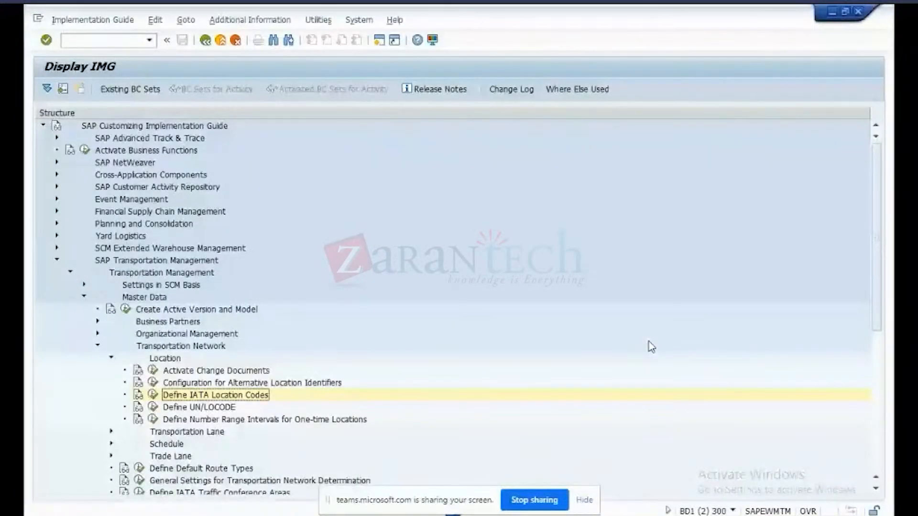
{"action": "left_click", "coordinate": [57, 261]}
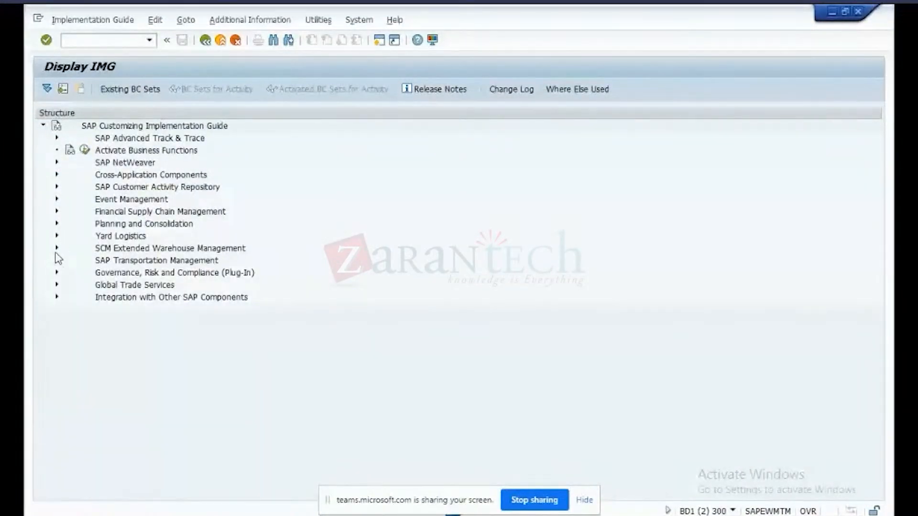
{"action": "left_click", "coordinate": [56, 261]}
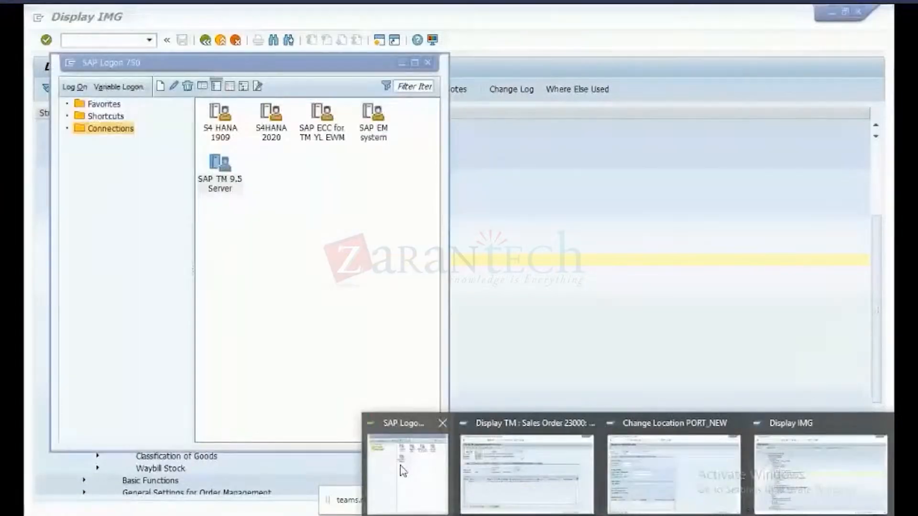
Log on to the S4HANA 2020 system from SAP Logon with client 300, the user name and the account password
{"action": "left_click", "coordinate": [400, 471]}
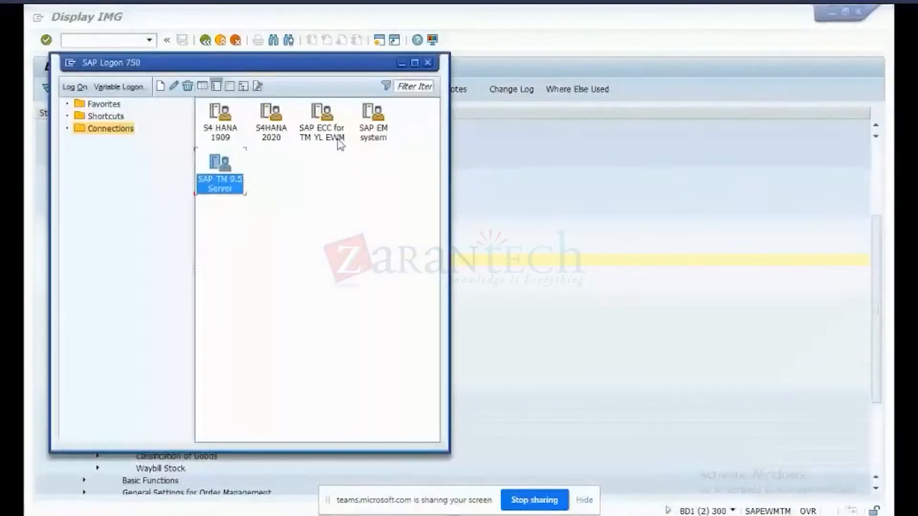
{"action": "double_click", "coordinate": [272, 133]}
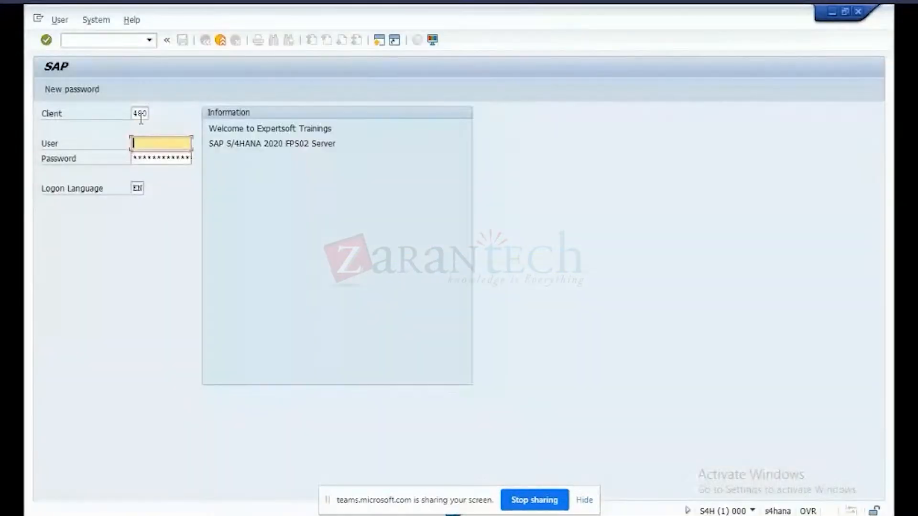
{"action": "type", "text": "3"}
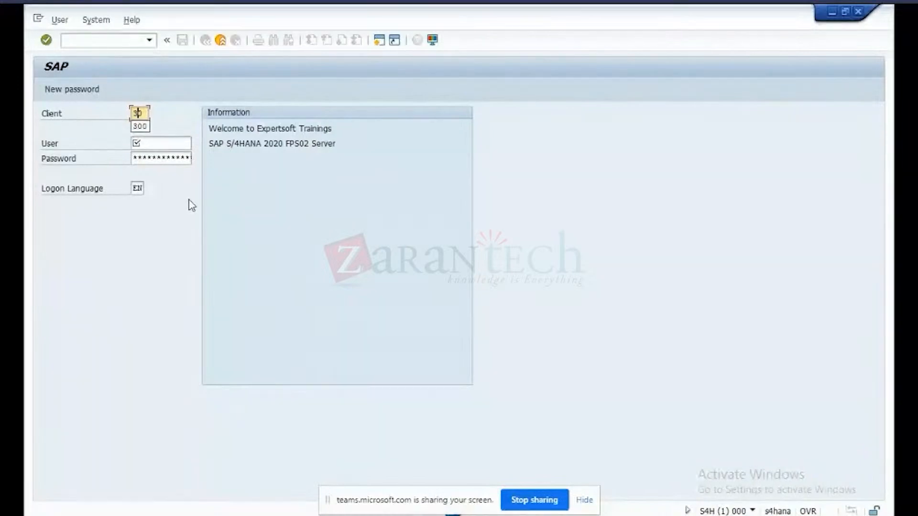
{"action": "left_click", "coordinate": [139, 126]}
{"action": "left_click", "coordinate": [152, 142]}
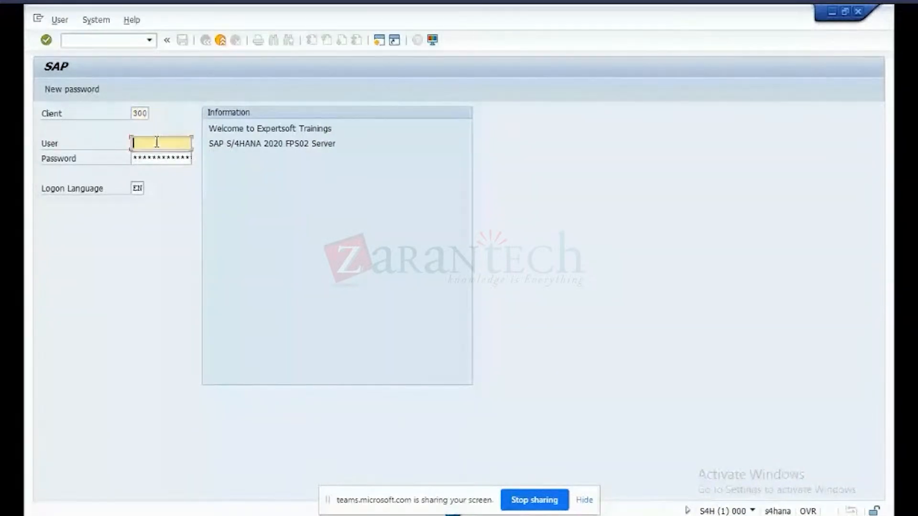
{"action": "left_click", "coordinate": [156, 156]}
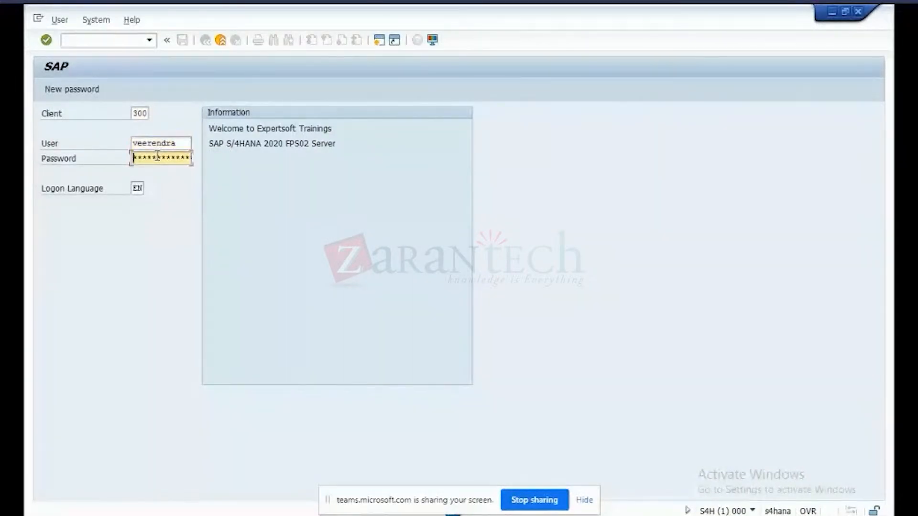
{"action": "type", "text": "*******"}
{"action": "key", "text": "Return"}
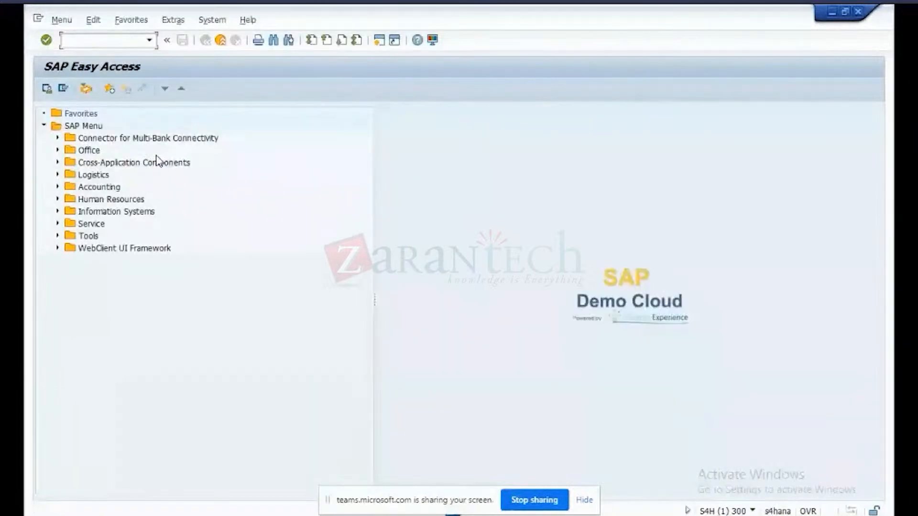
Run transaction spro and open the SAP Reference IMG
{"action": "type", "text": "sp"}
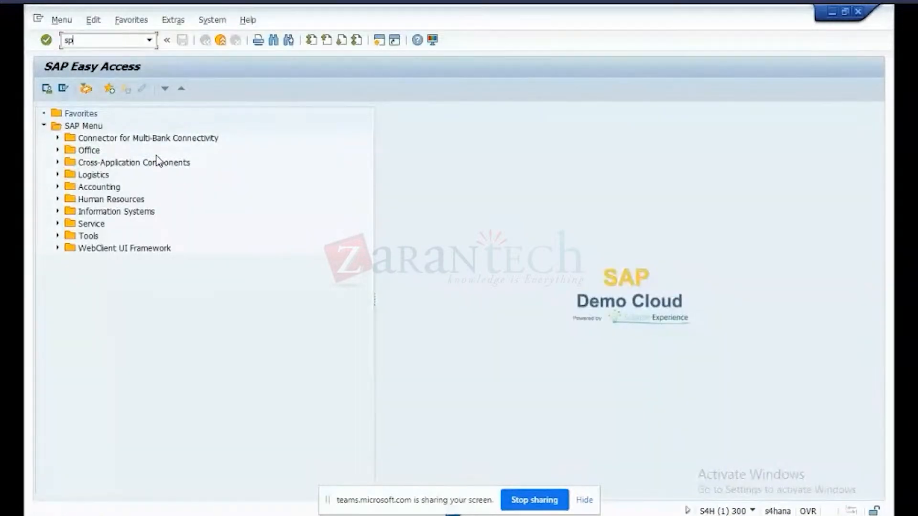
{"action": "type", "text": "ro"}
{"action": "key", "text": "Return"}
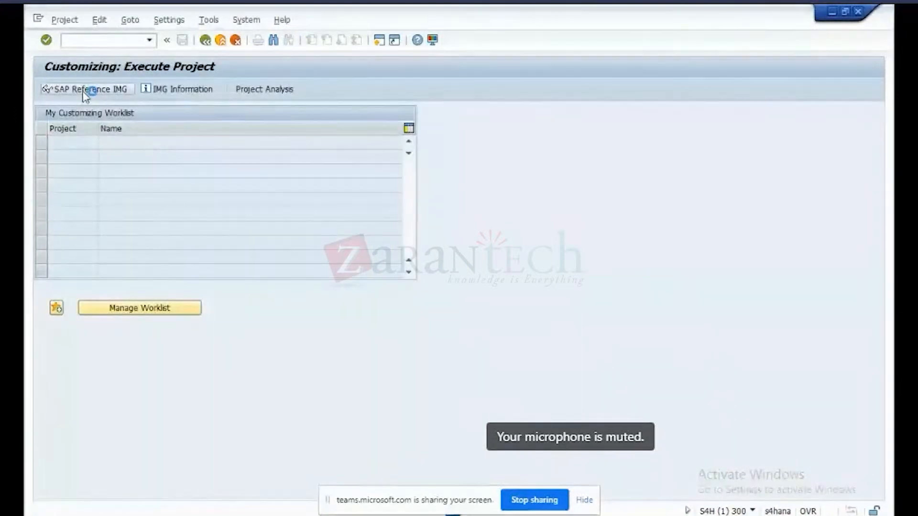
{"action": "left_click", "coordinate": [86, 89]}
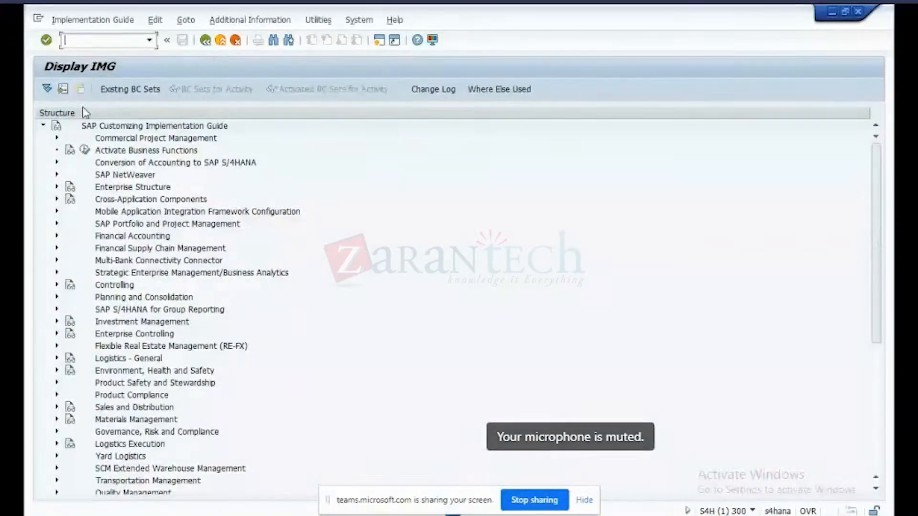
Expand Transportation Management and its Basic Functions node in the implementation guide and examine the entries beneath them
{"action": "left_click", "coordinate": [56, 481]}
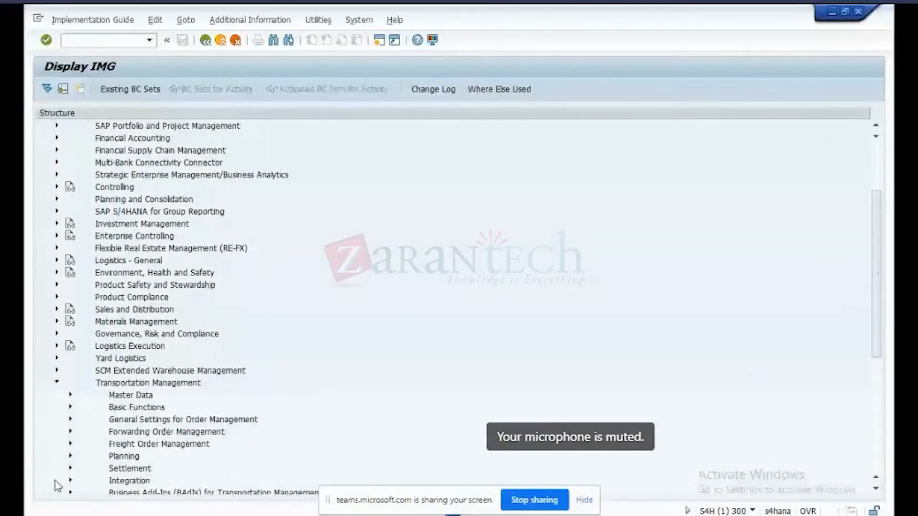
{"action": "left_click", "coordinate": [71, 408]}
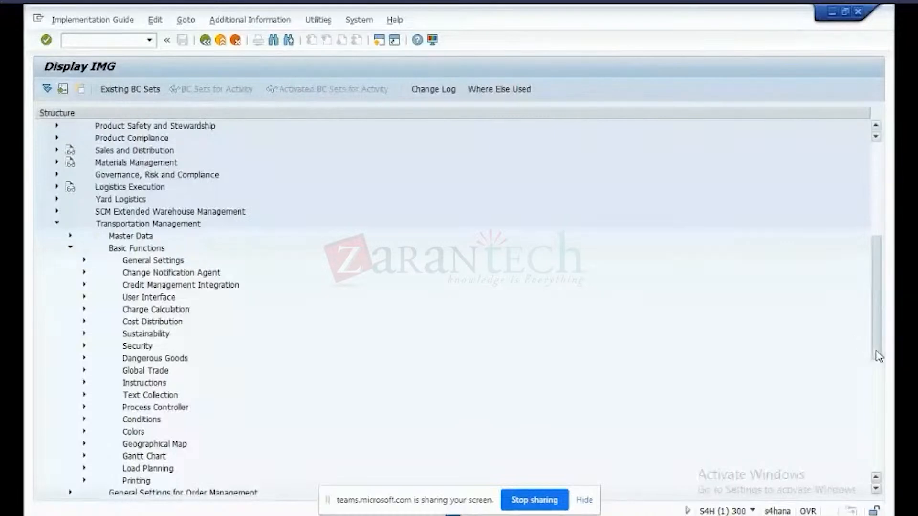
{"action": "left_click_drag", "start_coordinate": [875, 352], "coordinate": [875, 361]}
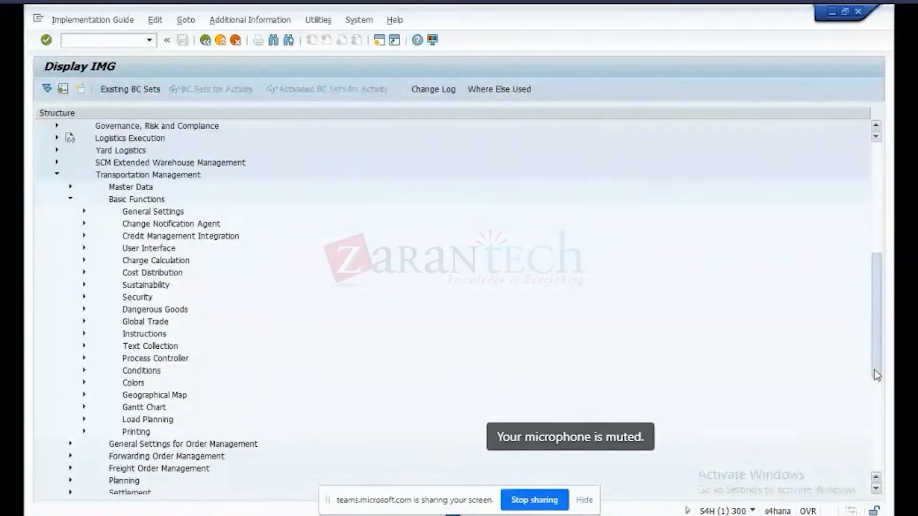
{"action": "scroll", "coordinate": [877, 372], "scroll_direction": "down", "scroll_amount": 1}
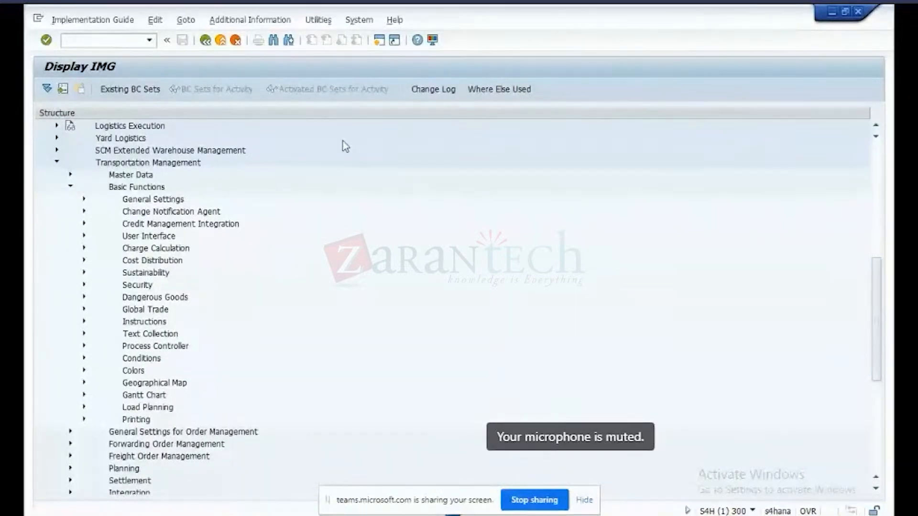
Search the implementation guide structure for "GIS" and look through the hit list
{"action": "left_click", "coordinate": [274, 41]}
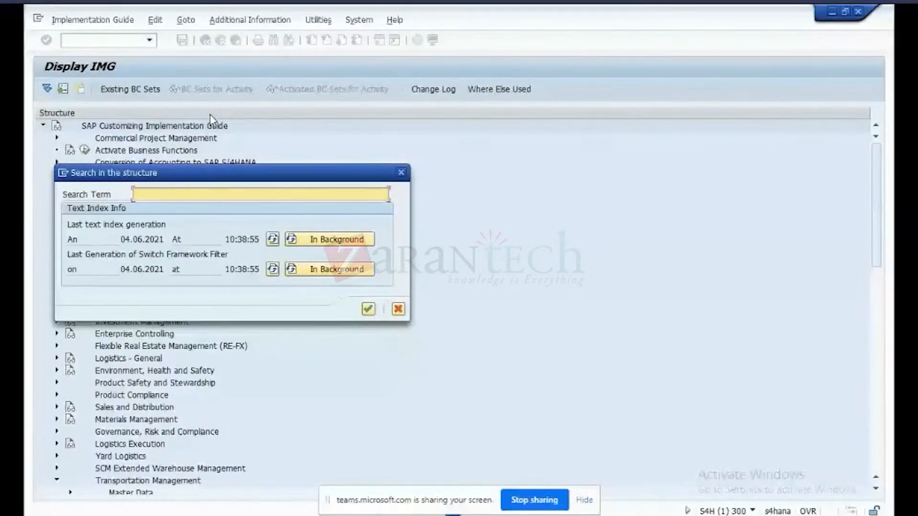
{"action": "type", "text": "GIS"}
{"action": "left_click", "coordinate": [372, 311]}
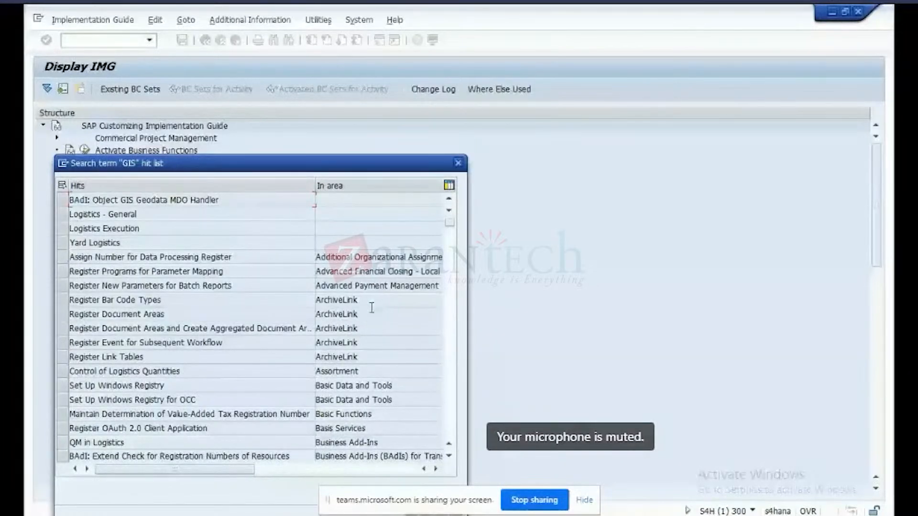
{"action": "left_click_drag", "start_coordinate": [450, 223], "coordinate": [451, 329]}
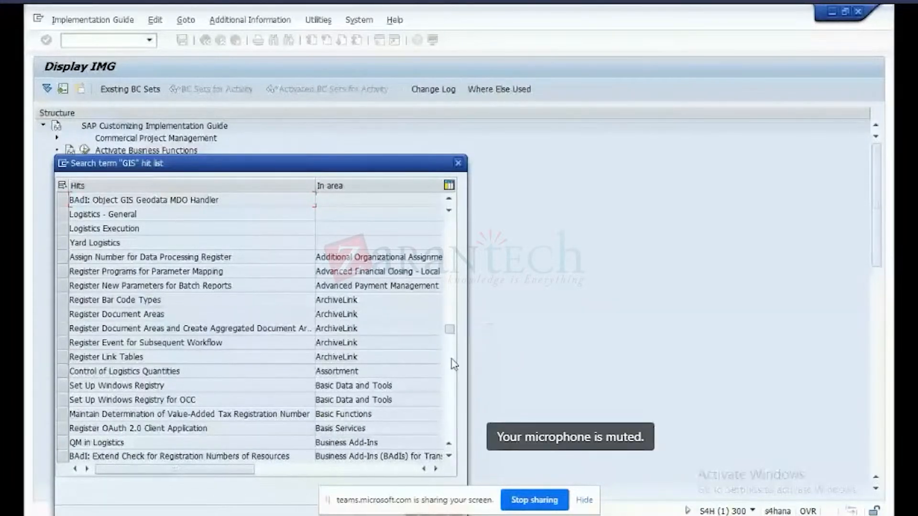
Find Set Usage of GIS Tool under Transportation Management in the GIS search hits and jump to its IMG node
{"action": "left_click_drag", "start_coordinate": [455, 364], "coordinate": [454, 436]}
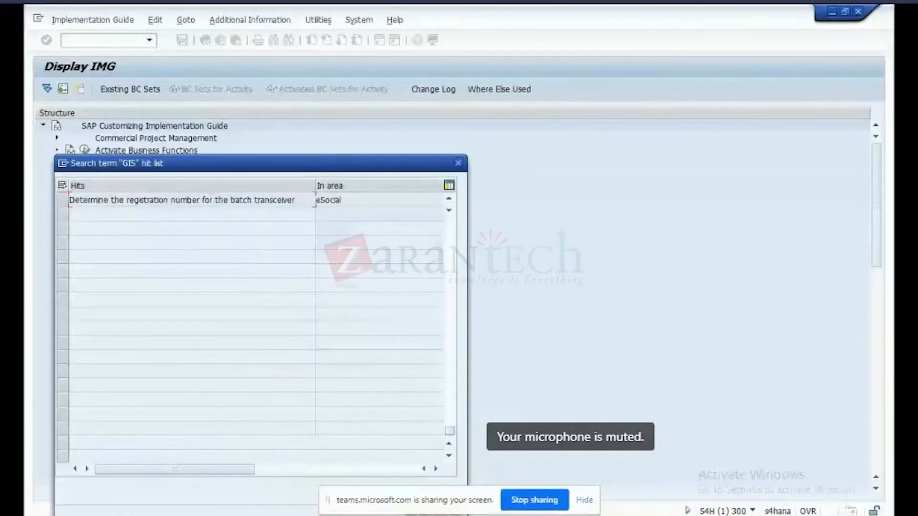
{"action": "scroll", "coordinate": [452, 204], "scroll_direction": "up", "scroll_amount": 3}
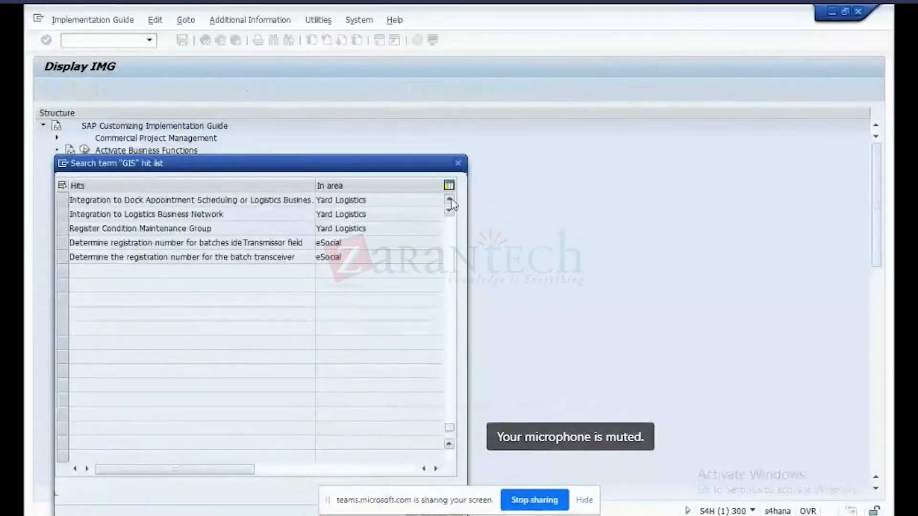
{"action": "scroll", "coordinate": [452, 204], "scroll_direction": "up", "scroll_amount": 3}
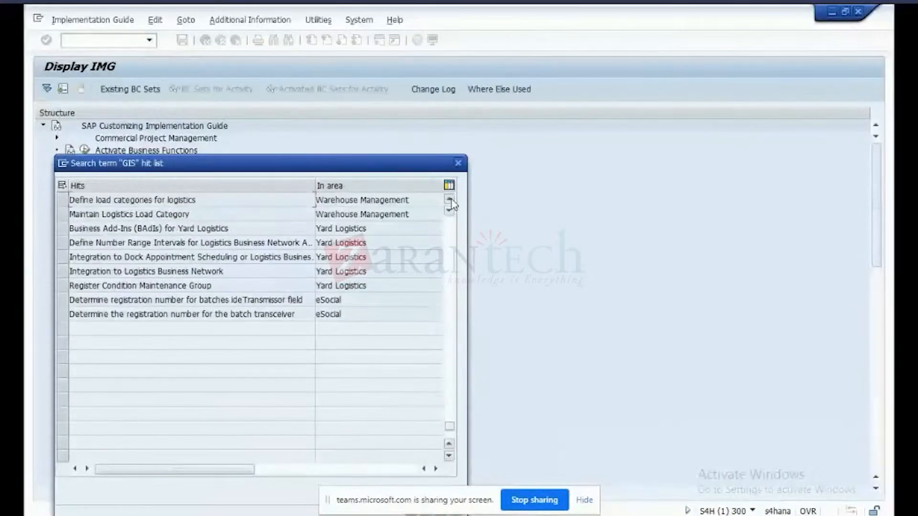
{"action": "scroll", "coordinate": [452, 203], "scroll_direction": "up", "scroll_amount": 5}
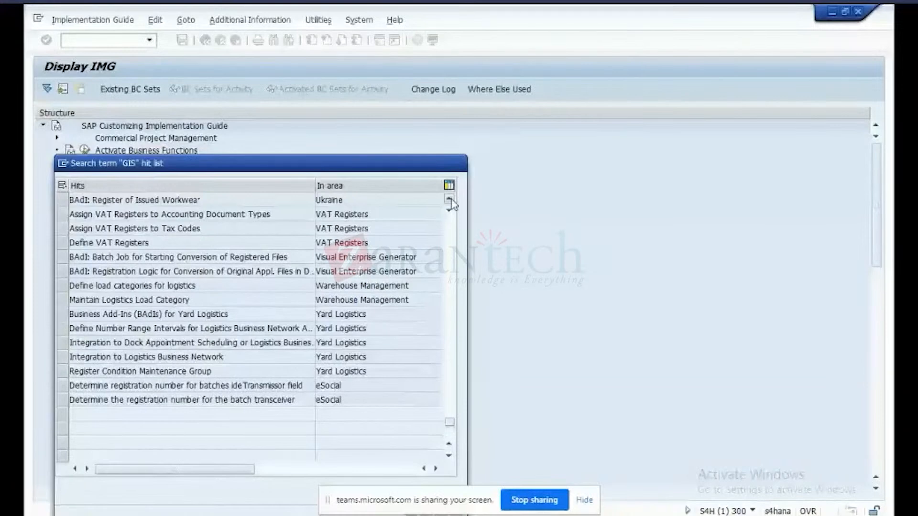
{"action": "scroll", "coordinate": [452, 203], "scroll_direction": "up", "scroll_amount": 5}
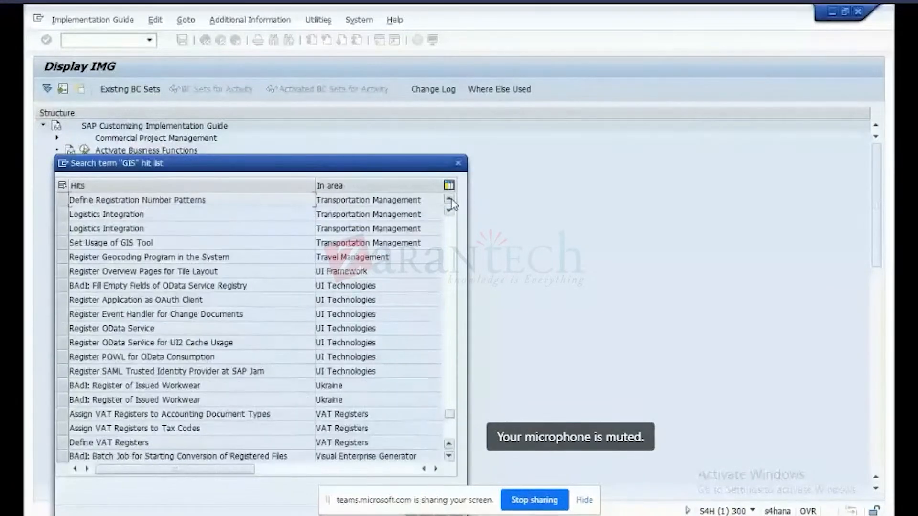
{"action": "double_click", "coordinate": [140, 244]}
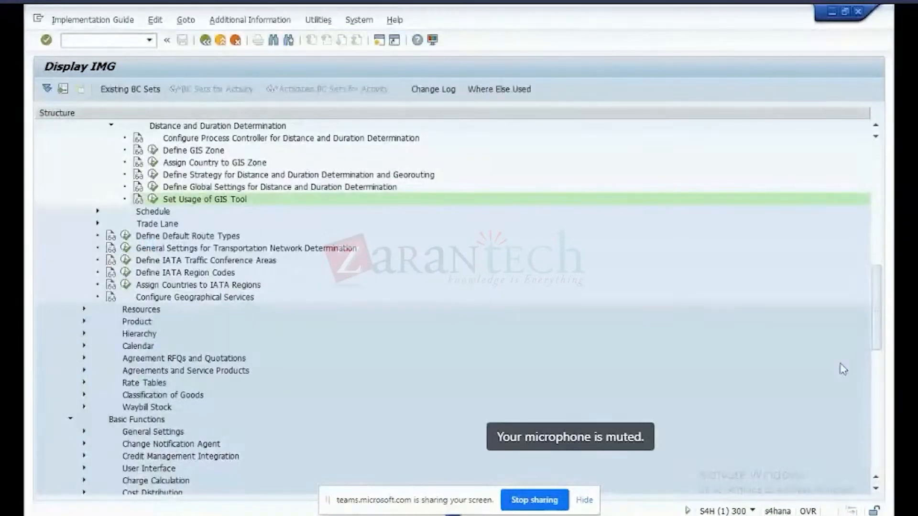
Review the Define GIS Zone and Assign Country to GIS Zone entries and return to the IMG structure
{"action": "left_click_drag", "start_coordinate": [876, 338], "coordinate": [876, 316]}
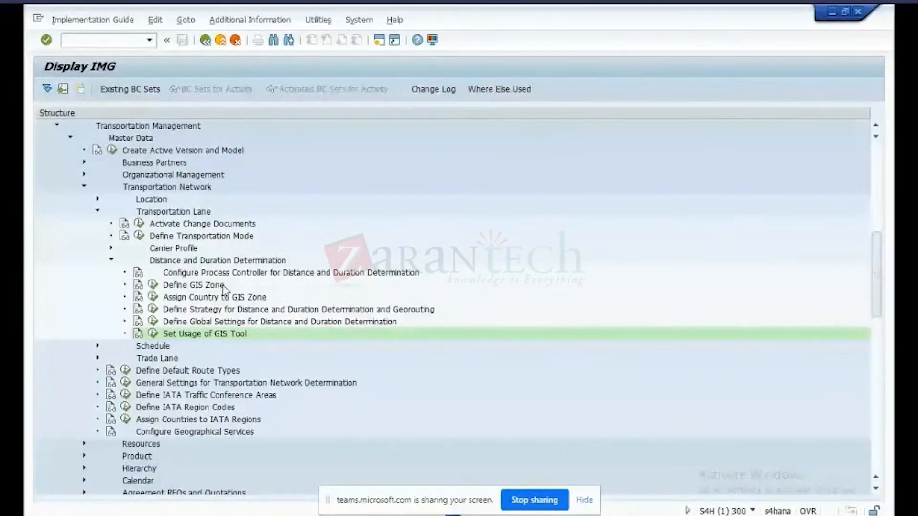
{"action": "left_click", "coordinate": [154, 287]}
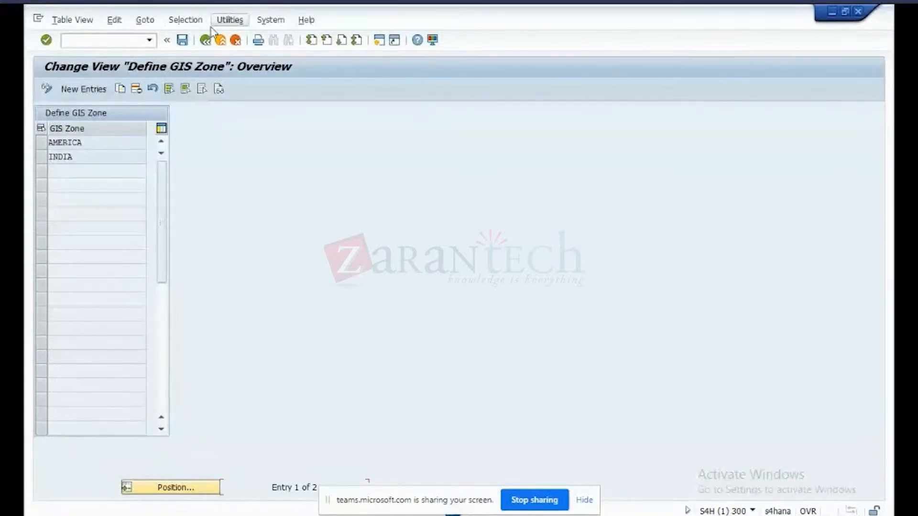
{"action": "left_click", "coordinate": [206, 42]}
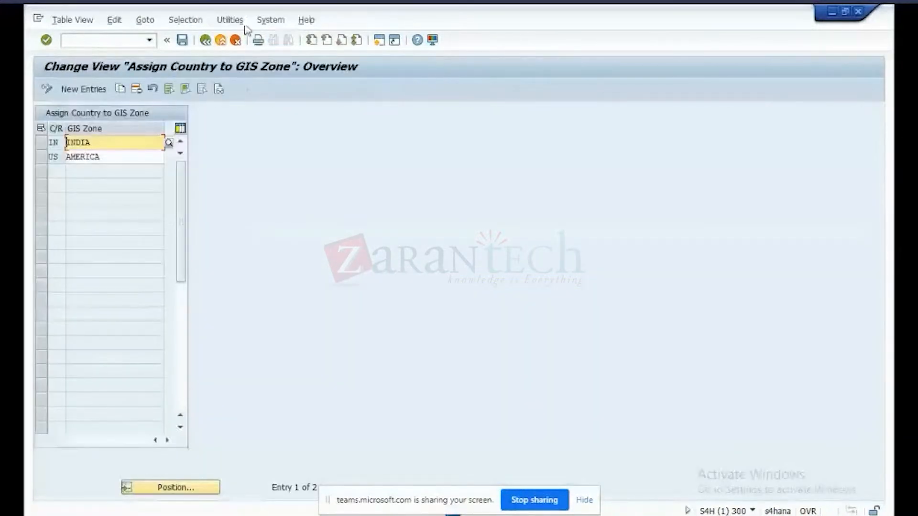
{"action": "left_click", "coordinate": [206, 41]}
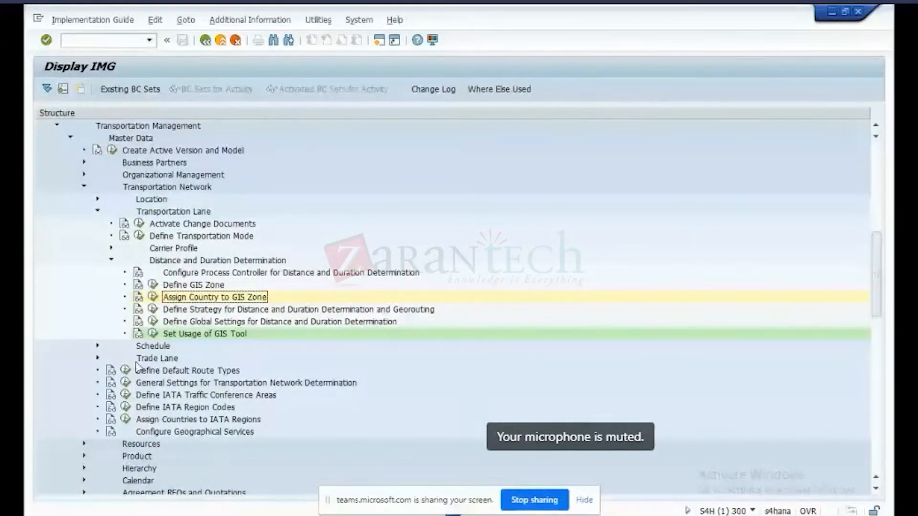
Review the distance and georouting strategies in Define Strategy for Distance and Duration Determination and Georouting, and return to the IMG
{"action": "left_click", "coordinate": [152, 309]}
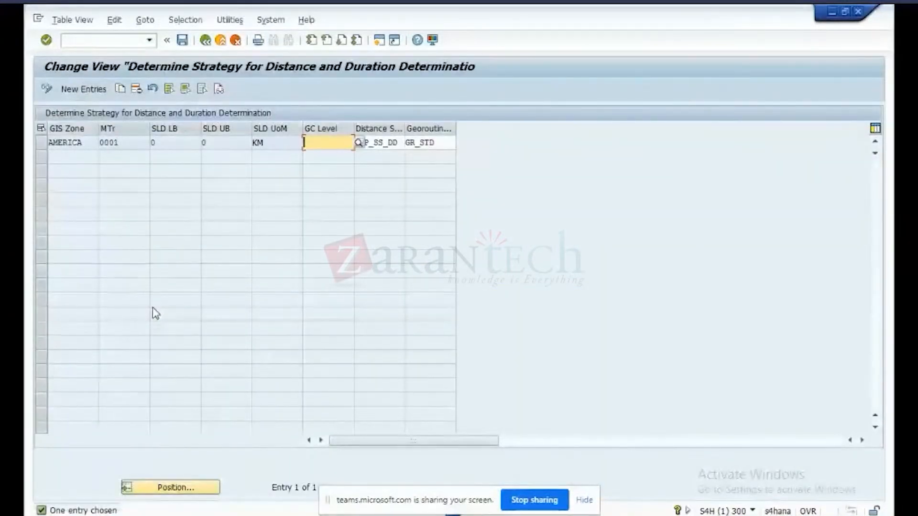
{"action": "left_click", "coordinate": [396, 143]}
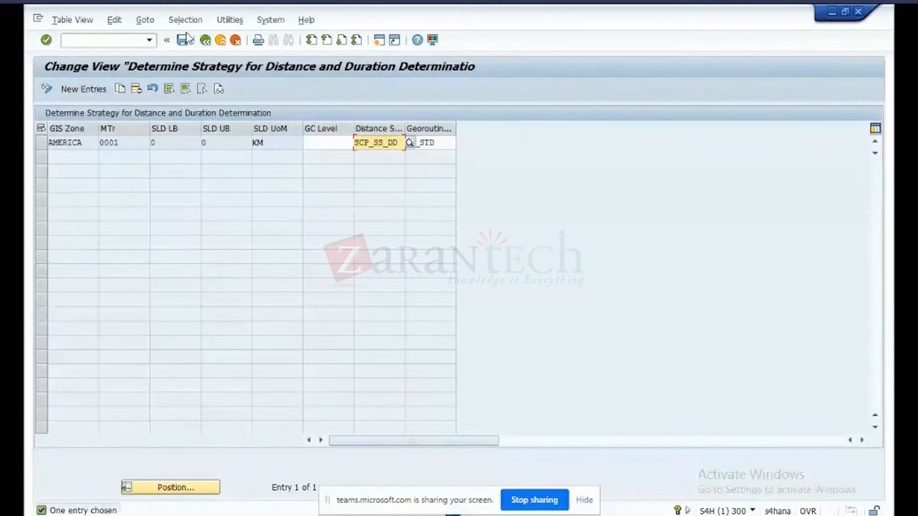
{"action": "left_click", "coordinate": [204, 43]}
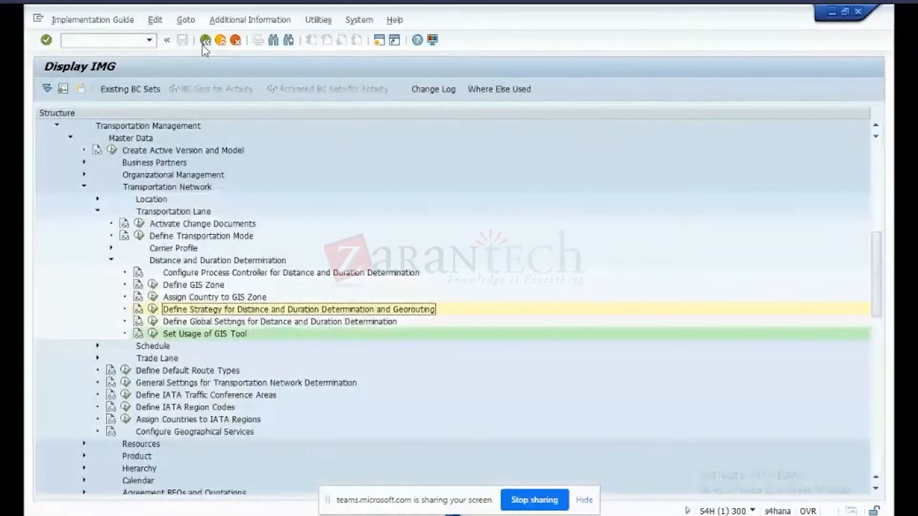
Examine a blank new entry in Define Global Settings for Distance and Duration Determination and the Set Usage of GIS Tool settings, leaving both unchanged
{"action": "left_click", "coordinate": [152, 321]}
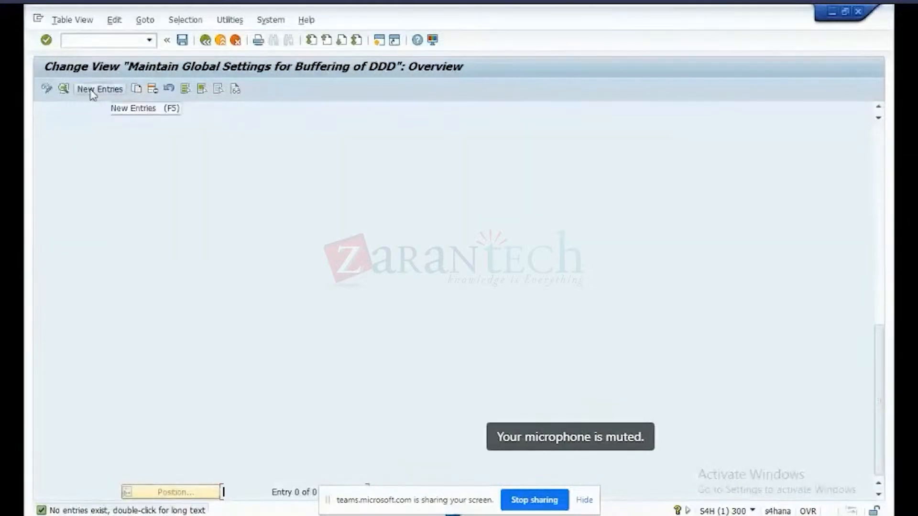
{"action": "left_click", "coordinate": [92, 91]}
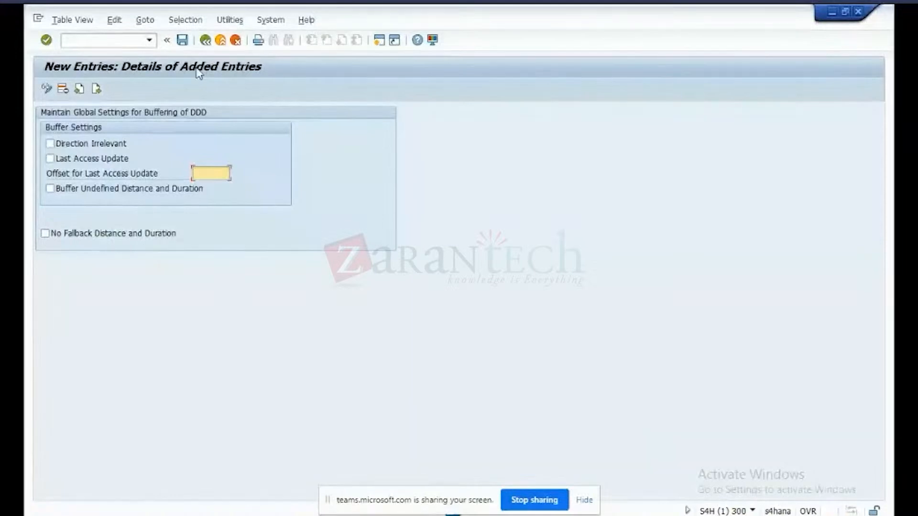
{"action": "left_click", "coordinate": [206, 40]}
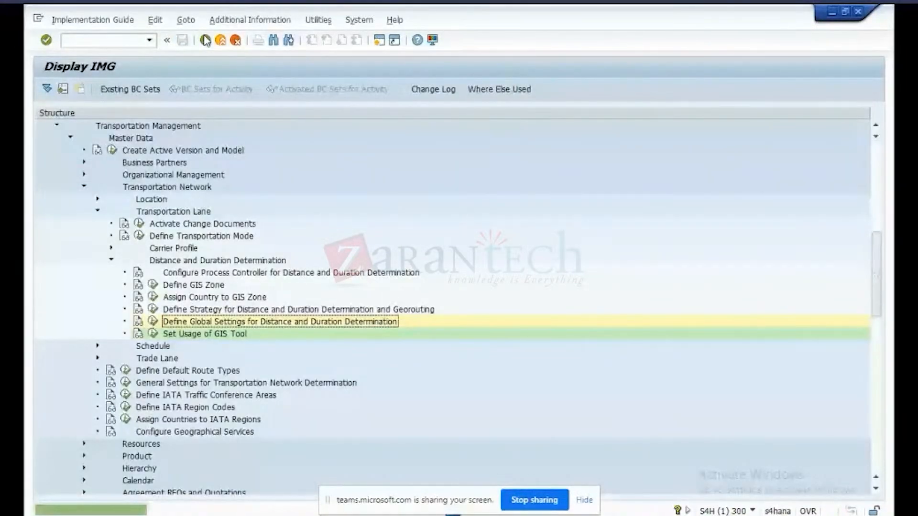
{"action": "left_click", "coordinate": [152, 334]}
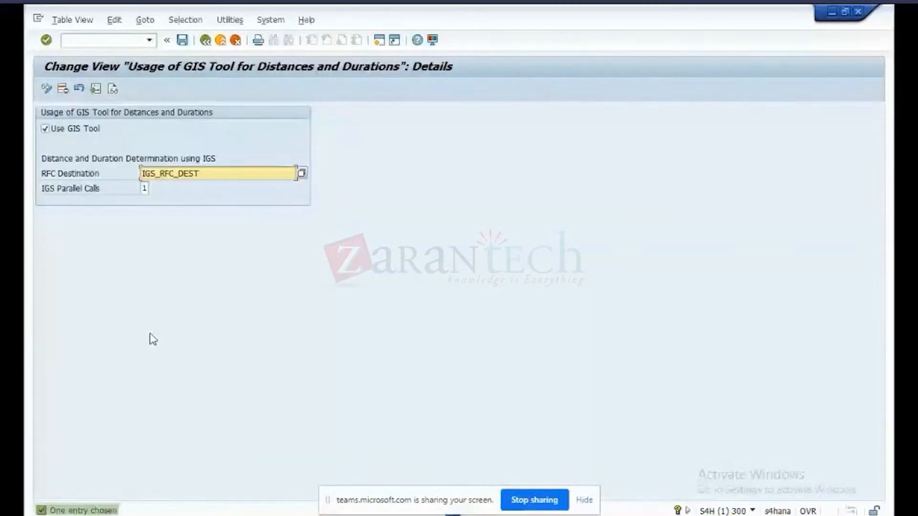
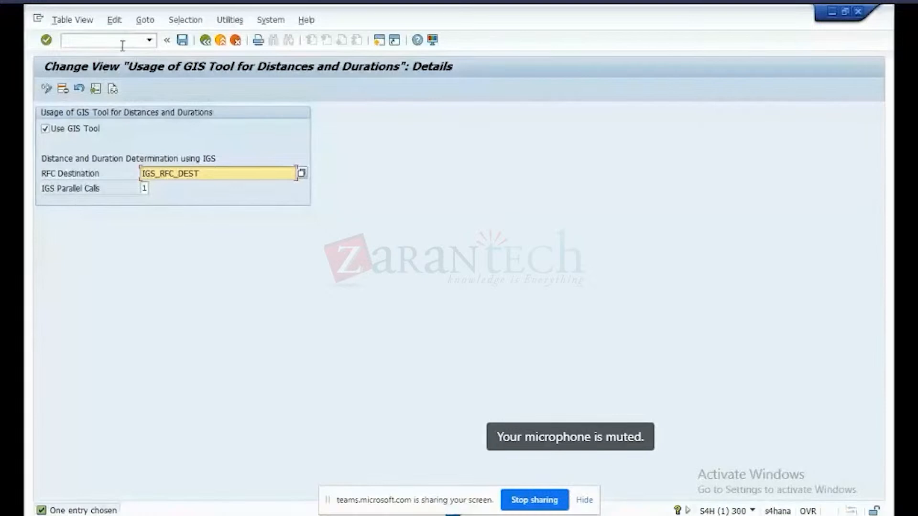
{"action": "left_click", "coordinate": [204, 41]}
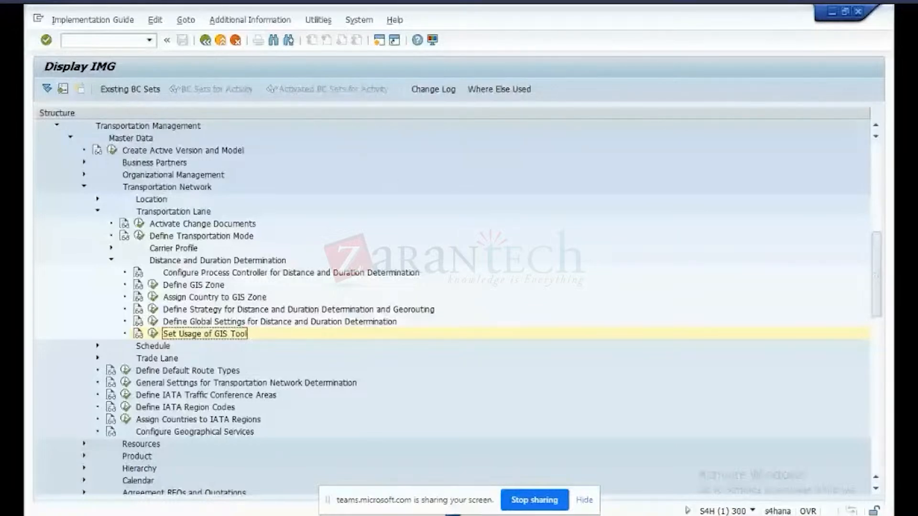
View the SAP TM overview presentation and the Notepad notes, and switch back to the SAP Display IMG window
{"action": "mouse_move", "coordinate": [744, 515]}
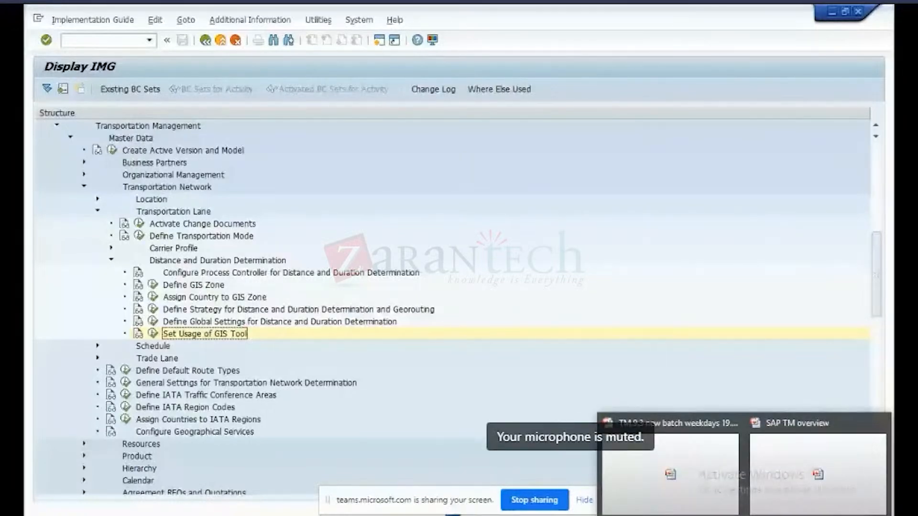
{"action": "left_click", "coordinate": [818, 468]}
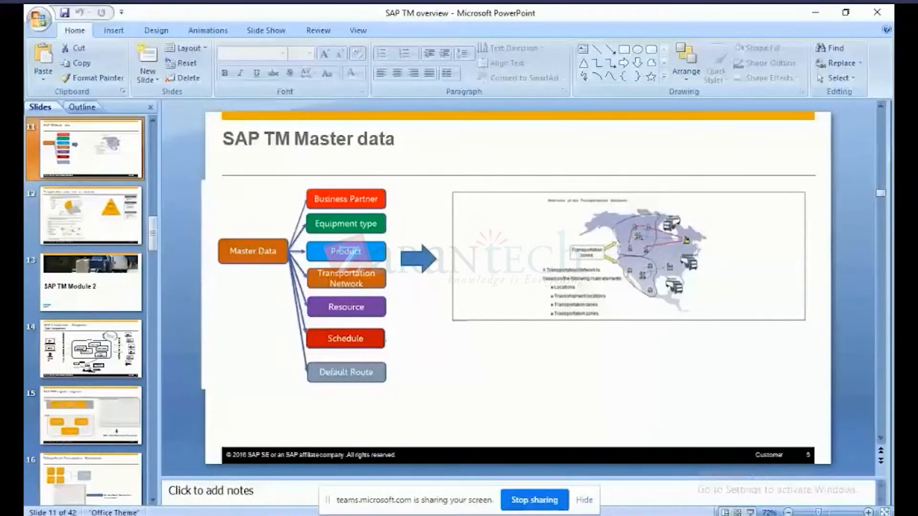
{"action": "left_click", "coordinate": [554, 515]}
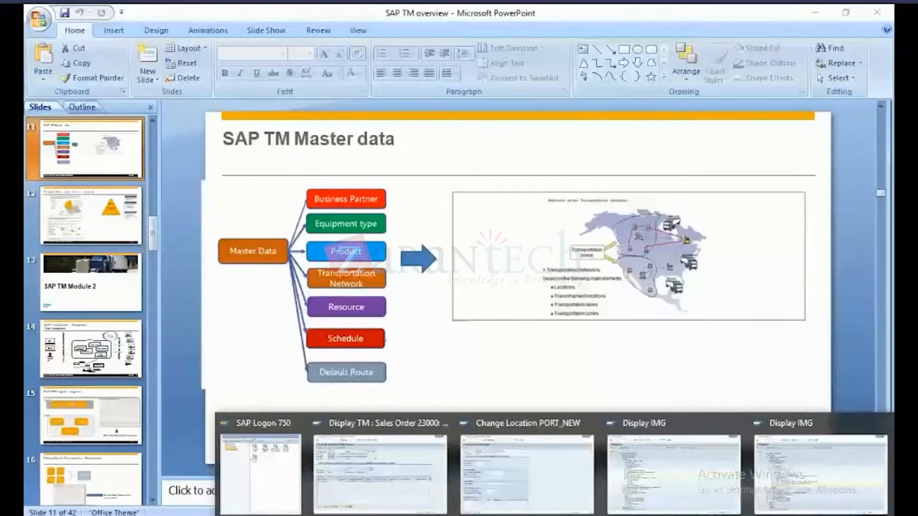
{"action": "left_click", "coordinate": [578, 515]}
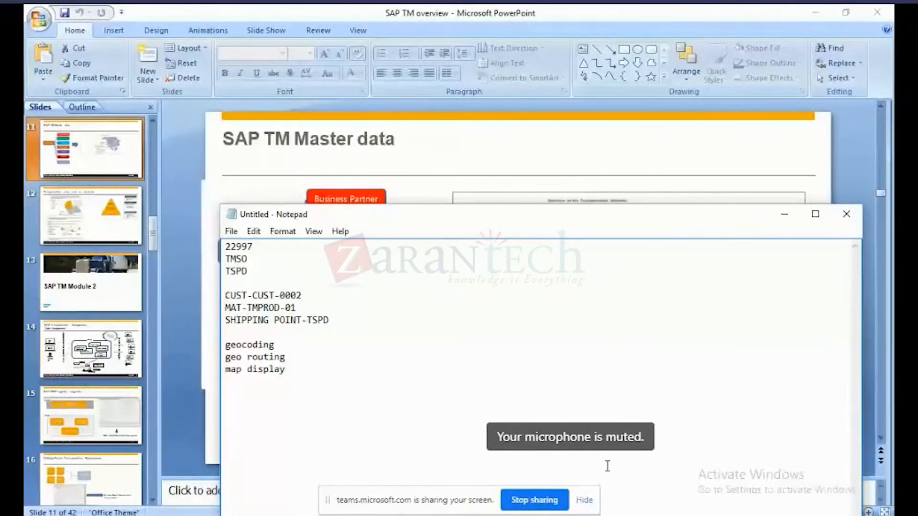
{"action": "key", "text": "alt+Tab"}
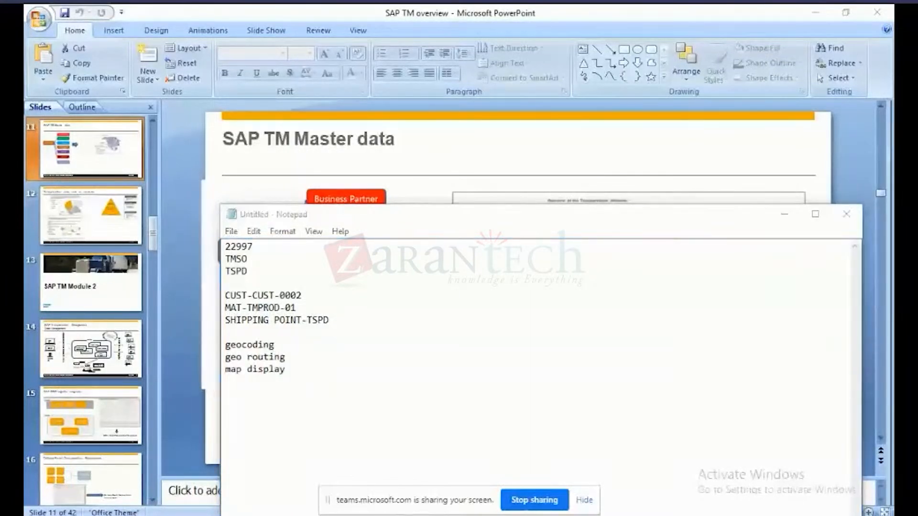
{"action": "mouse_move", "coordinate": [550, 515]}
{"action": "left_click", "coordinate": [670, 464]}
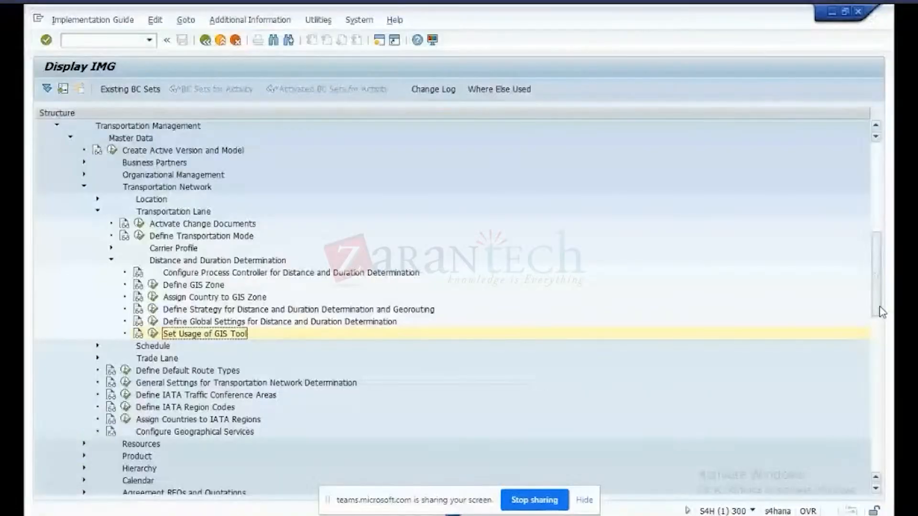
Expand SAP NetWeaver, General settings and Set Geocoding in the IMG structure
{"action": "left_click_drag", "start_coordinate": [882, 312], "coordinate": [867, 177]}
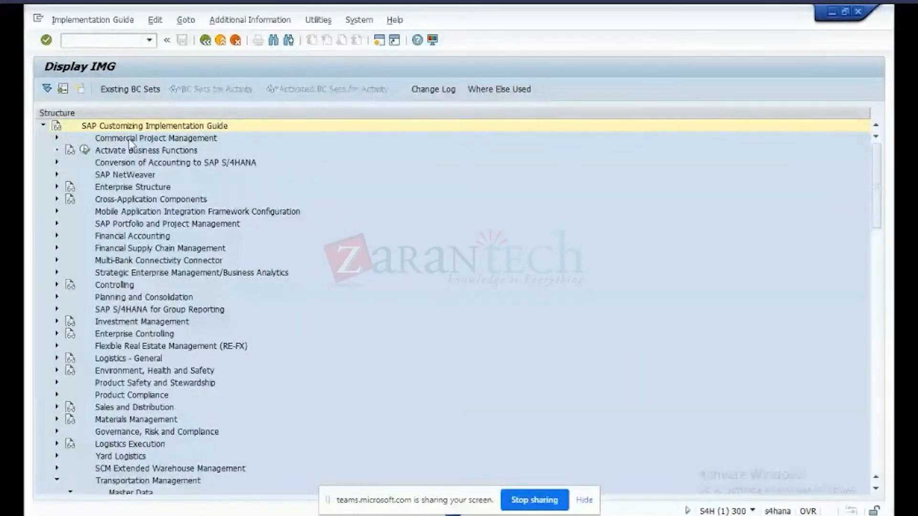
{"action": "left_click", "coordinate": [57, 176]}
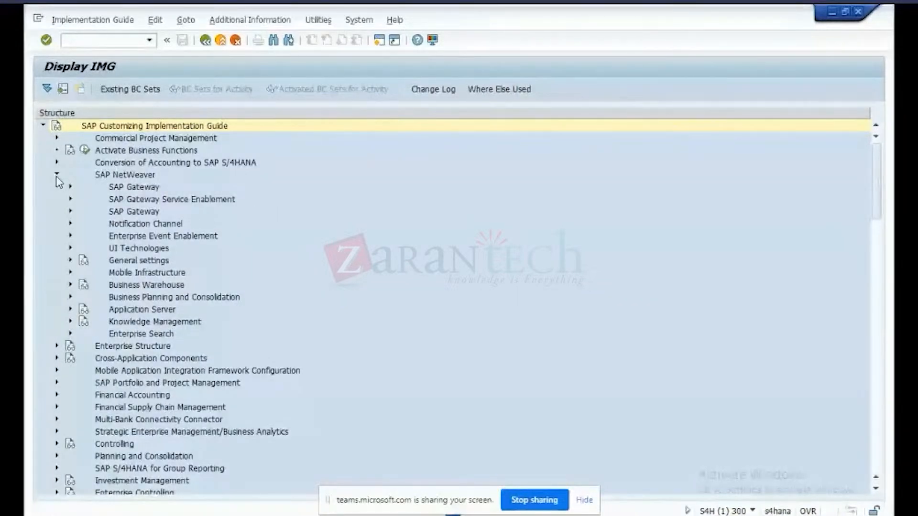
{"action": "left_click", "coordinate": [69, 261]}
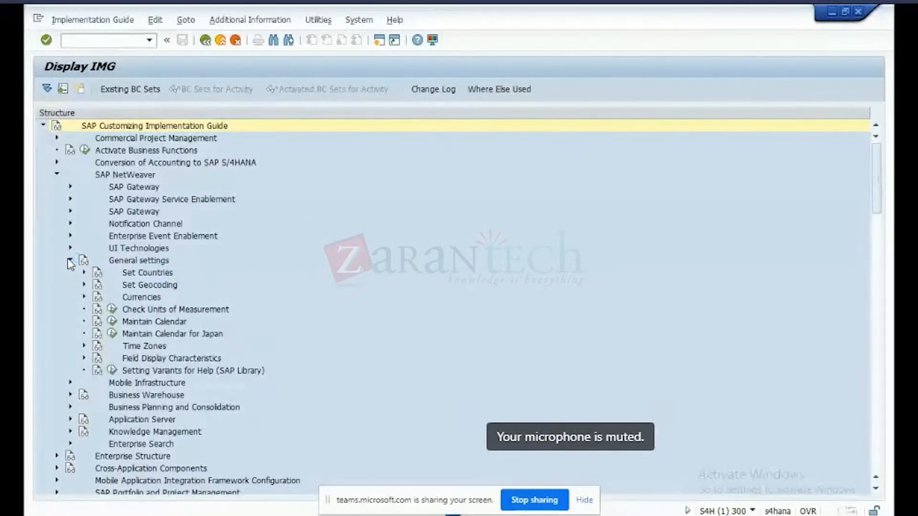
{"action": "left_click", "coordinate": [84, 285]}
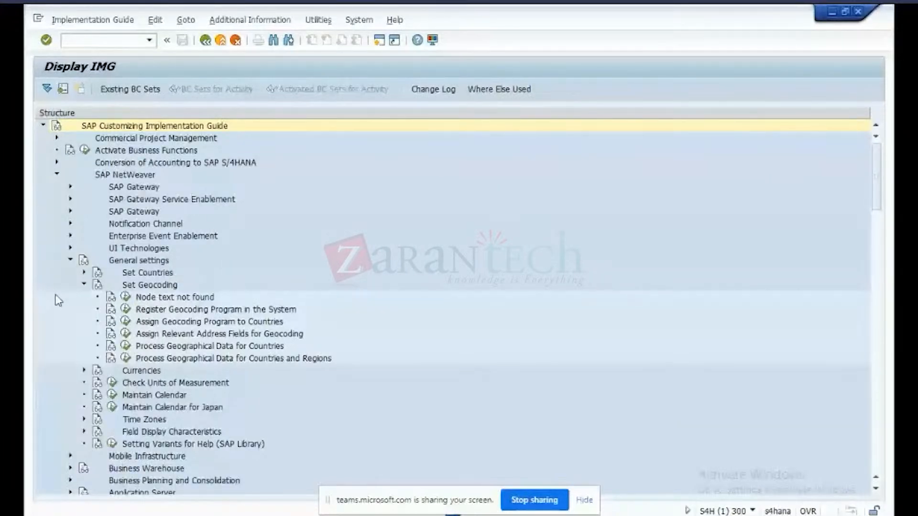
Review the geocoder mapping table under Register Geocoding Program in the System and return to the IMG
{"action": "left_click", "coordinate": [125, 320]}
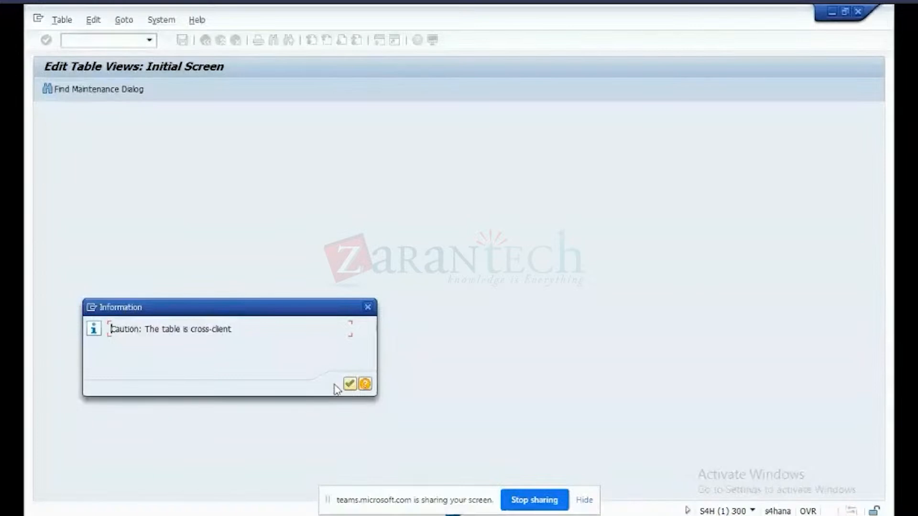
{"action": "left_click", "coordinate": [349, 384]}
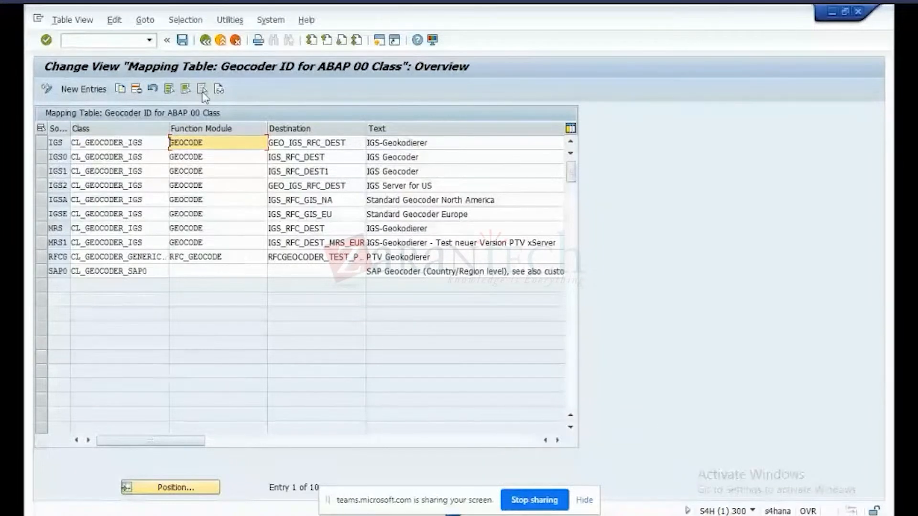
{"action": "left_click", "coordinate": [206, 41]}
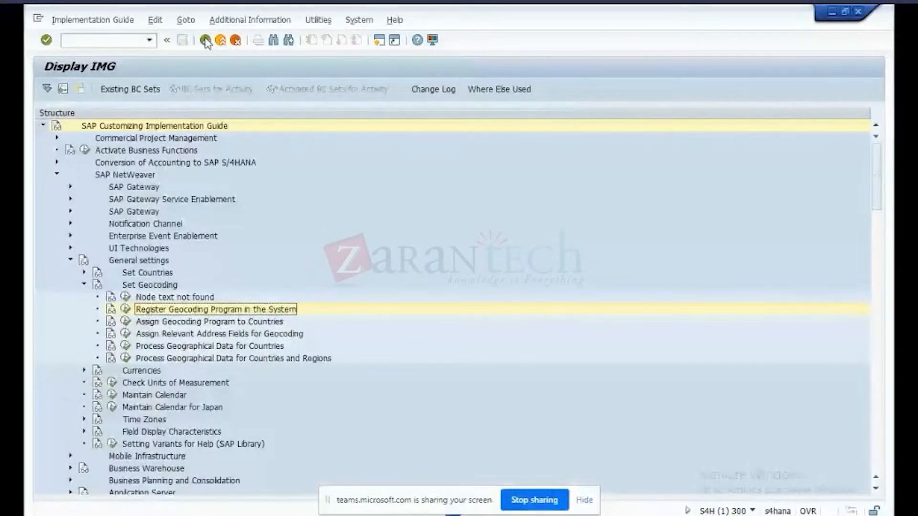
Review the geocoder assigned to each country in Assign Geocoding Program to Countries and return to the IMG
{"action": "left_click", "coordinate": [125, 322]}
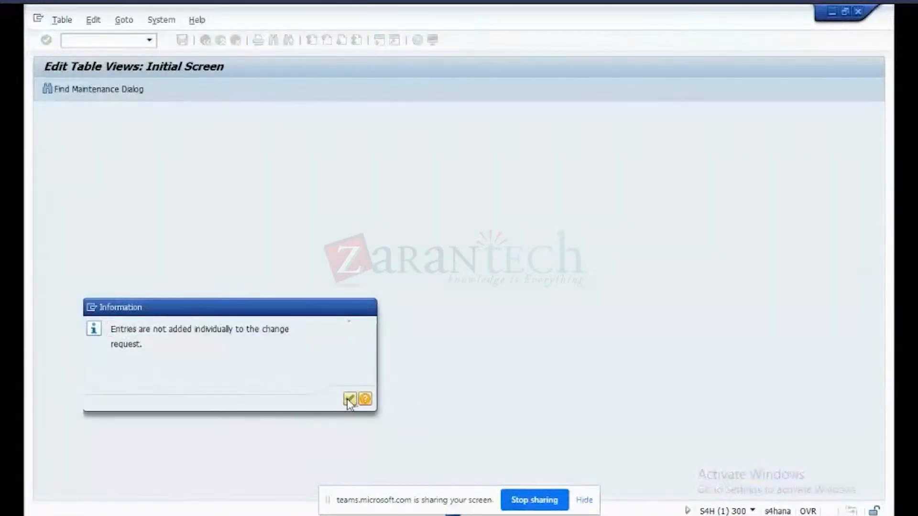
{"action": "left_click", "coordinate": [348, 400]}
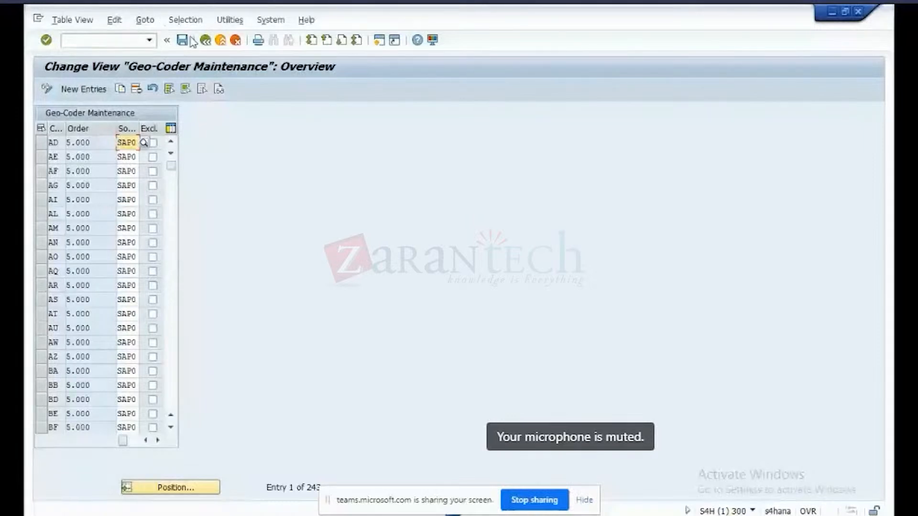
{"action": "left_click", "coordinate": [205, 41]}
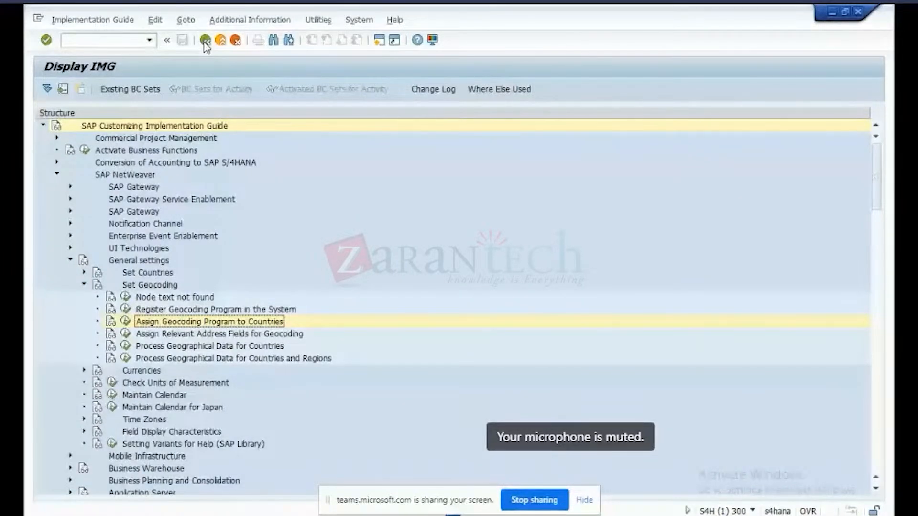
Review the address fields per geocoder under Assign Relevant Address Fields for Geocoding and return to the IMG
{"action": "left_click", "coordinate": [127, 336]}
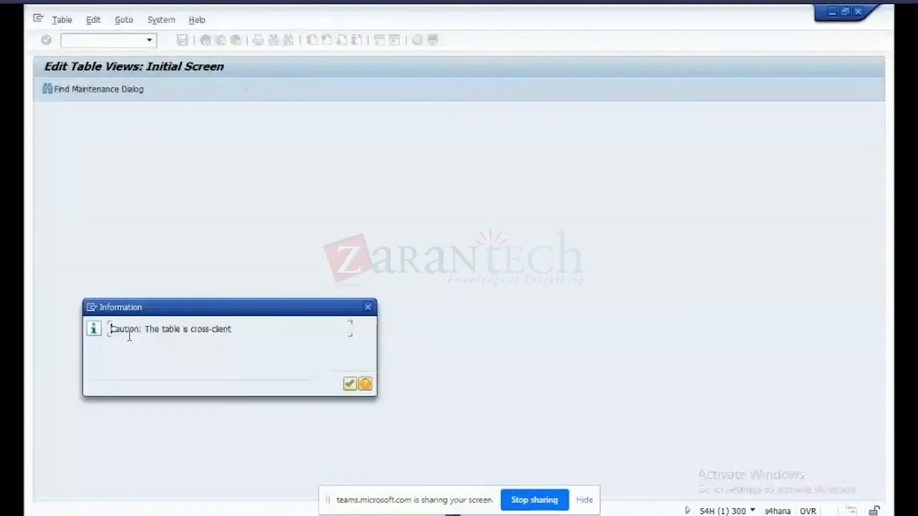
{"action": "left_click", "coordinate": [351, 383]}
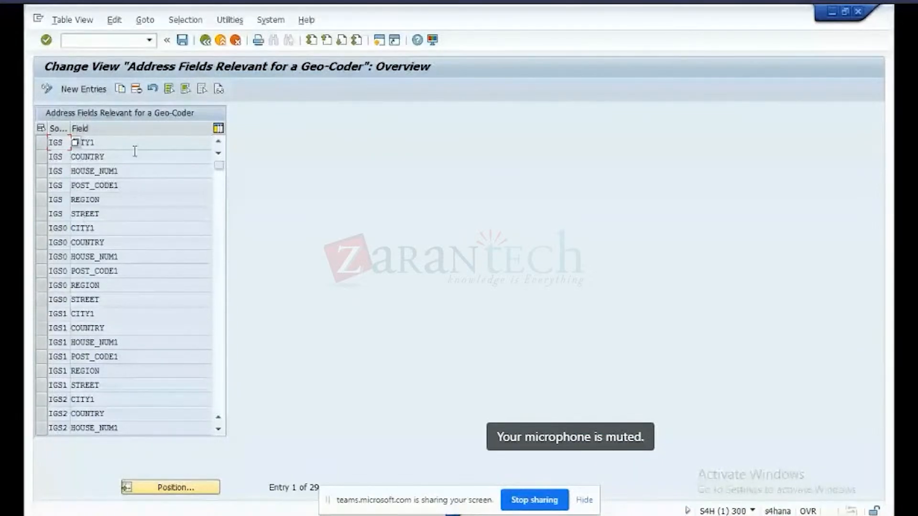
{"action": "left_click", "coordinate": [205, 41]}
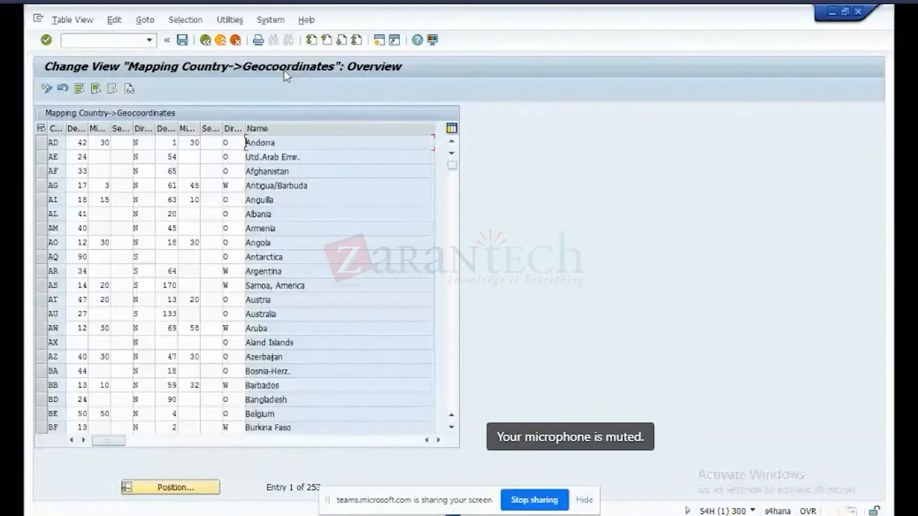
Leave the country geocoordinates mapping and view the mapping under Process Geographical Data for Countries and Regions
{"action": "left_click", "coordinate": [209, 42]}
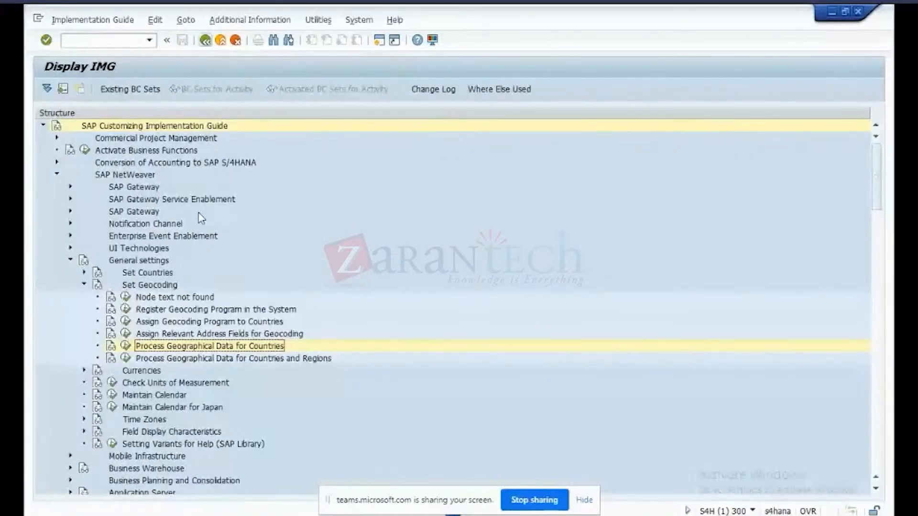
{"action": "left_click", "coordinate": [124, 360]}
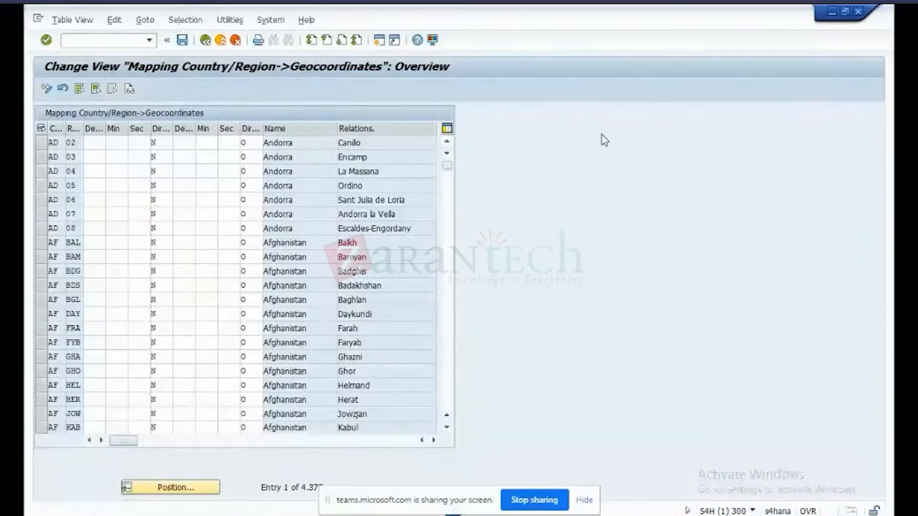
Start SE38 in a new session, view the selection screen of program /SAPAPO/MASS_GEOCODE_LOC, and return to SAP Easy Access
{"action": "type", "text": "SE38"}
{"action": "key", "text": "Return"}
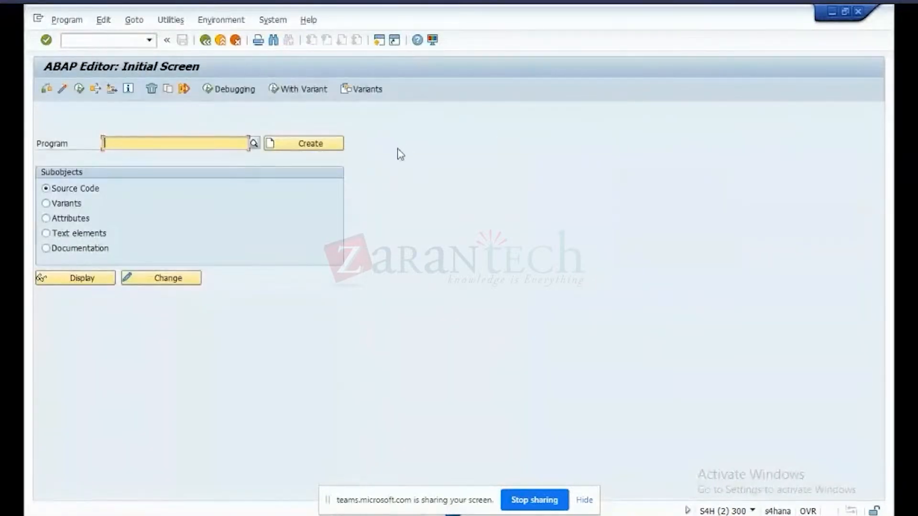
{"action": "type", "text": "/SAPAPO"}
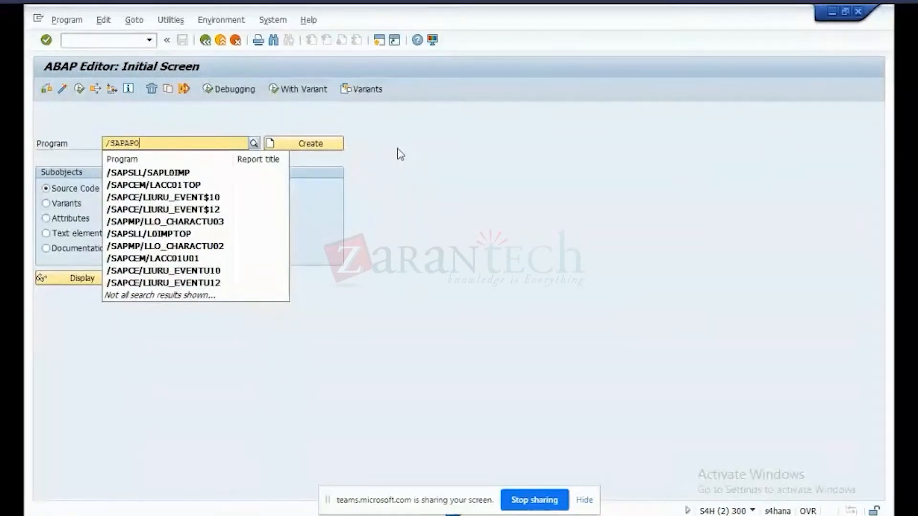
{"action": "type", "text": "/MASS"}
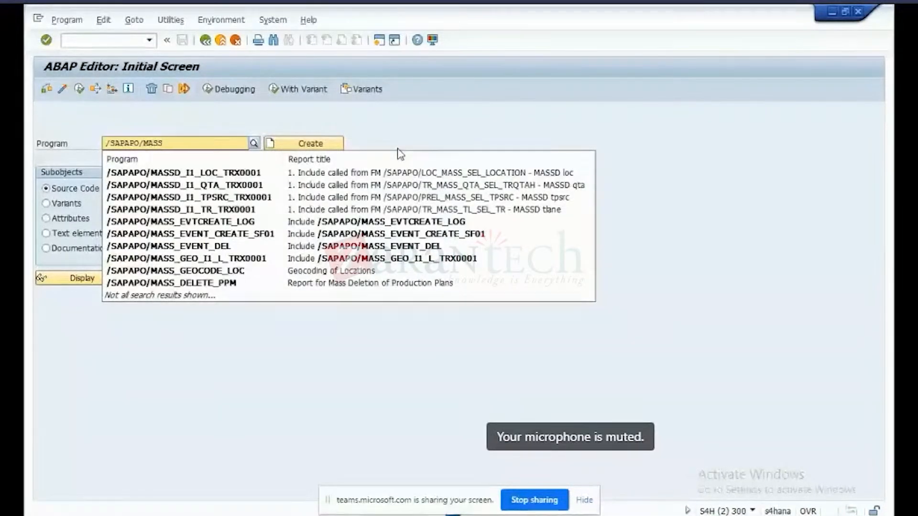
{"action": "left_click", "coordinate": [357, 272]}
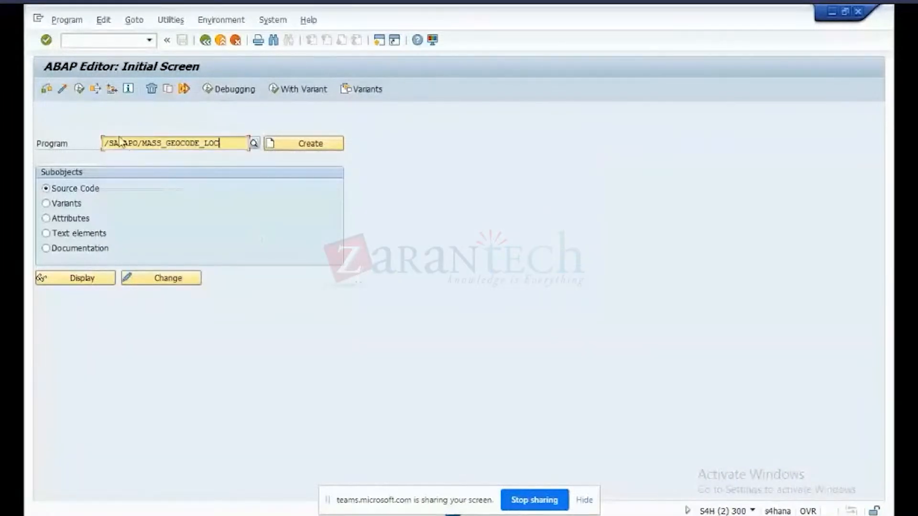
{"action": "left_click", "coordinate": [77, 90]}
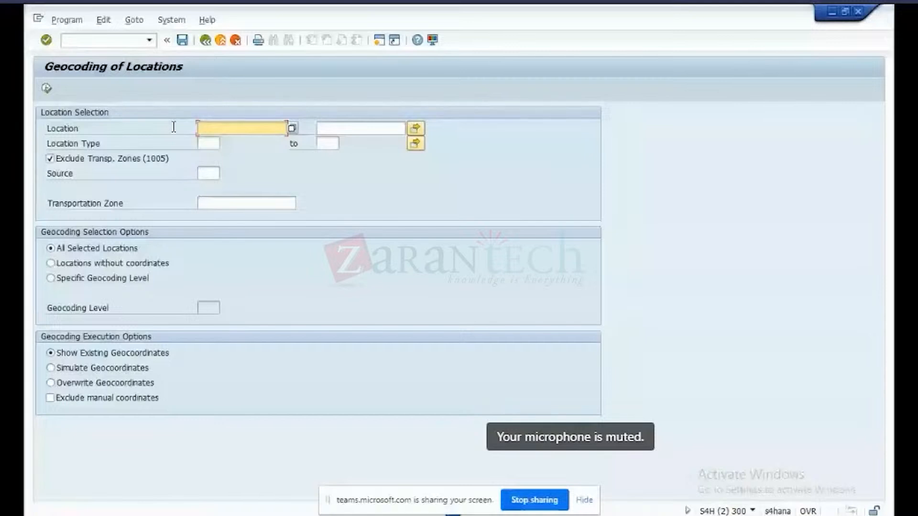
{"action": "left_click", "coordinate": [206, 41]}
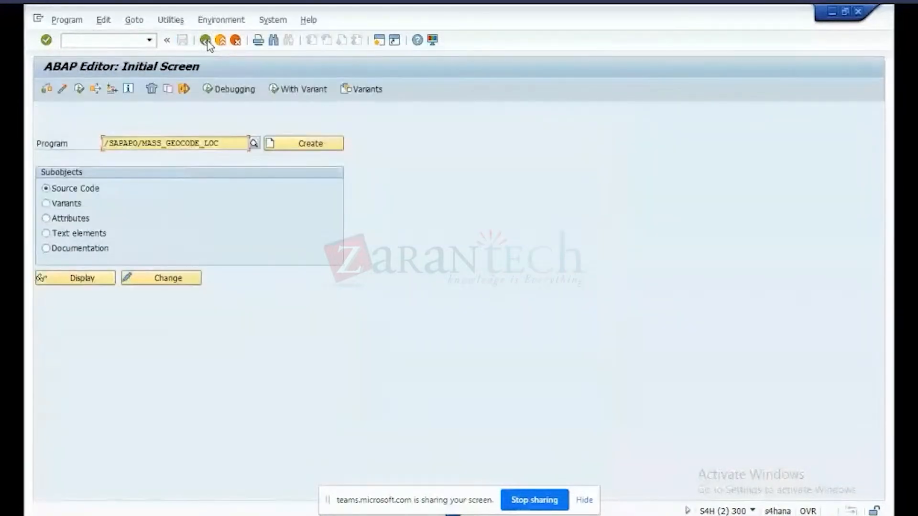
{"action": "left_click", "coordinate": [206, 41]}
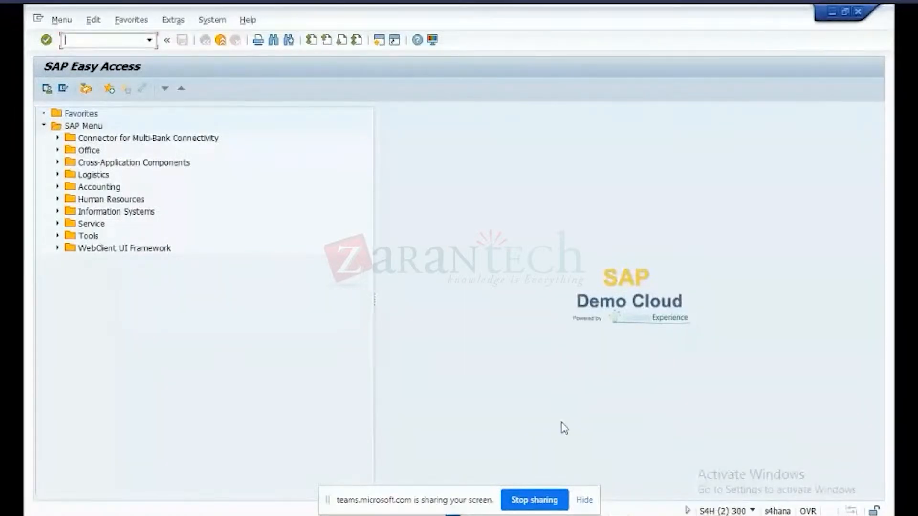
Open the SAP Reference IMG through SPRO and expand Transportation Management, Basic Functions and Process Controller
{"action": "type", "text": "SPRO"}
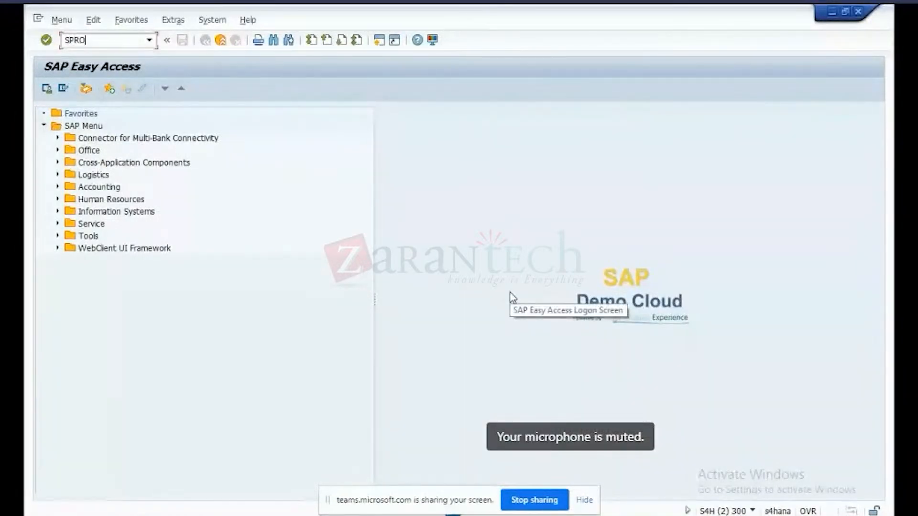
{"action": "key", "text": "Return"}
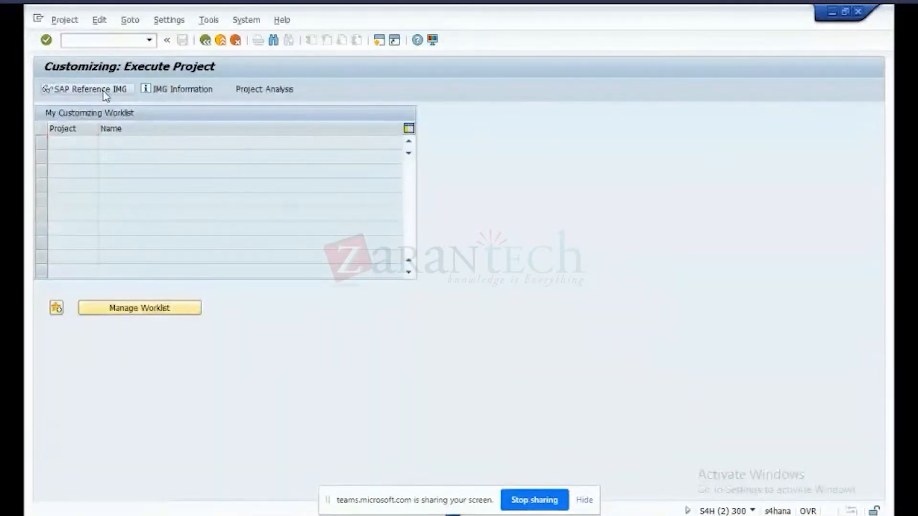
{"action": "left_click", "coordinate": [109, 90]}
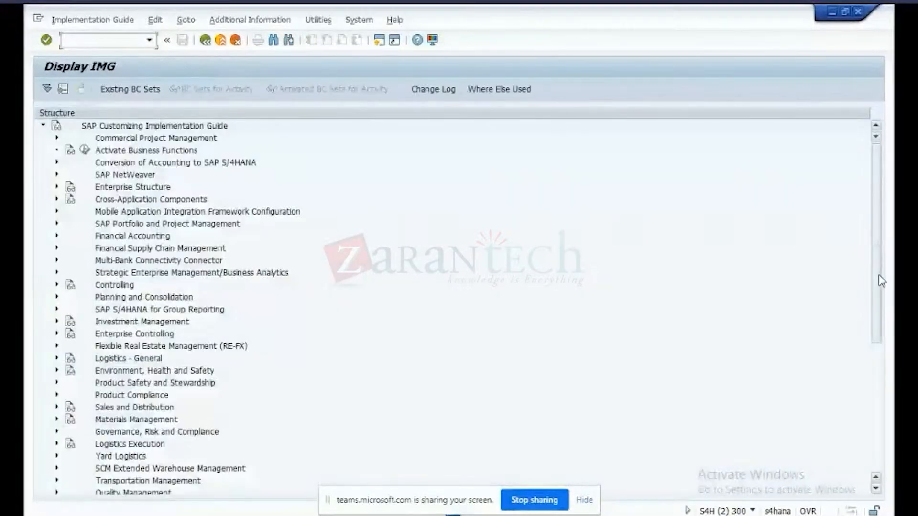
{"action": "scroll", "coordinate": [878, 306], "scroll_direction": "down", "scroll_amount": 3}
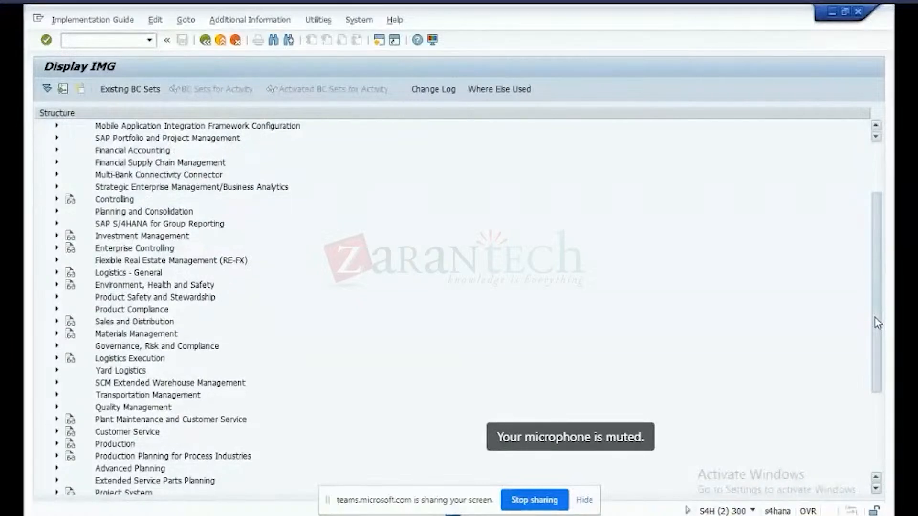
{"action": "scroll", "coordinate": [878, 323], "scroll_direction": "down", "scroll_amount": 2}
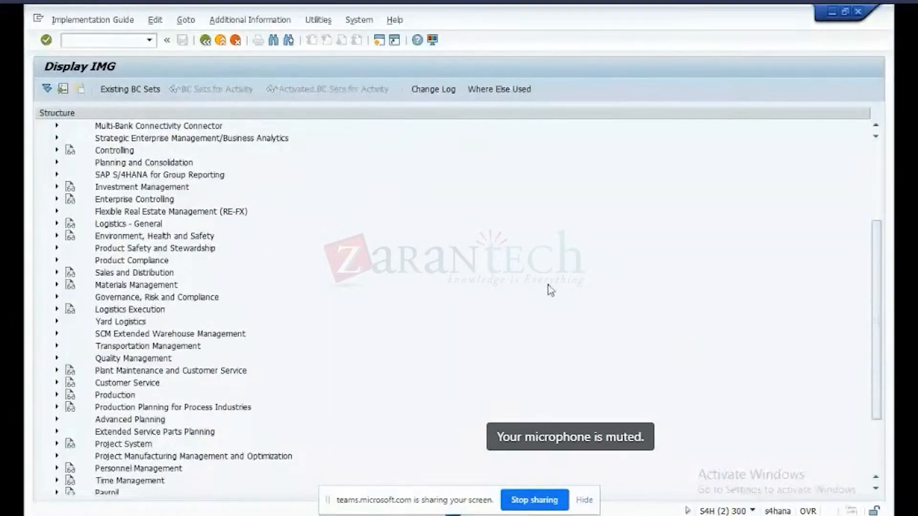
{"action": "left_click", "coordinate": [57, 347]}
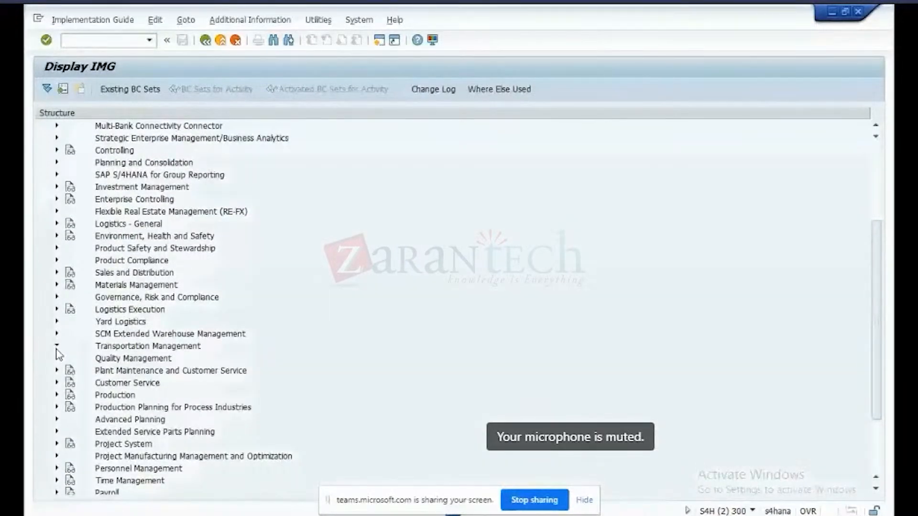
{"action": "left_click", "coordinate": [71, 371]}
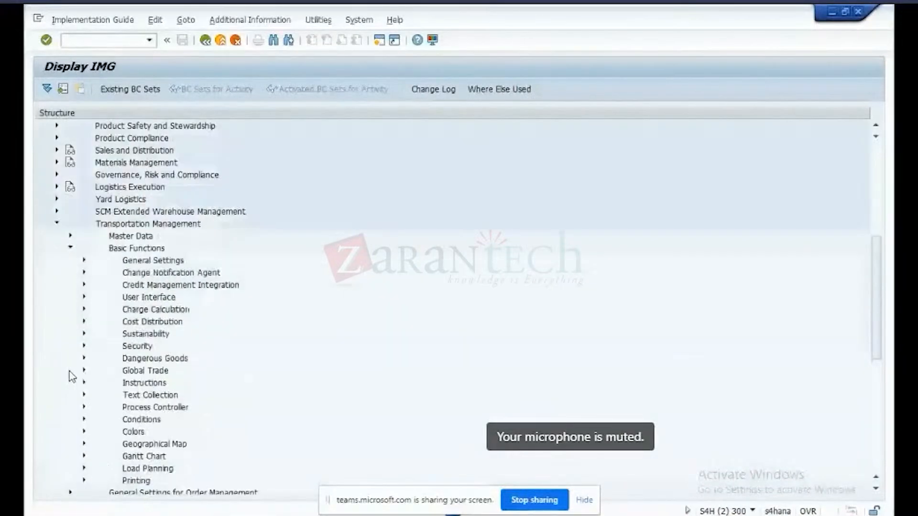
{"action": "left_click", "coordinate": [85, 406]}
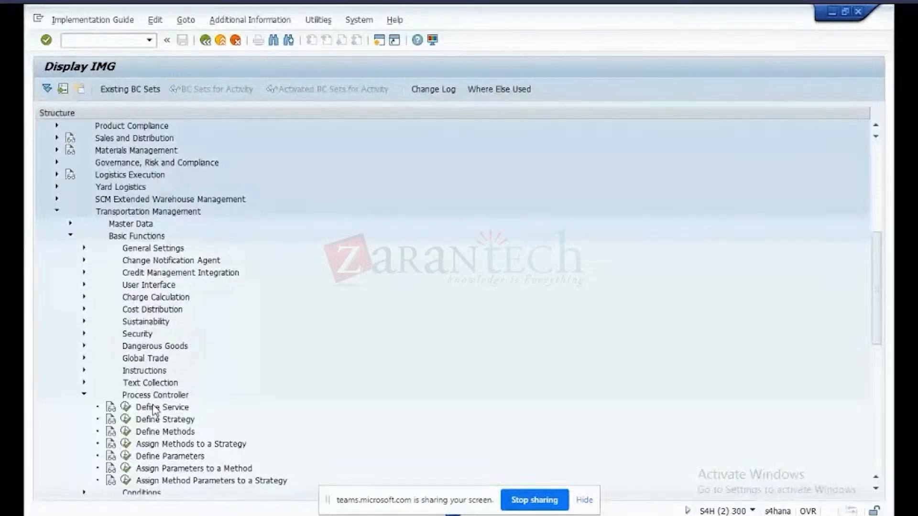
Review the services under Define Service, positioning the list at GEO_DET, and return to the IMG
{"action": "left_click", "coordinate": [125, 408]}
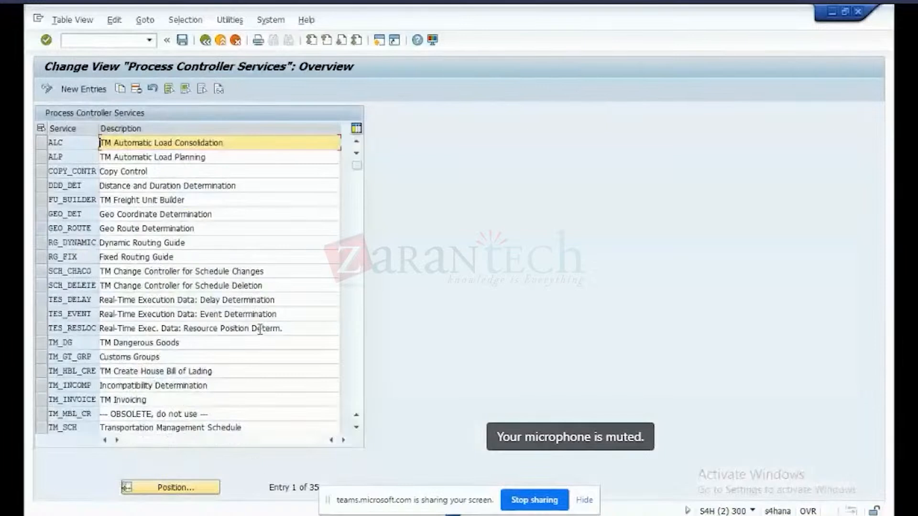
{"action": "left_click", "coordinate": [171, 487]}
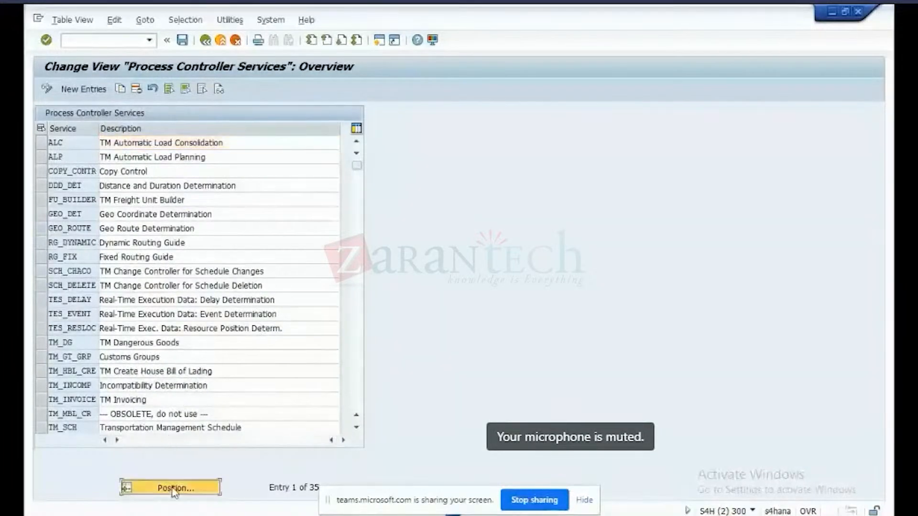
{"action": "type", "text": "GEO"}
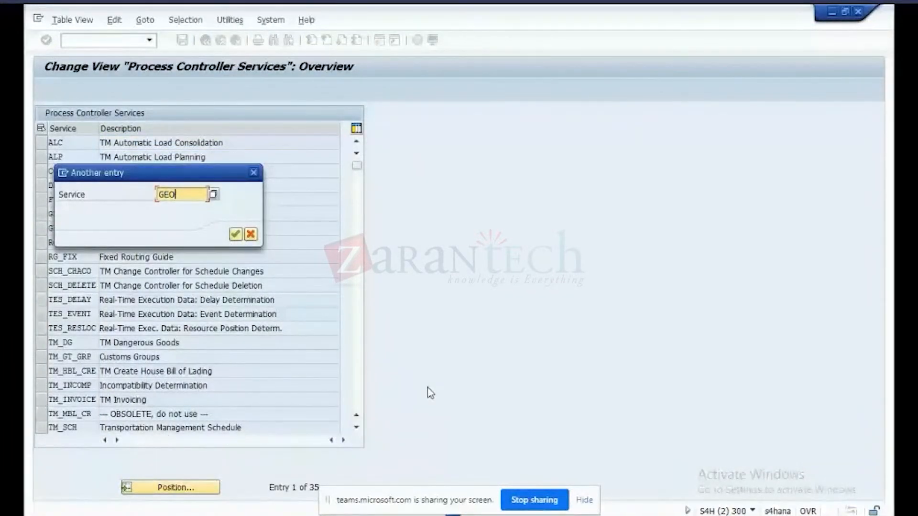
{"action": "type", "text": "_DET"}
{"action": "key", "text": "Return"}
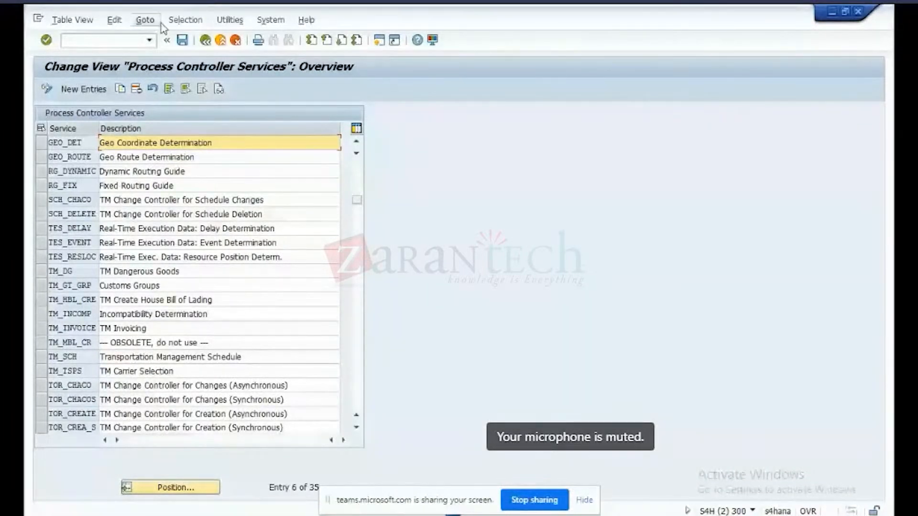
{"action": "left_click", "coordinate": [207, 41]}
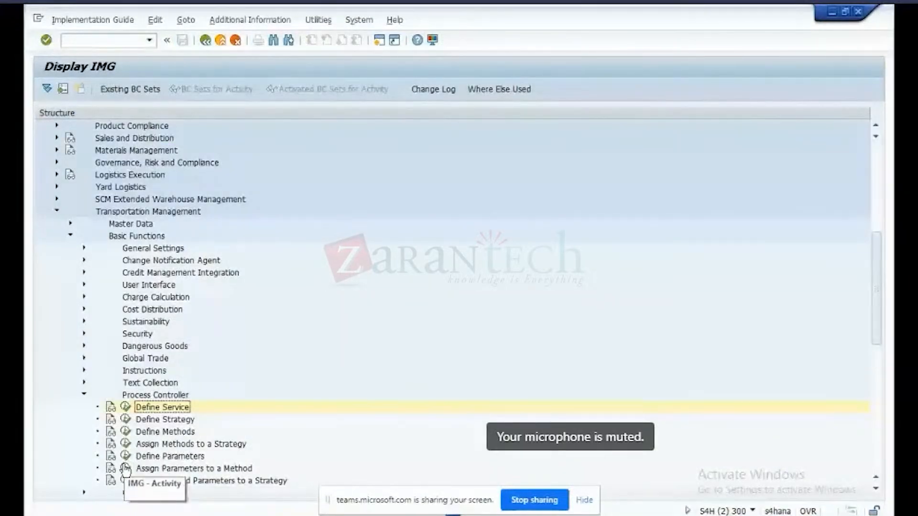
Examine the geocoding and geo-routing methods in the Controller Method Pool under Define Methods
{"action": "left_click", "coordinate": [127, 433]}
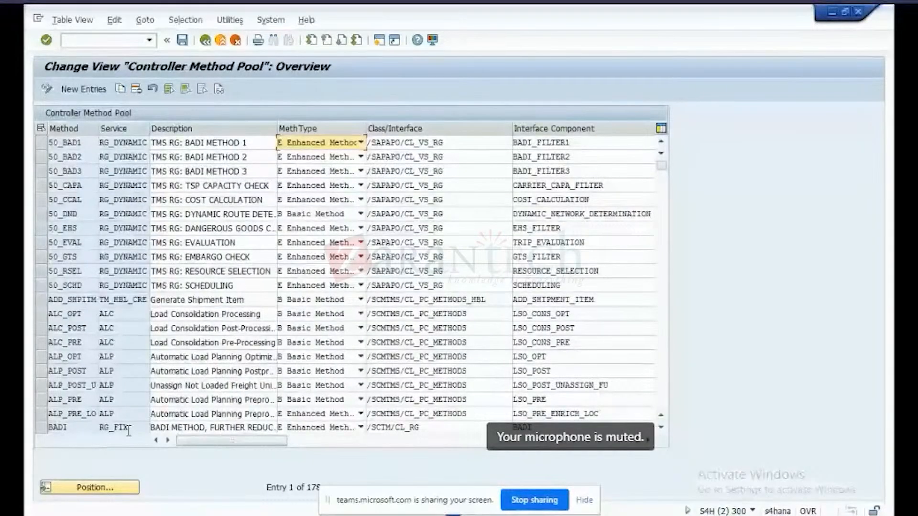
{"action": "left_click_drag", "start_coordinate": [661, 165], "coordinate": [663, 300]}
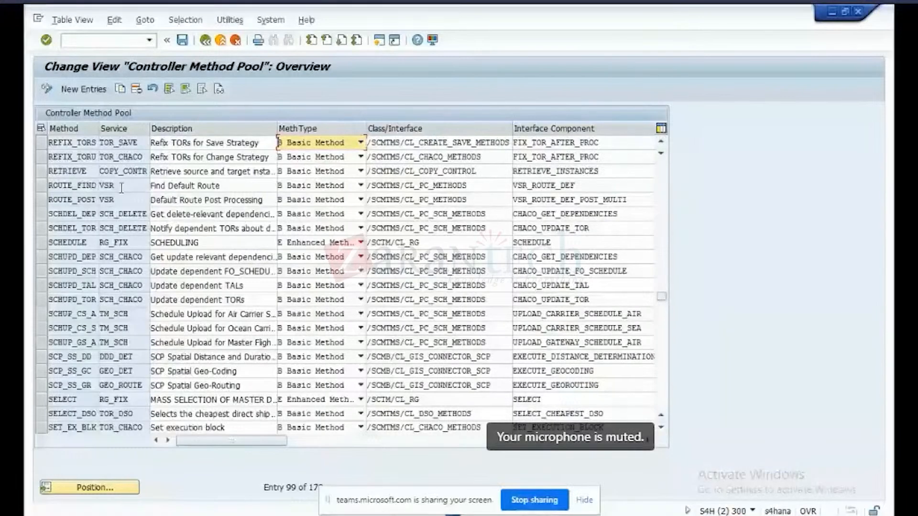
{"action": "left_click_drag", "start_coordinate": [660, 301], "coordinate": [672, 268]}
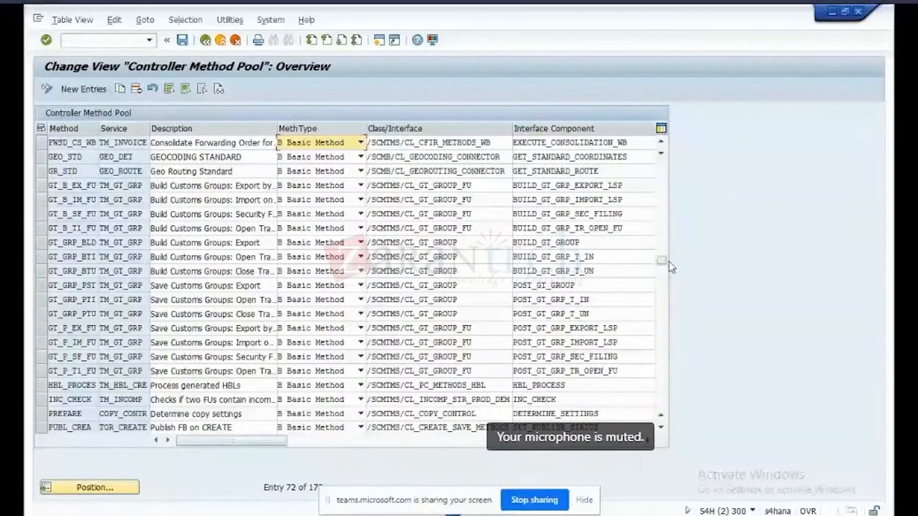
{"action": "left_click", "coordinate": [128, 171]}
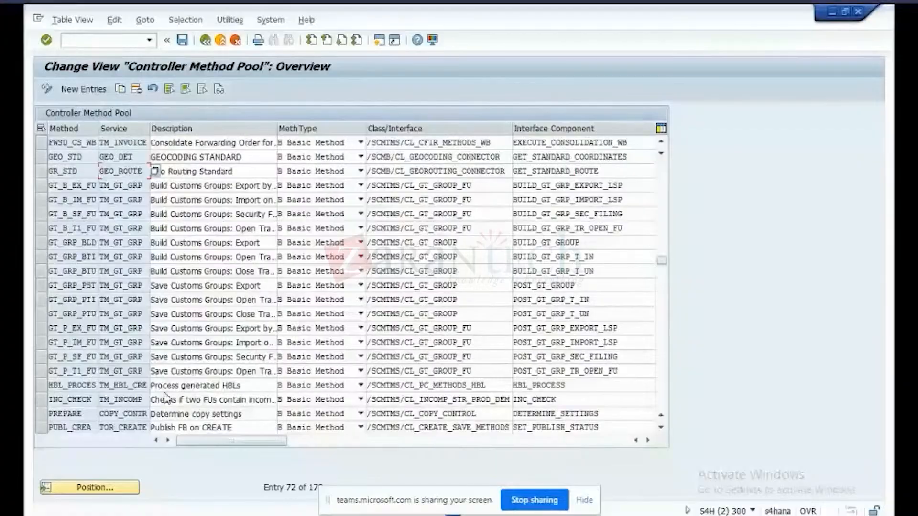
Switch to the TM test data workbook in Excel and back to the SAP Controller Method Pool window
{"action": "key", "text": "alt+Tab"}
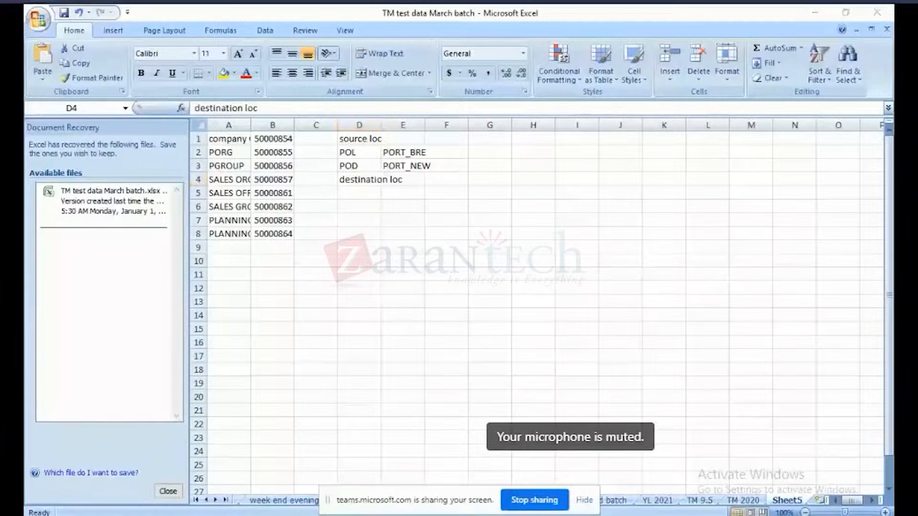
{"action": "left_click", "coordinate": [670, 515]}
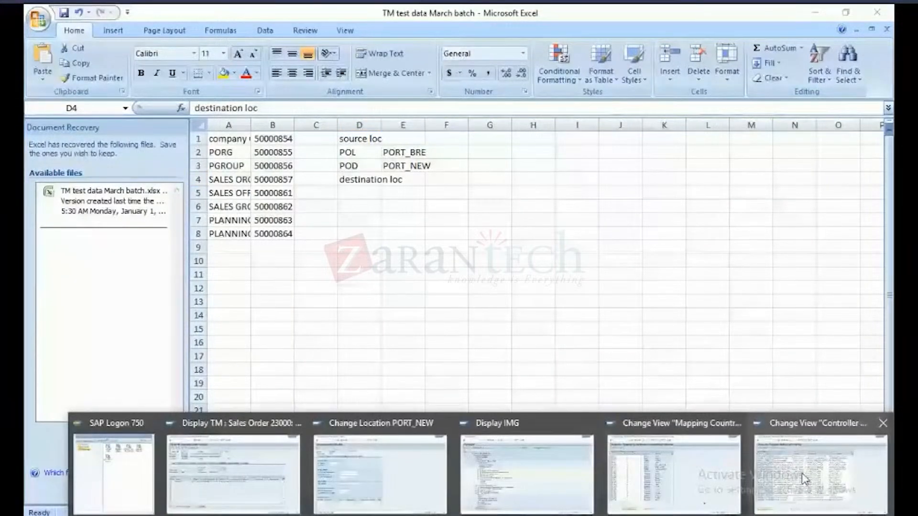
{"action": "left_click", "coordinate": [805, 478]}
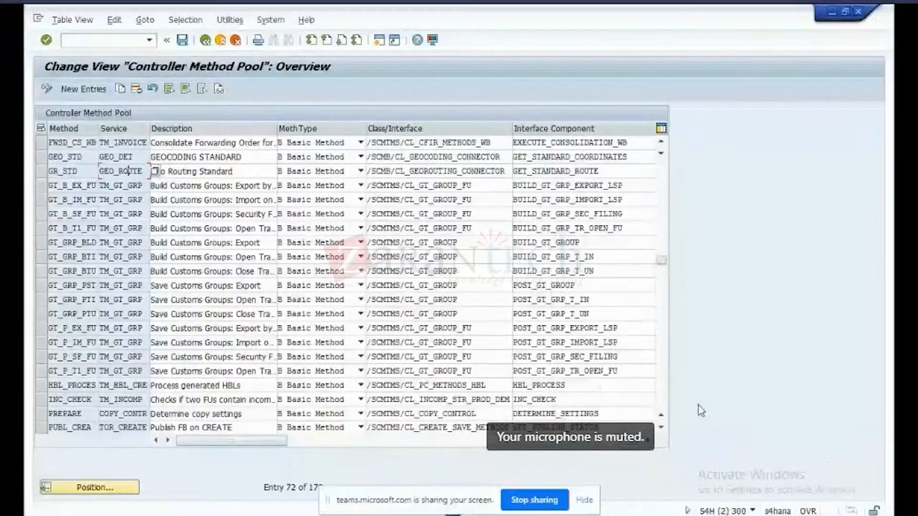
Leave the Controller Method Pool, open the ABAP Editor with SE38 and execute program /SAPAPO/CREATE_LOCATION
{"action": "left_click", "coordinate": [220, 40]}
{"action": "left_click", "coordinate": [220, 41]}
{"action": "type", "text": "SE38"}
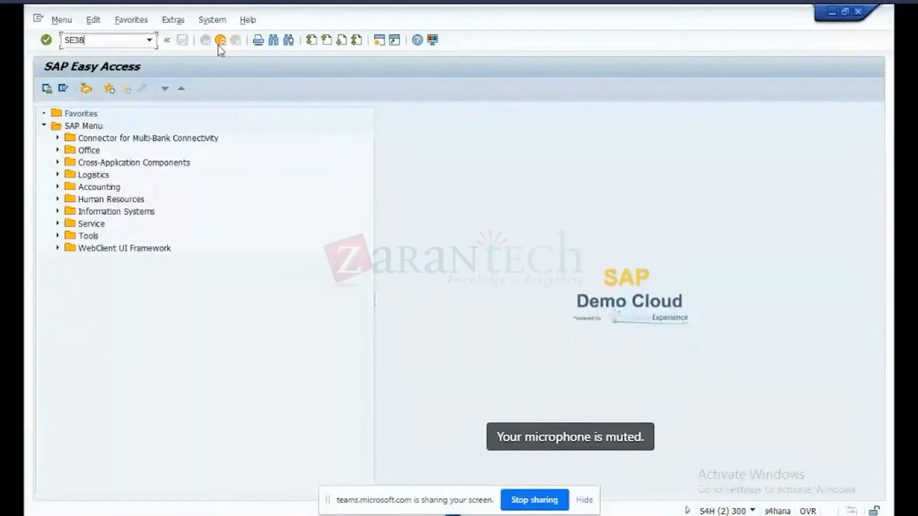
{"action": "key", "text": "Return"}
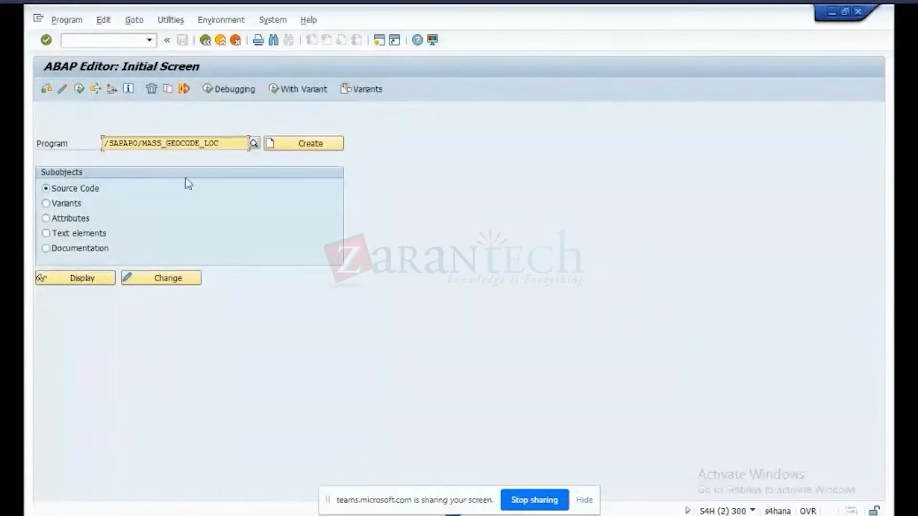
{"action": "left_click", "coordinate": [231, 144]}
{"action": "left_click_drag", "start_coordinate": [232, 143], "coordinate": [57, 123]}
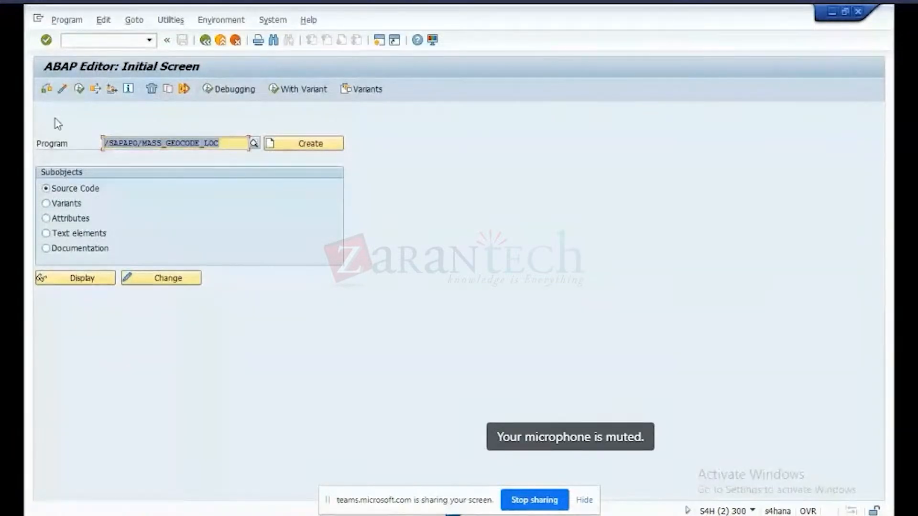
{"action": "key", "text": "BackSpace"}
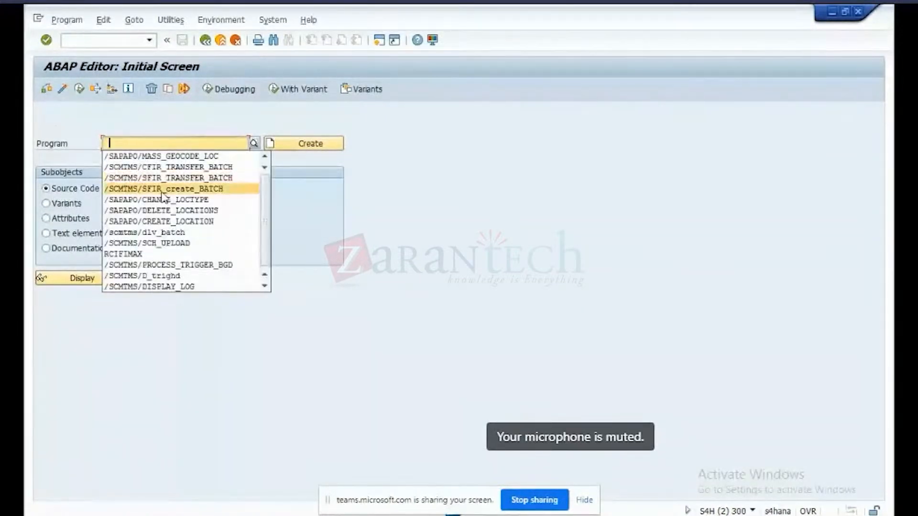
{"action": "left_click", "coordinate": [162, 221]}
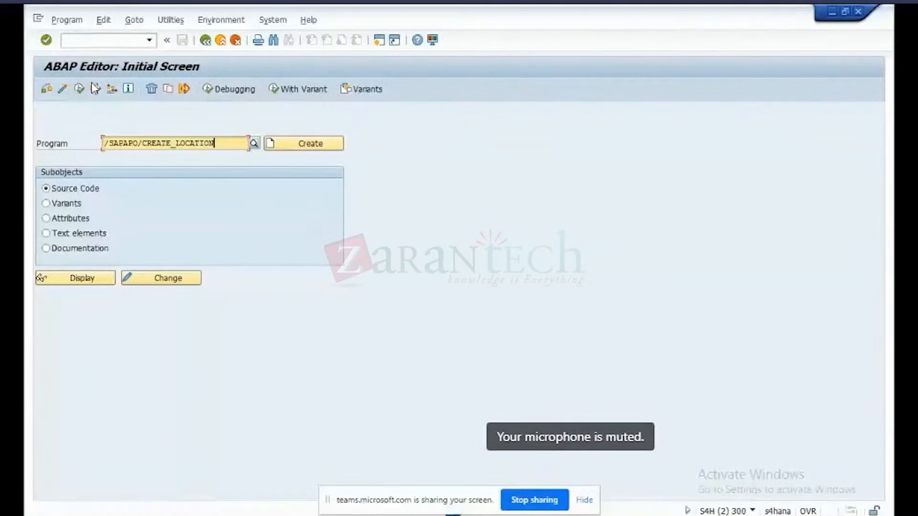
{"action": "left_click", "coordinate": [78, 89]}
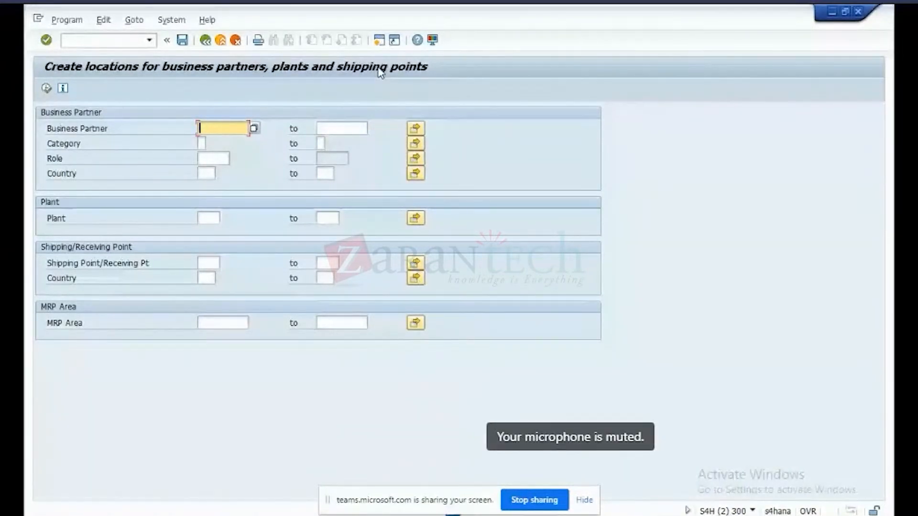
Run the location creation report for shipping point 2020 and return from the log to the selection screen
{"action": "left_click", "coordinate": [206, 263]}
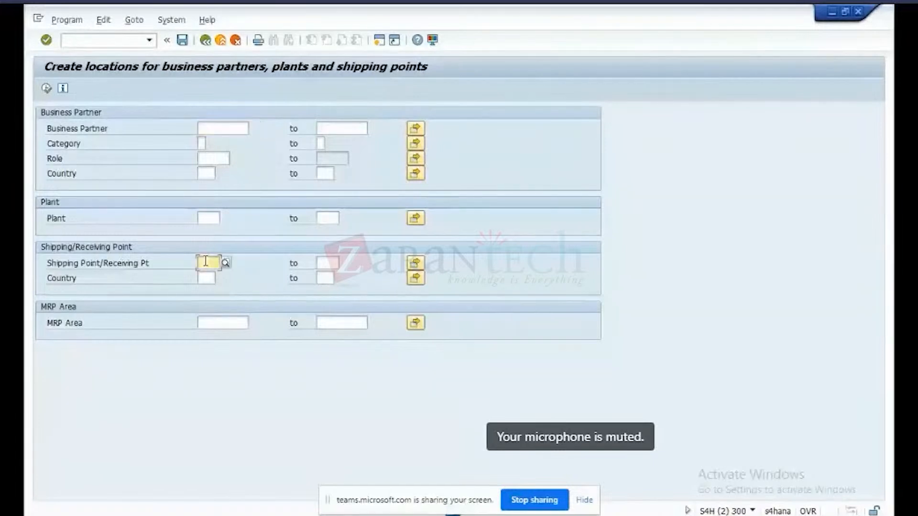
{"action": "type", "text": "202"}
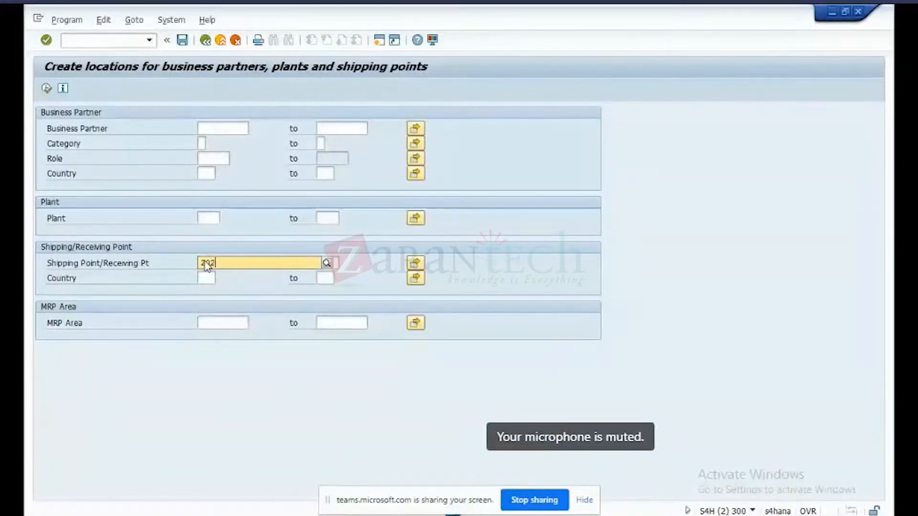
{"action": "type", "text": "0"}
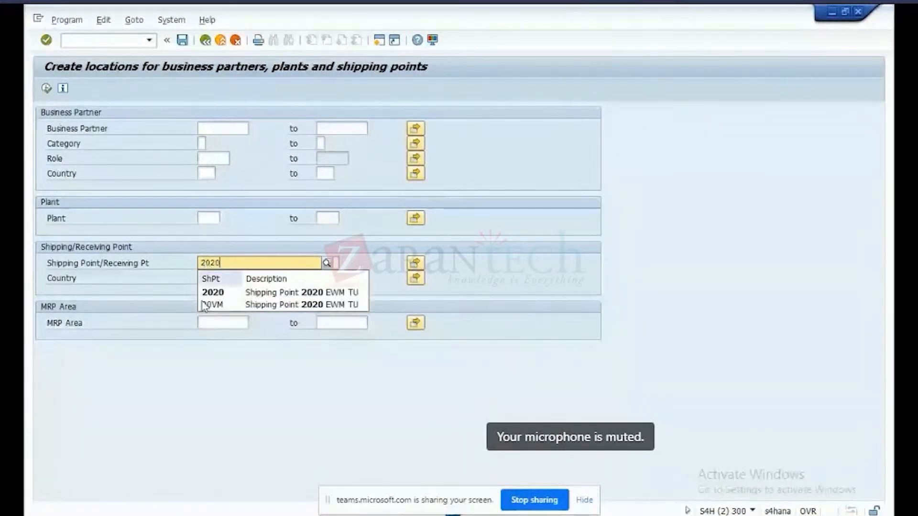
{"action": "left_click", "coordinate": [224, 295]}
{"action": "left_click", "coordinate": [46, 90]}
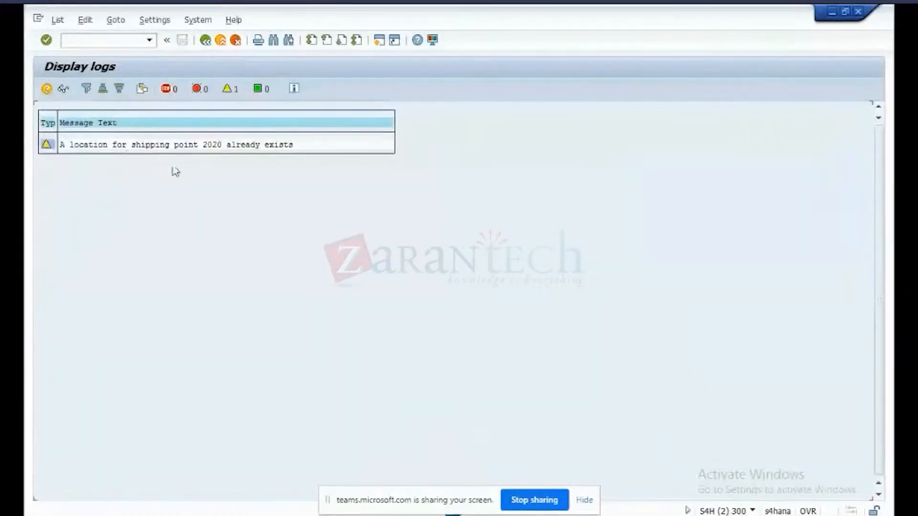
{"action": "left_click", "coordinate": [205, 41]}
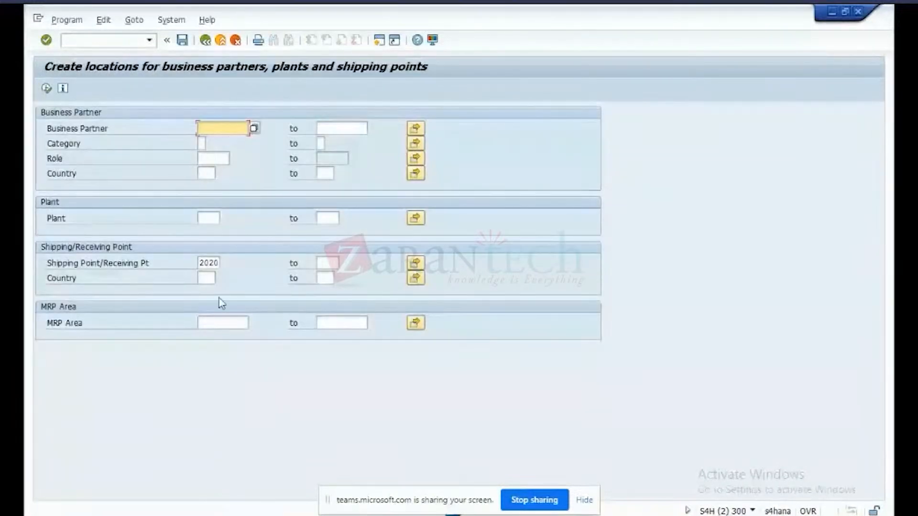
Clear the shipping point, run the report for a customer's business partner number, and return to the ABAP Editor initial screen
{"action": "left_click_drag", "start_coordinate": [199, 263], "coordinate": [228, 269]}
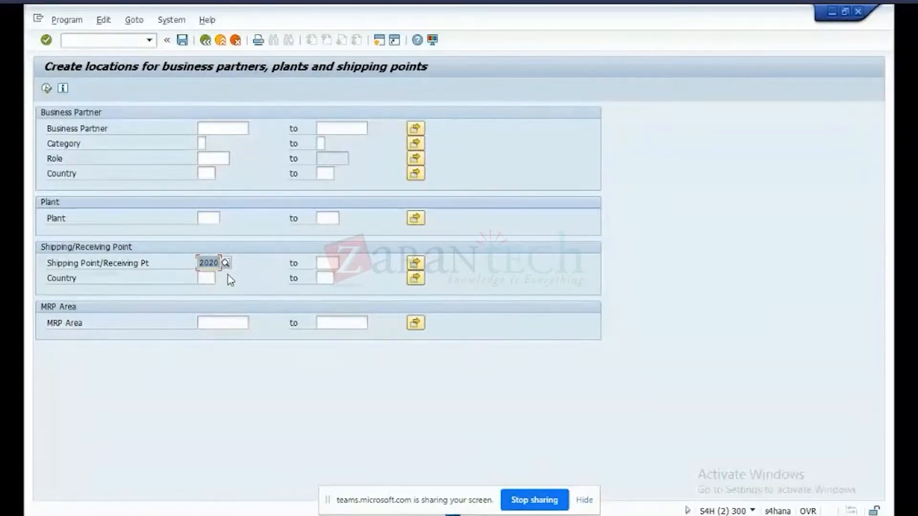
{"action": "key", "text": "Delete"}
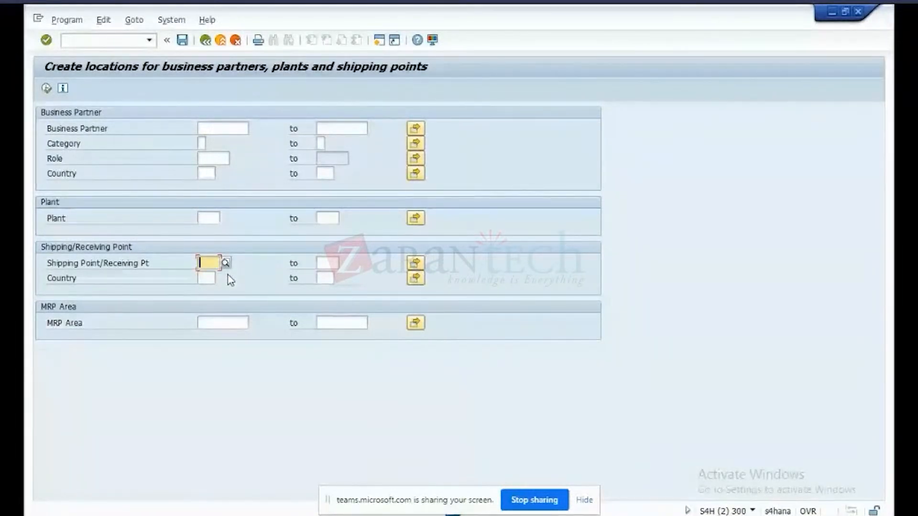
{"action": "left_click", "coordinate": [220, 129]}
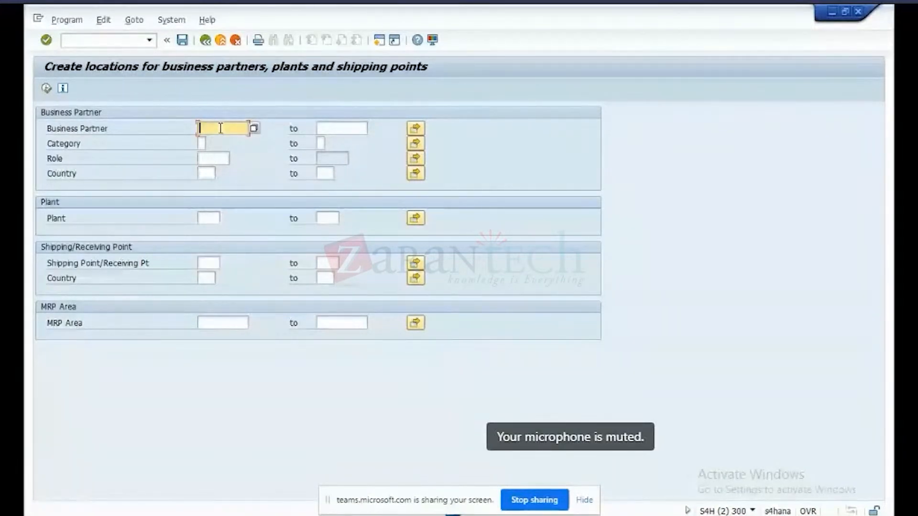
{"action": "left_click", "coordinate": [220, 128]}
{"action": "left_click", "coordinate": [221, 152]}
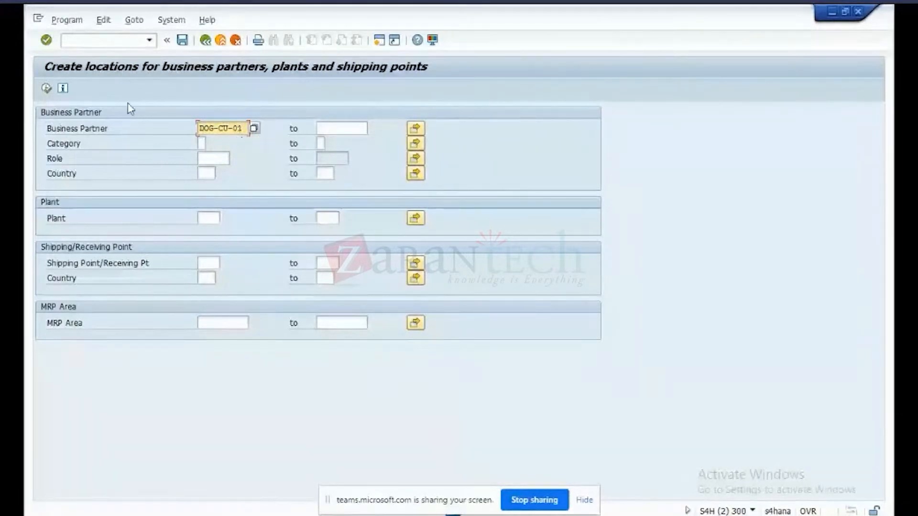
{"action": "left_click", "coordinate": [47, 88]}
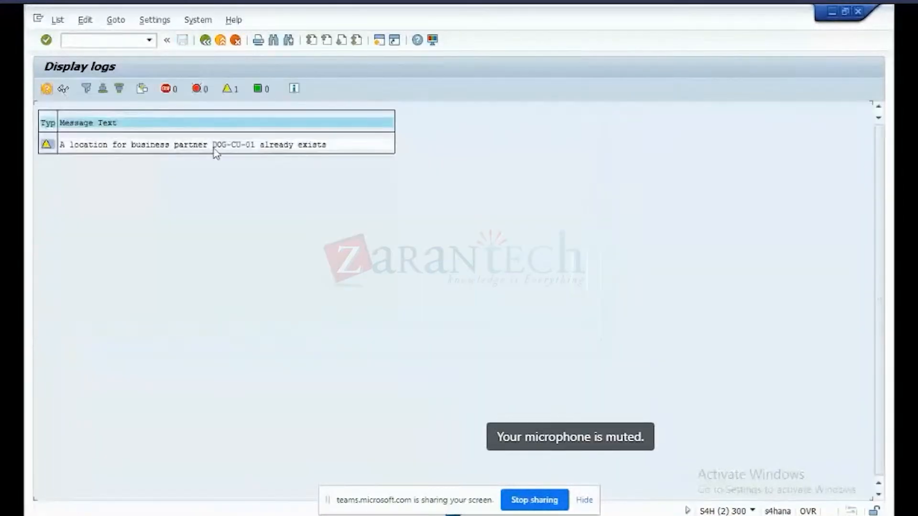
{"action": "left_click", "coordinate": [205, 40]}
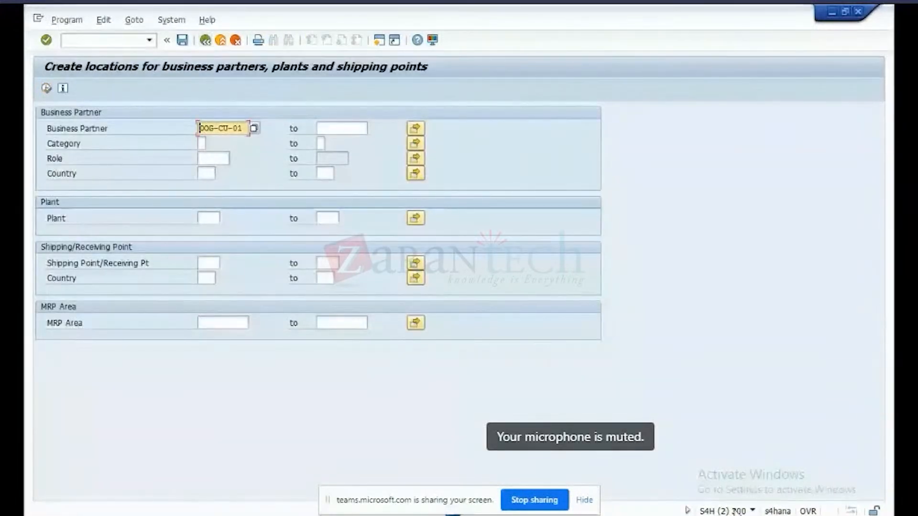
{"action": "left_click", "coordinate": [753, 511]}
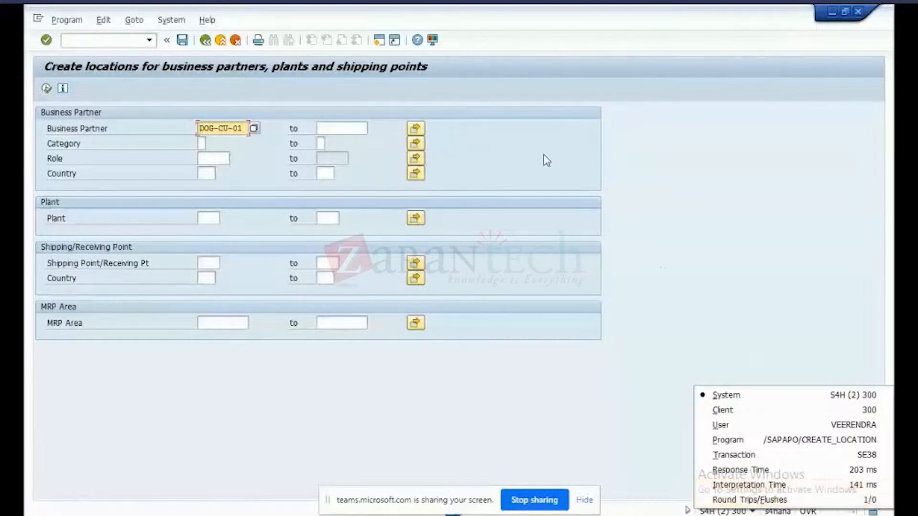
{"action": "left_click", "coordinate": [206, 41]}
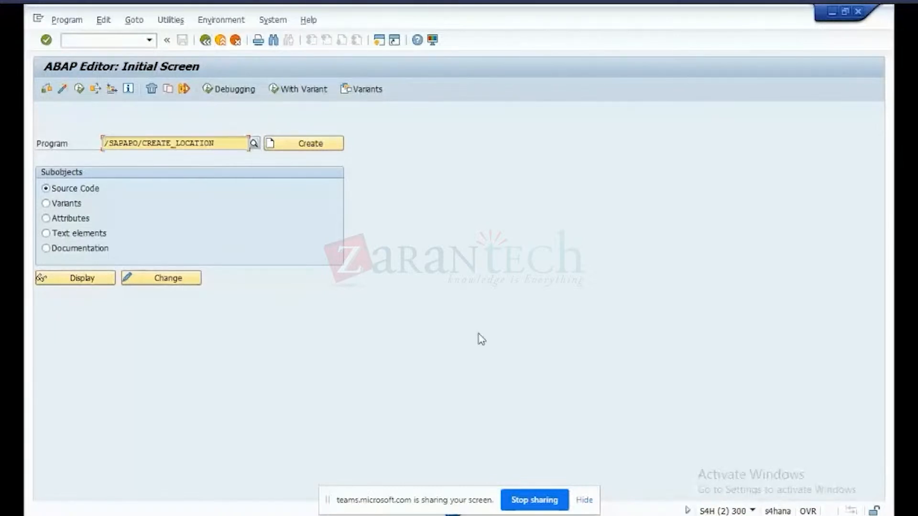
In the Notepad notes, replace the geocoding, geo routing and map display lines with STANDALONE-CIF, keeping a blank line above it
{"action": "left_click", "coordinate": [684, 515]}
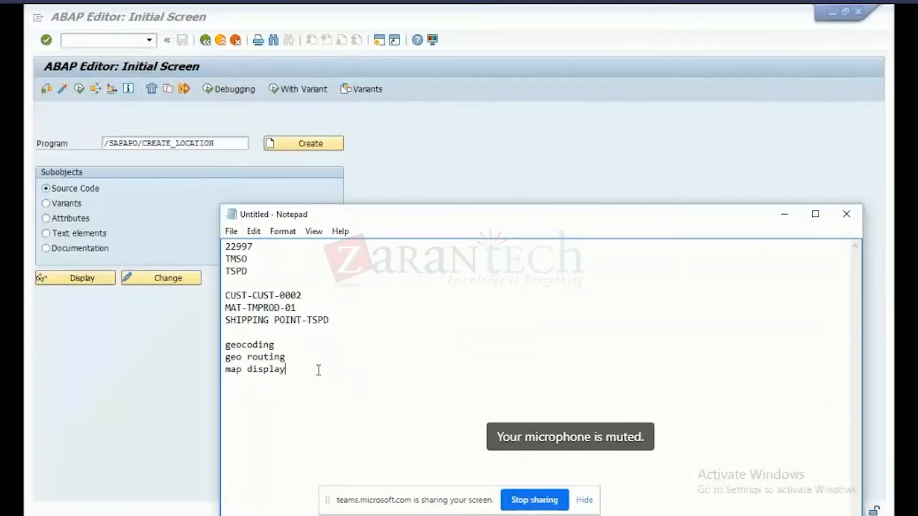
{"action": "left_click_drag", "start_coordinate": [318, 370], "coordinate": [199, 344]}
{"action": "key", "text": "BackSpace"}
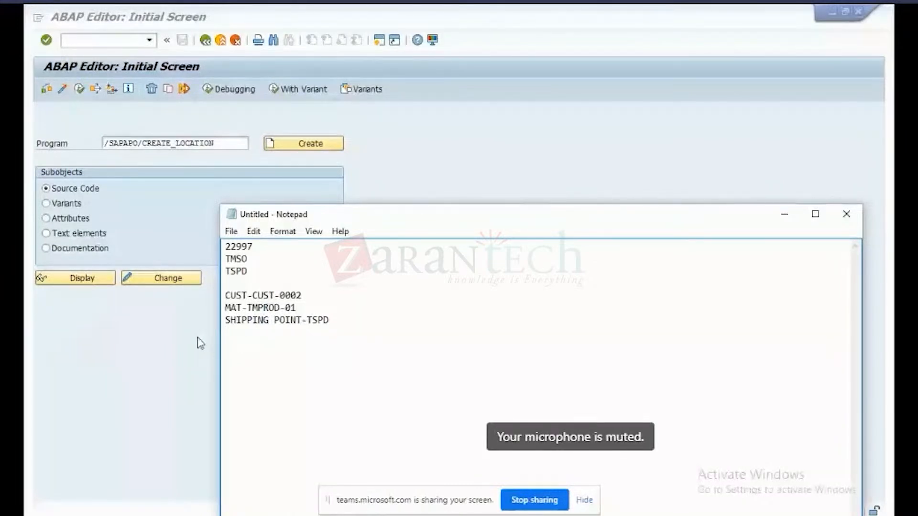
{"action": "type", "text": "STANALONE-CIF"}
{"action": "key", "text": "Left"}
{"action": "key", "text": "Left"}
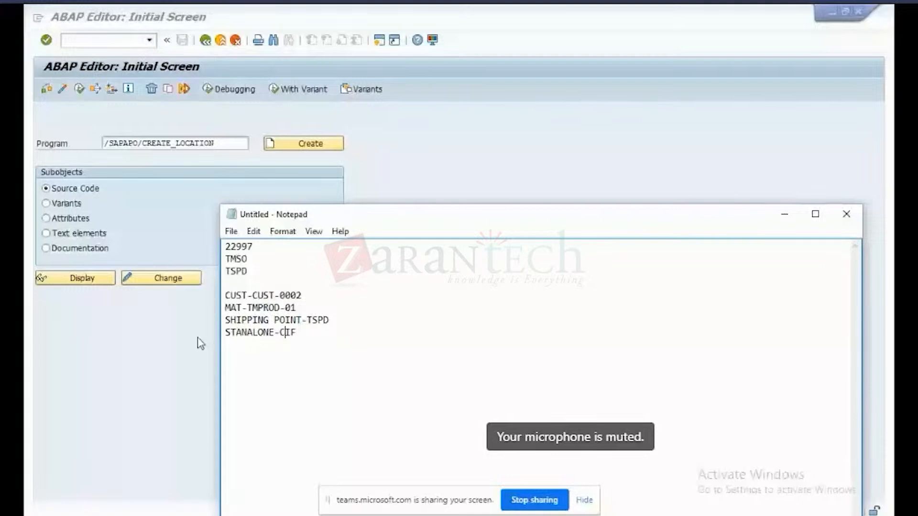
{"action": "key", "text": "Left"}
{"action": "key", "text": "Left"}
{"action": "key", "text": "Left"}
{"action": "key", "text": "Left"}
{"action": "key", "text": "Left"}
{"action": "key", "text": "Left"}
{"action": "key", "text": "Left"}
{"action": "type", "text": "D"}
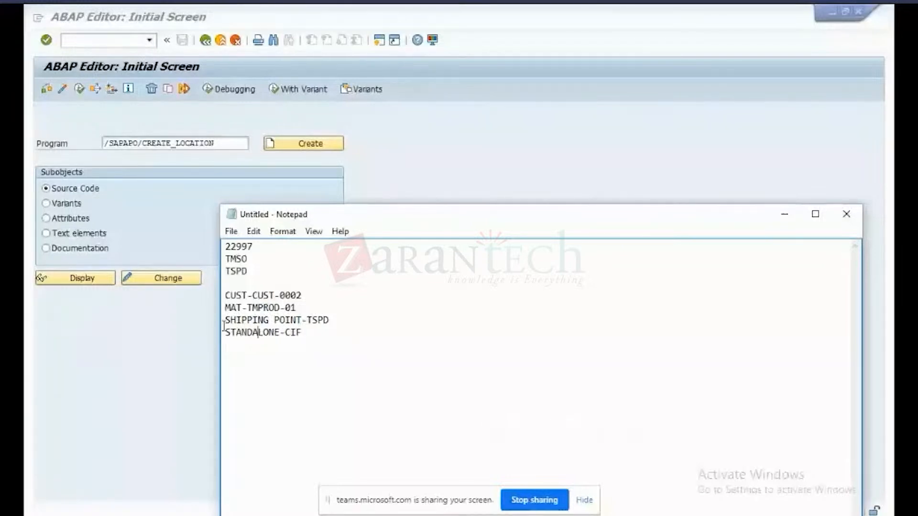
{"action": "left_click", "coordinate": [223, 333]}
{"action": "key", "text": "Return"}
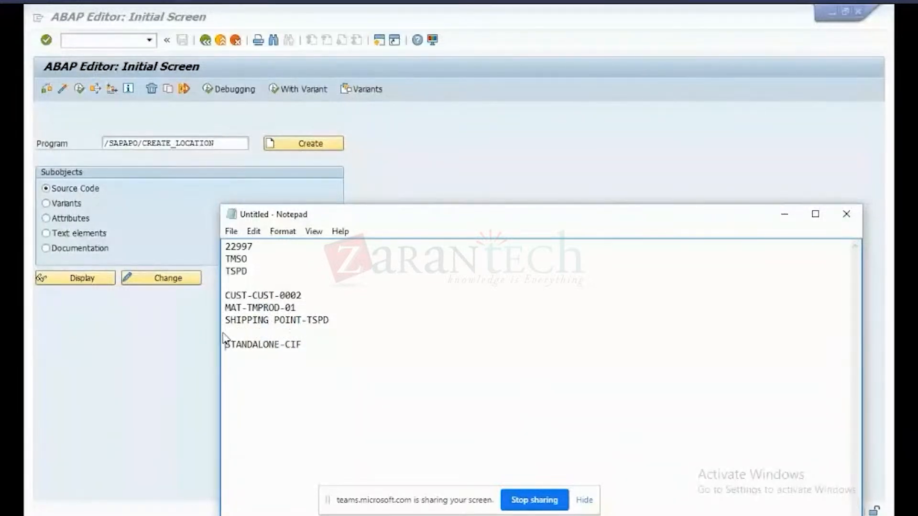
Add the line REPORT-S4HANA below STANDALONE-CIF in the notes
{"action": "left_click", "coordinate": [308, 345]}
{"action": "key", "text": "Return"}
{"action": "type", "text": "REPORT"}
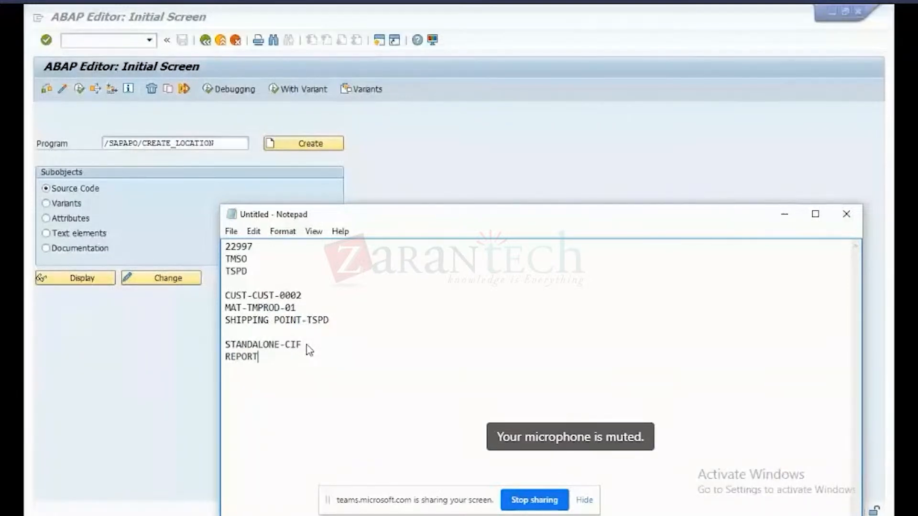
{"action": "key", "text": "BackSpace"}
{"action": "type", "text": "-S4HANA"}
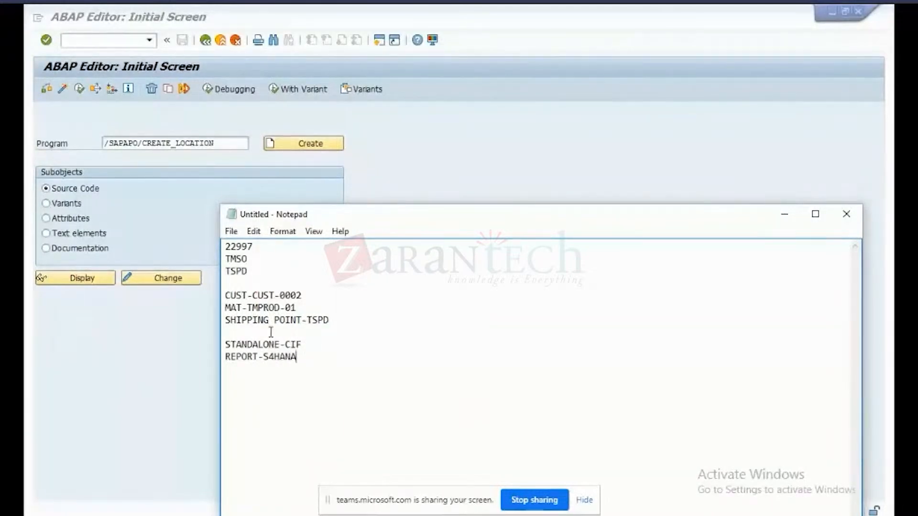
Highlight the customer number in the notes and minimize Notepad to return to the ABAP Editor
{"action": "left_click", "coordinate": [658, 515]}
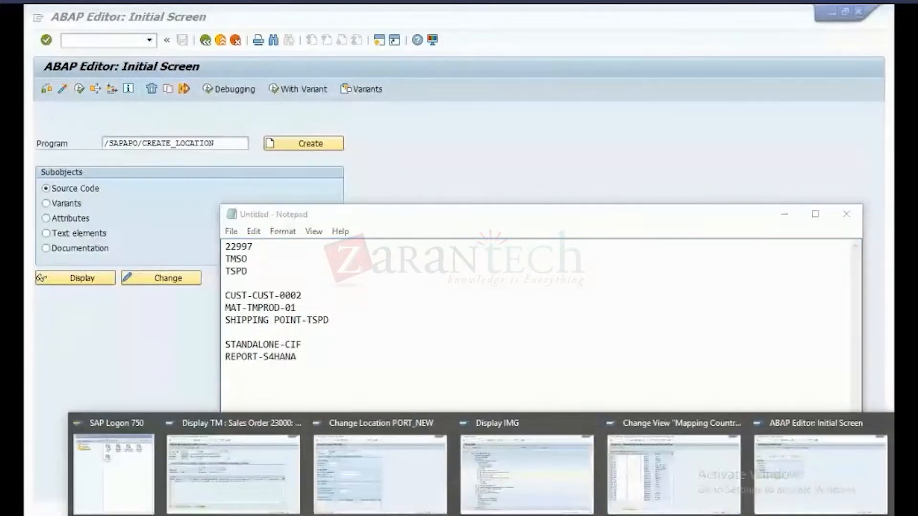
{"action": "left_click", "coordinate": [658, 515]}
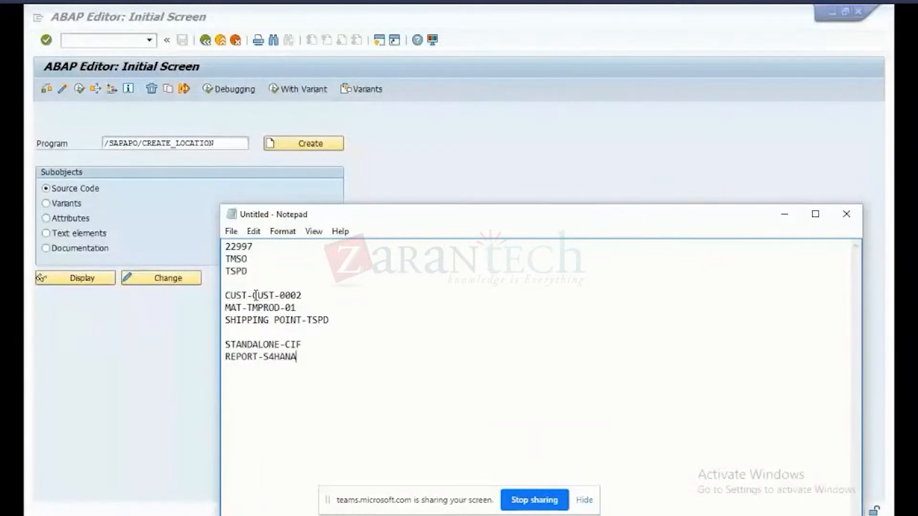
{"action": "left_click_drag", "start_coordinate": [253, 296], "coordinate": [302, 296]}
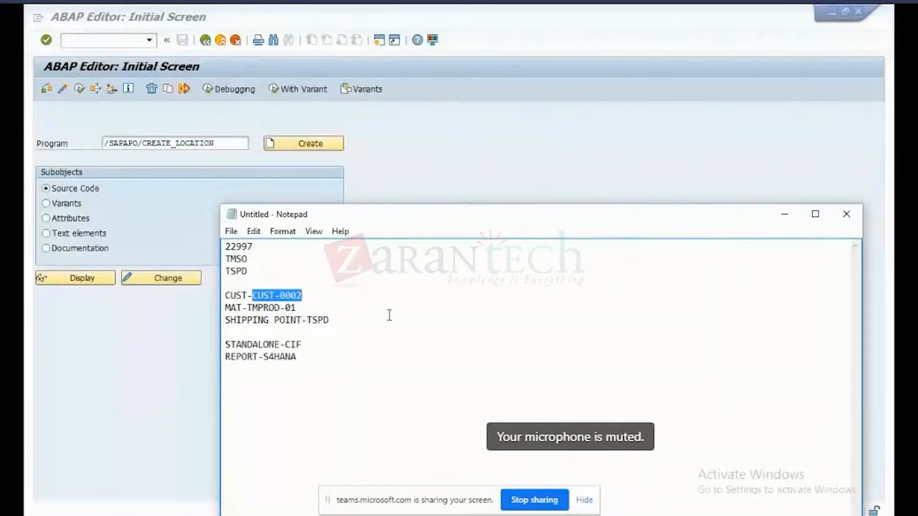
{"action": "left_click", "coordinate": [792, 220]}
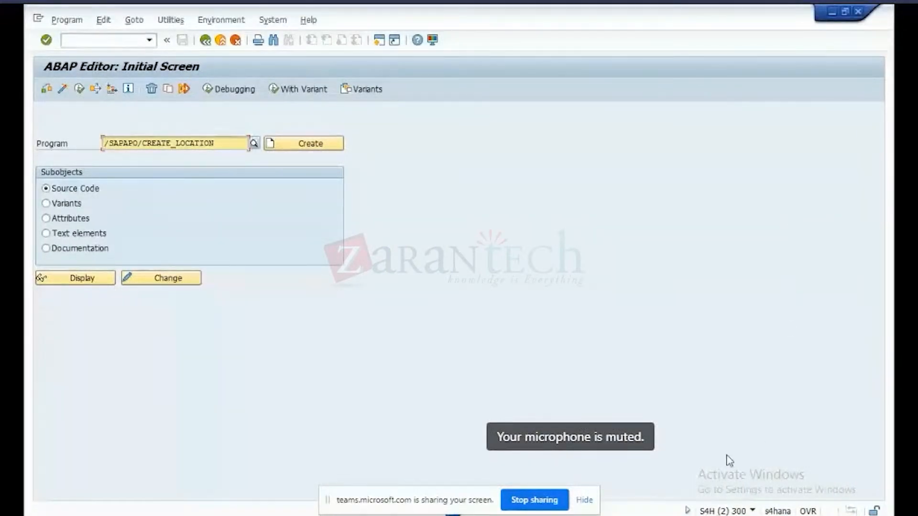
Switch through the Display IMG and Change Location PORT_NEW windows to the TM sales order display, and exit it to SAP Easy Access
{"action": "left_click", "coordinate": [545, 515]}
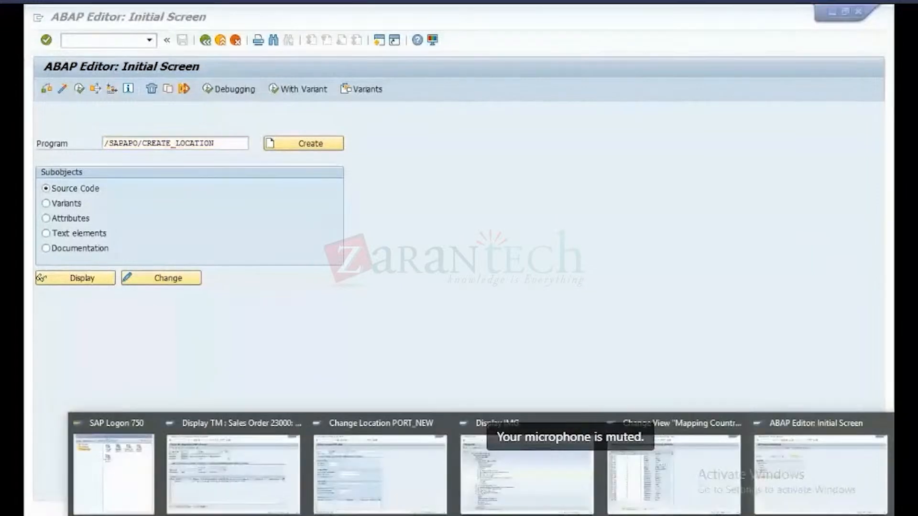
{"action": "left_click", "coordinate": [554, 487]}
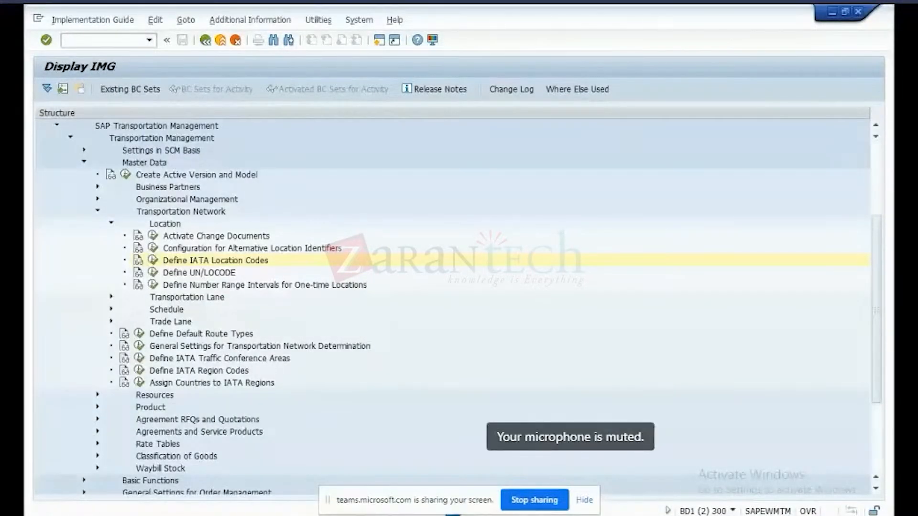
{"action": "left_click", "coordinate": [452, 515]}
{"action": "left_click", "coordinate": [407, 498]}
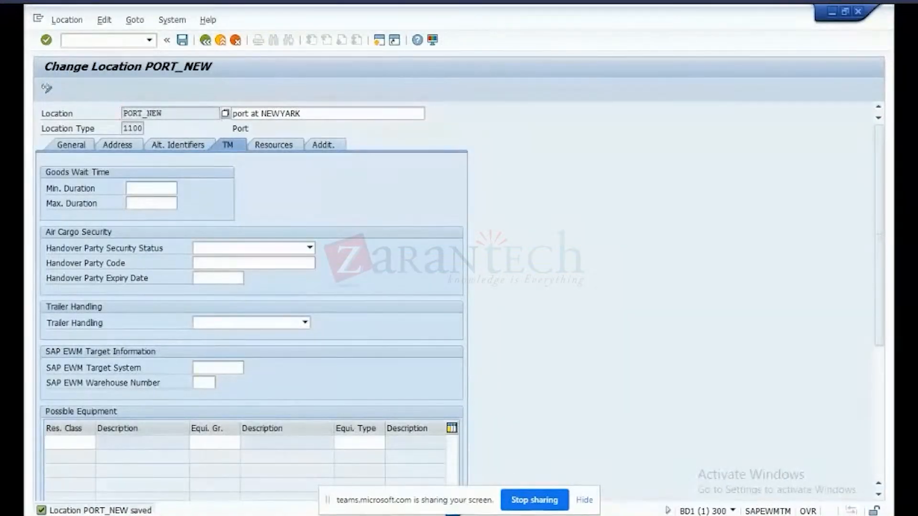
{"action": "left_click", "coordinate": [452, 515]}
{"action": "left_click", "coordinate": [225, 454]}
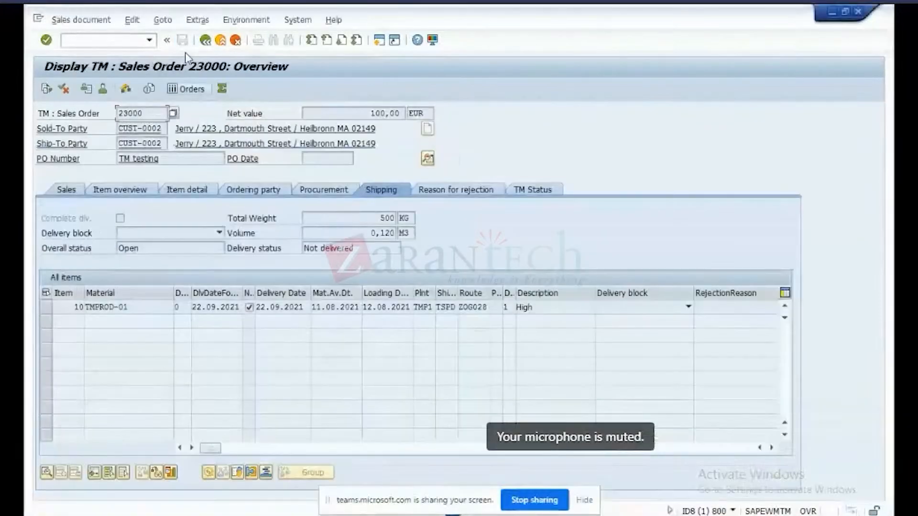
{"action": "left_click", "coordinate": [207, 41]}
{"action": "left_click", "coordinate": [207, 41]}
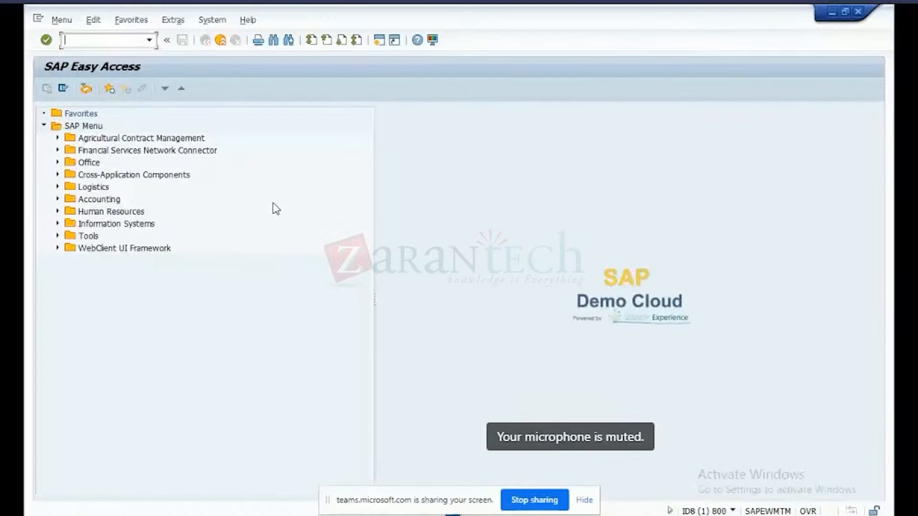
Open the Create Integration Model transaction (CFM1) and set the model name to CUST_TM
{"action": "type", "text": "d"}
{"action": "type", "text": "M1"}
{"action": "key", "text": "Return"}
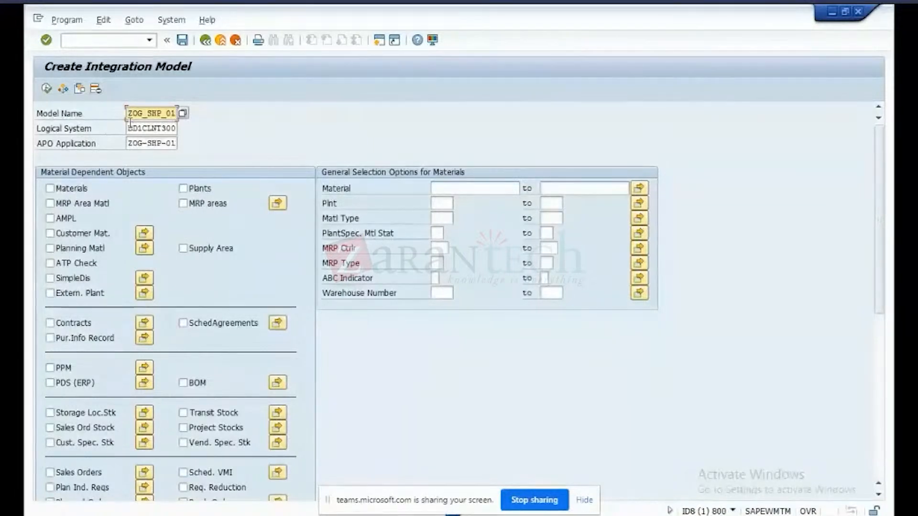
{"action": "left_click_drag", "start_coordinate": [127, 114], "coordinate": [248, 120]}
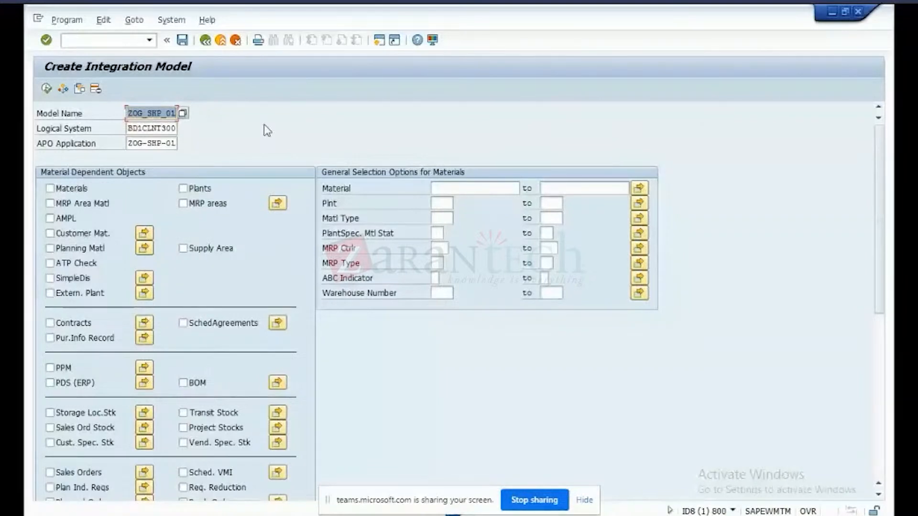
{"action": "type", "text": "CUS"}
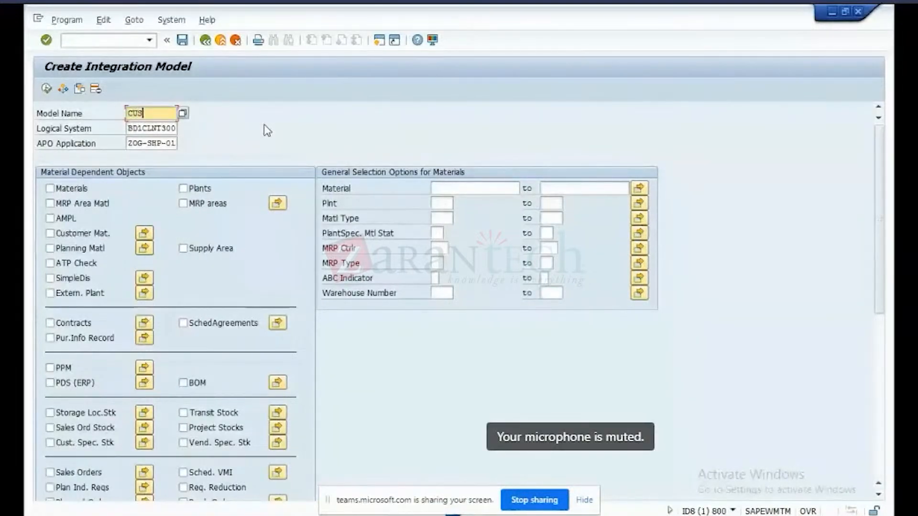
{"action": "type", "text": "T_TM"}
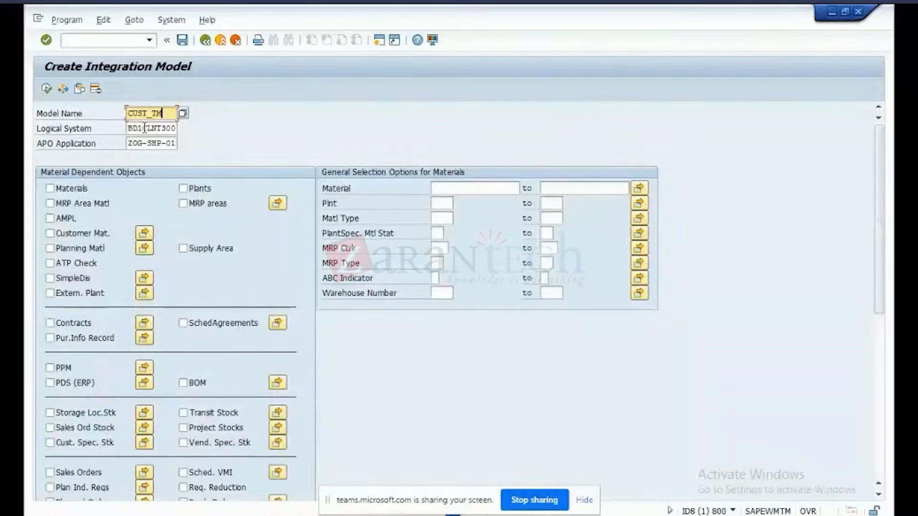
Replace the APO application of the integration model with ZOG-CUS-01 from the earlier entries
{"action": "left_click", "coordinate": [136, 143]}
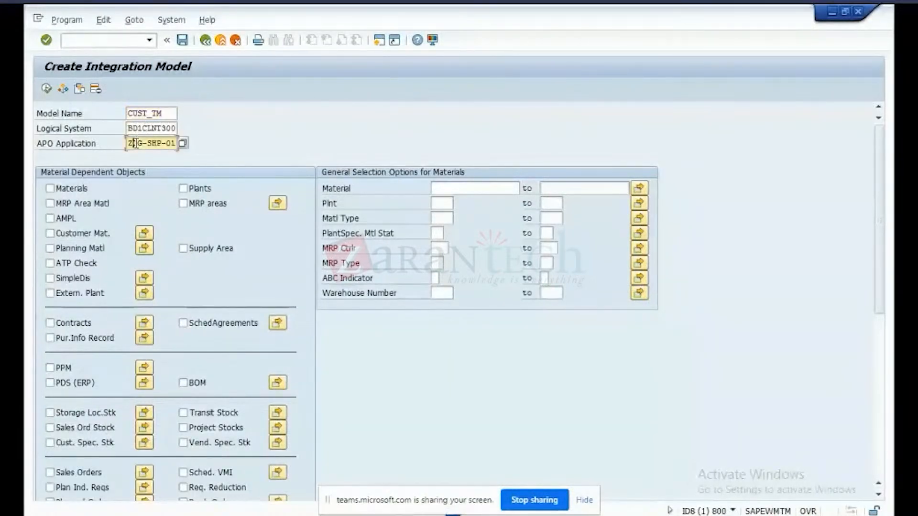
{"action": "left_click_drag", "start_coordinate": [128, 143], "coordinate": [244, 157]}
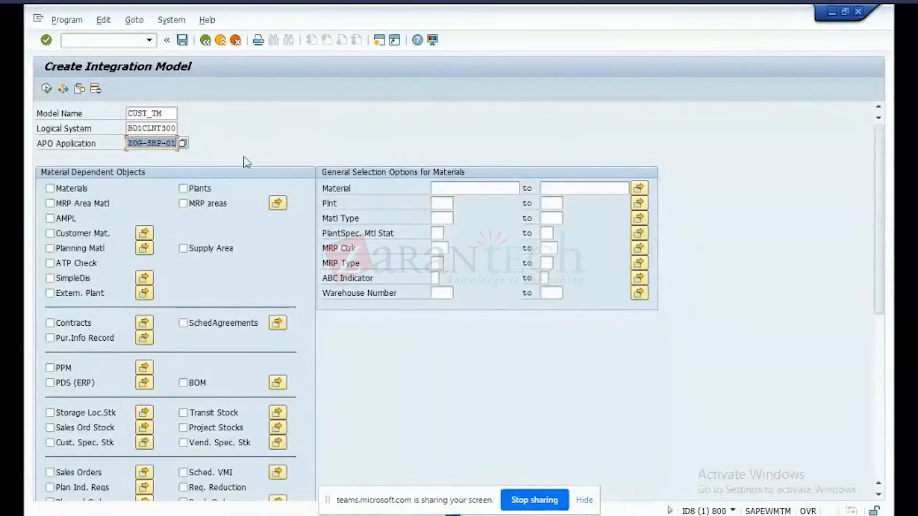
{"action": "key", "text": "Delete"}
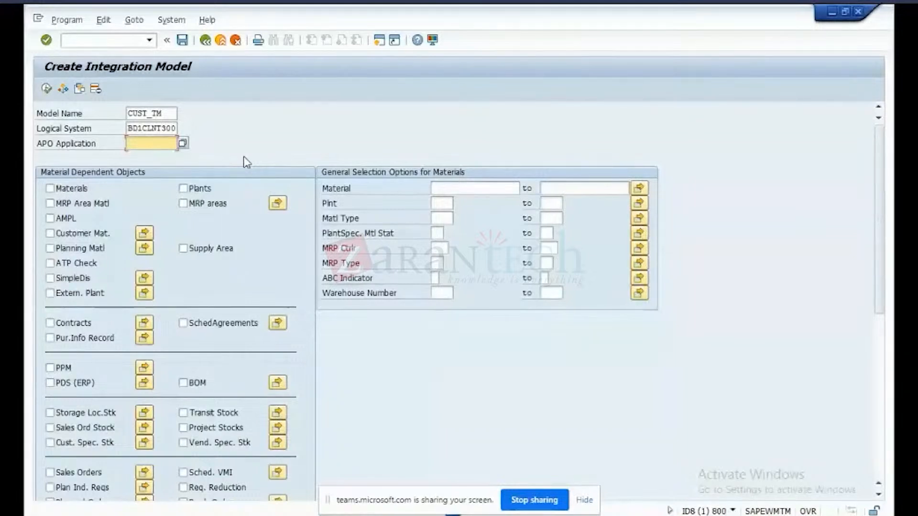
{"action": "key", "text": "space"}
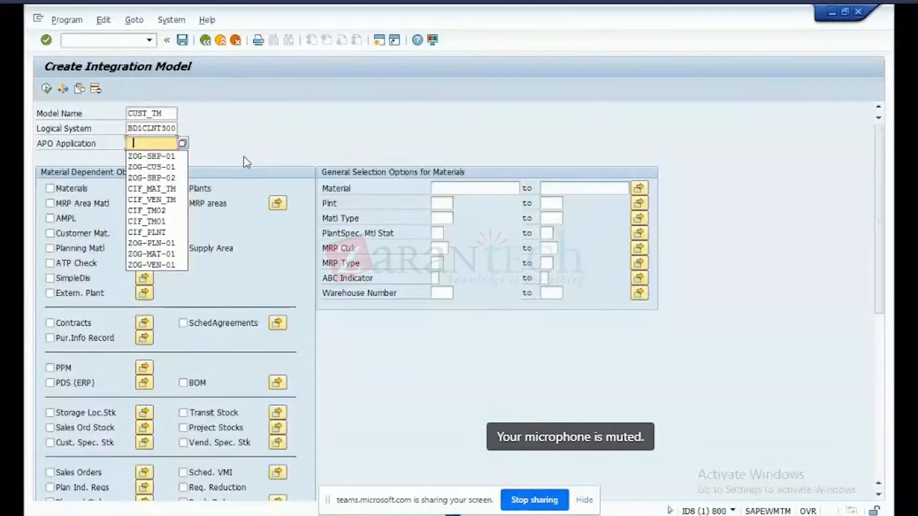
{"action": "left_click", "coordinate": [167, 167]}
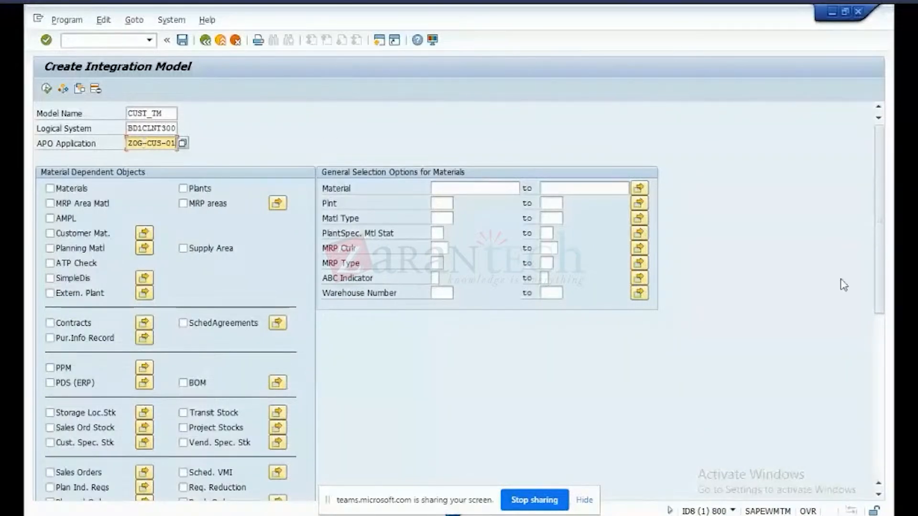
Include Customers from the material independent objects and enter the customer number in their selection options
{"action": "left_click_drag", "start_coordinate": [878, 304], "coordinate": [872, 354]}
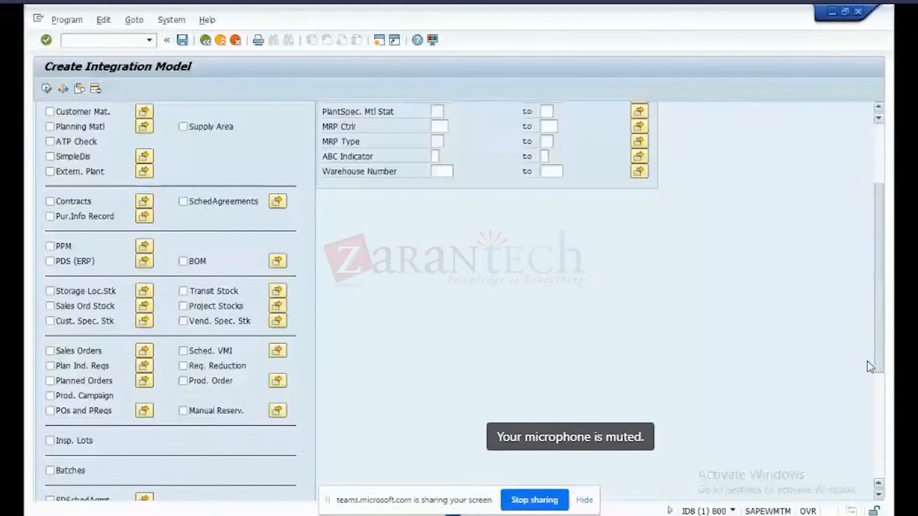
{"action": "scroll", "coordinate": [512, 379], "scroll_direction": "down", "scroll_amount": 5}
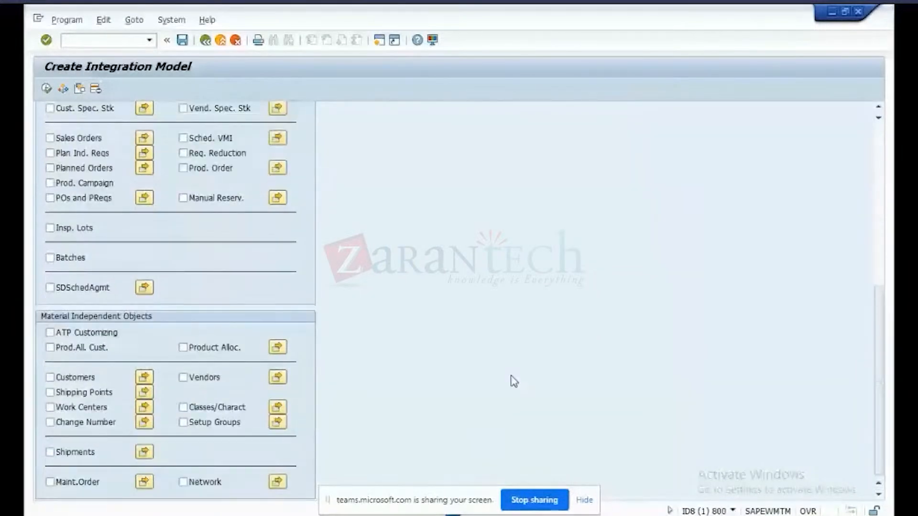
{"action": "left_click", "coordinate": [50, 378]}
{"action": "left_click", "coordinate": [145, 379]}
{"action": "left_click", "coordinate": [453, 378]}
{"action": "type", "text": "CUST-0002"}
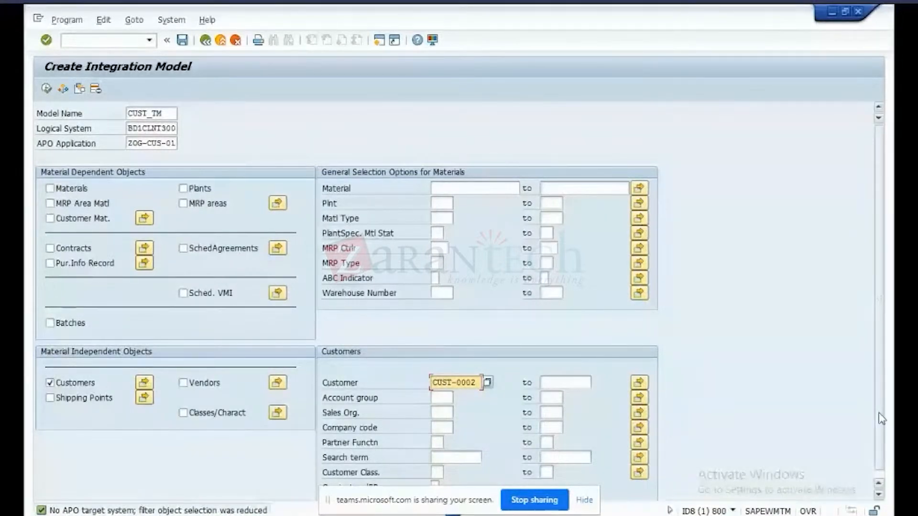
Set the Create Loc./BP option of the customer selection to Create Both
{"action": "left_click_drag", "start_coordinate": [883, 419], "coordinate": [883, 426]}
{"action": "left_click", "coordinate": [437, 479]}
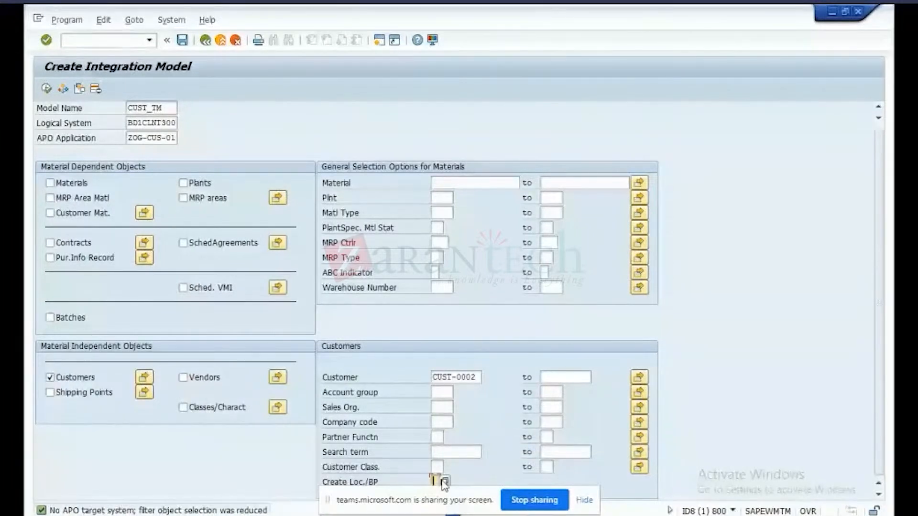
{"action": "left_click", "coordinate": [444, 482]}
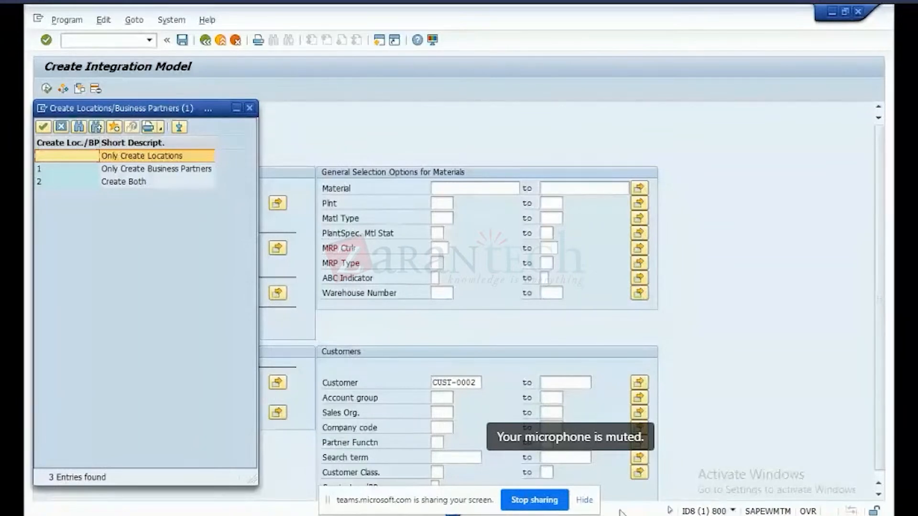
{"action": "key", "text": "alt+Tab"}
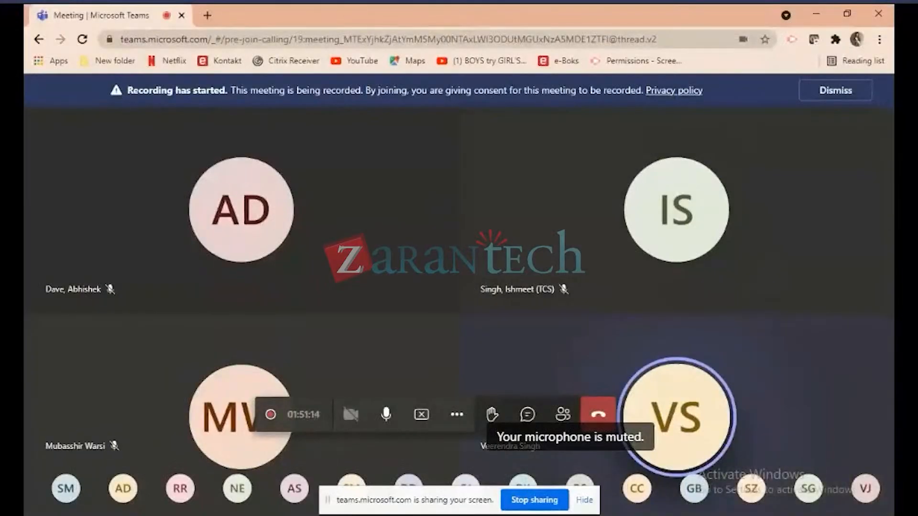
{"action": "left_click", "coordinate": [690, 486]}
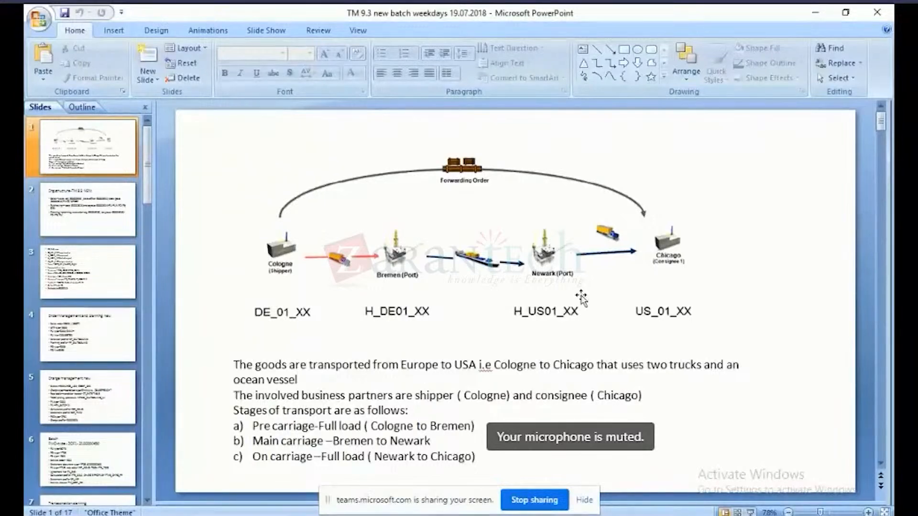
{"action": "mouse_move", "coordinate": [565, 515]}
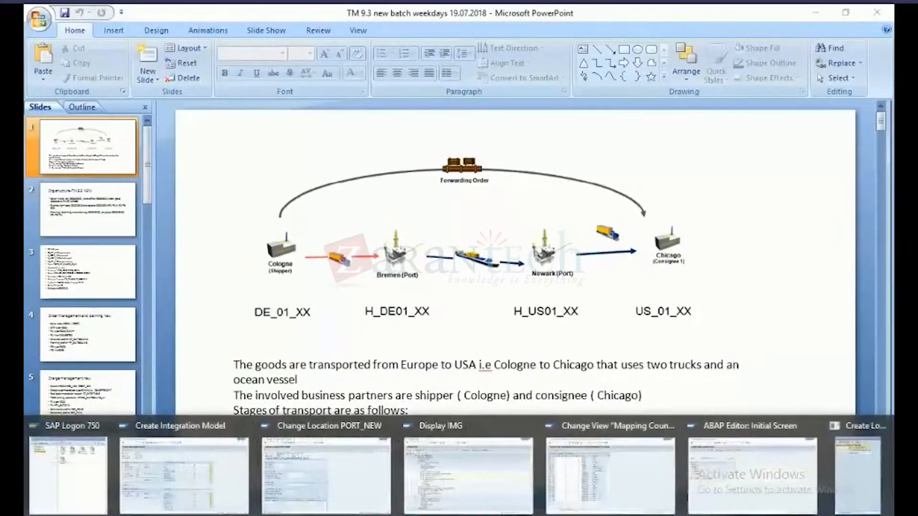
{"action": "left_click", "coordinate": [859, 467]}
{"action": "double_click", "coordinate": [107, 184]}
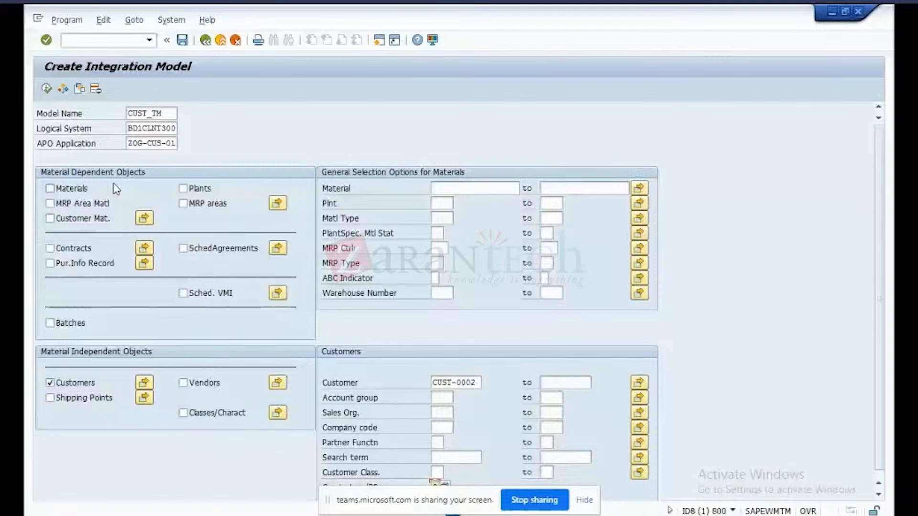
Execute the customer selection and generate the integration model CUST_TM from the resulting Customers filter object
{"action": "left_click", "coordinate": [46, 88]}
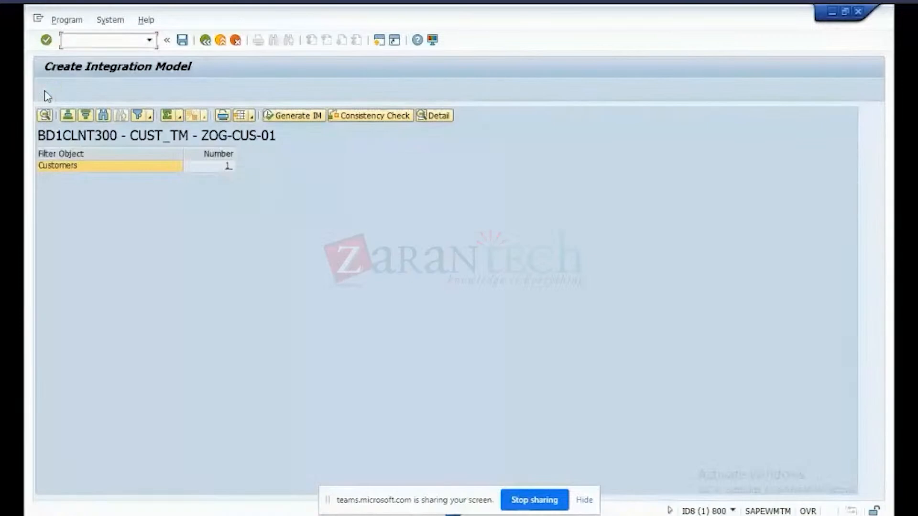
{"action": "left_click", "coordinate": [123, 173]}
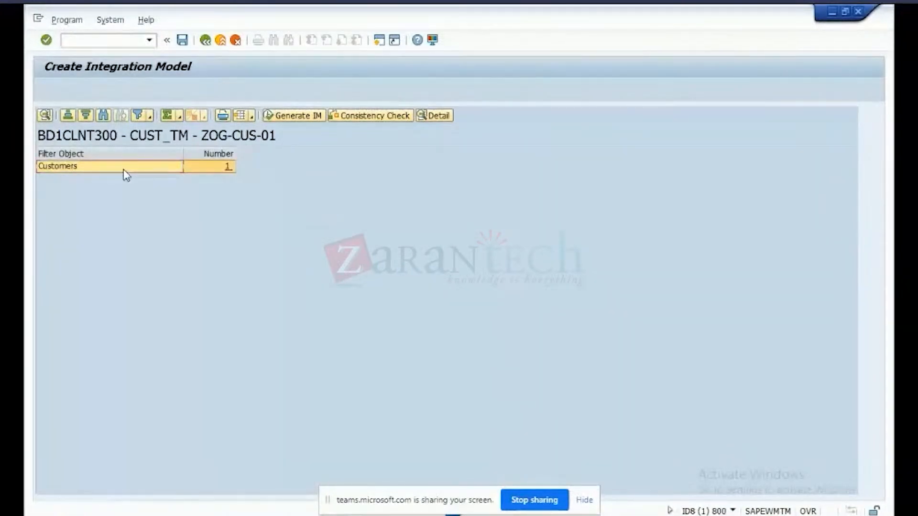
{"action": "left_click", "coordinate": [308, 120]}
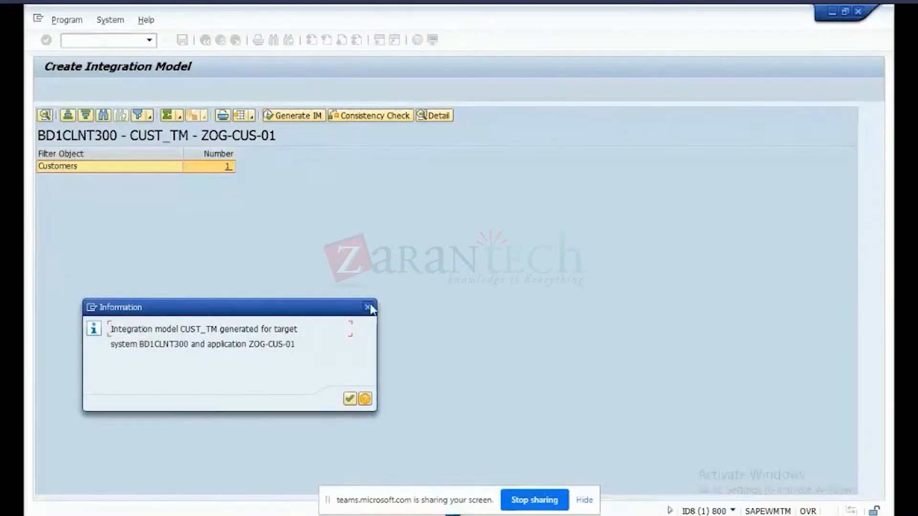
{"action": "left_click", "coordinate": [350, 401]}
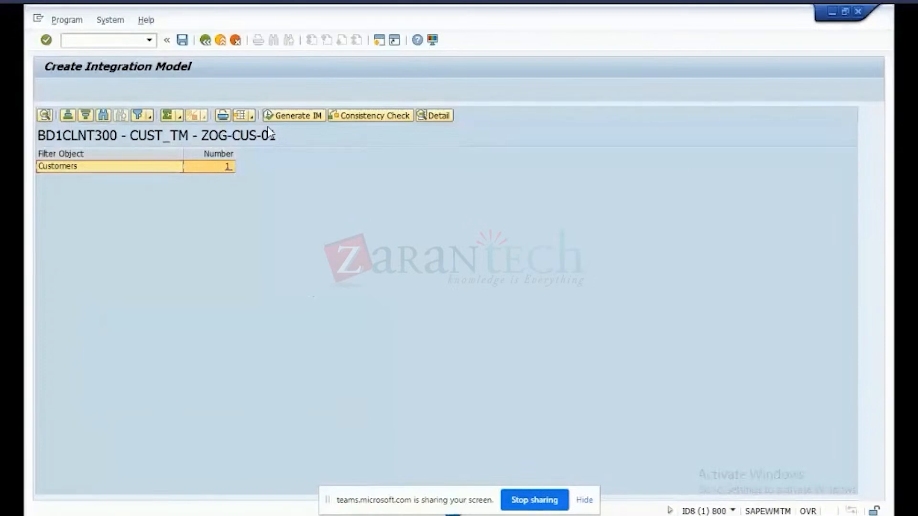
Run a consistency check on the integration model and return to SAP Easy Access
{"action": "left_click", "coordinate": [349, 119]}
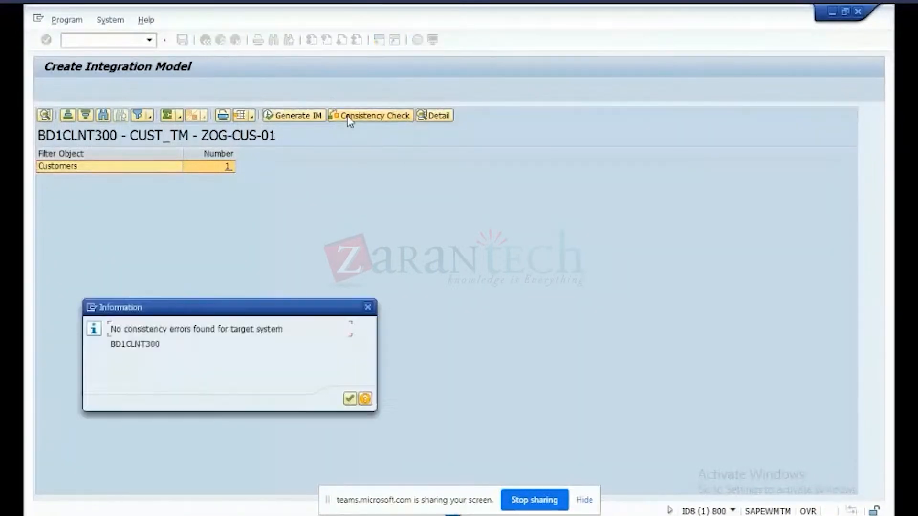
{"action": "left_click", "coordinate": [349, 400]}
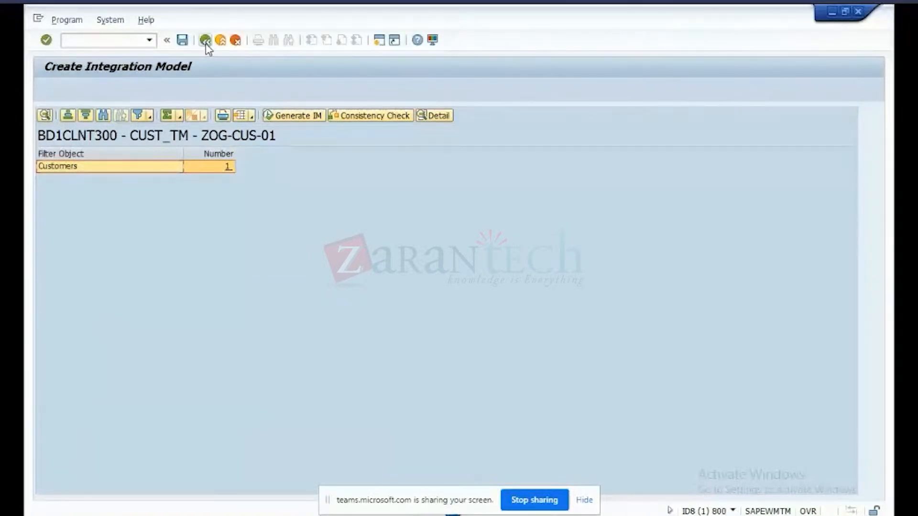
{"action": "left_click", "coordinate": [205, 42]}
{"action": "left_click", "coordinate": [206, 41]}
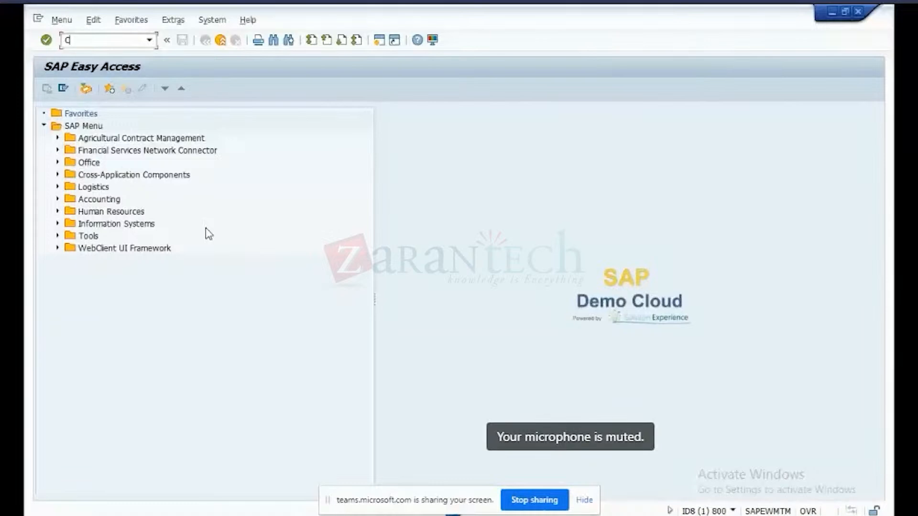
Open transaction CFM3 and list model CUST_TM, application ZOG-CUS-01, with the Activate Newest Version action
{"action": "type", "text": "CFM3"}
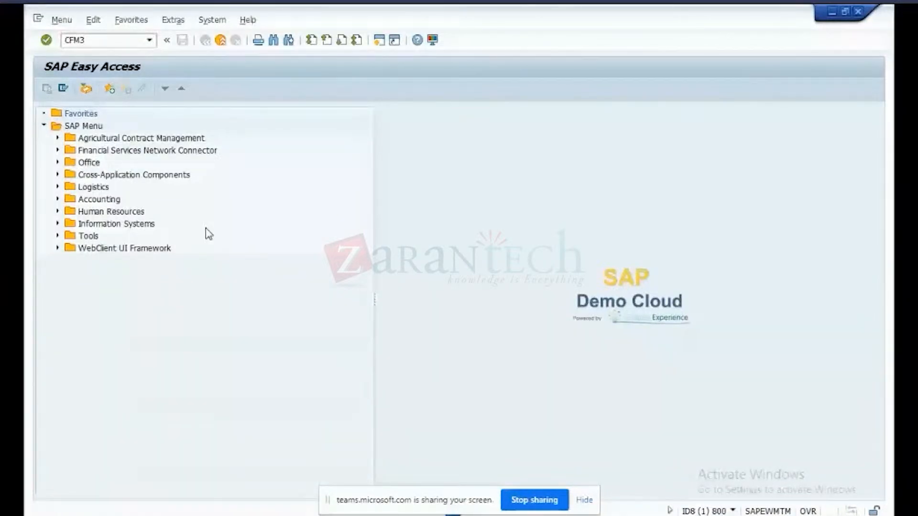
{"action": "key", "text": "Return"}
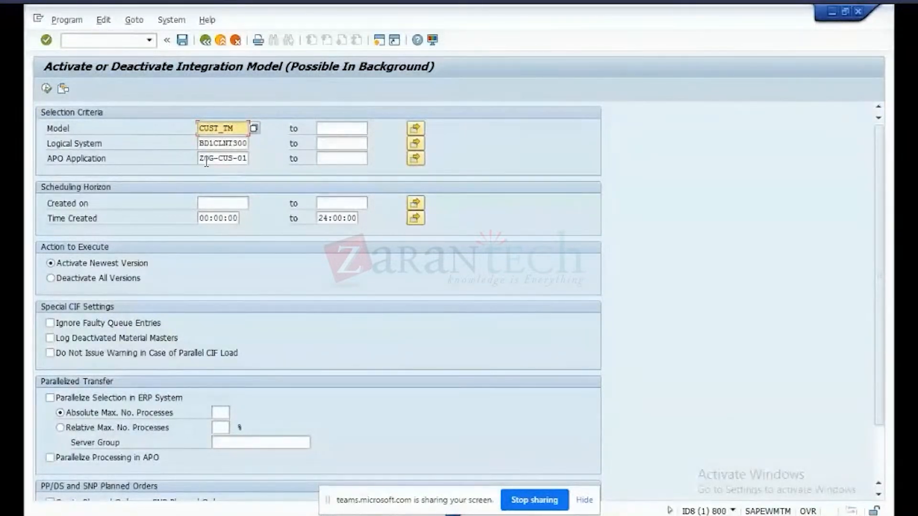
{"action": "left_click", "coordinate": [46, 89]}
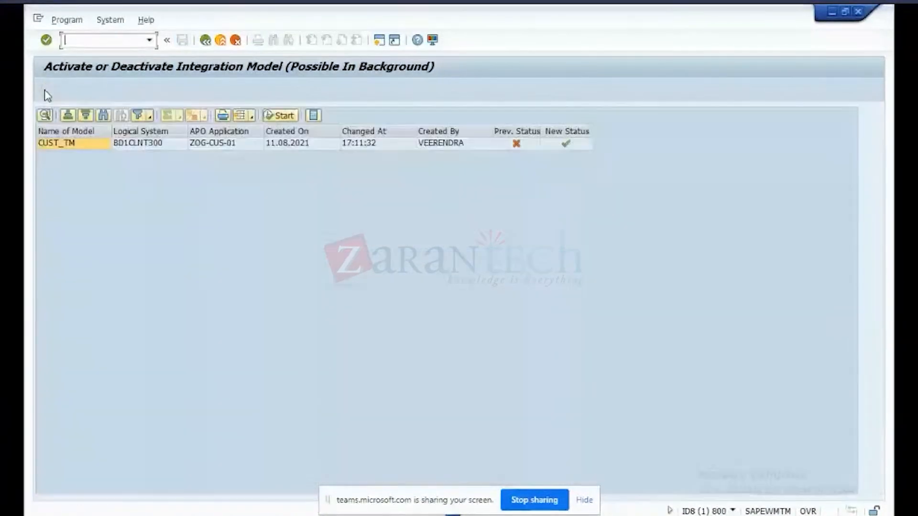
Start the activation of CUST_TM, ignoring the blocked inbound queue and declining the branch to the application log
{"action": "left_click", "coordinate": [86, 149]}
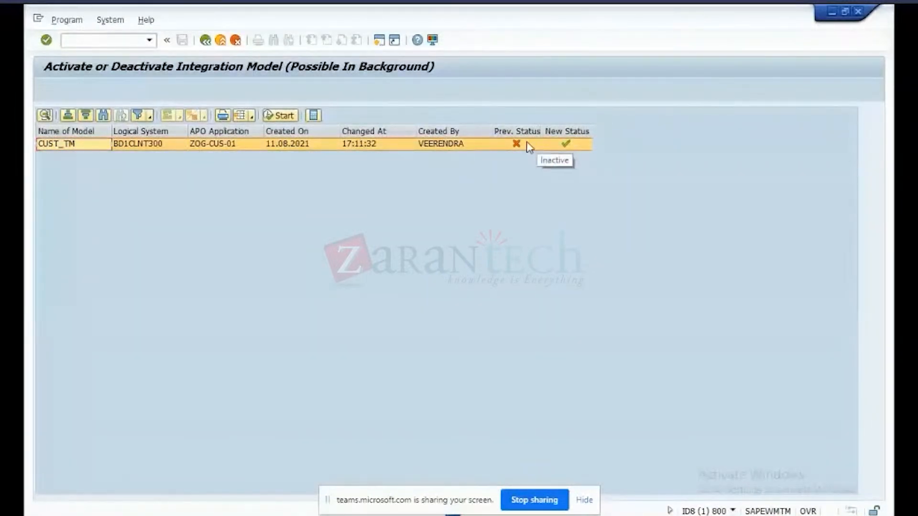
{"action": "left_click", "coordinate": [282, 116]}
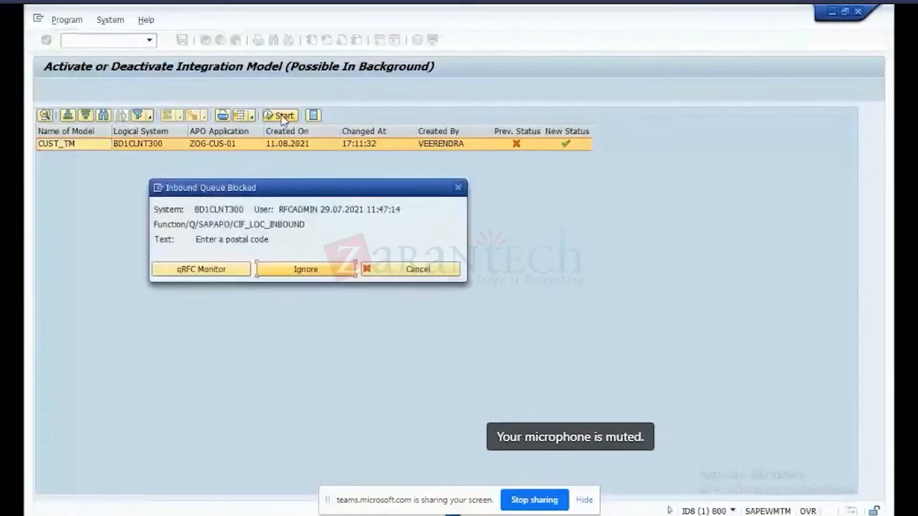
{"action": "left_click", "coordinate": [306, 270]}
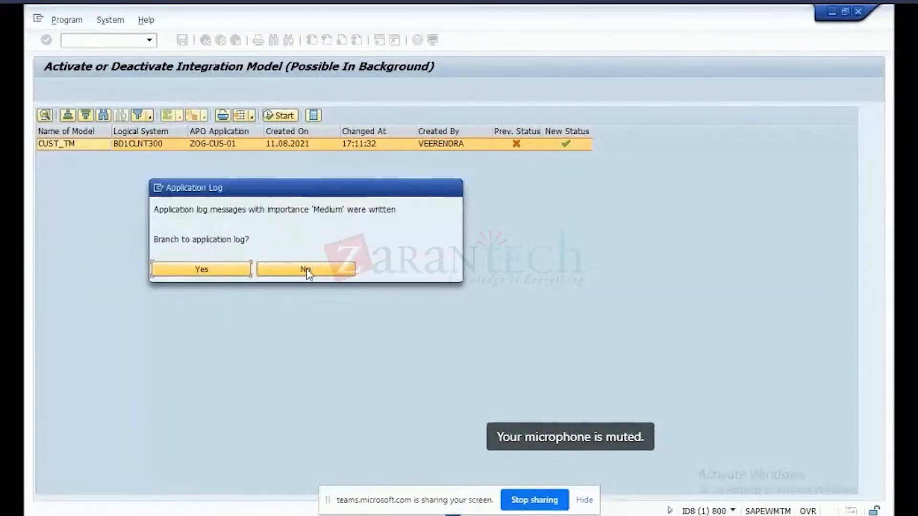
{"action": "left_click", "coordinate": [307, 270]}
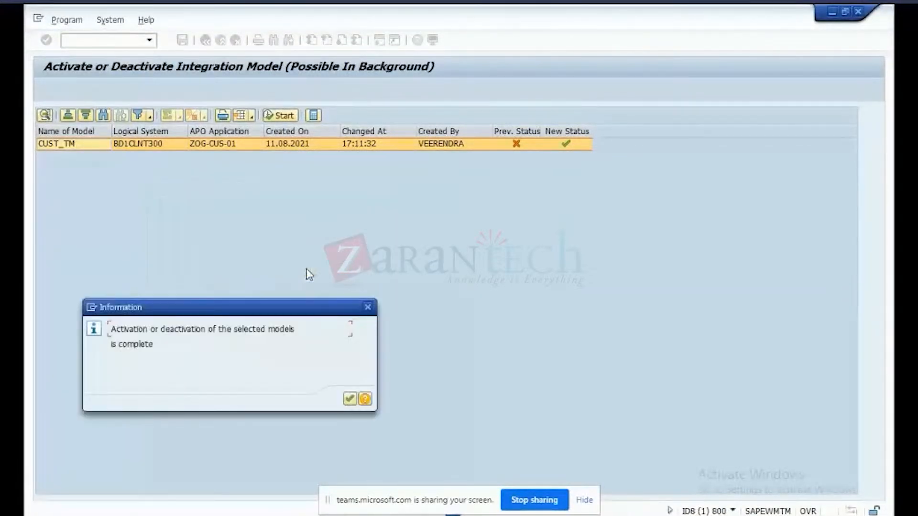
{"action": "left_click", "coordinate": [350, 400]}
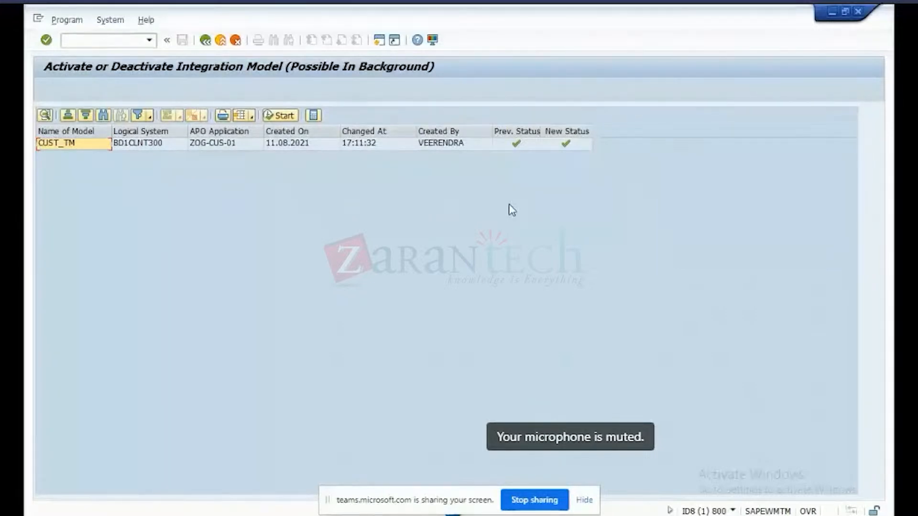
Leave the activation transaction and reopen Create Integration Model
{"action": "left_click", "coordinate": [205, 39]}
{"action": "left_click", "coordinate": [206, 41]}
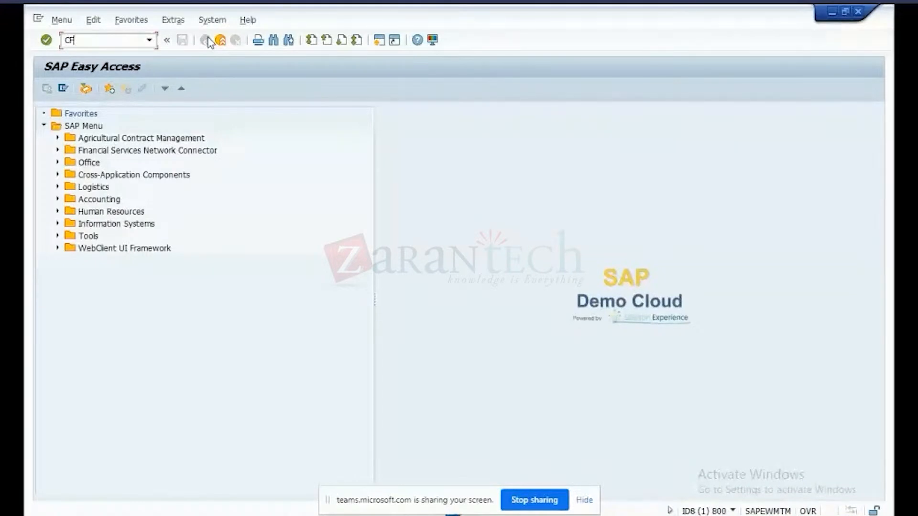
{"action": "key", "text": "Return"}
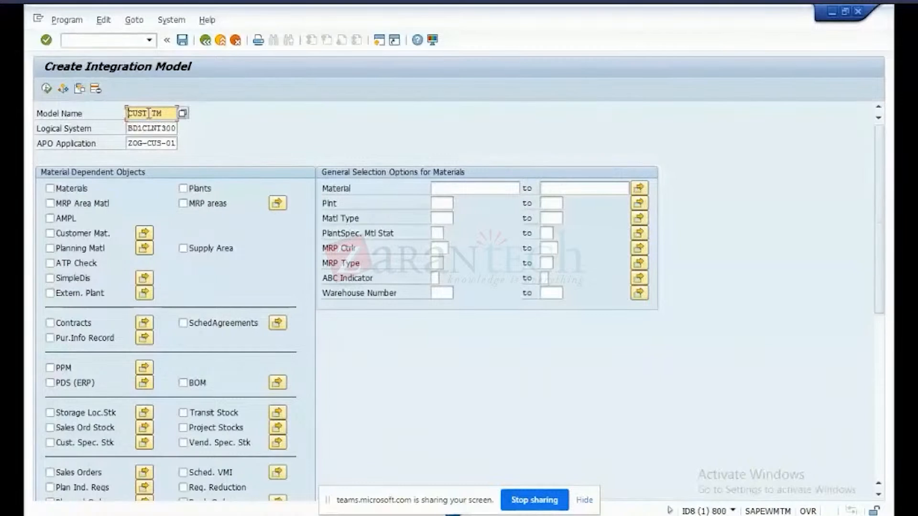
Set the model name to SHP_TM and the APO application to ZOG-SHP-01 for the new integration model
{"action": "left_click_drag", "start_coordinate": [146, 114], "coordinate": [104, 113]}
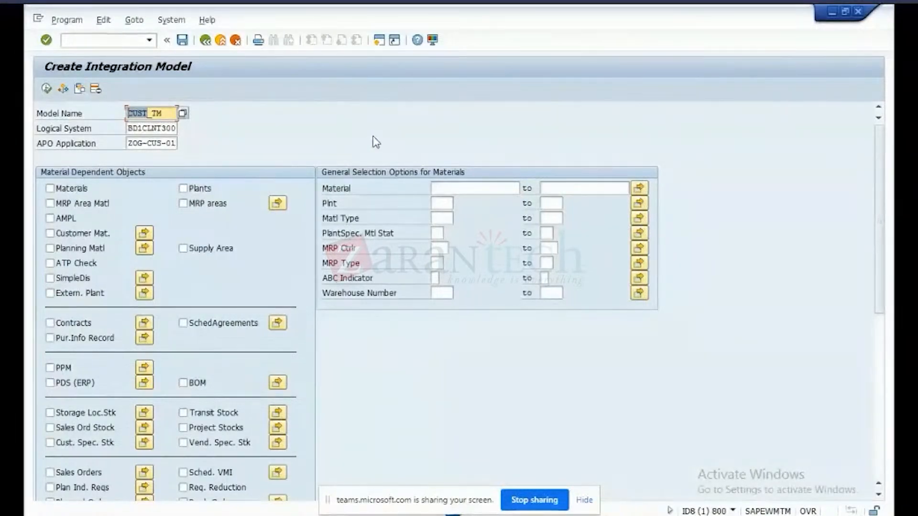
{"action": "type", "text": "SHP"}
{"action": "key", "text": "Delete"}
{"action": "type", "text": "_TM"}
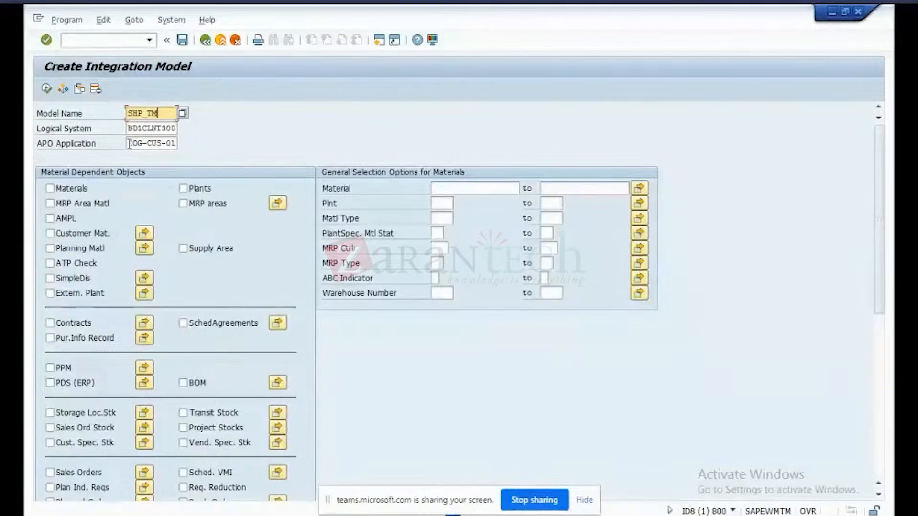
{"action": "left_click_drag", "start_coordinate": [129, 143], "coordinate": [219, 144]}
{"action": "key", "text": "Delete"}
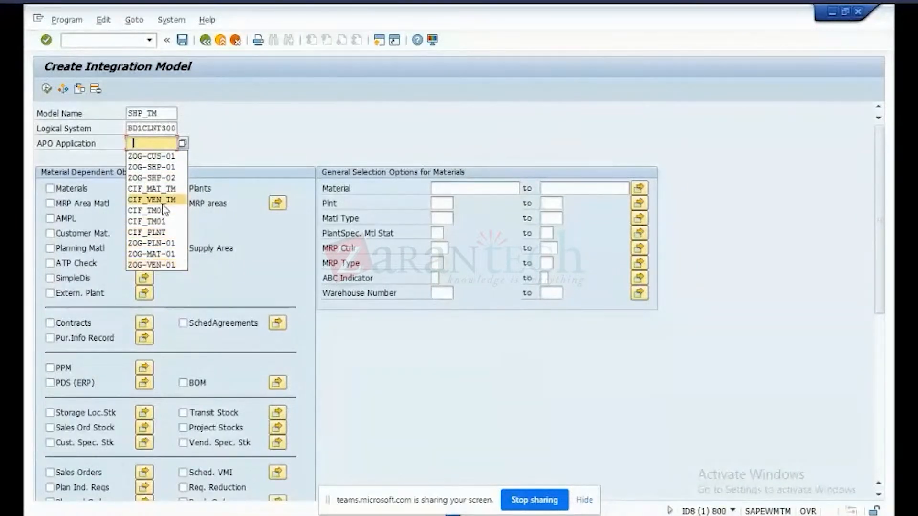
{"action": "left_click", "coordinate": [167, 167]}
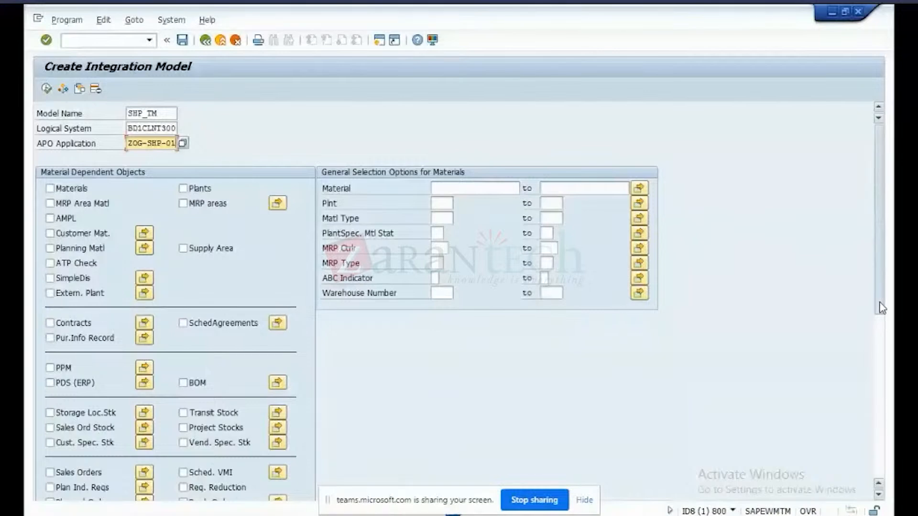
Include Shipping Points in the integration model and restrict the selection to shipping point TSPD, taken from the Notepad notes
{"action": "left_click_drag", "start_coordinate": [880, 304], "coordinate": [862, 271]}
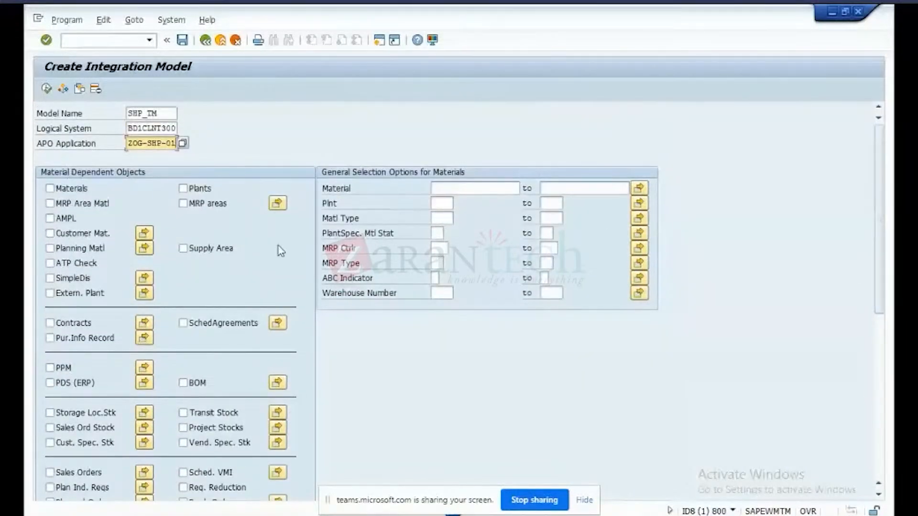
{"action": "left_click_drag", "start_coordinate": [883, 283], "coordinate": [871, 480]}
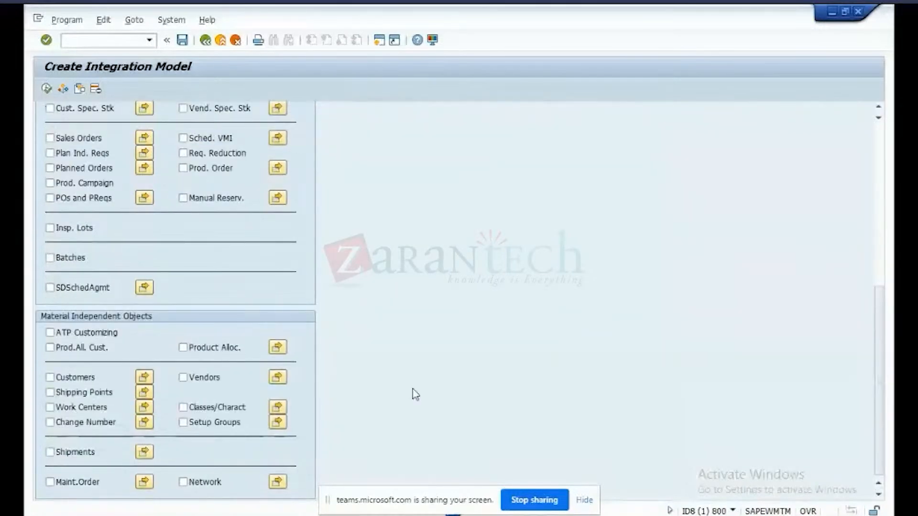
{"action": "left_click", "coordinate": [49, 392]}
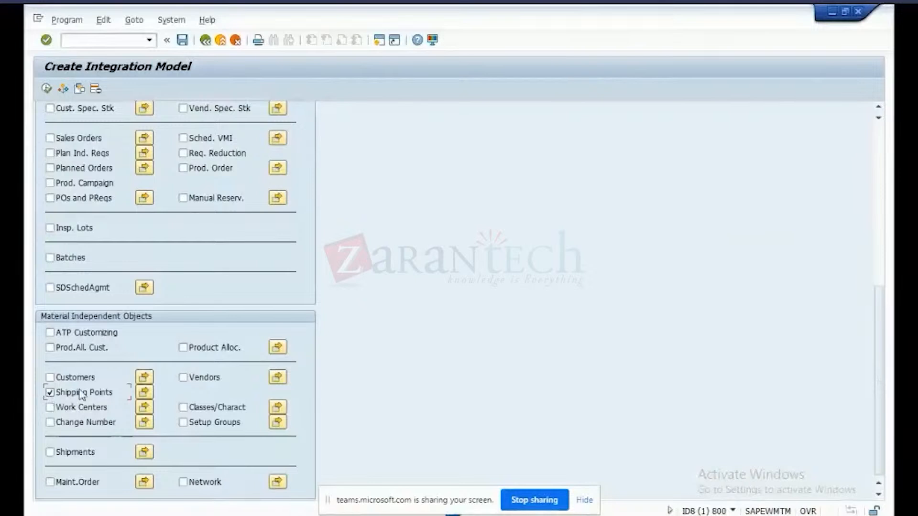
{"action": "left_click", "coordinate": [144, 395]}
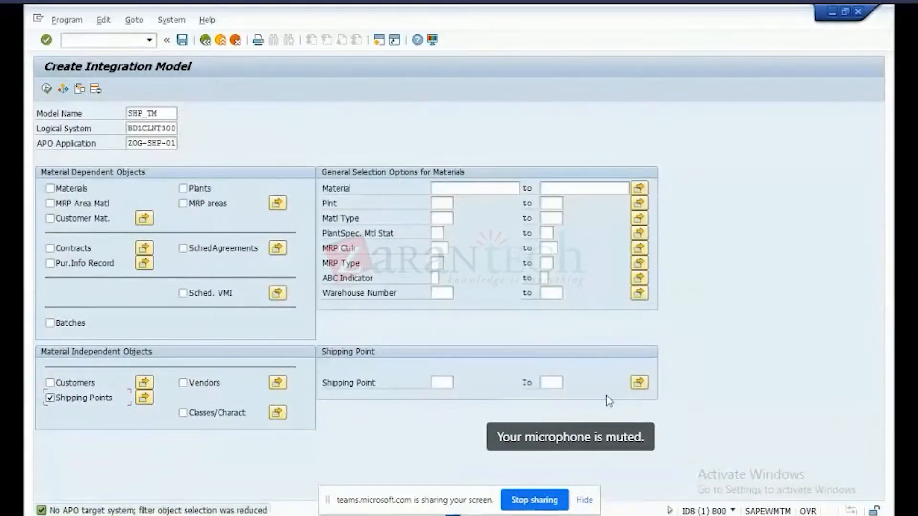
{"action": "left_click", "coordinate": [638, 385]}
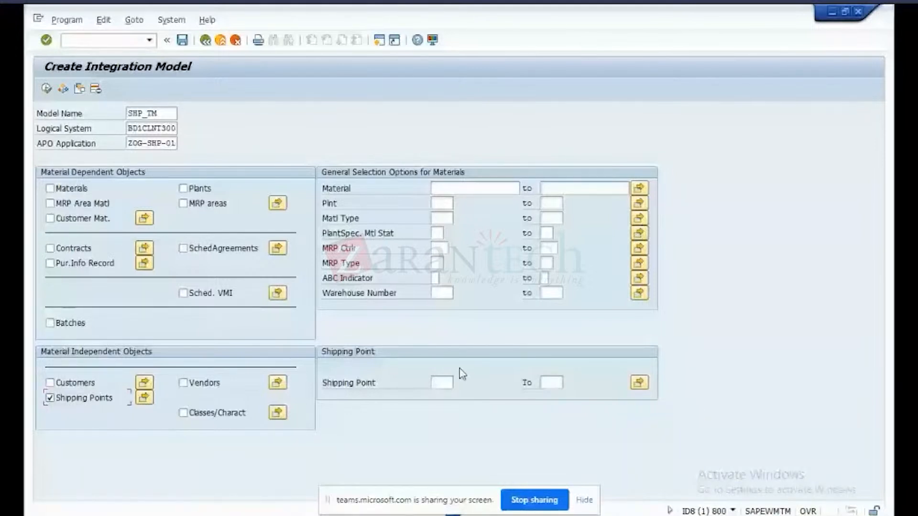
{"action": "key", "text": "alt+Tab"}
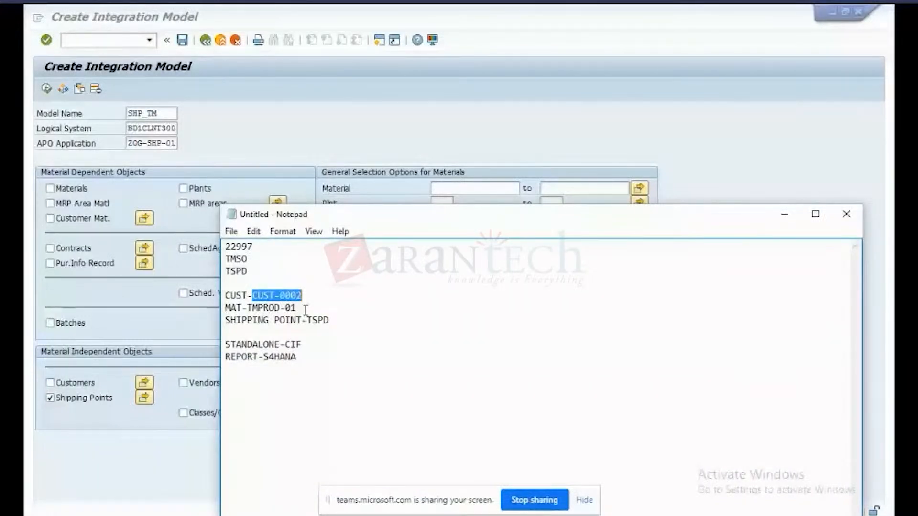
{"action": "key", "text": "alt+Tab"}
Execute the selection and generate the integration model for the shipping point, returning to SAP Easy Access
{"action": "left_click", "coordinate": [46, 89]}
{"action": "left_click", "coordinate": [132, 168]}
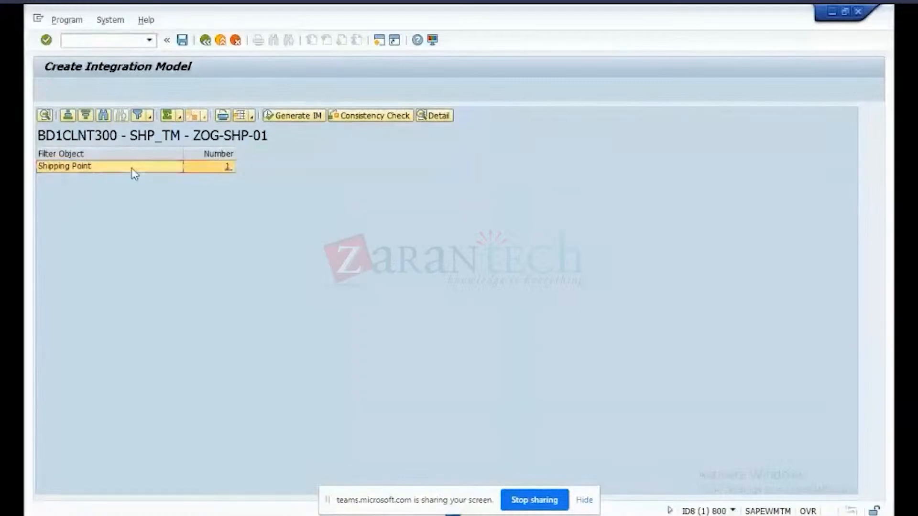
{"action": "left_click", "coordinate": [311, 118]}
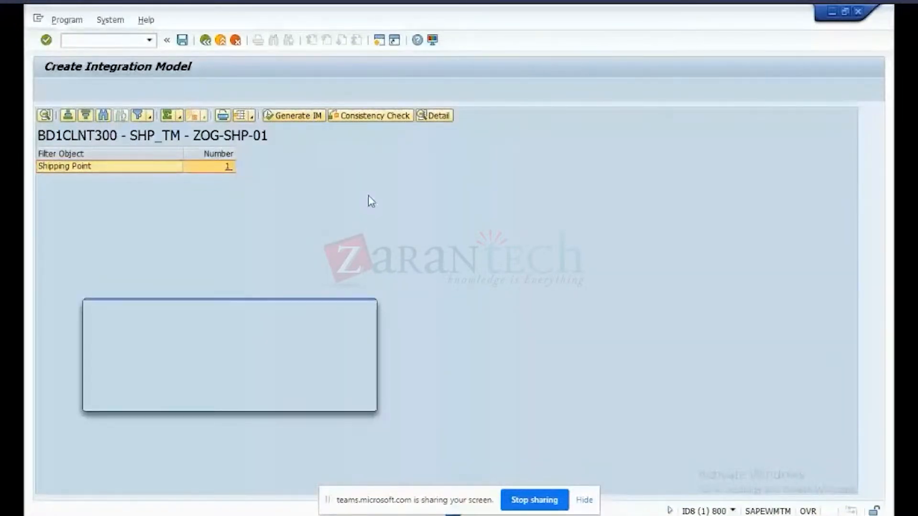
{"action": "key", "text": "Return"}
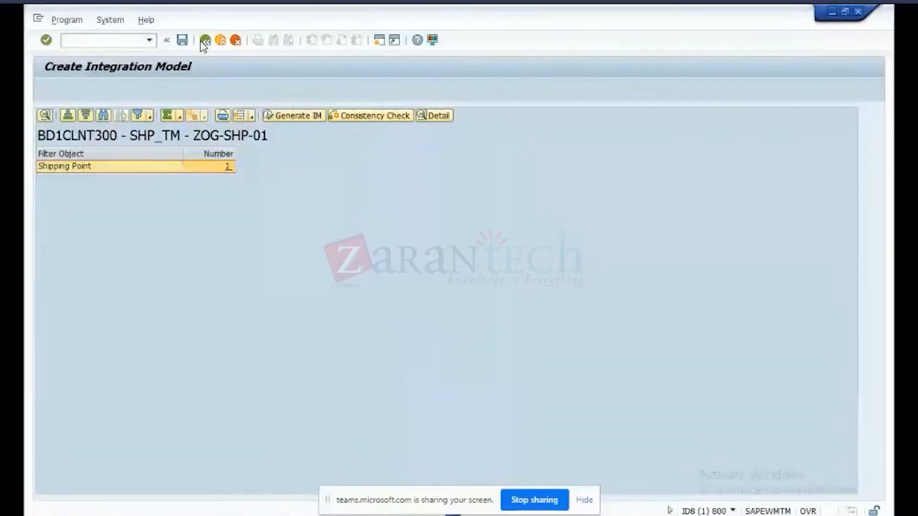
{"action": "left_click", "coordinate": [205, 40]}
{"action": "left_click", "coordinate": [205, 40]}
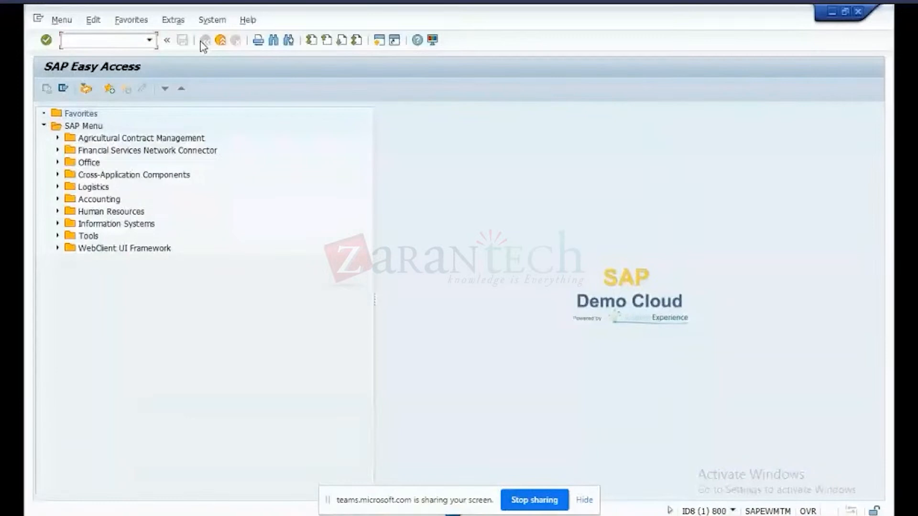
Open transaction CFM3 and list model SHP_TM, application ZOG-SHP-01, with the Activate Newest Version action
{"action": "type", "text": "fM3"}
{"action": "key", "text": "Return"}
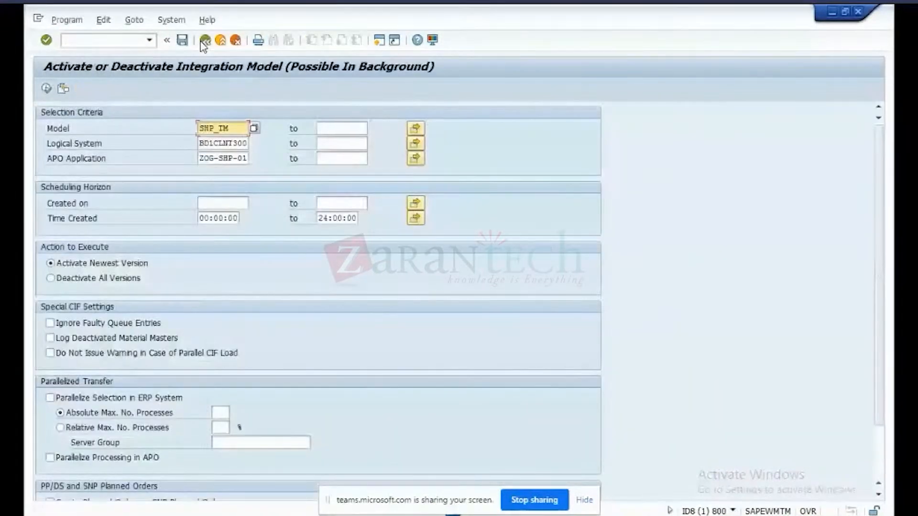
{"action": "left_click", "coordinate": [46, 88]}
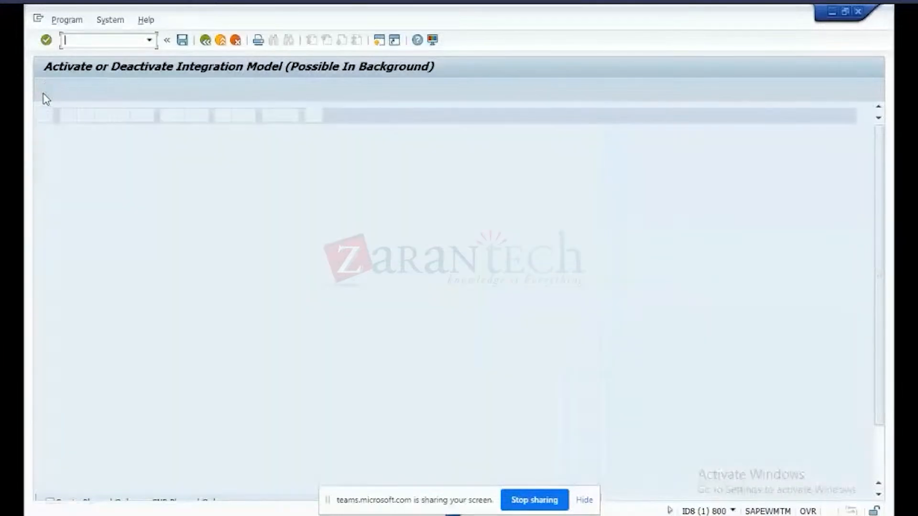
Start the activation of SHP_TM, ignoring the blocked inbound queue and declining the branch to the application log
{"action": "left_click", "coordinate": [87, 146]}
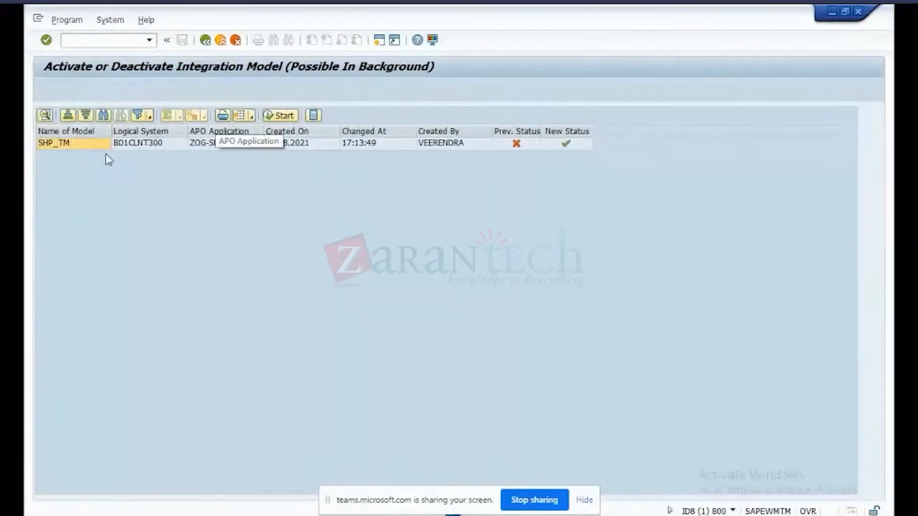
{"action": "left_click", "coordinate": [91, 145]}
{"action": "left_click", "coordinate": [285, 116]}
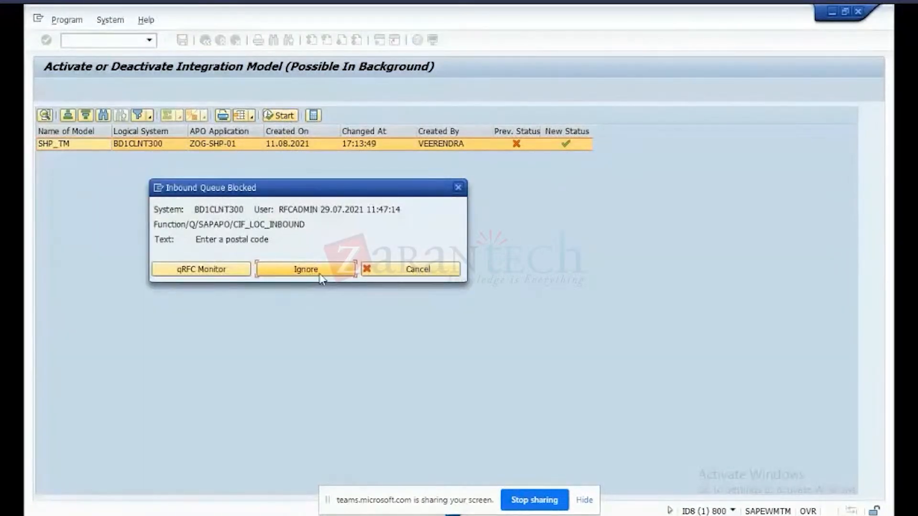
{"action": "left_click", "coordinate": [319, 274]}
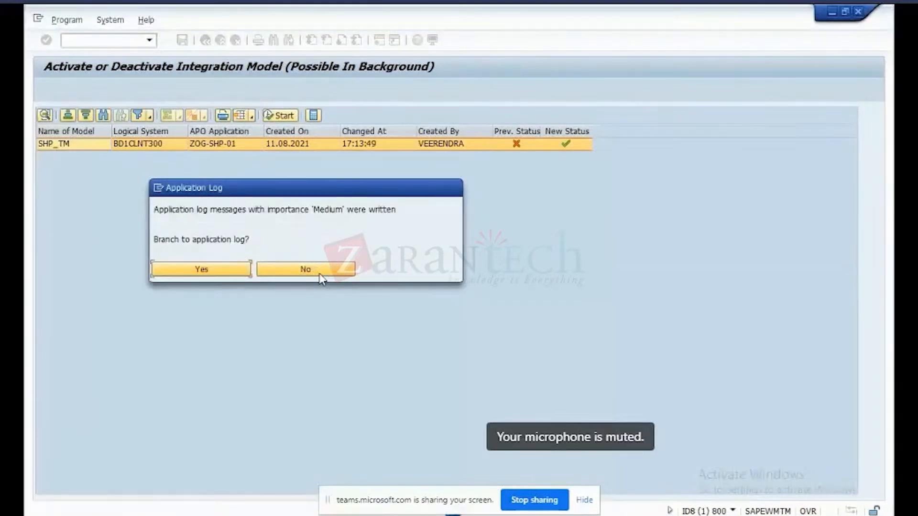
{"action": "left_click", "coordinate": [320, 276]}
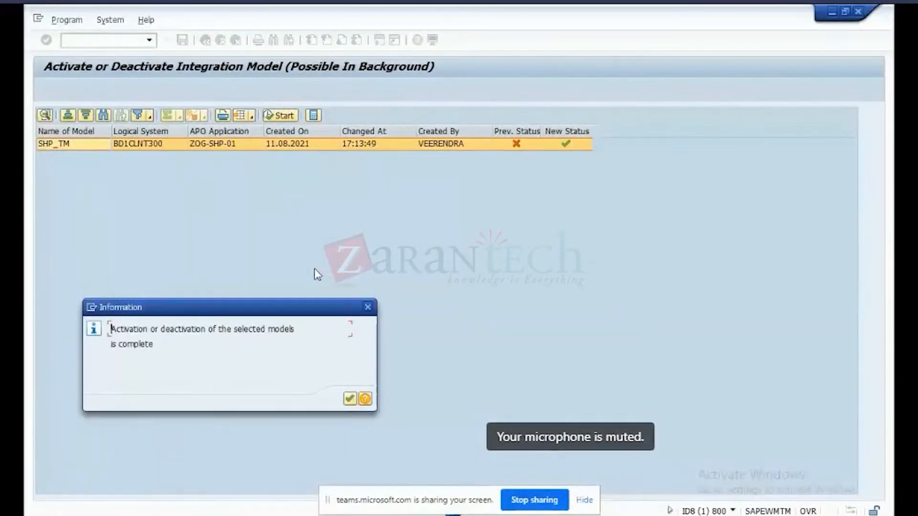
{"action": "left_click", "coordinate": [350, 399]}
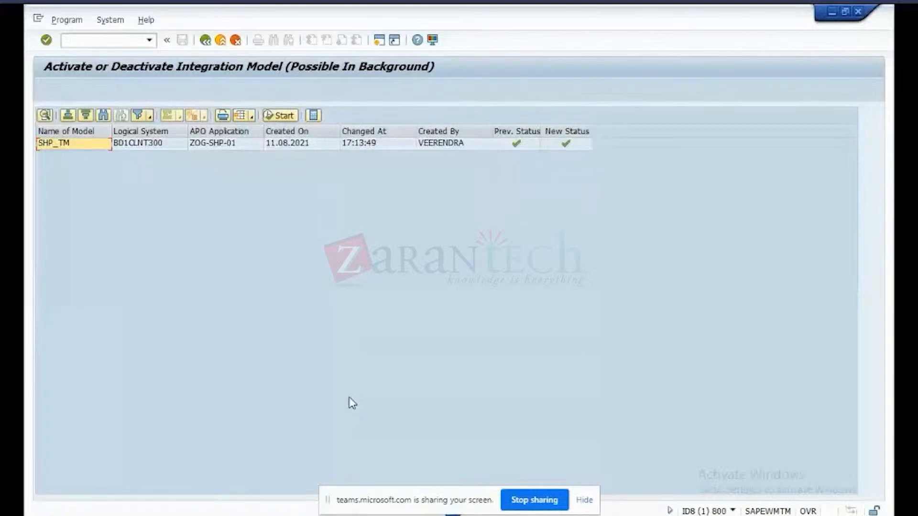
Leave the activation transaction and open transaction CFM1 to create another integration model
{"action": "left_click", "coordinate": [206, 44]}
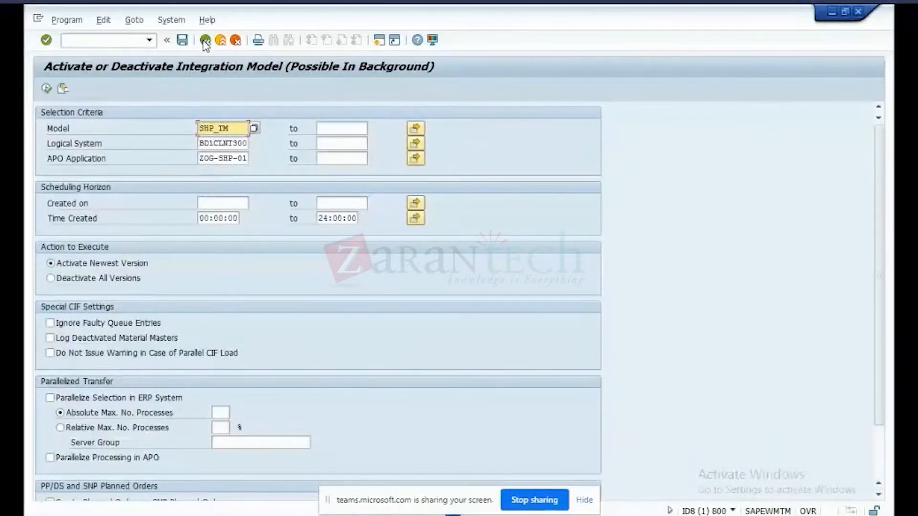
{"action": "left_click", "coordinate": [205, 43]}
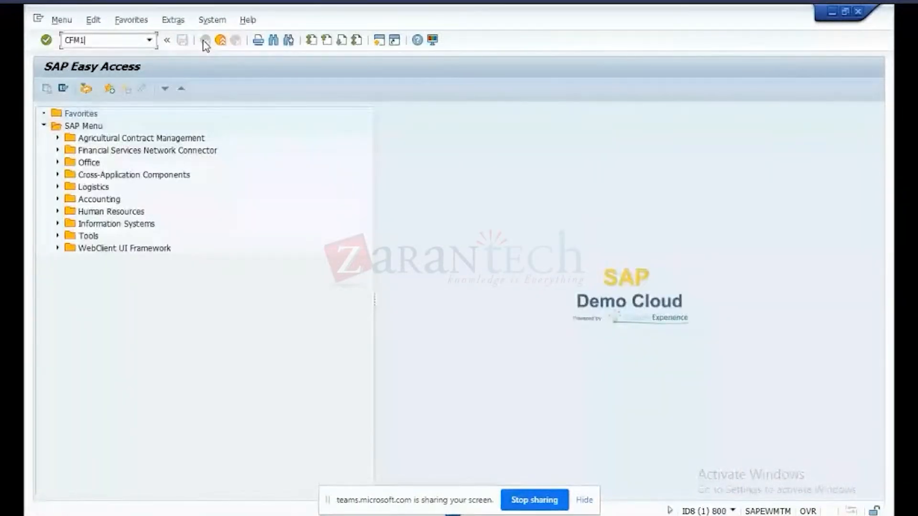
{"action": "type", "text": "CFM1"}
{"action": "key", "text": "Return"}
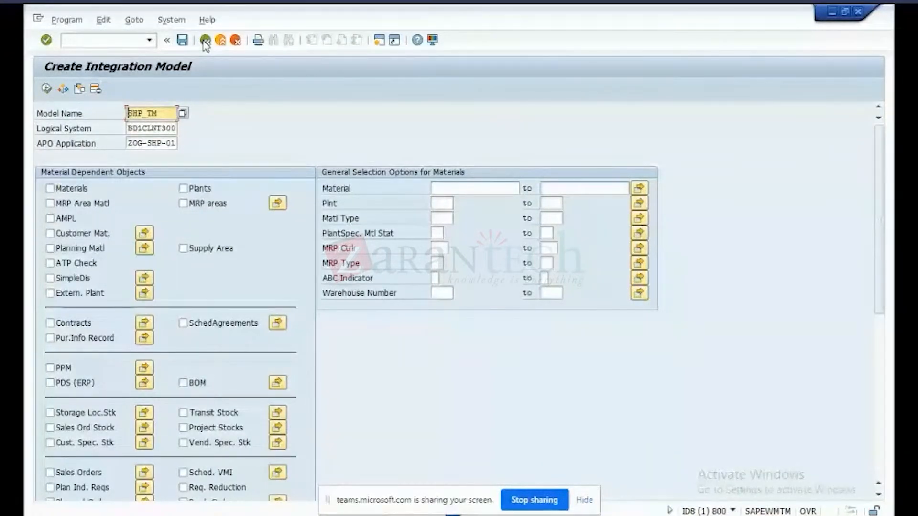
Set the model name to MAT_TM and the APO application to ZOG-MAT-01
{"action": "left_click_drag", "start_coordinate": [160, 114], "coordinate": [102, 115]}
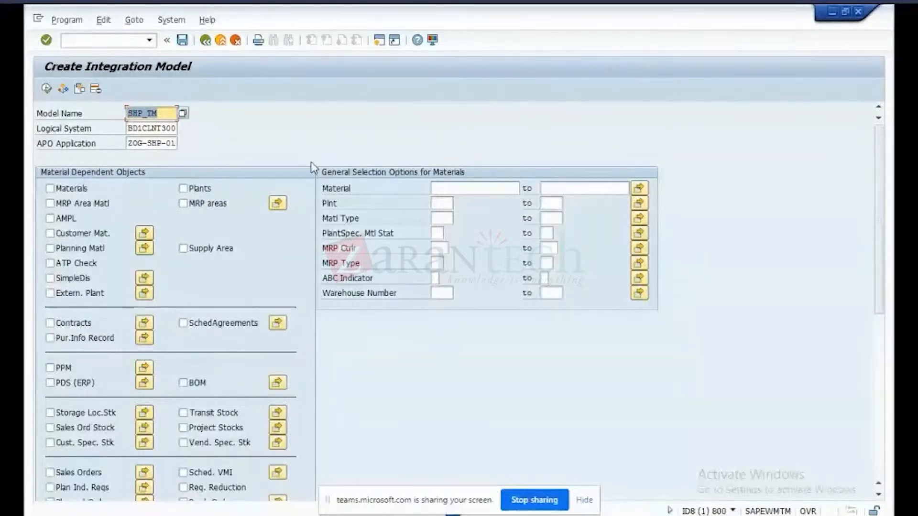
{"action": "type", "text": "MAT_TM"}
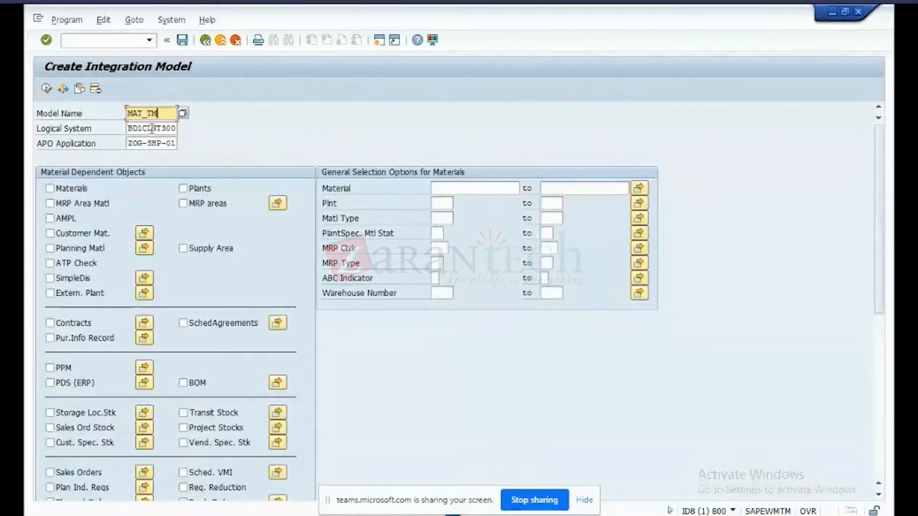
{"action": "key", "text": "Tab"}
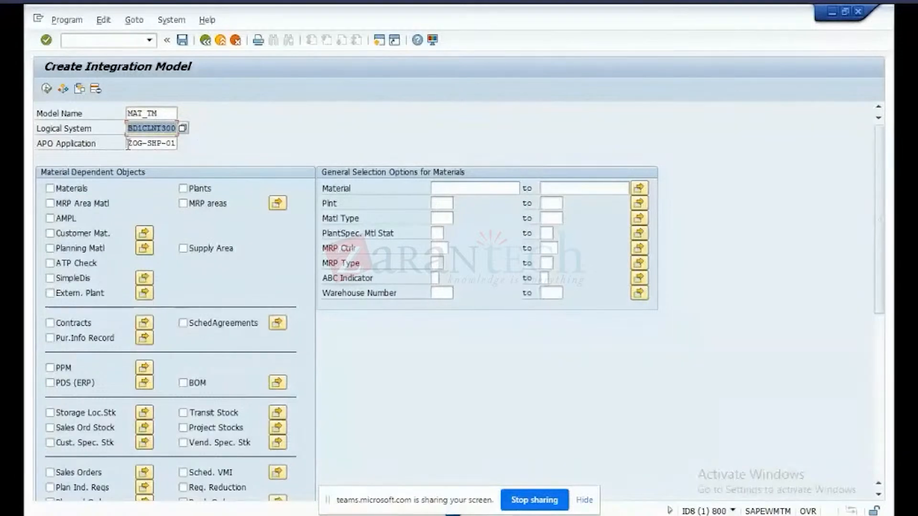
{"action": "key", "text": "Tab"}
{"action": "key", "text": "Delete"}
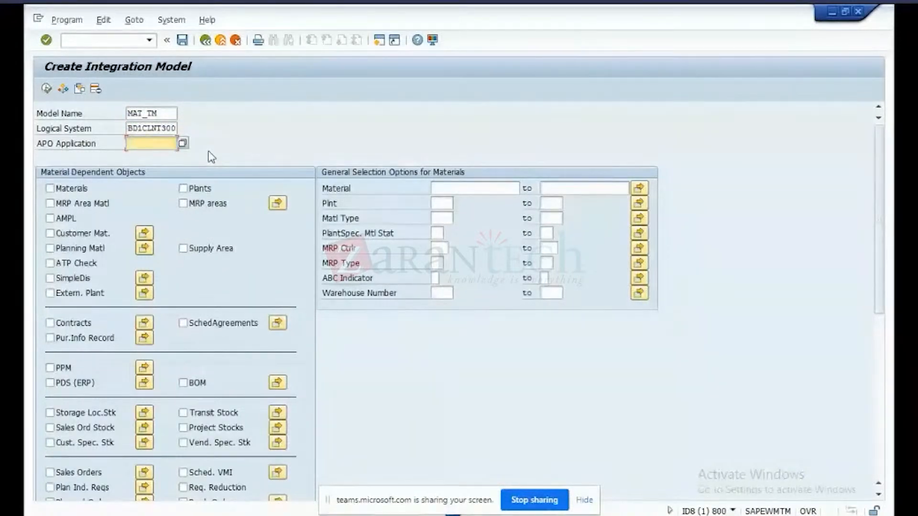
{"action": "key", "text": "BackSpace"}
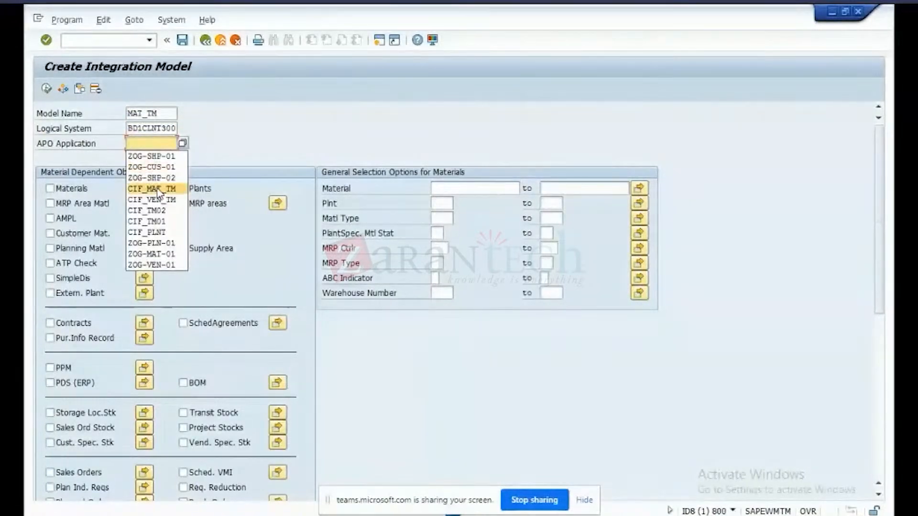
{"action": "left_click", "coordinate": [152, 253]}
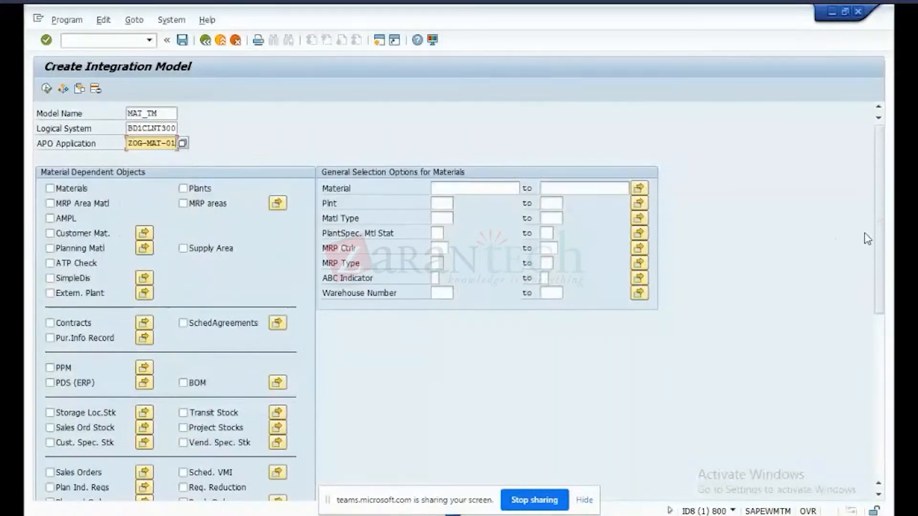
Include Materials as a material dependent object in the MAT_TM integration model
{"action": "scroll", "coordinate": [877, 314], "scroll_direction": "down", "scroll_amount": 3}
{"action": "left_click_drag", "start_coordinate": [877, 305], "coordinate": [871, 232]}
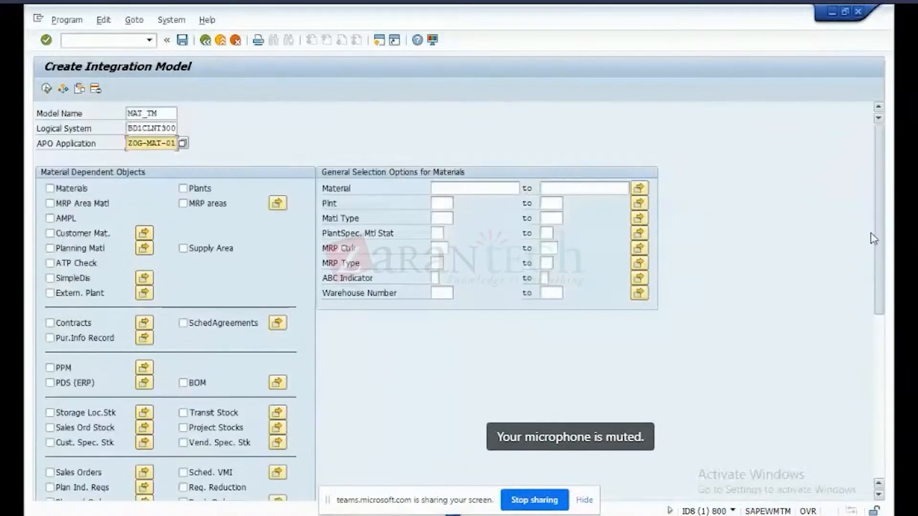
{"action": "left_click", "coordinate": [50, 189]}
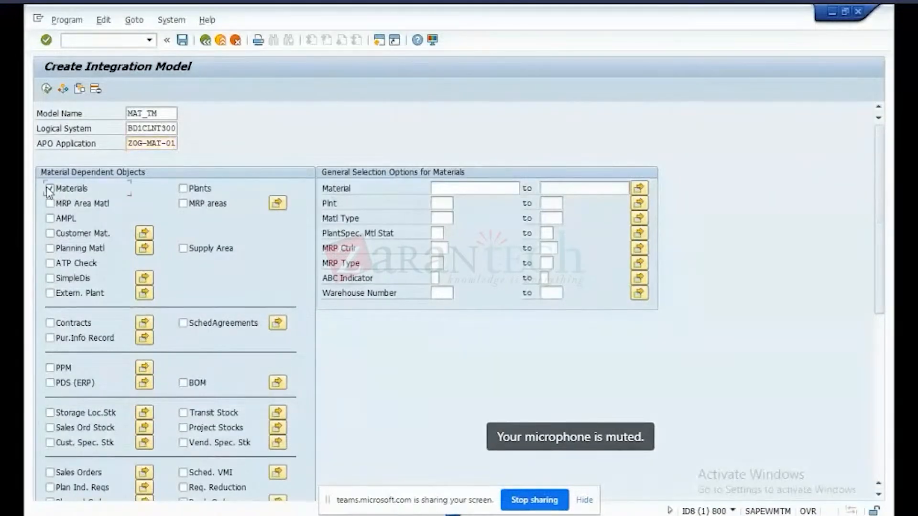
Copy TMPROD-01 from the Notepad notes and restrict the integration model's material selection to it
{"action": "left_click", "coordinate": [470, 188]}
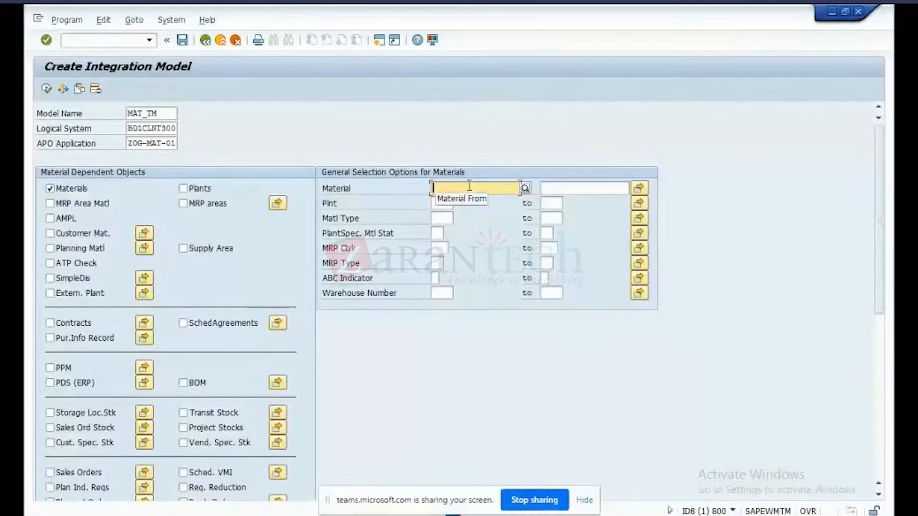
{"action": "key", "text": "alt+Tab"}
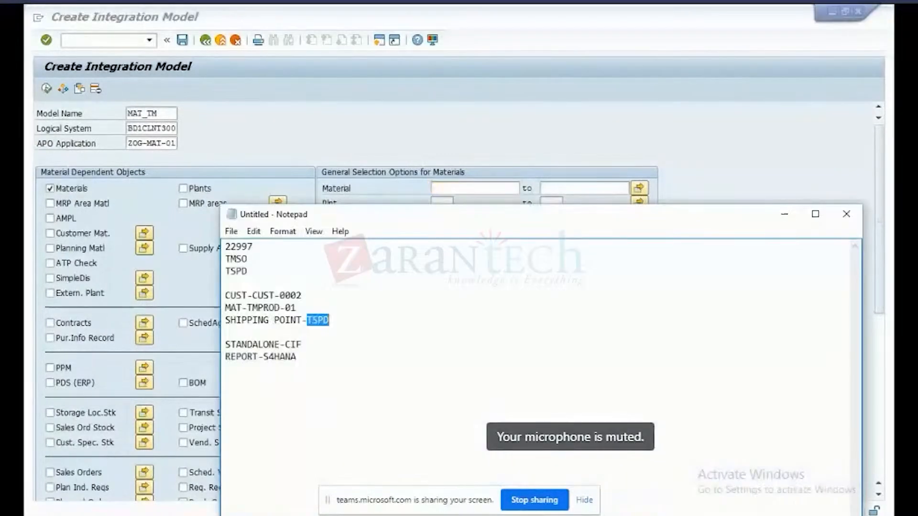
{"action": "left_click", "coordinate": [282, 322]}
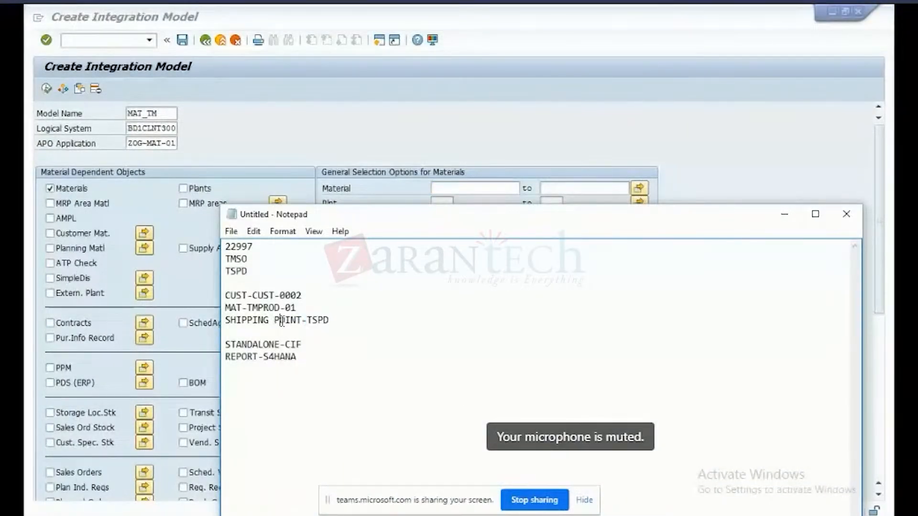
{"action": "left_click_drag", "start_coordinate": [248, 308], "coordinate": [310, 311]}
{"action": "key", "text": "ctrl+c"}
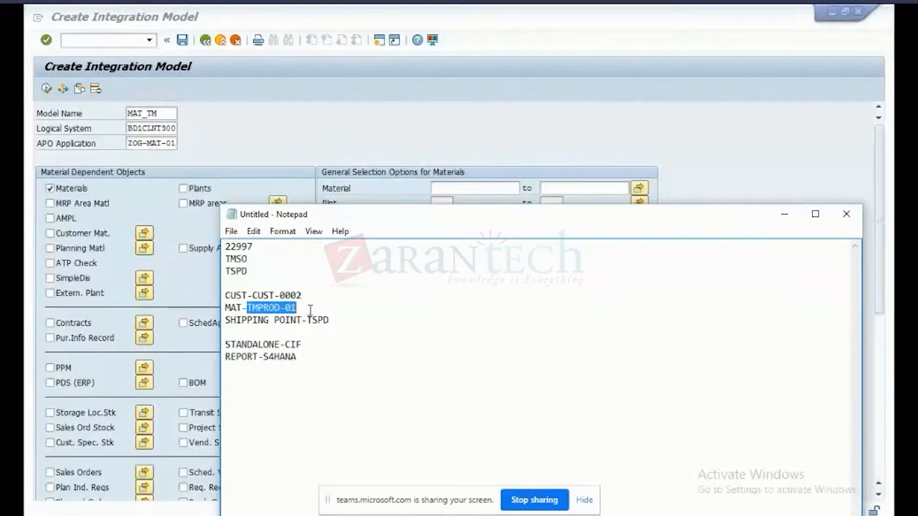
{"action": "left_click", "coordinate": [780, 212]}
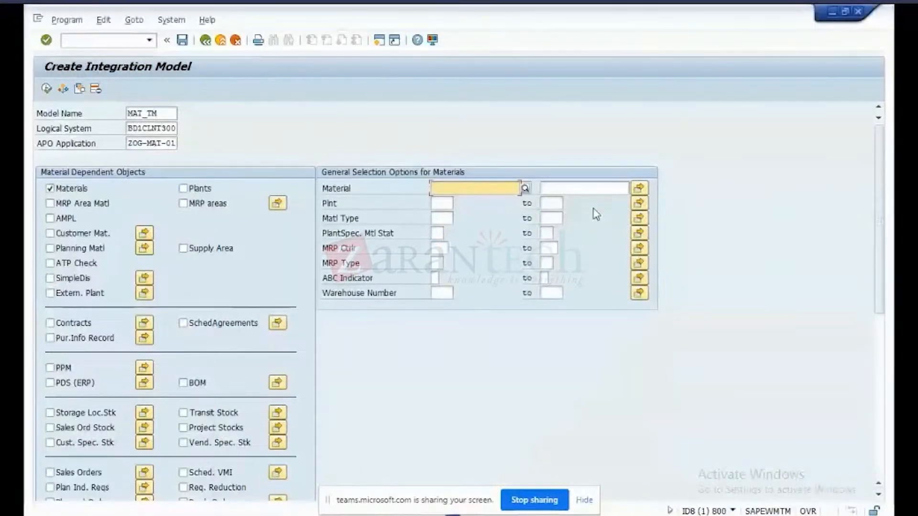
{"action": "key", "text": "ctrl+v"}
Execute the selection and generate the MAT_TM integration model for the material master data
{"action": "left_click", "coordinate": [46, 89]}
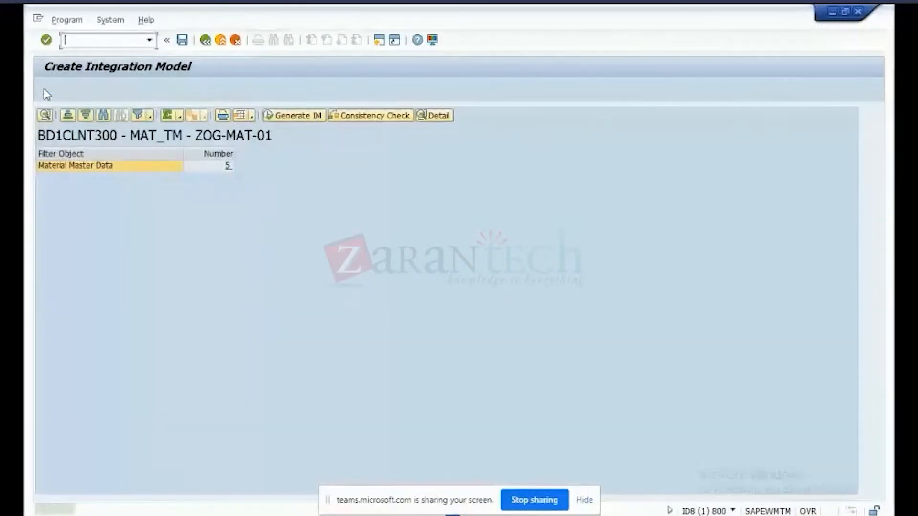
{"action": "double_click", "coordinate": [125, 167]}
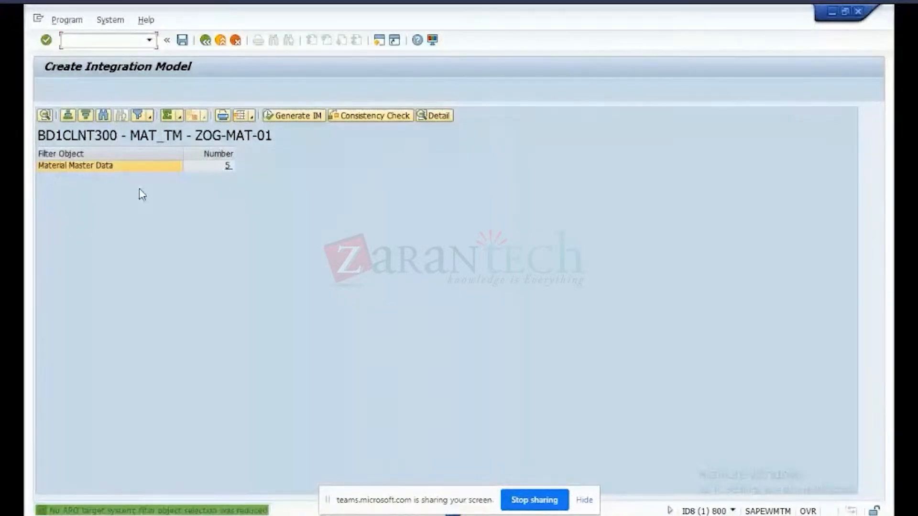
{"action": "left_click", "coordinate": [291, 118]}
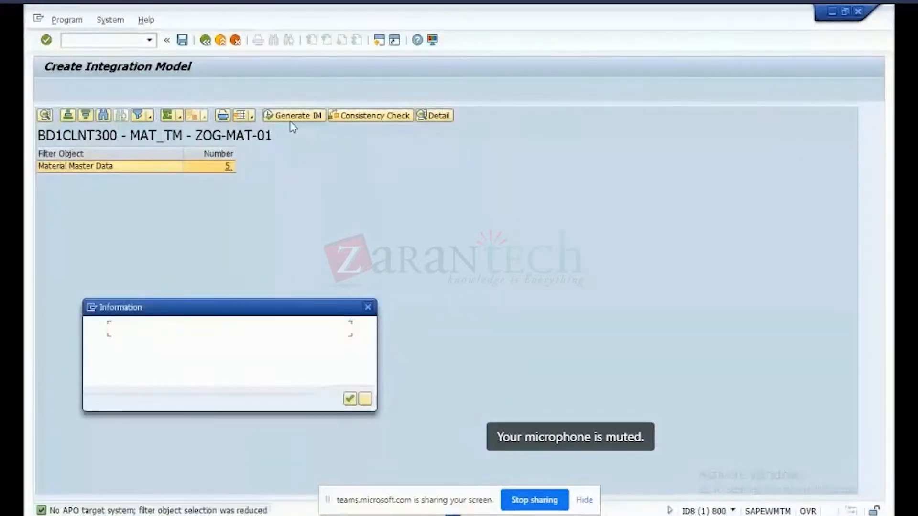
{"action": "key", "text": "Return"}
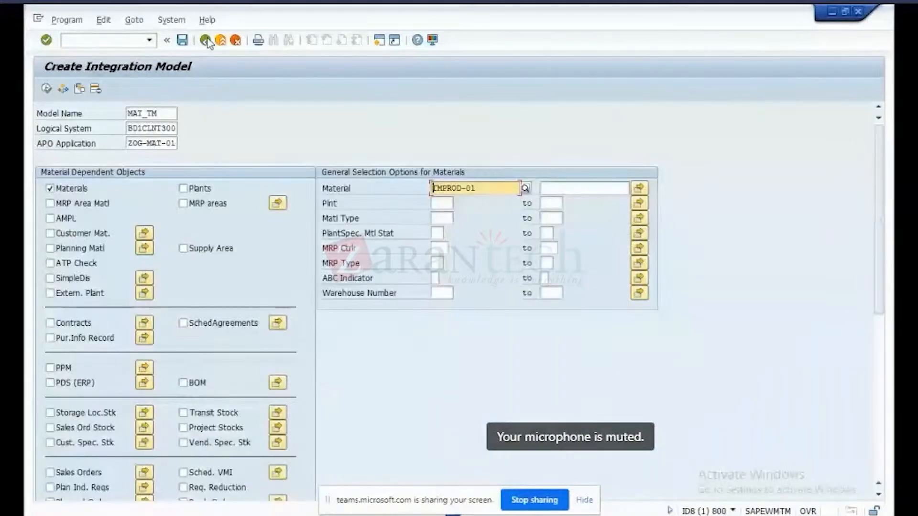
Open the transaction for activating integration models and list model MAT_TM, application ZOG-MAT-01, with the Activate Newest Version action
{"action": "left_click", "coordinate": [206, 41]}
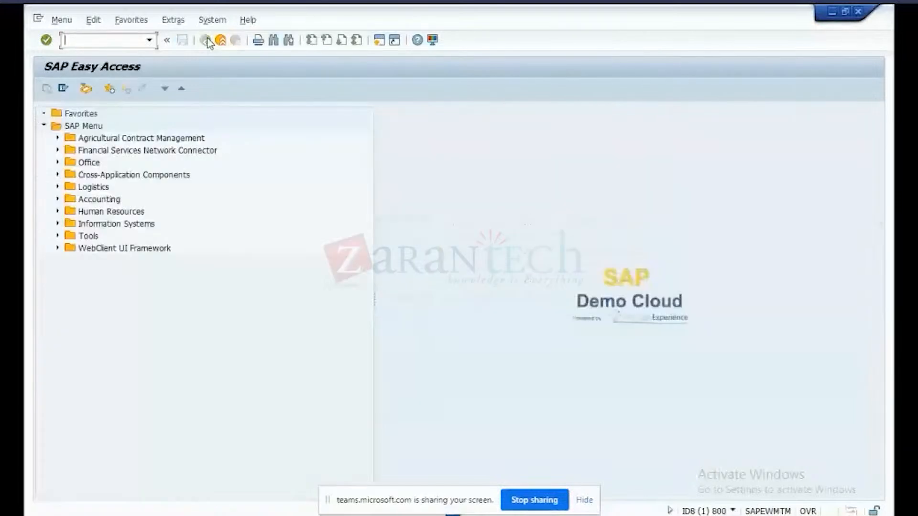
{"action": "type", "text": "CFM"}
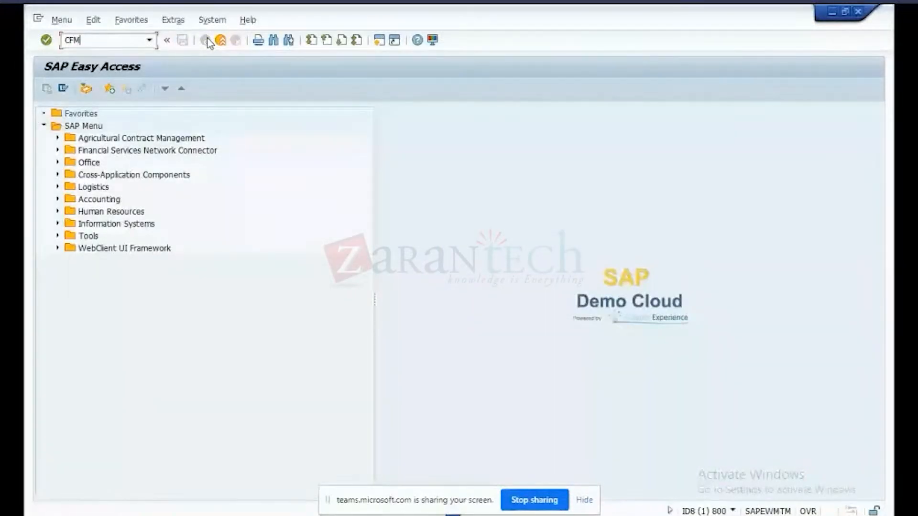
{"action": "type", "text": "2"}
{"action": "key", "text": "Return"}
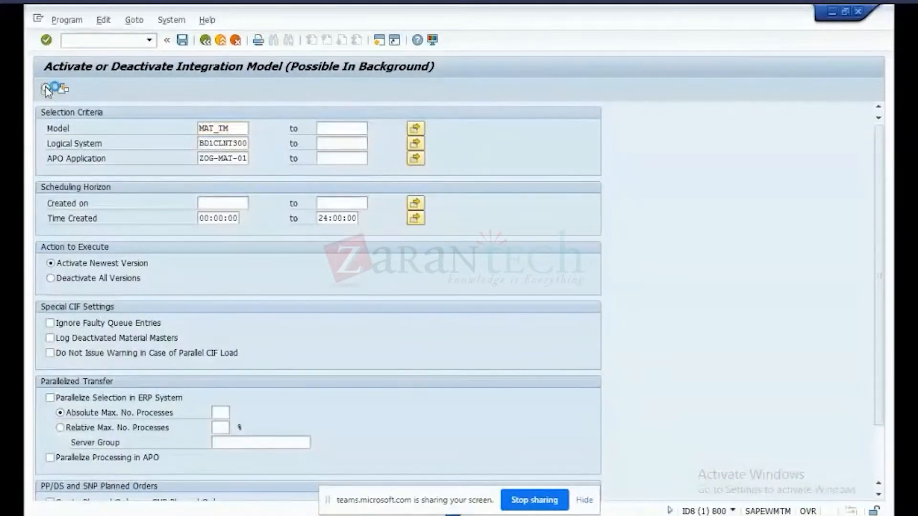
{"action": "left_click", "coordinate": [46, 89]}
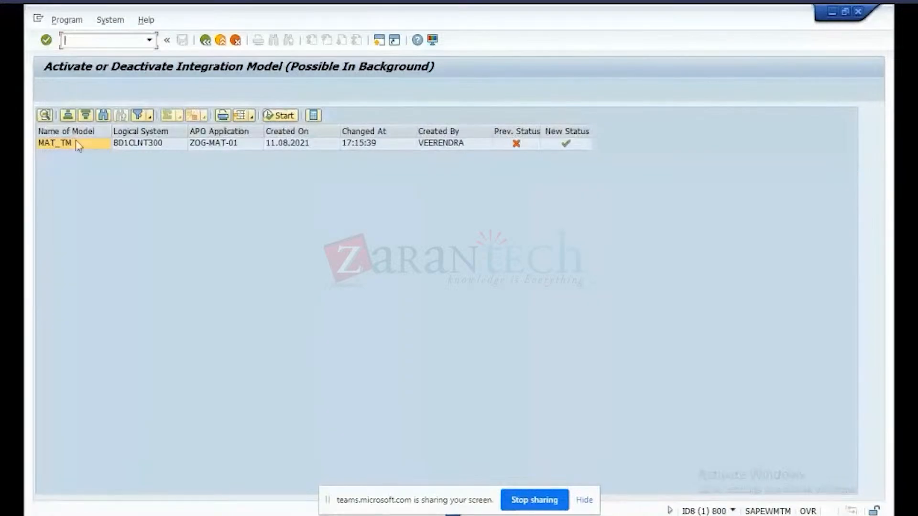
Start the activation of MAT_TM, ignoring the blocked inbound queue and answering the application log prompt
{"action": "left_click", "coordinate": [78, 144]}
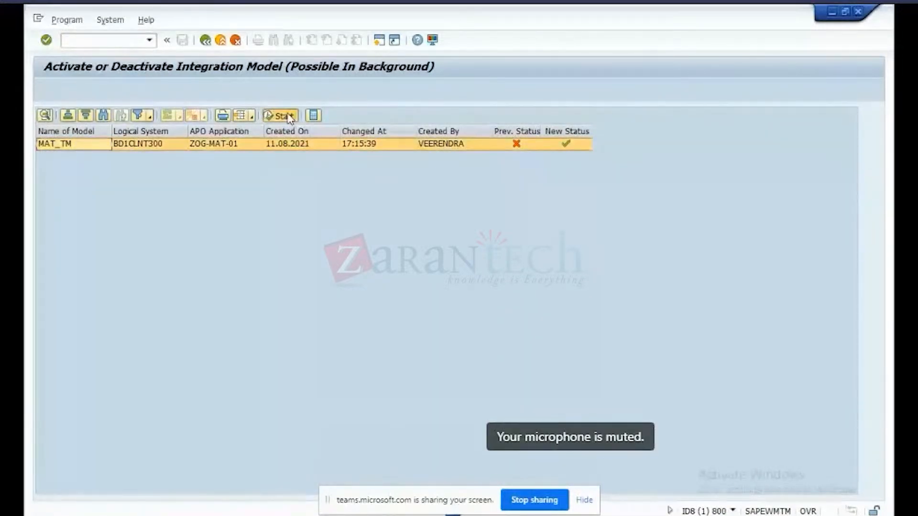
{"action": "left_click", "coordinate": [289, 117]}
{"action": "left_click", "coordinate": [316, 270]}
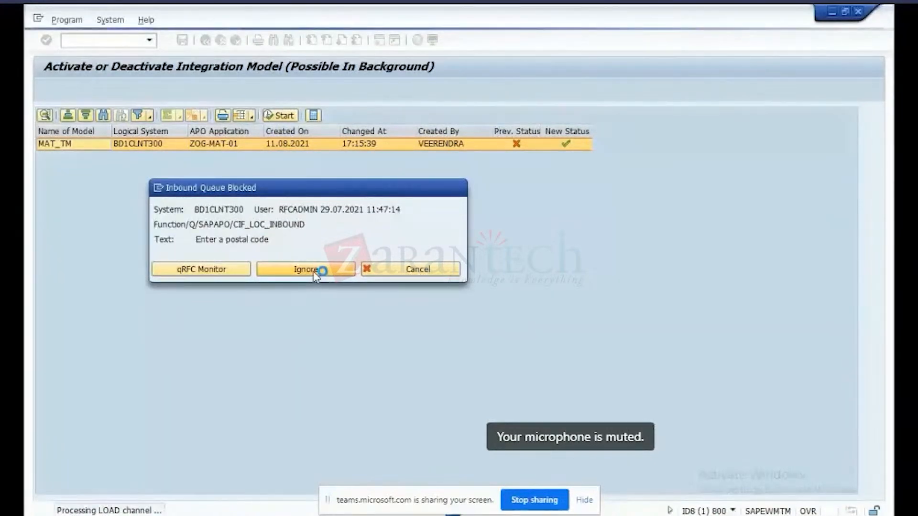
{"action": "left_click", "coordinate": [366, 272]}
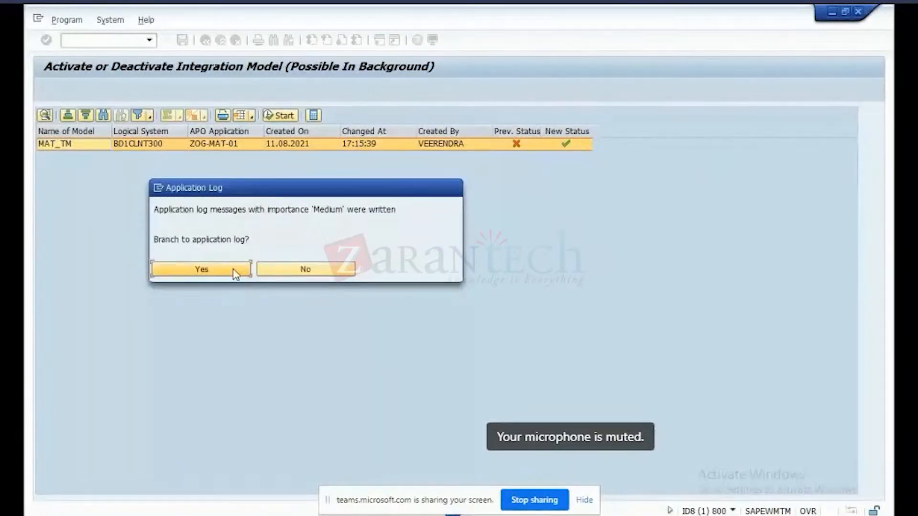
{"action": "left_click", "coordinate": [234, 270]}
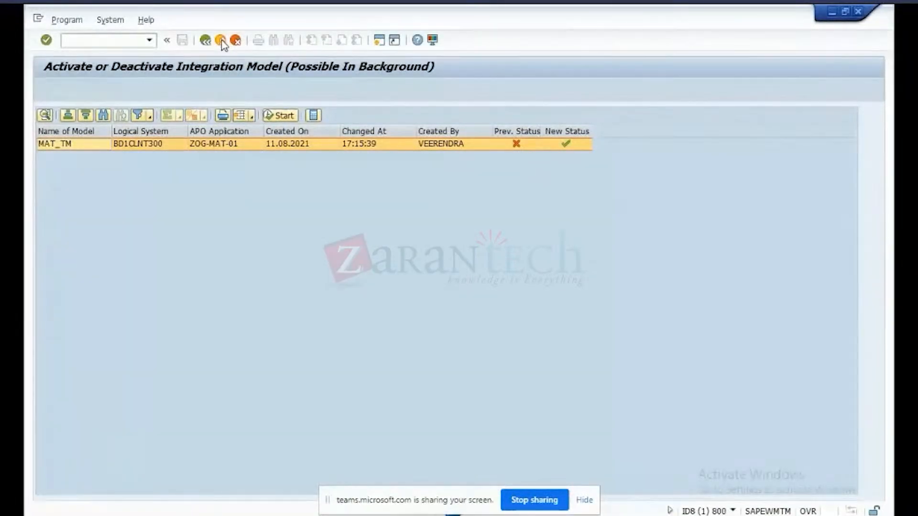
Leave the activation transaction and open transaction VA01 from SAP Easy Access to create a sales order
{"action": "left_click", "coordinate": [221, 40]}
{"action": "left_click", "coordinate": [220, 41]}
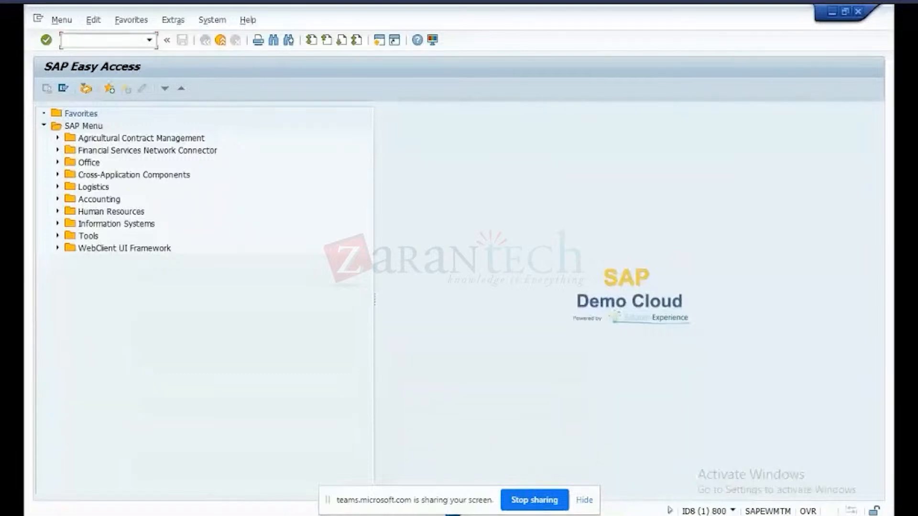
{"action": "left_click", "coordinate": [481, 515]}
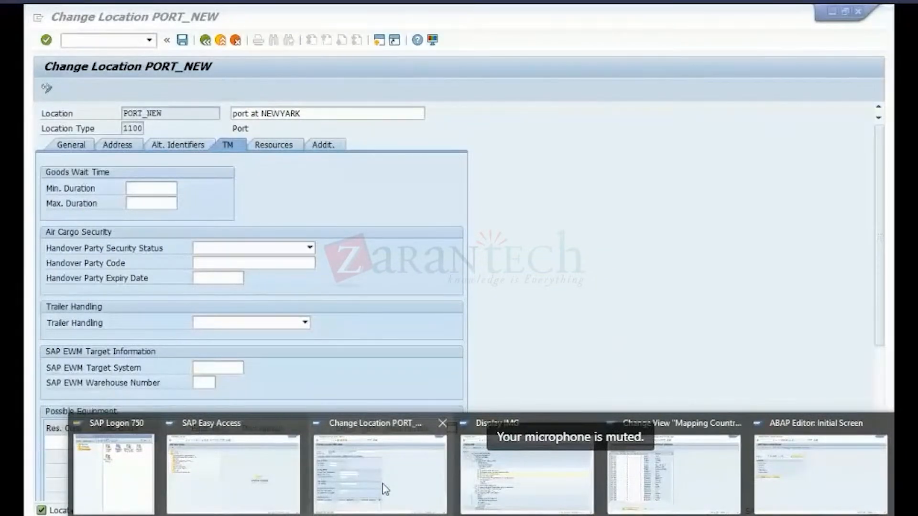
{"action": "left_click", "coordinate": [243, 460]}
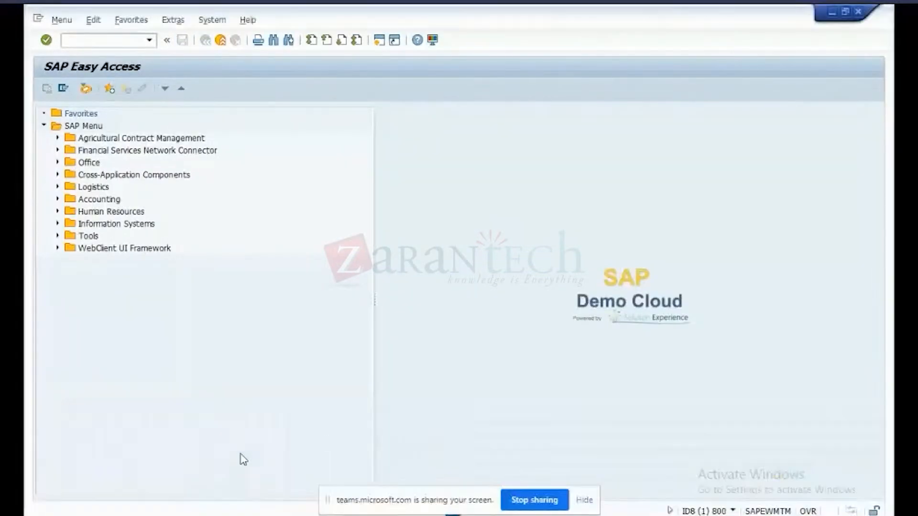
{"action": "type", "text": "VA01"}
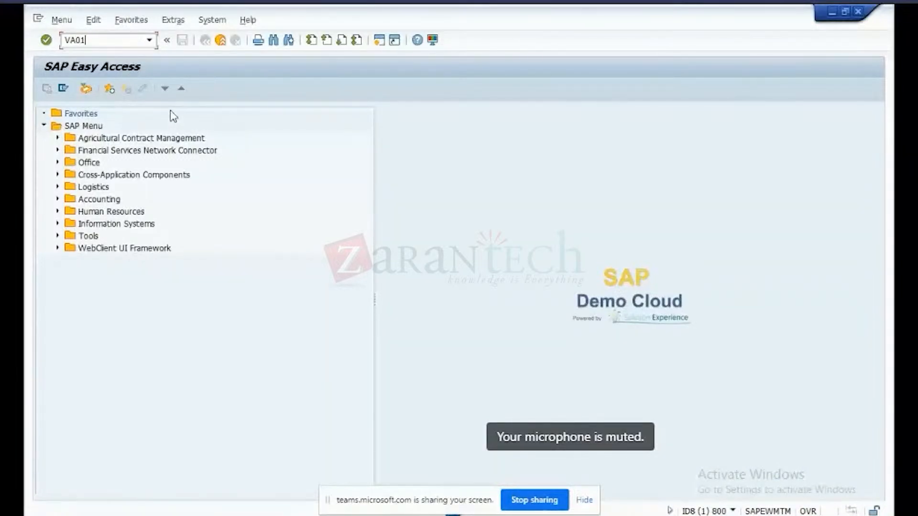
{"action": "key", "text": "Return"}
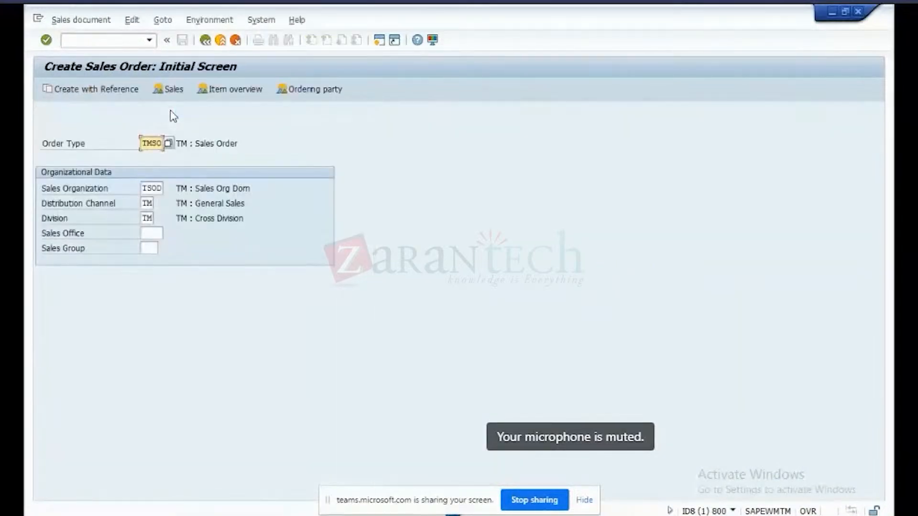
Create the TMSO sales order with reference to the first order suggested in the order number history
{"action": "left_click", "coordinate": [104, 92]}
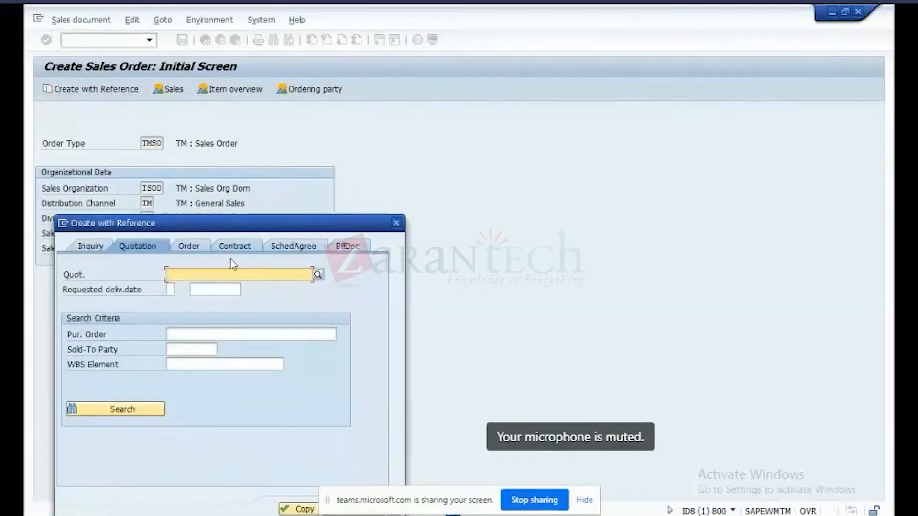
{"action": "left_click", "coordinate": [193, 247]}
{"action": "left_click", "coordinate": [202, 272]}
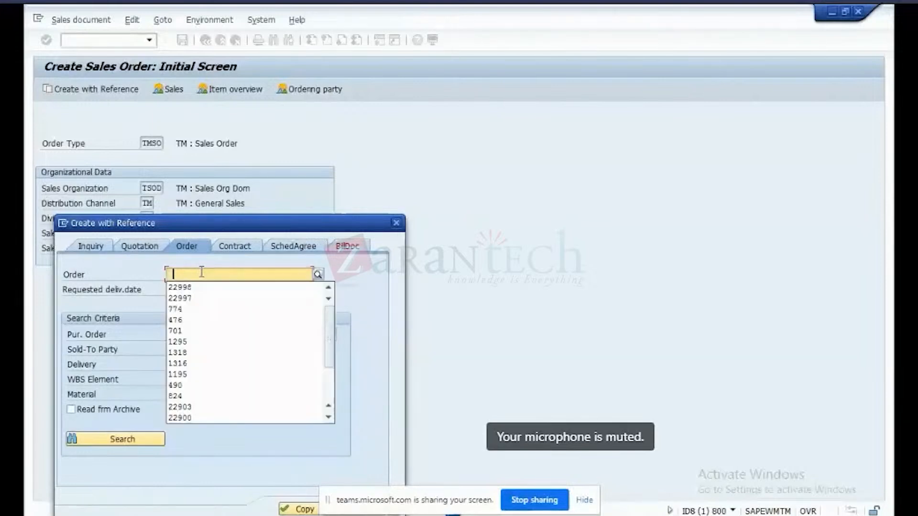
{"action": "left_click", "coordinate": [199, 285]}
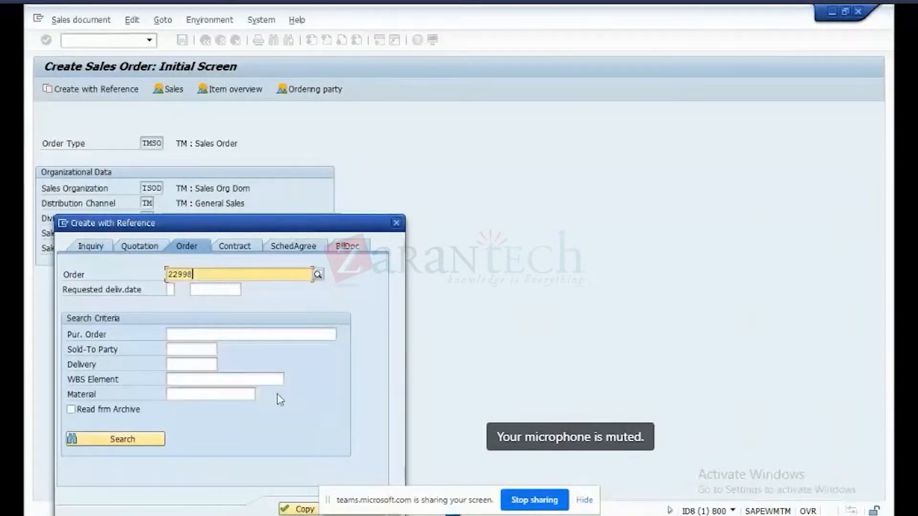
{"action": "left_click", "coordinate": [297, 510]}
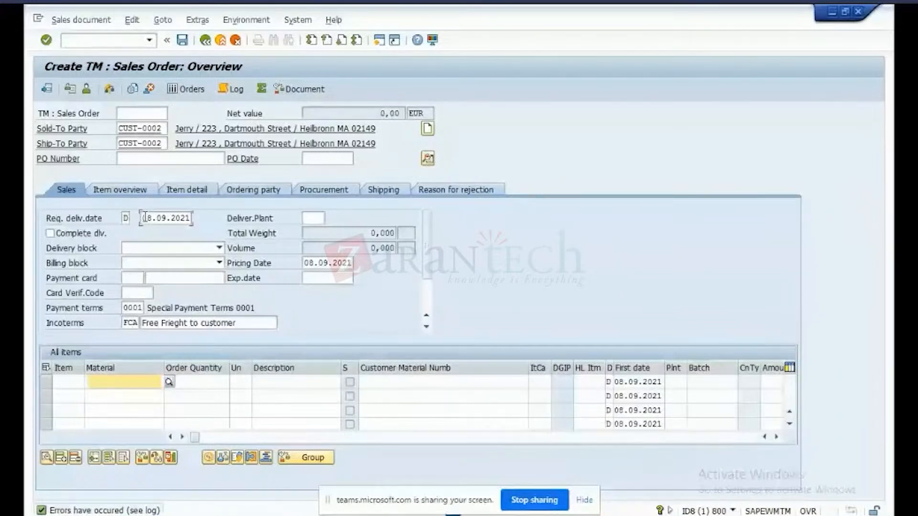
Set the requested delivery date to 20.08.2021, enter material TMPROD-01 with quantity 1, and set the PO number to TM testing
{"action": "left_click", "coordinate": [200, 219]}
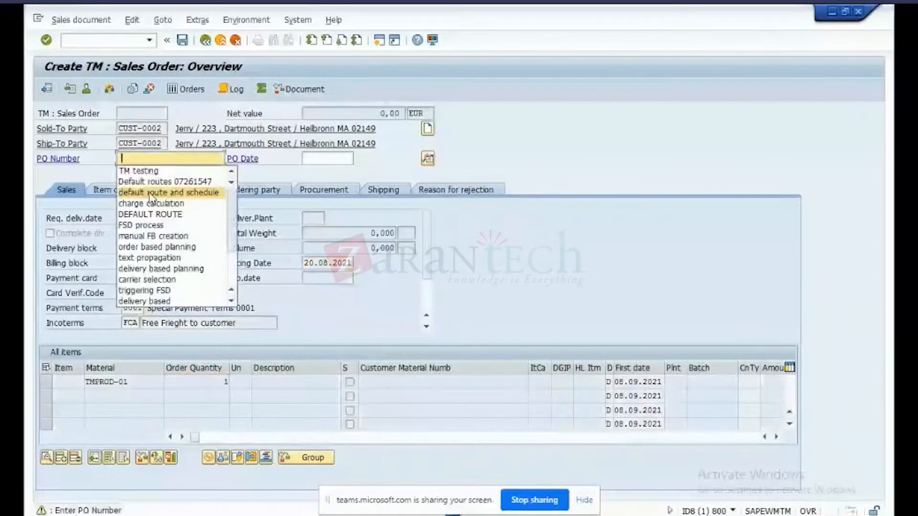
{"action": "type", "text": "TM testing"}
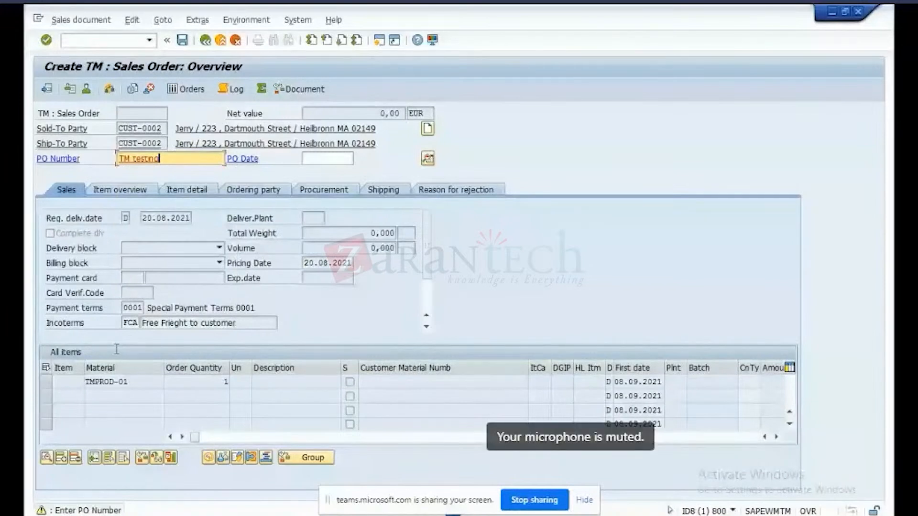
{"action": "key", "text": "Return"}
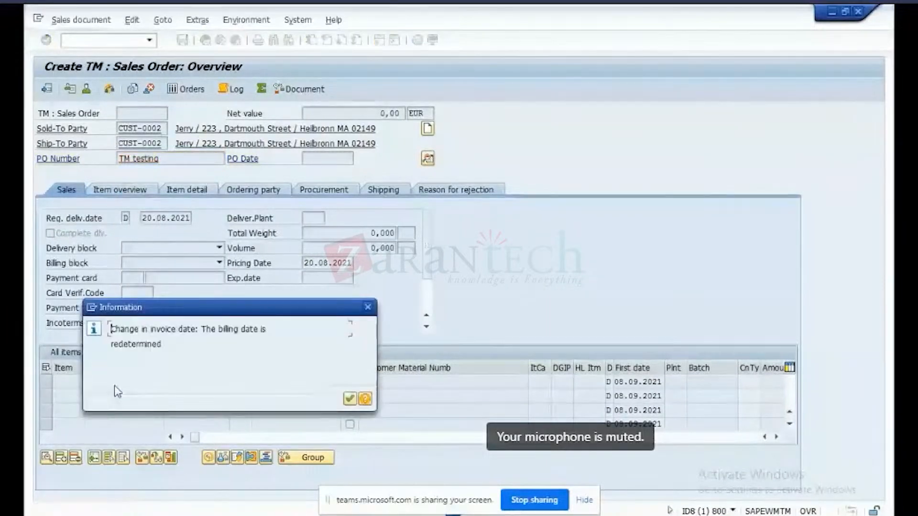
{"action": "key", "text": "Return"}
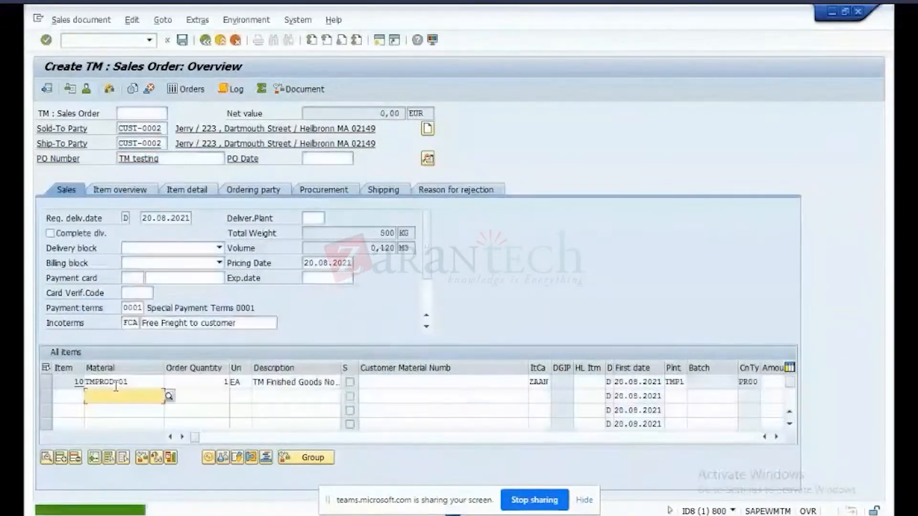
Open the TMPROD-01 item data, try to save the sales order and choose to edit the incomplete document
{"action": "left_click", "coordinate": [116, 383]}
{"action": "double_click", "coordinate": [115, 385]}
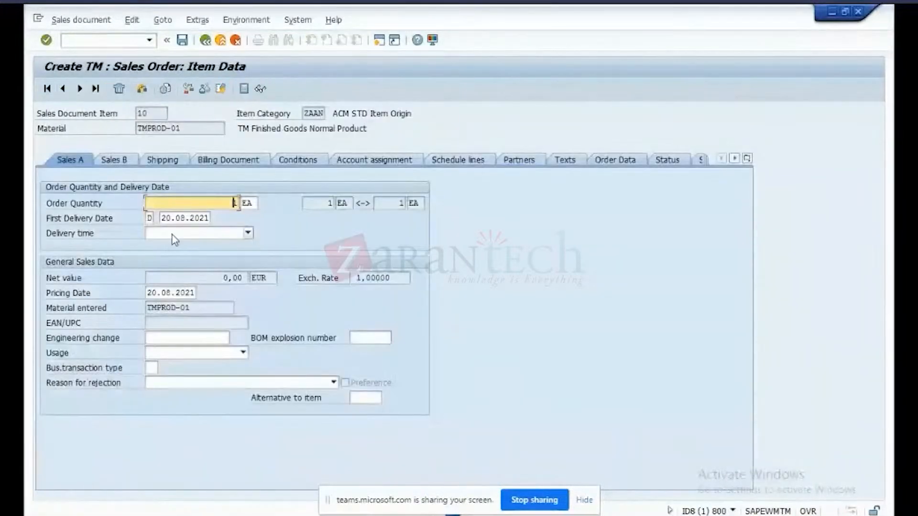
{"action": "left_click", "coordinate": [182, 40]}
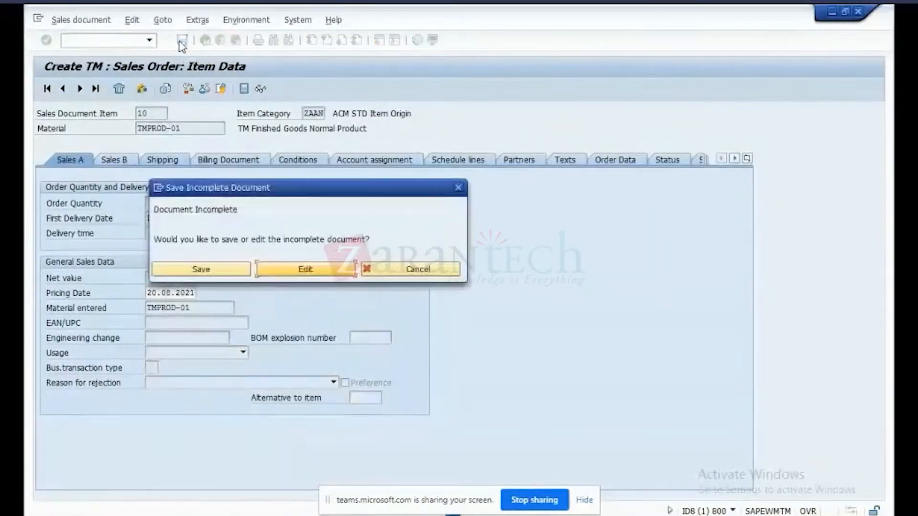
{"action": "left_click", "coordinate": [296, 270]}
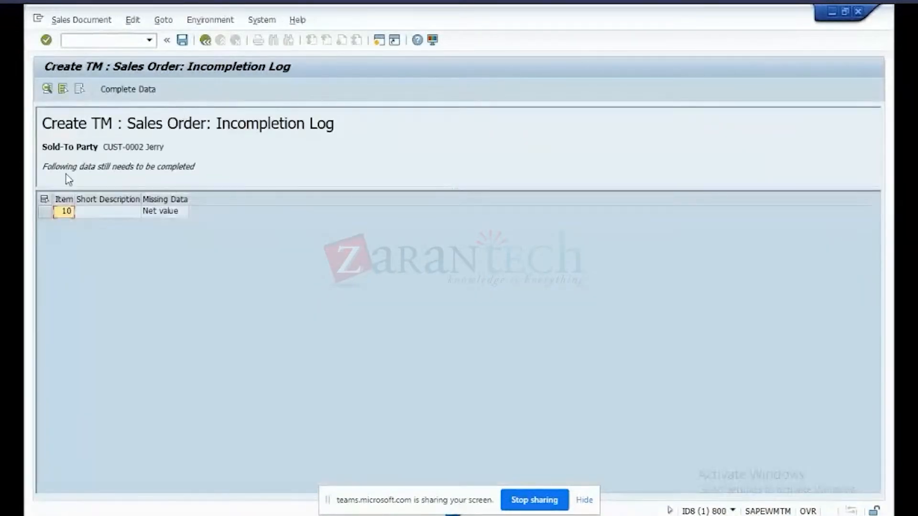
Open the pricing conditions of item 10 from the incompletion log to complete the missing net value
{"action": "left_click", "coordinate": [43, 199]}
{"action": "left_click", "coordinate": [154, 91]}
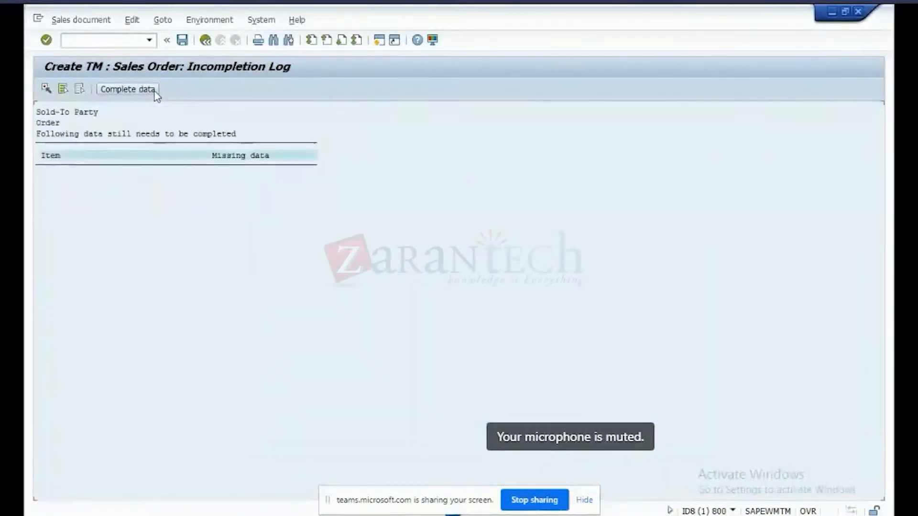
{"action": "left_click", "coordinate": [119, 92]}
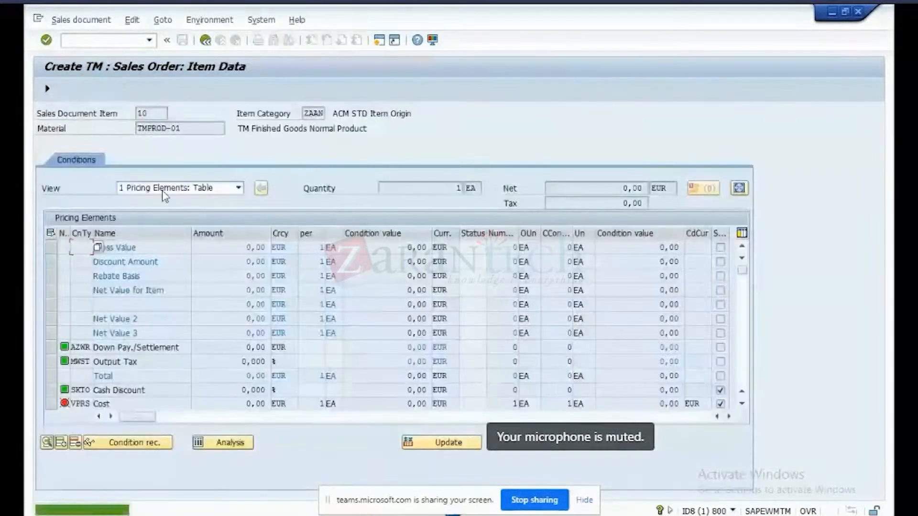
{"action": "left_click", "coordinate": [744, 408]}
{"action": "left_click", "coordinate": [745, 407]}
{"action": "left_click", "coordinate": [745, 407]}
{"action": "left_click", "coordinate": [744, 408]}
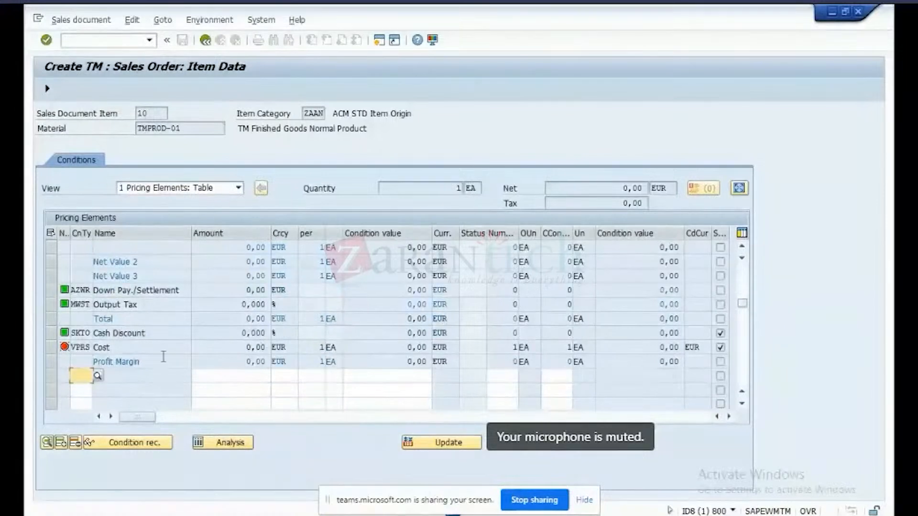
Add condition type PR00 with an amount of 100 to item 10 and save the sales order
{"action": "left_click", "coordinate": [78, 376]}
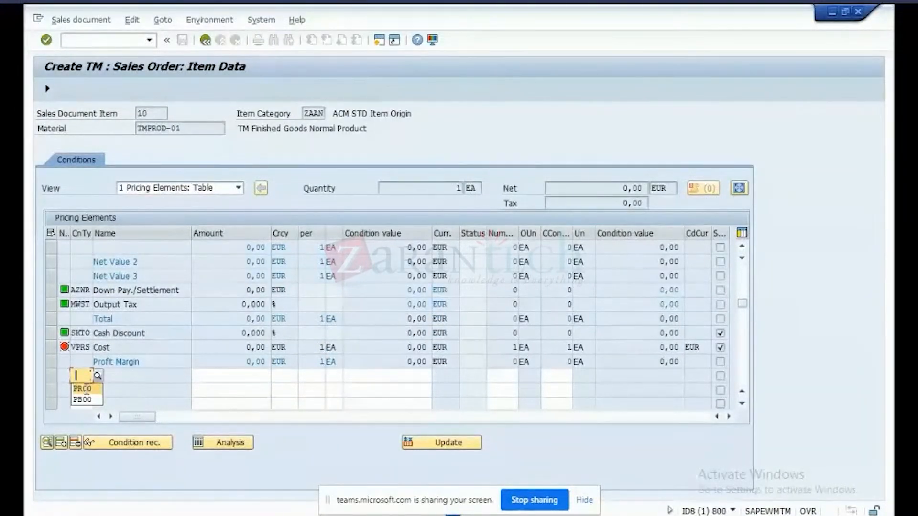
{"action": "left_click", "coordinate": [84, 389]}
{"action": "left_click", "coordinate": [205, 376]}
{"action": "left_click", "coordinate": [250, 389]}
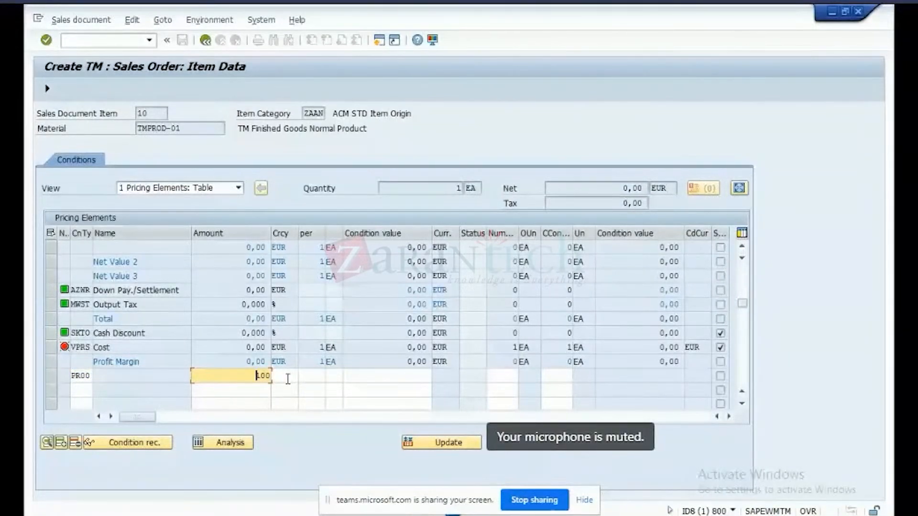
{"action": "key", "text": "Return"}
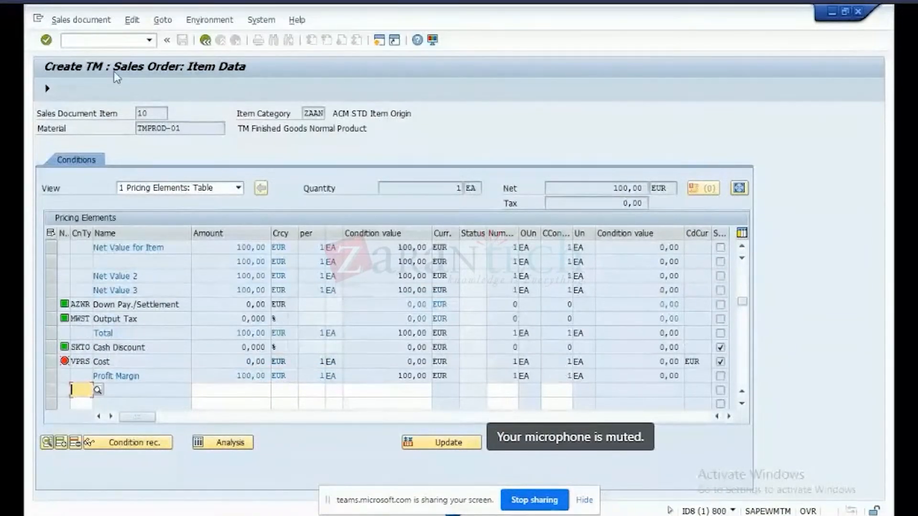
{"action": "left_click", "coordinate": [49, 87]}
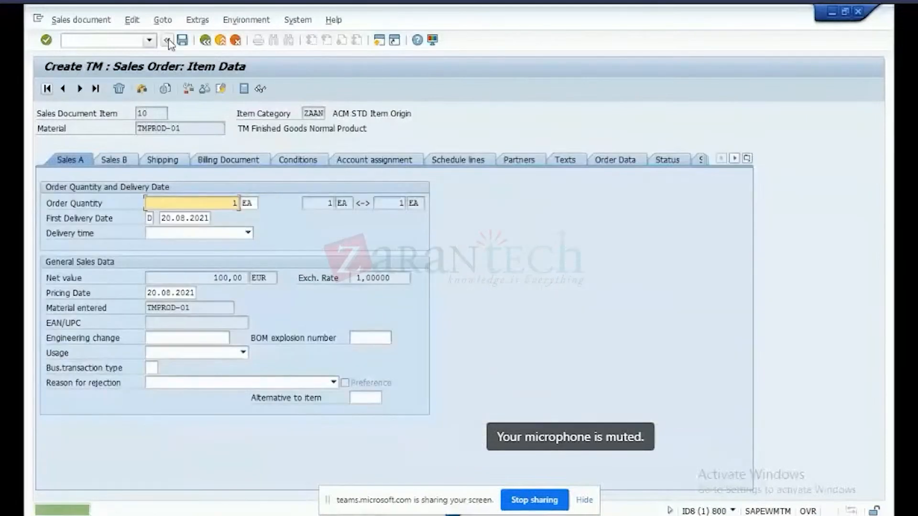
{"action": "left_click", "coordinate": [181, 41]}
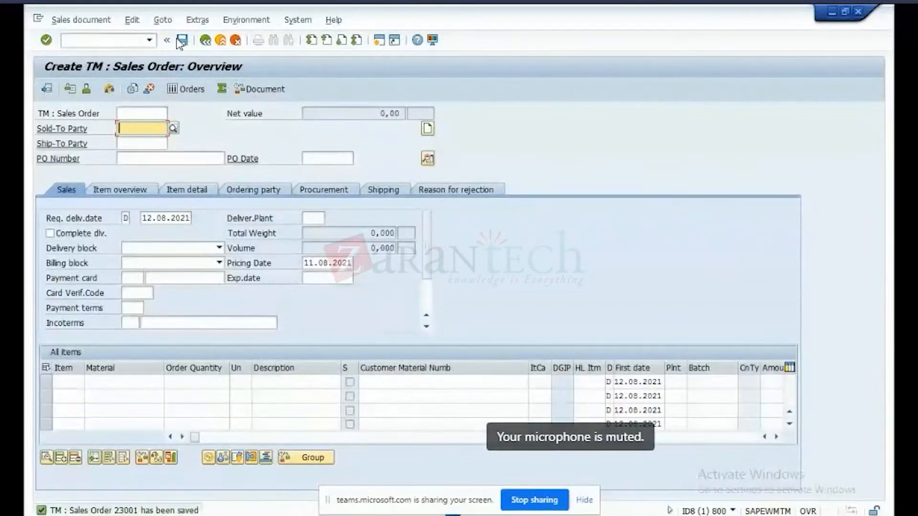
Display the newly saved sales order, check its TM status, and reload the order
{"action": "left_click", "coordinate": [78, 20]}
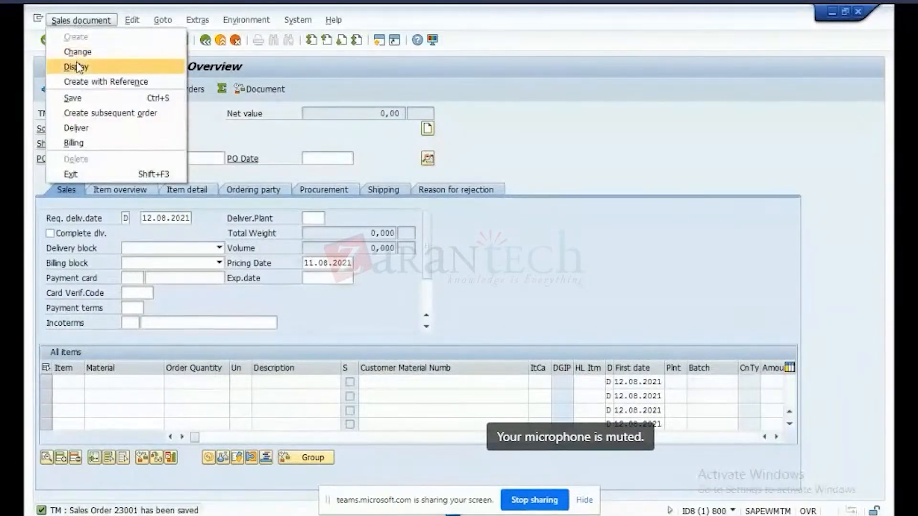
{"action": "left_click", "coordinate": [78, 66]}
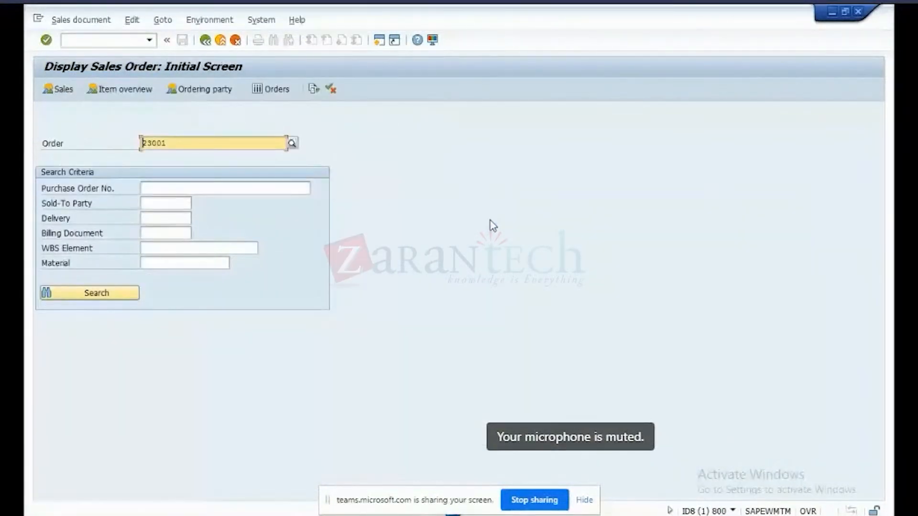
{"action": "key", "text": "Return"}
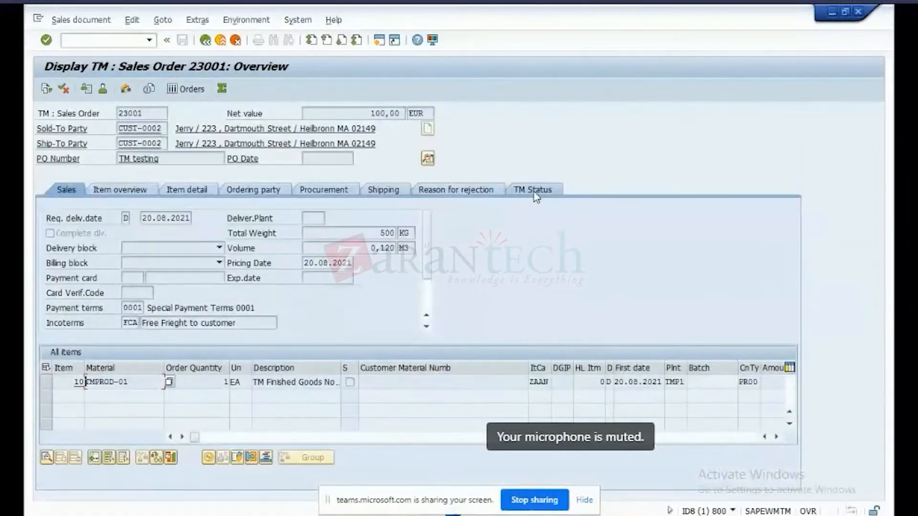
{"action": "left_click", "coordinate": [536, 191]}
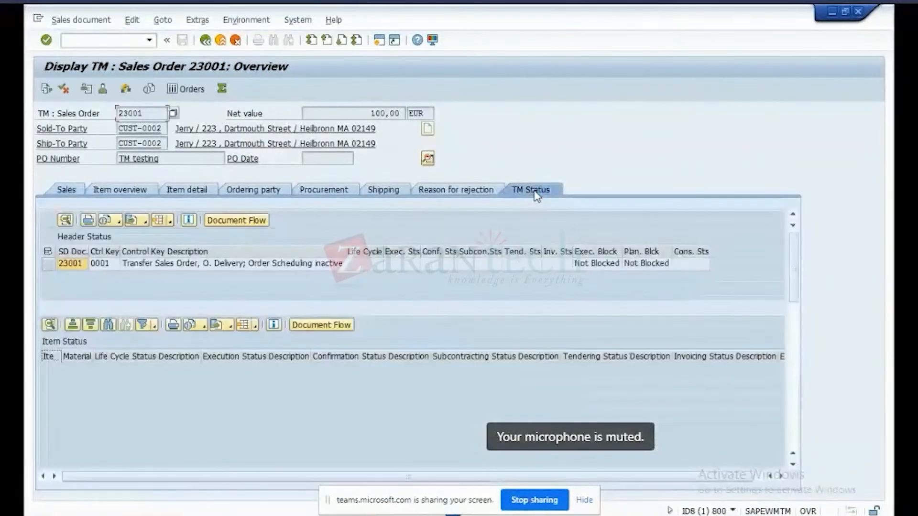
{"action": "left_click", "coordinate": [205, 41]}
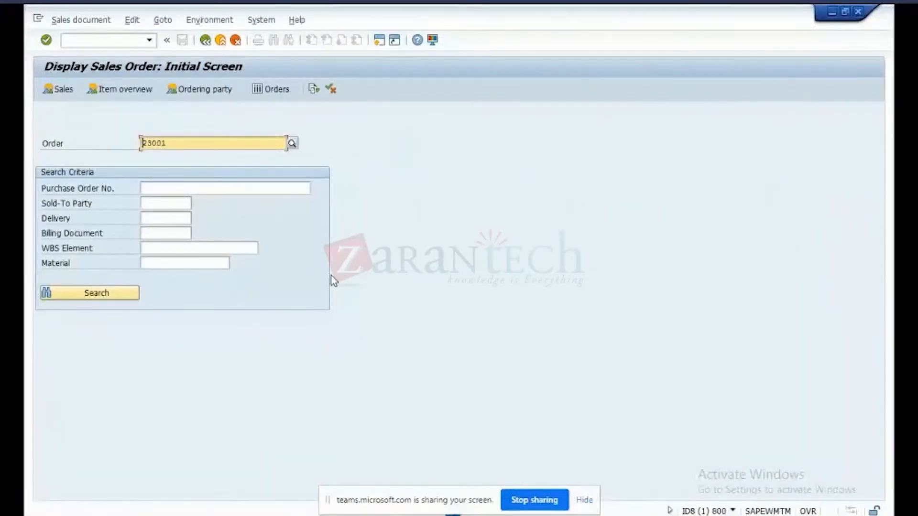
{"action": "key", "text": "Return"}
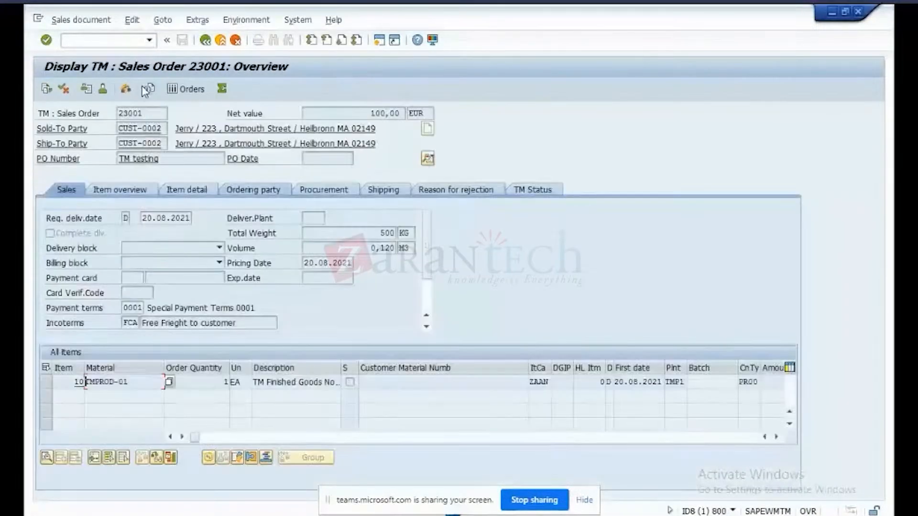
Open the sales order for changing, set route ZOG028 in the item's shipping data, and save
{"action": "left_click", "coordinate": [79, 21]}
{"action": "left_click", "coordinate": [77, 52]}
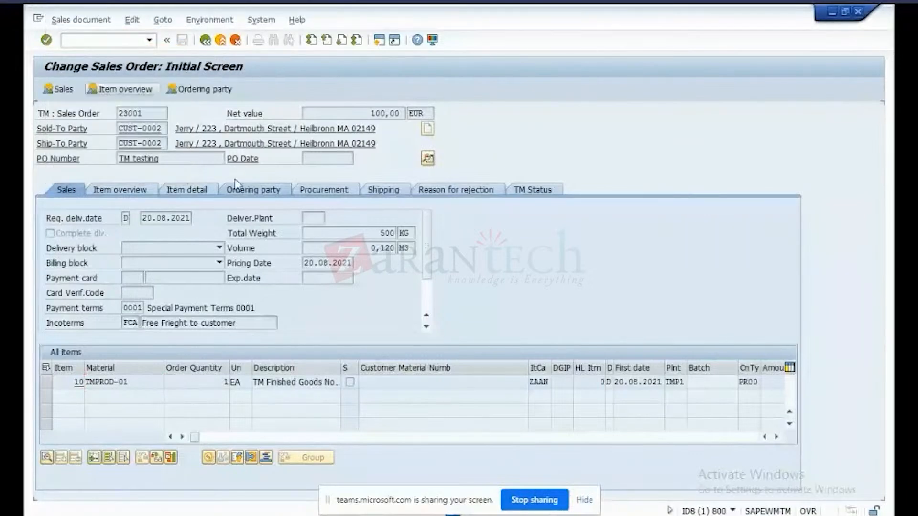
{"action": "key", "text": "Return"}
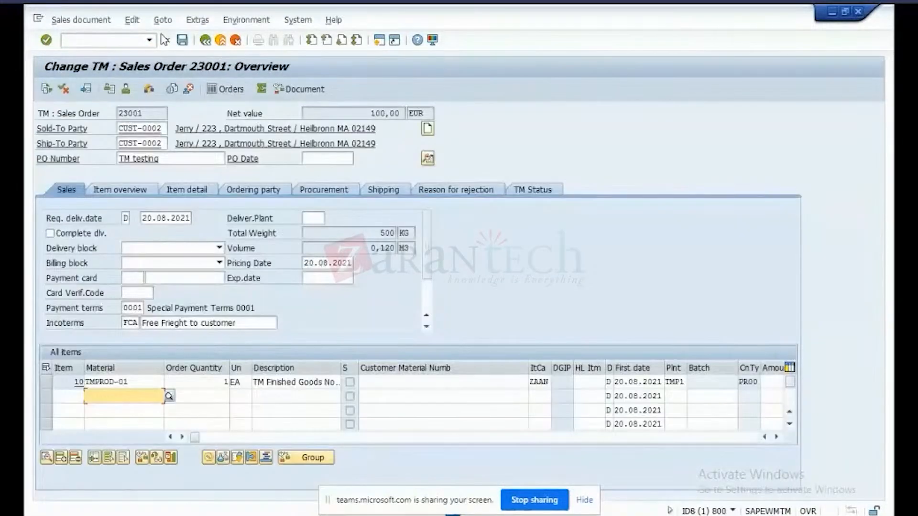
{"action": "left_click", "coordinate": [162, 20]}
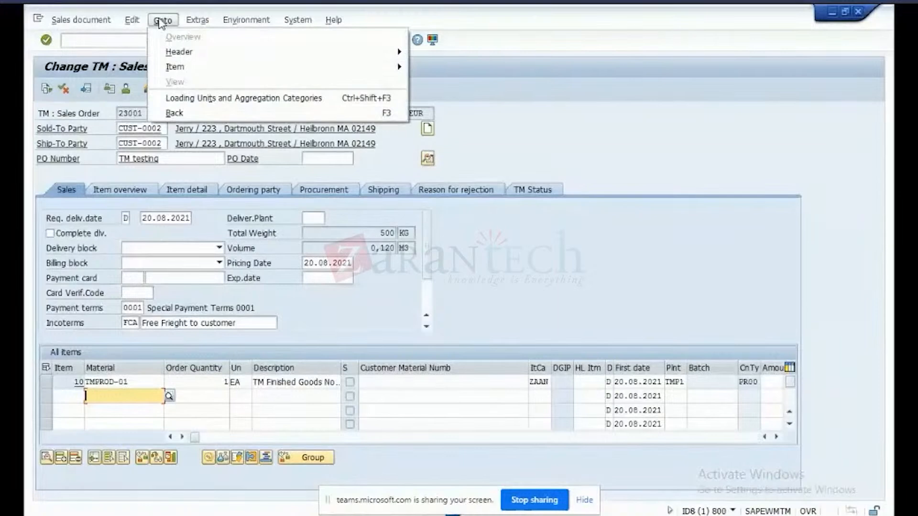
{"action": "mouse_move", "coordinate": [168, 52]}
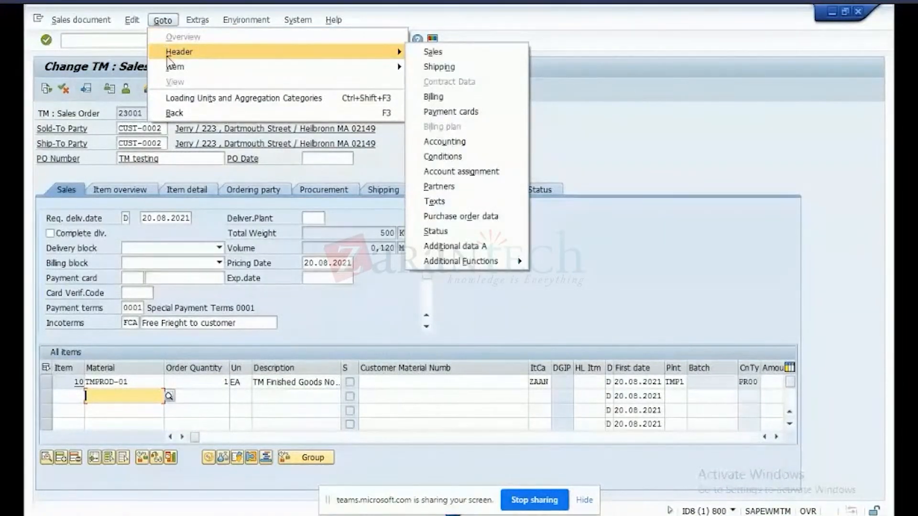
{"action": "mouse_move", "coordinate": [187, 67]}
{"action": "left_click", "coordinate": [461, 99]}
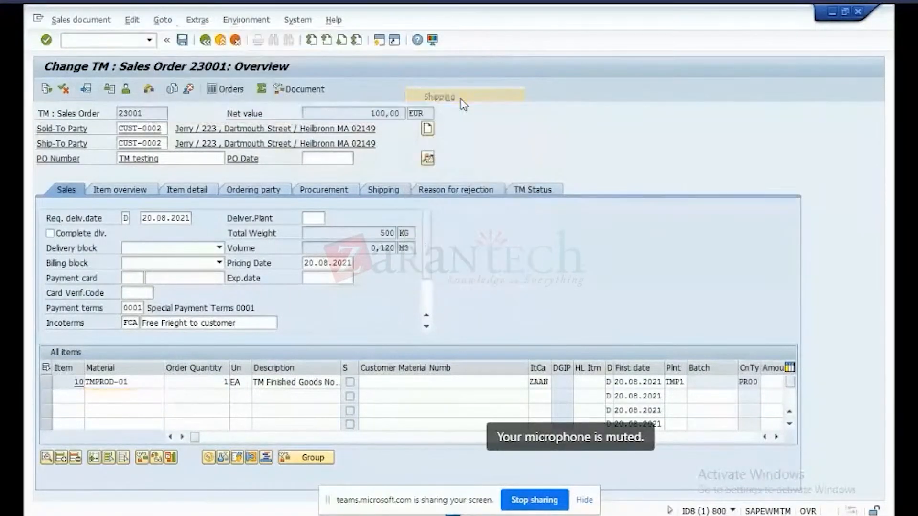
{"action": "left_click", "coordinate": [145, 296]}
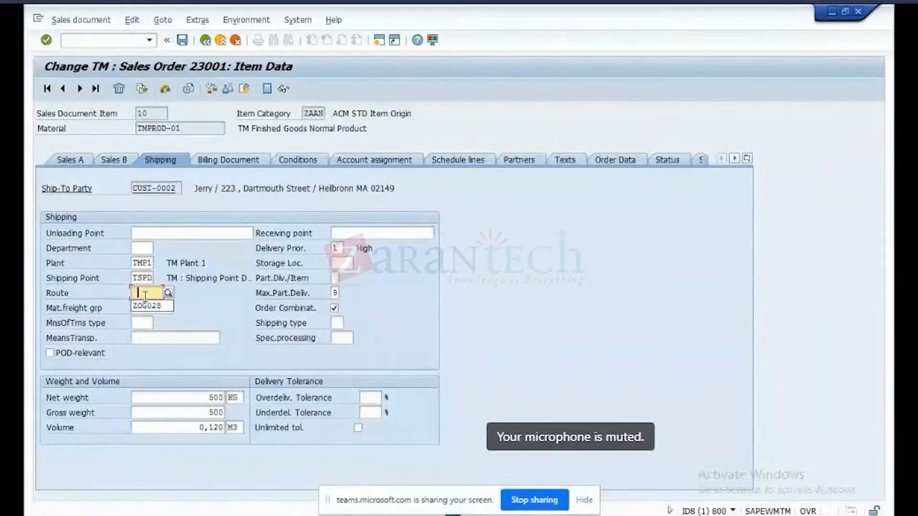
{"action": "left_click", "coordinate": [140, 307]}
{"action": "key", "text": "Return"}
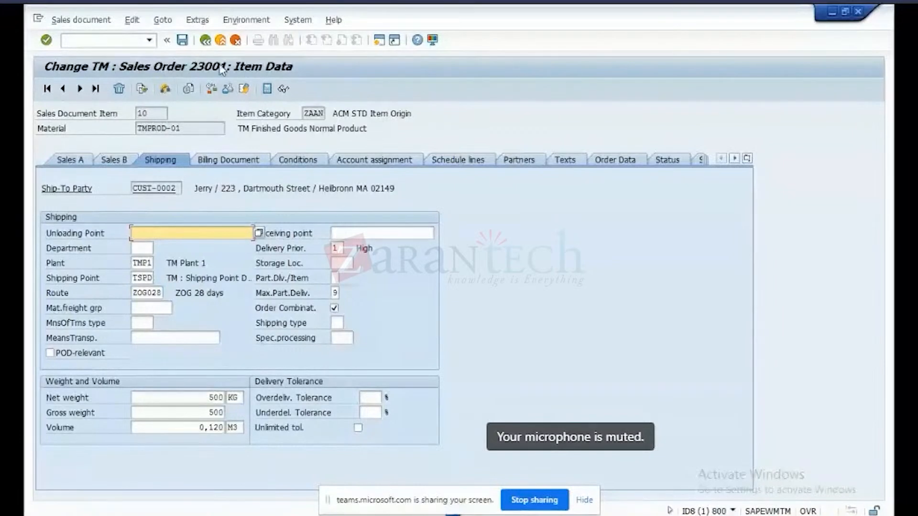
{"action": "left_click", "coordinate": [182, 41]}
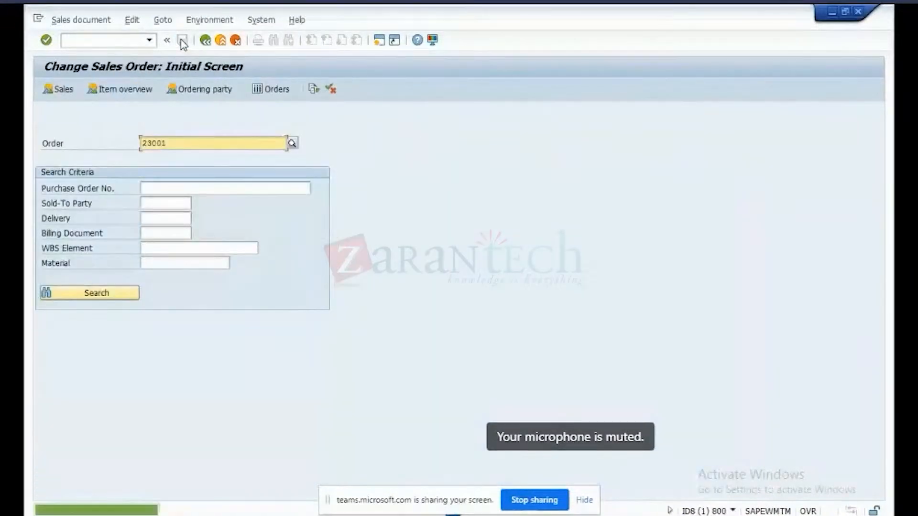
Display the changed sales order and examine its TM status and the document flow from its header status
{"action": "key", "text": "Return"}
{"action": "left_click", "coordinate": [81, 20]}
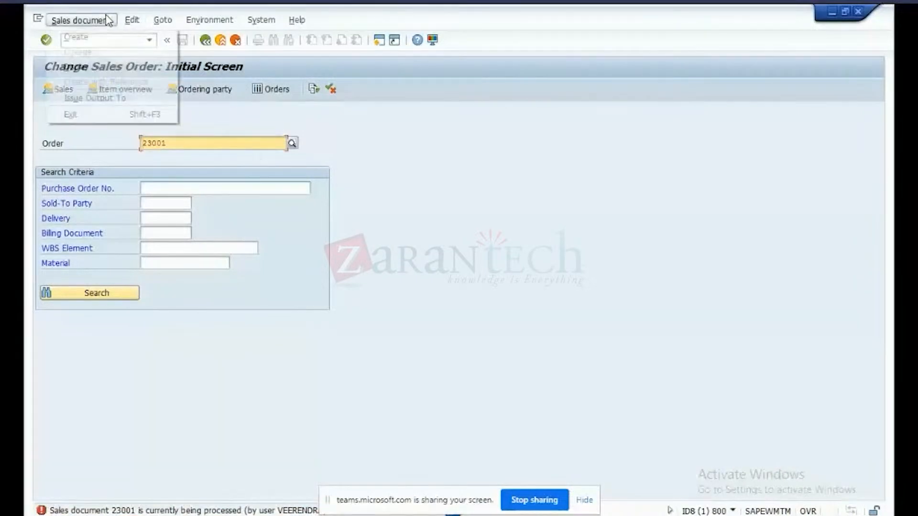
{"action": "left_click", "coordinate": [96, 67]}
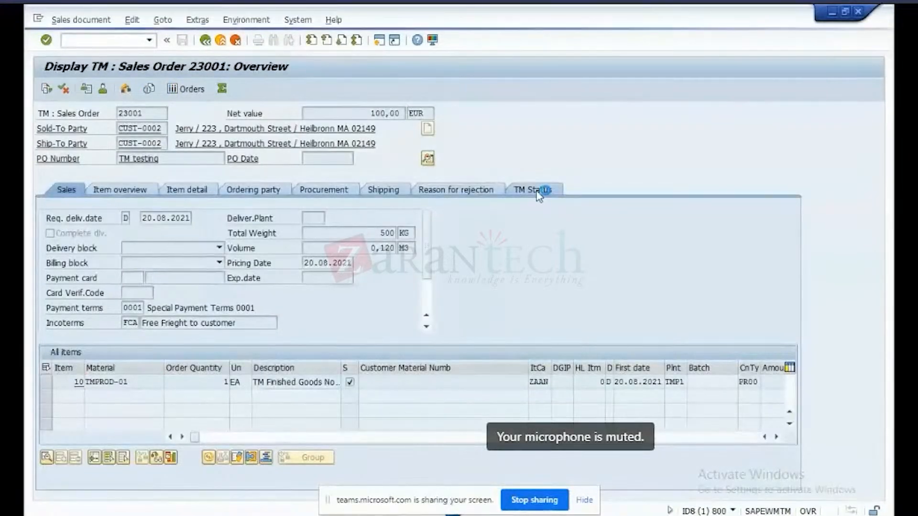
{"action": "left_click", "coordinate": [535, 190]}
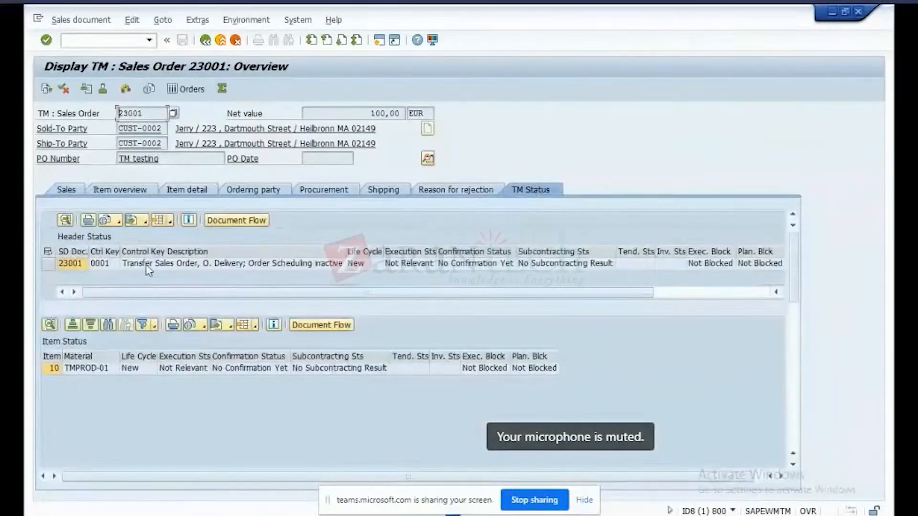
{"action": "left_click", "coordinate": [47, 264]}
{"action": "left_click", "coordinate": [254, 221]}
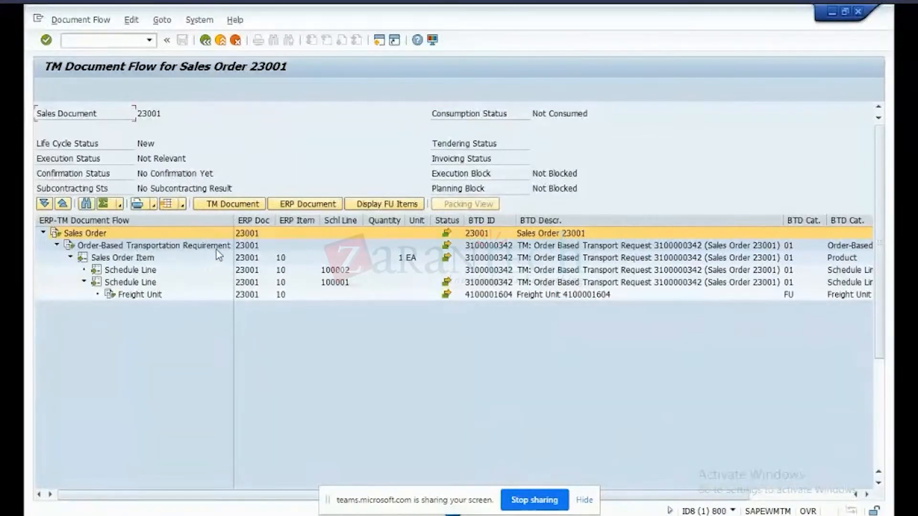
{"action": "left_click", "coordinate": [205, 42]}
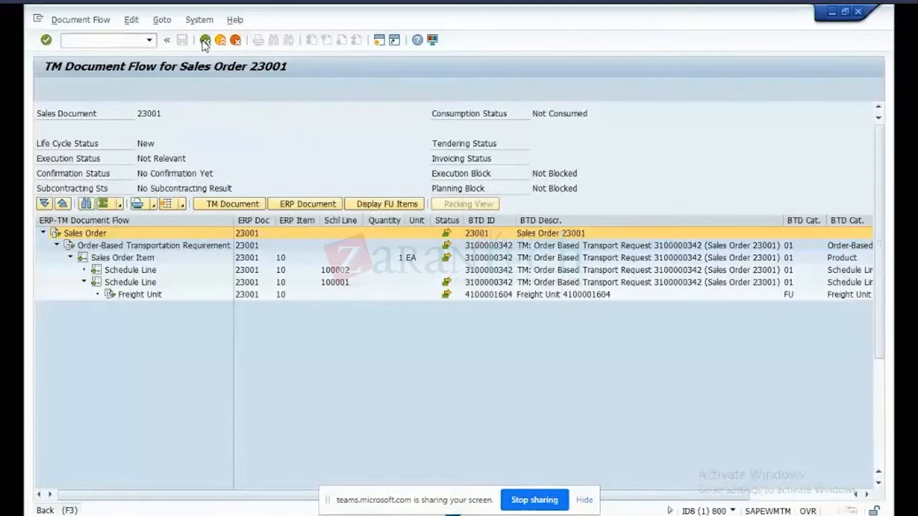
Create and save an outbound delivery for the sales order and display the delivery's TM status
{"action": "left_click", "coordinate": [81, 20]}
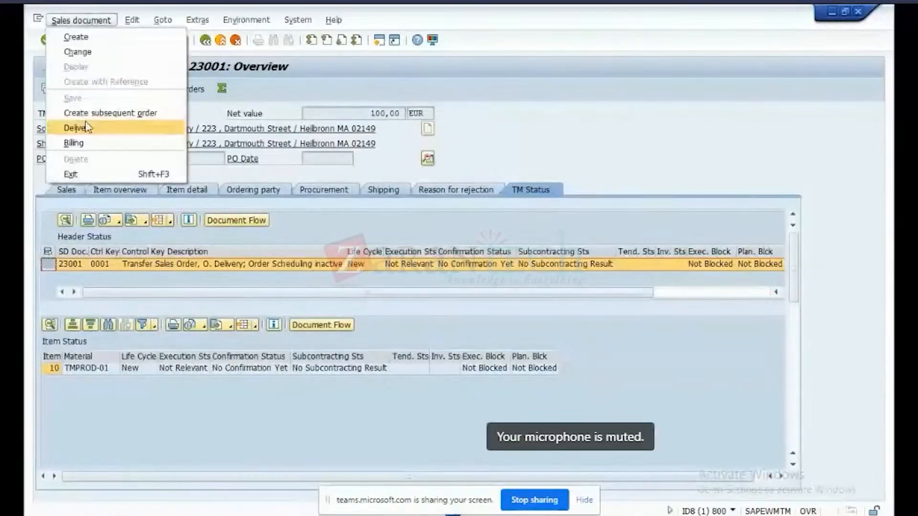
{"action": "left_click", "coordinate": [88, 127]}
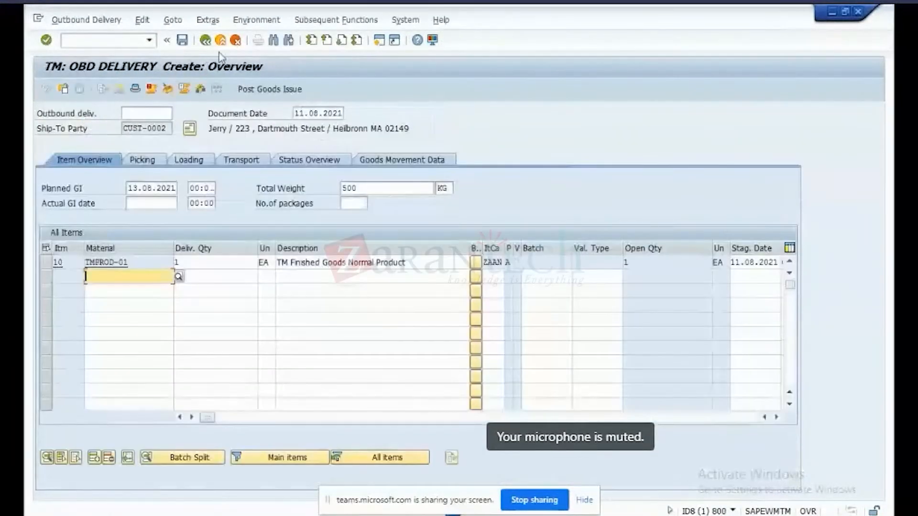
{"action": "left_click", "coordinate": [181, 41]}
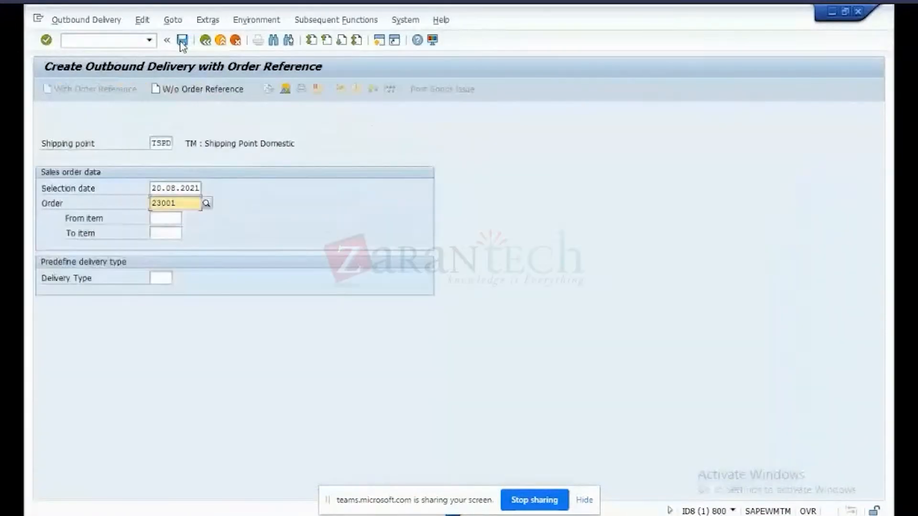
{"action": "left_click", "coordinate": [121, 21]}
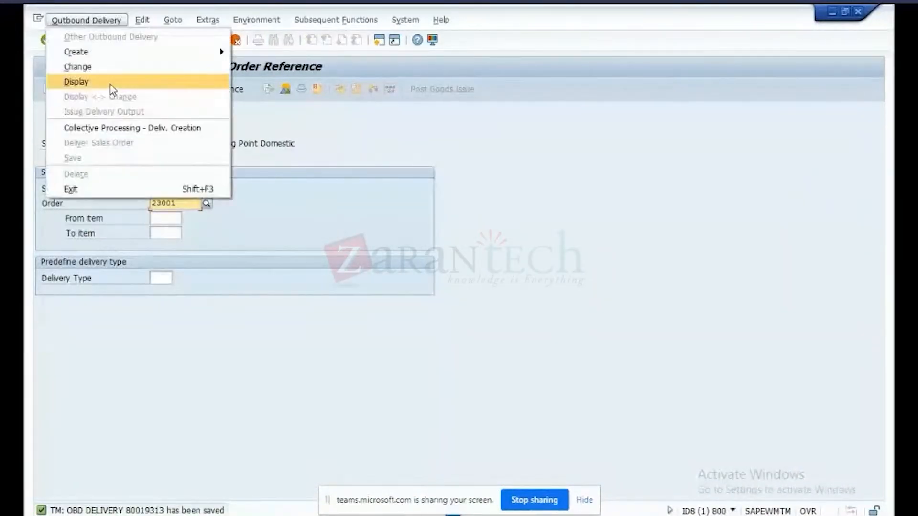
{"action": "left_click", "coordinate": [110, 81]}
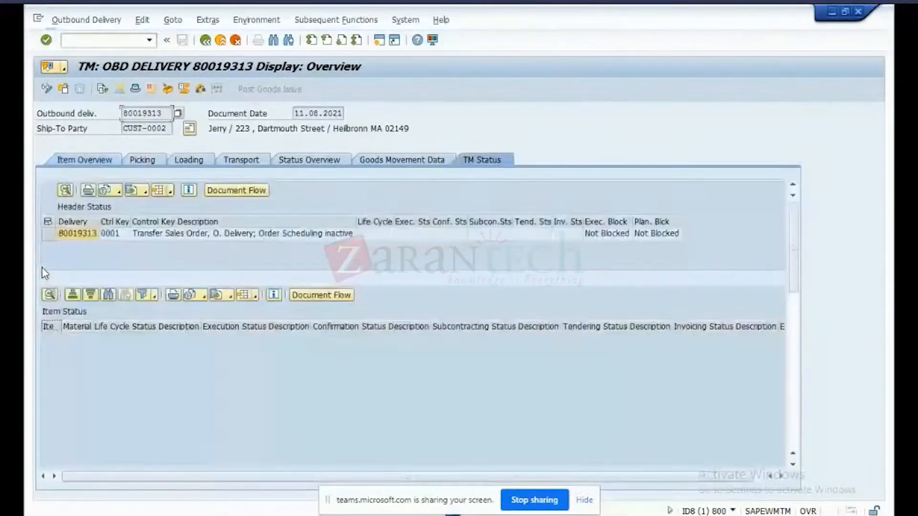
Leave the outbound delivery display for SAP Easy Access and switch to the Microsoft Teams meeting
{"action": "left_click", "coordinate": [205, 41]}
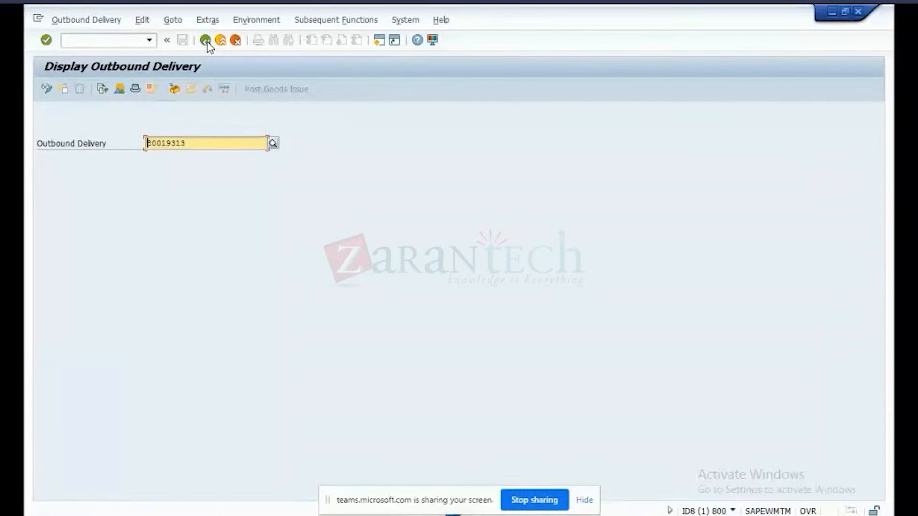
{"action": "left_click", "coordinate": [206, 41]}
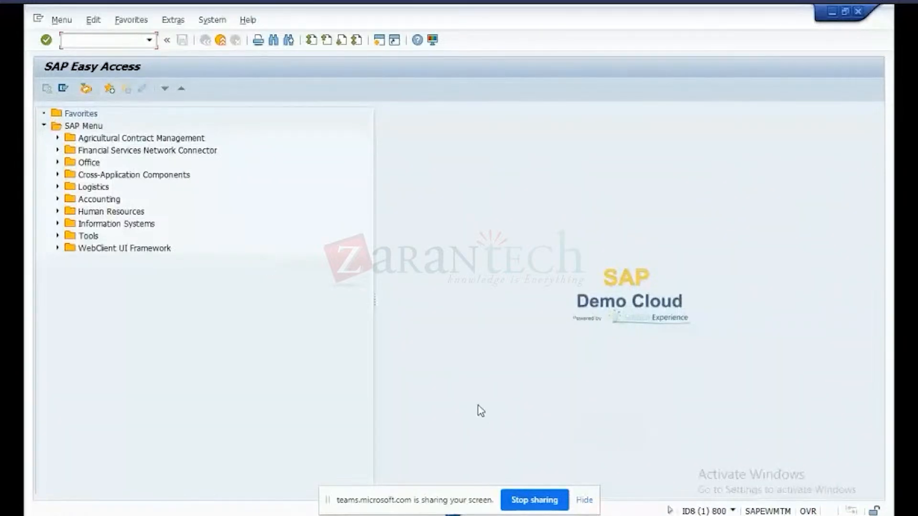
{"action": "key", "text": "alt+Tab"}
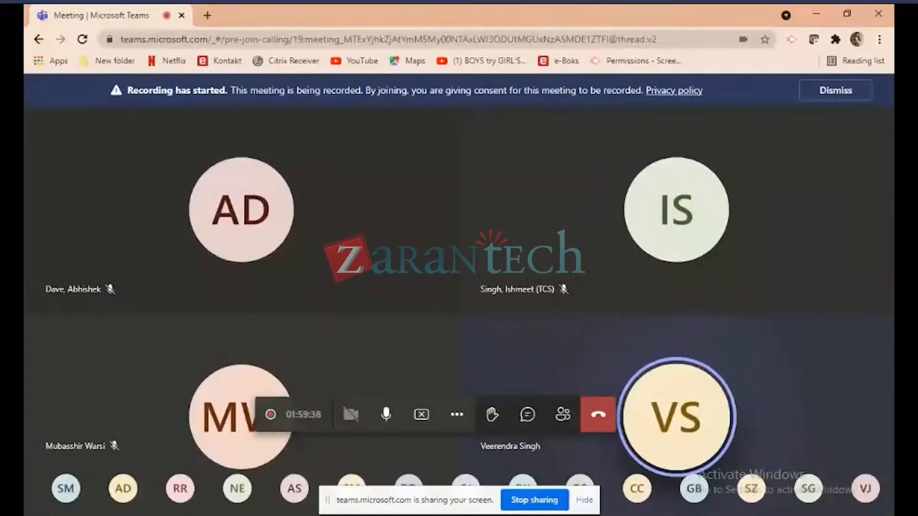
Switch to the freight unit display in the browser and examine the source and destination data of Stage 1
{"action": "left_click", "coordinate": [714, 515]}
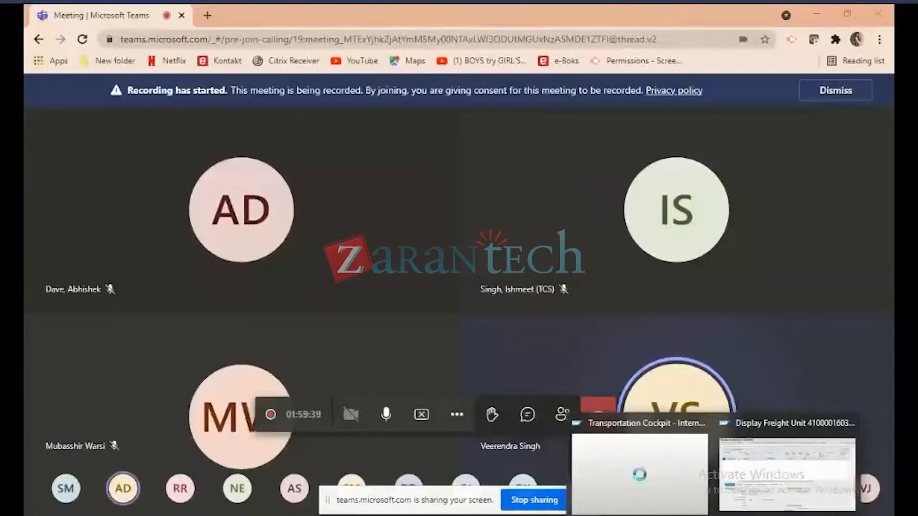
{"action": "left_click", "coordinate": [787, 473]}
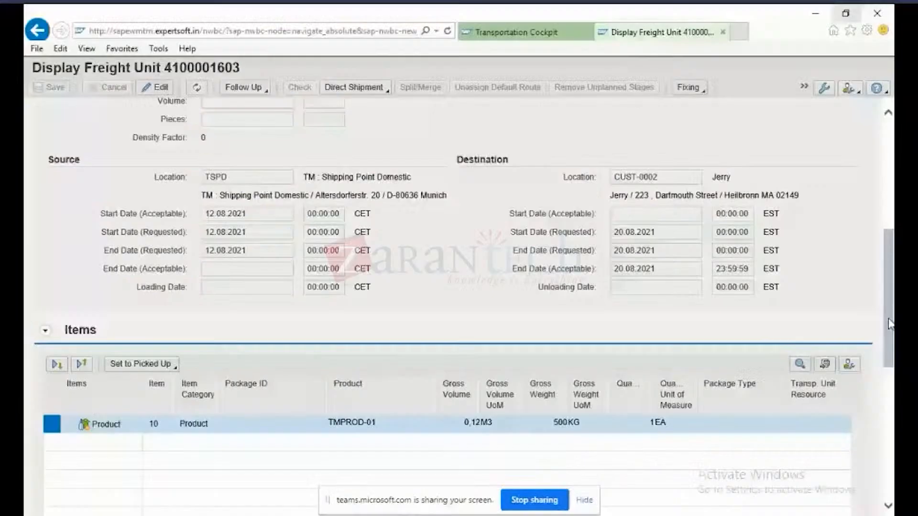
{"action": "scroll", "coordinate": [423, 207], "scroll_direction": "up", "scroll_amount": 6}
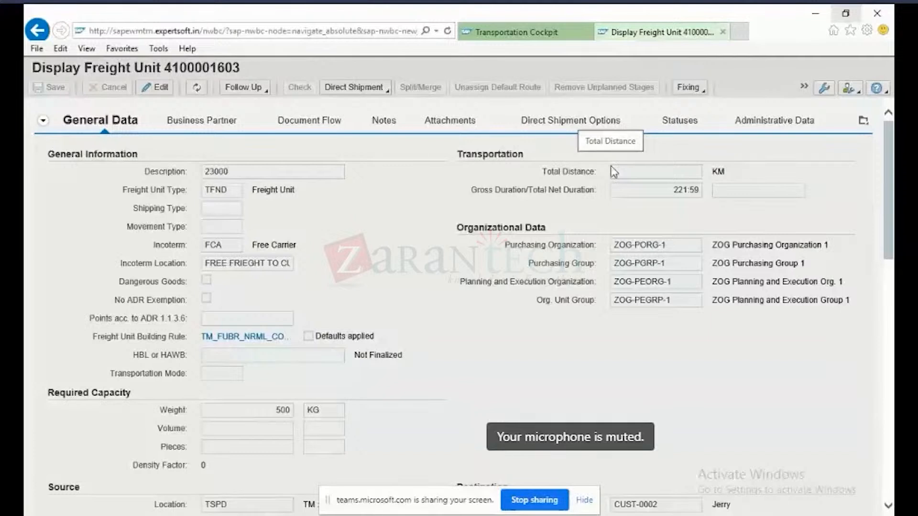
{"action": "left_click", "coordinate": [864, 121]}
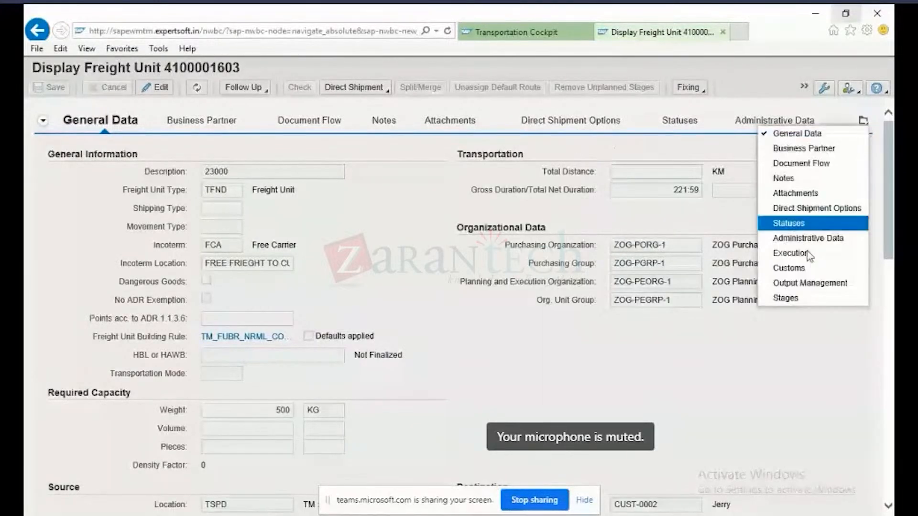
{"action": "left_click", "coordinate": [786, 298]}
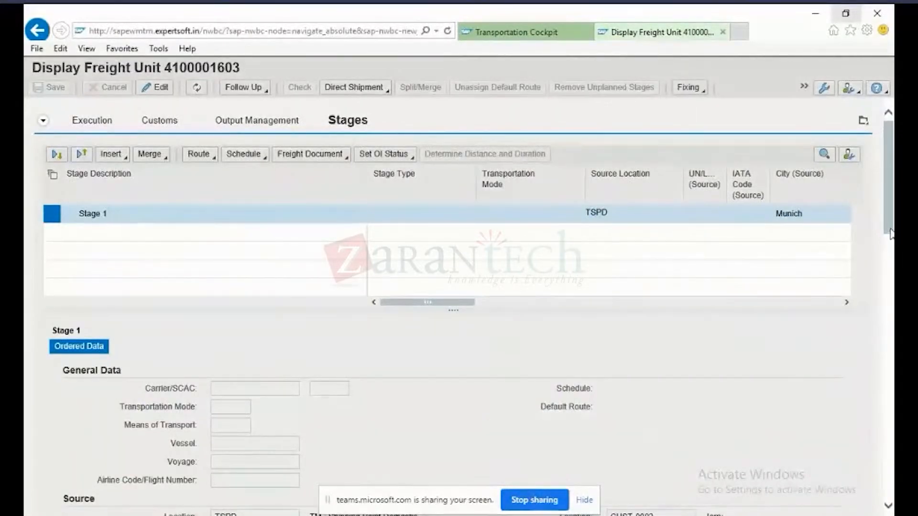
{"action": "scroll", "coordinate": [890, 232], "scroll_direction": "down", "scroll_amount": 3}
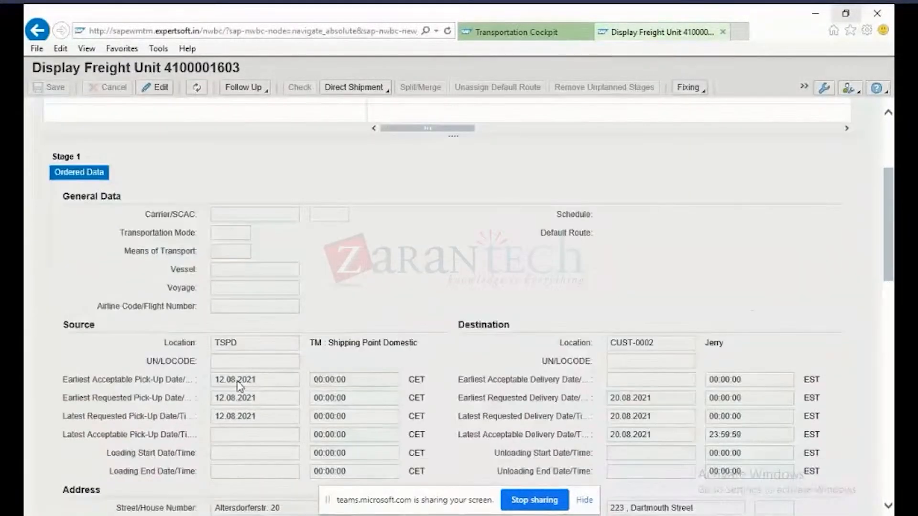
Copy the stage's source location TSPD into cell E1 beside the source loc label in the Excel test data sheet
{"action": "left_click", "coordinate": [198, 343]}
{"action": "key", "text": "ctrl+c"}
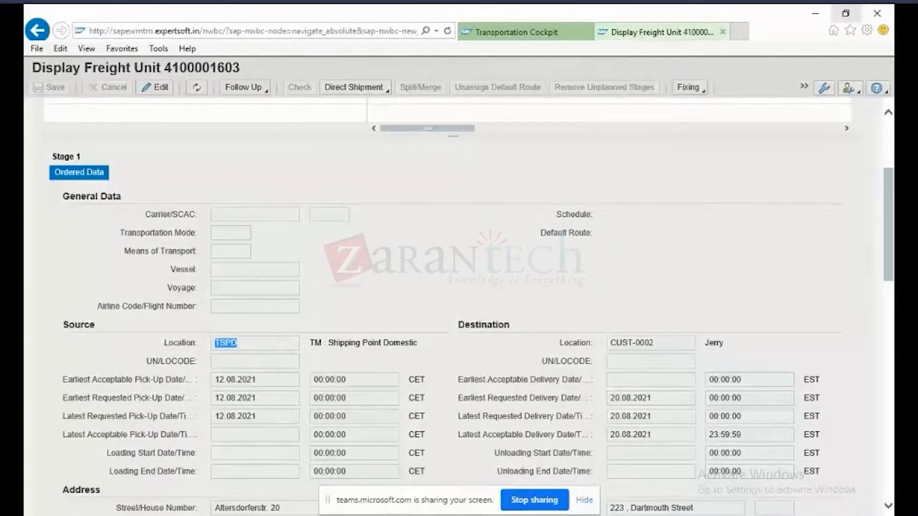
{"action": "key", "text": "alt+Tab"}
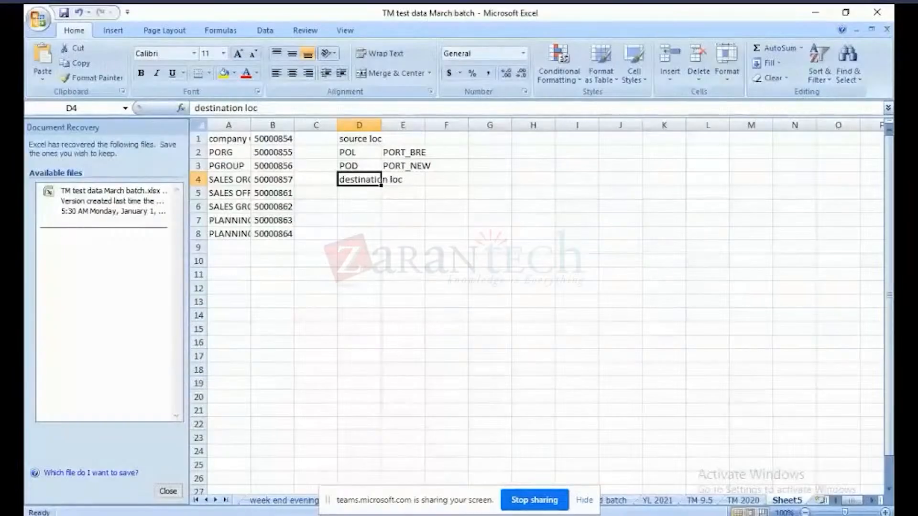
{"action": "left_click", "coordinate": [403, 139]}
{"action": "key", "text": "ctrl+v"}
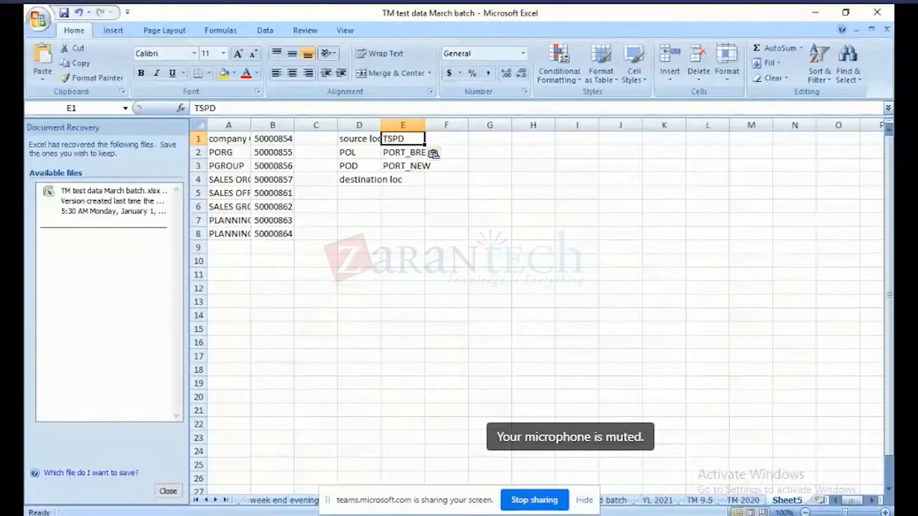
Copy the freight unit's destination location CUST-0002 into cell E4 of the Excel sheet and save the workbook
{"action": "left_click", "coordinate": [714, 515]}
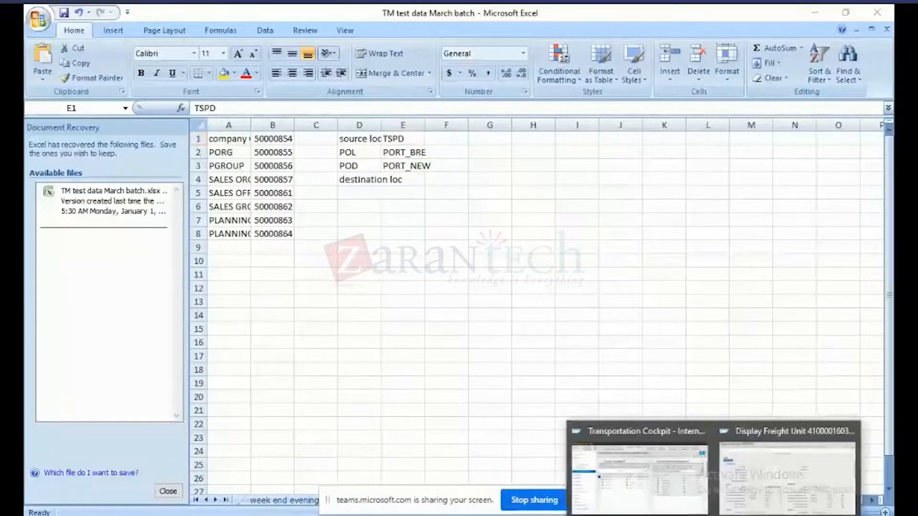
{"action": "left_click", "coordinate": [793, 488]}
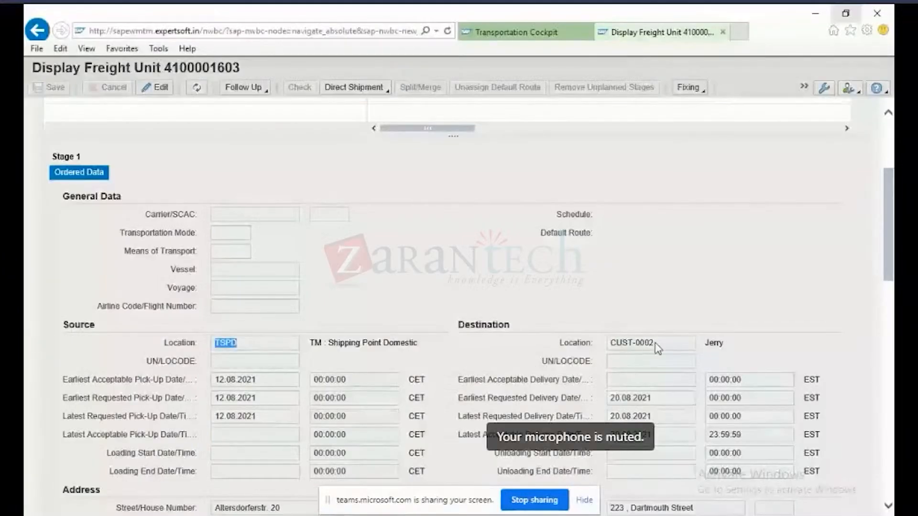
{"action": "left_click_drag", "start_coordinate": [655, 343], "coordinate": [610, 344]}
{"action": "key", "text": "ctrl+c"}
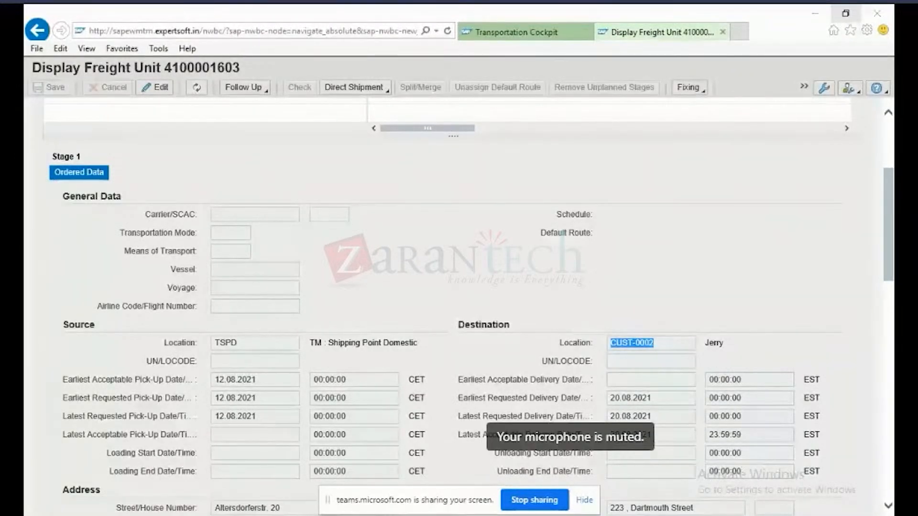
{"action": "key", "text": "alt+Tab"}
{"action": "left_click", "coordinate": [405, 180]}
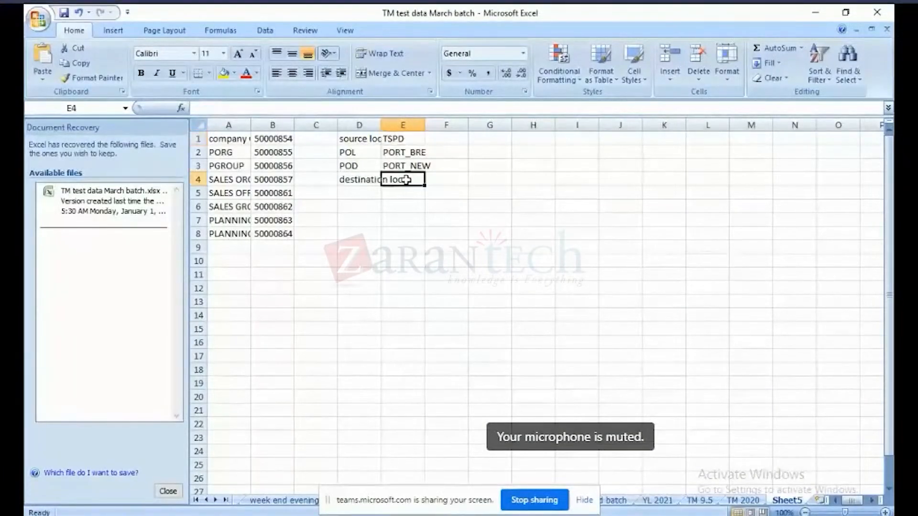
{"action": "key", "text": "ctrl+v"}
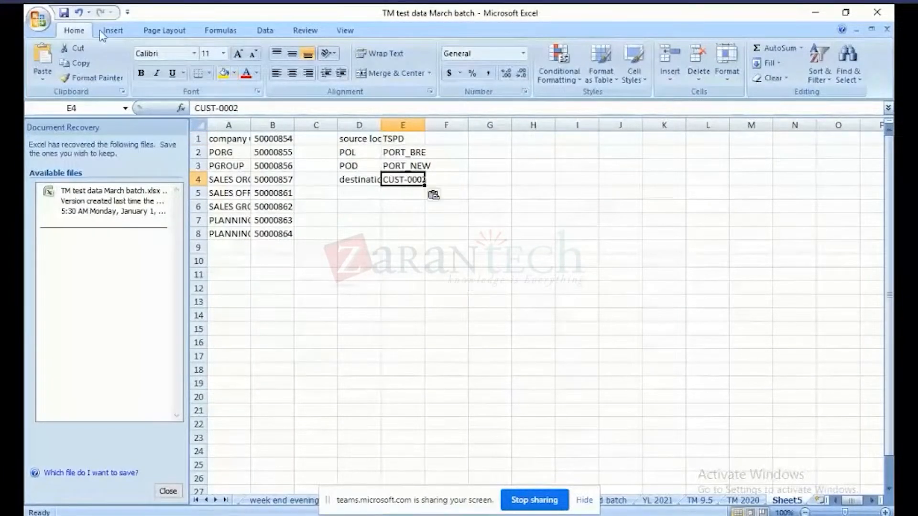
{"action": "left_click", "coordinate": [64, 12]}
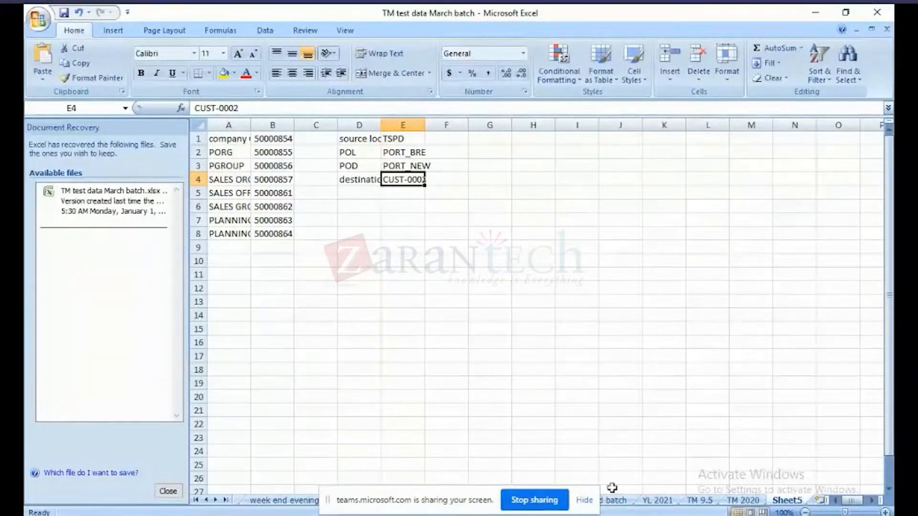
Switch to the SAP ABAP Editor, run program /SAPAPO/CHANGE_LOCTYPE to view its selection screen, and return to the initial screen
{"action": "left_click", "coordinate": [647, 510]}
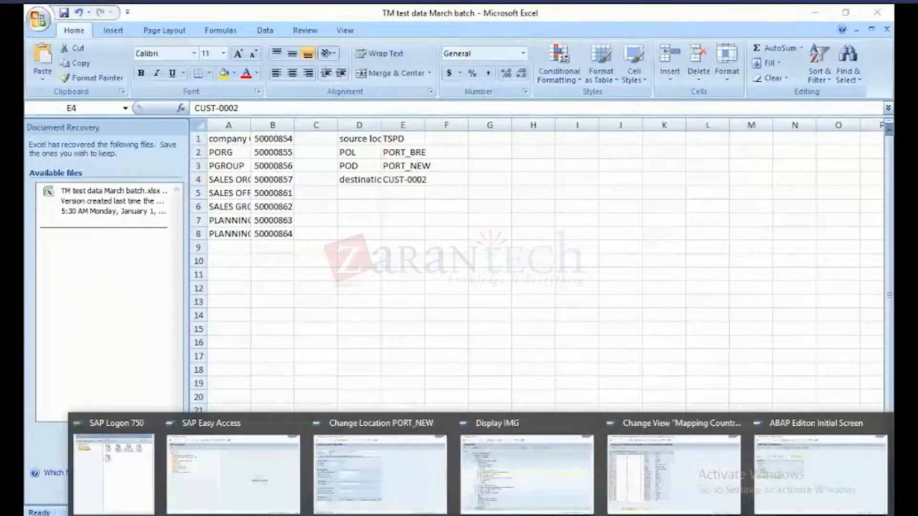
{"action": "left_click", "coordinate": [794, 484]}
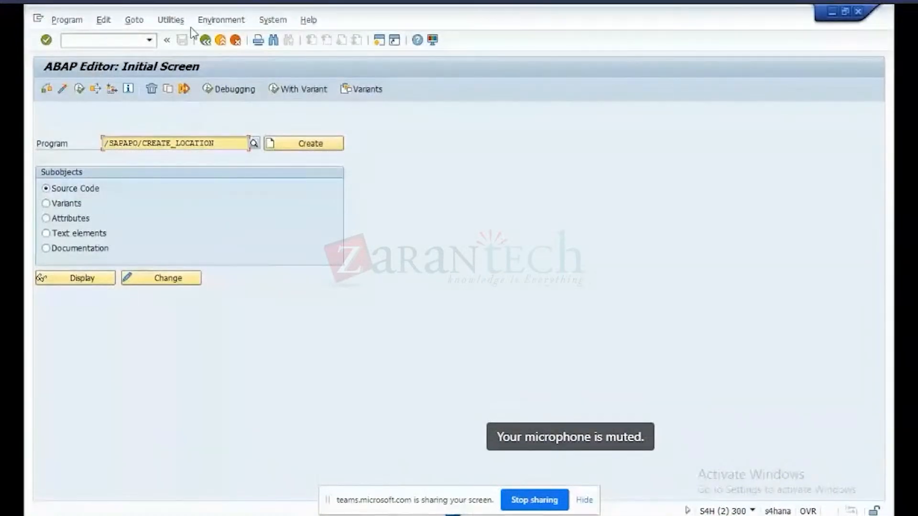
{"action": "left_click_drag", "start_coordinate": [226, 144], "coordinate": [73, 144]}
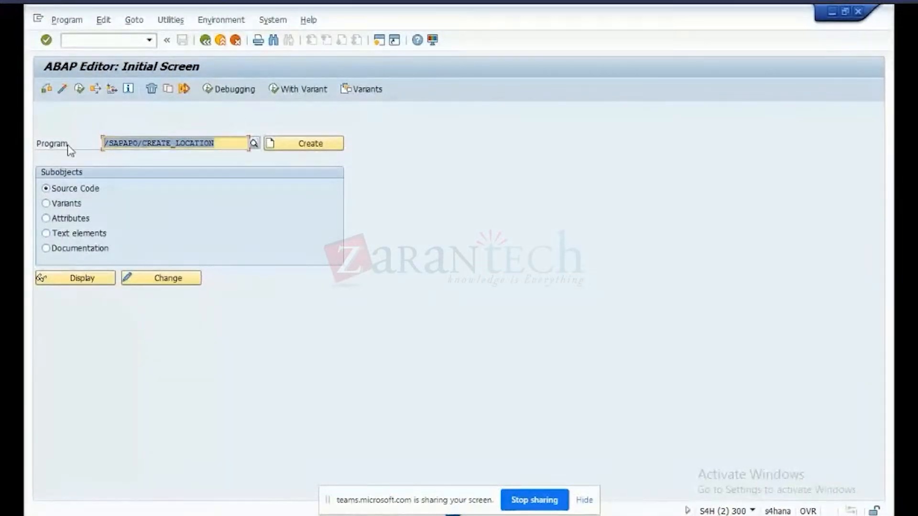
{"action": "key", "text": "BackSpace"}
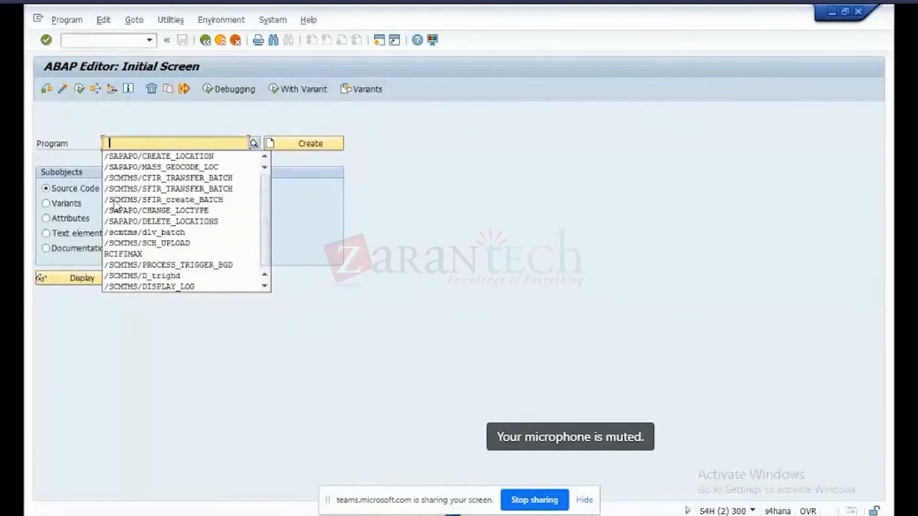
{"action": "left_click", "coordinate": [148, 211]}
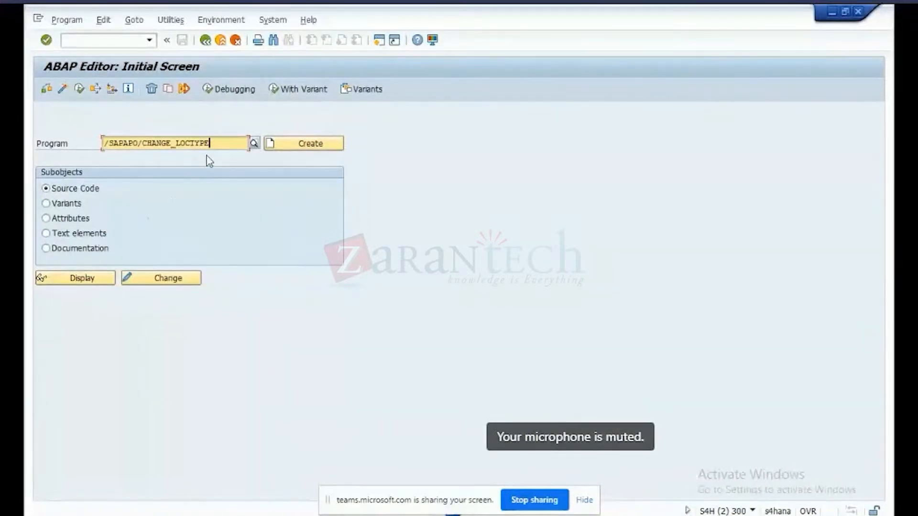
{"action": "left_click", "coordinate": [80, 91]}
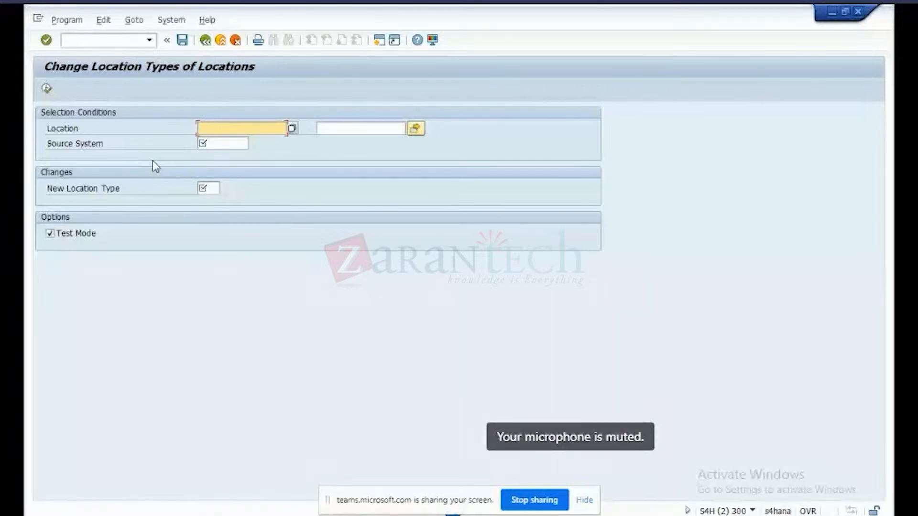
{"action": "left_click", "coordinate": [205, 41]}
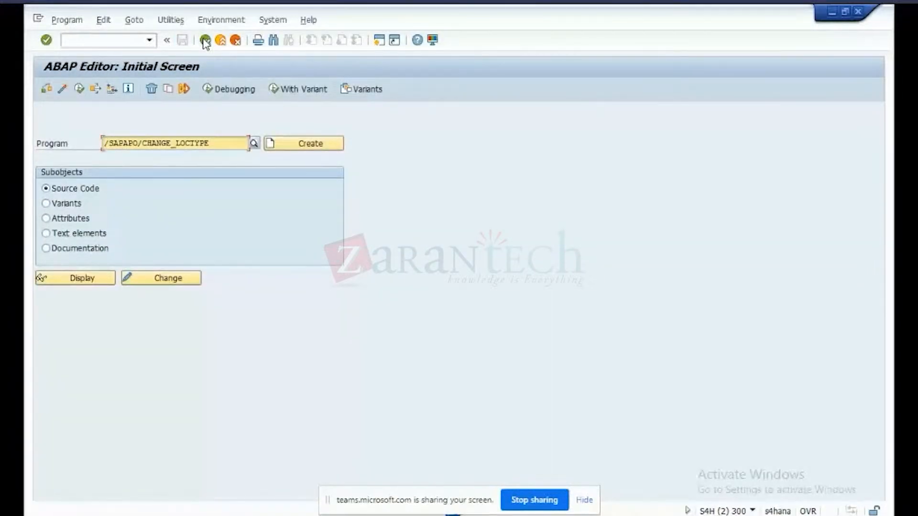
{"action": "left_click", "coordinate": [223, 143]}
{"action": "left_click_drag", "start_coordinate": [222, 143], "coordinate": [98, 143]}
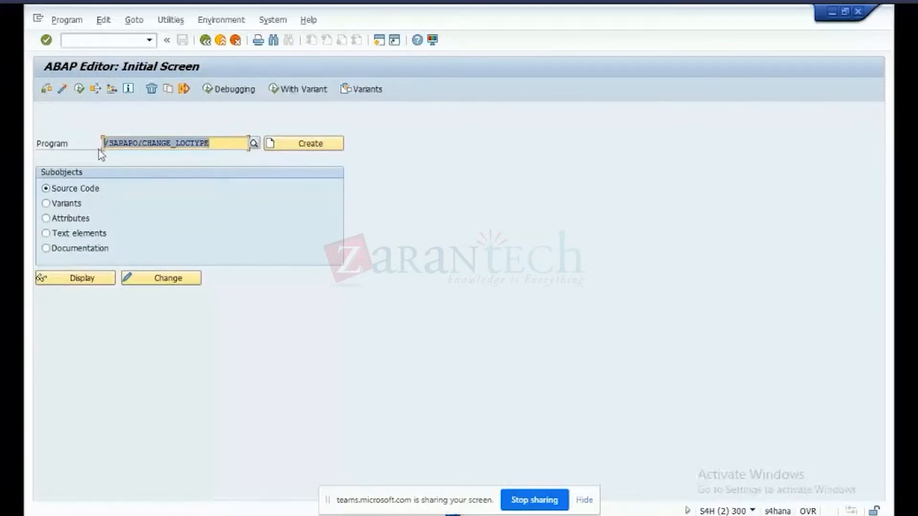
{"action": "left_click", "coordinate": [267, 312]}
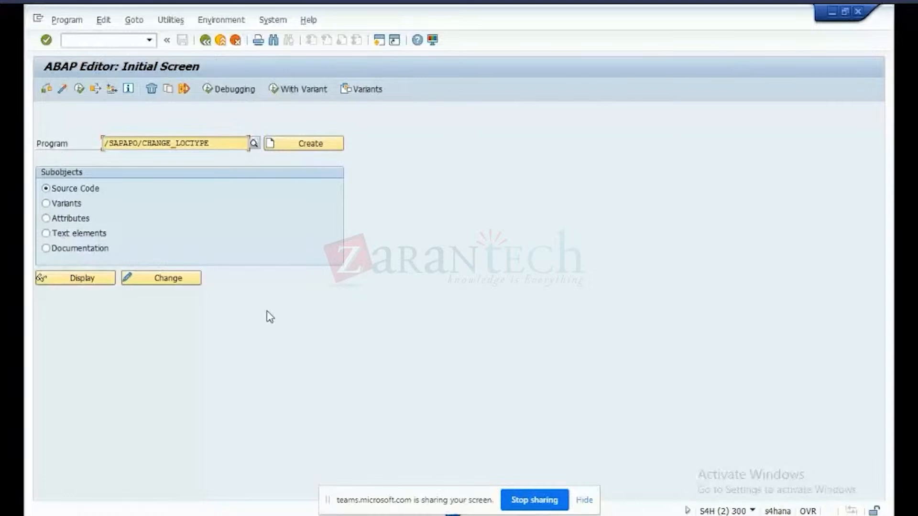
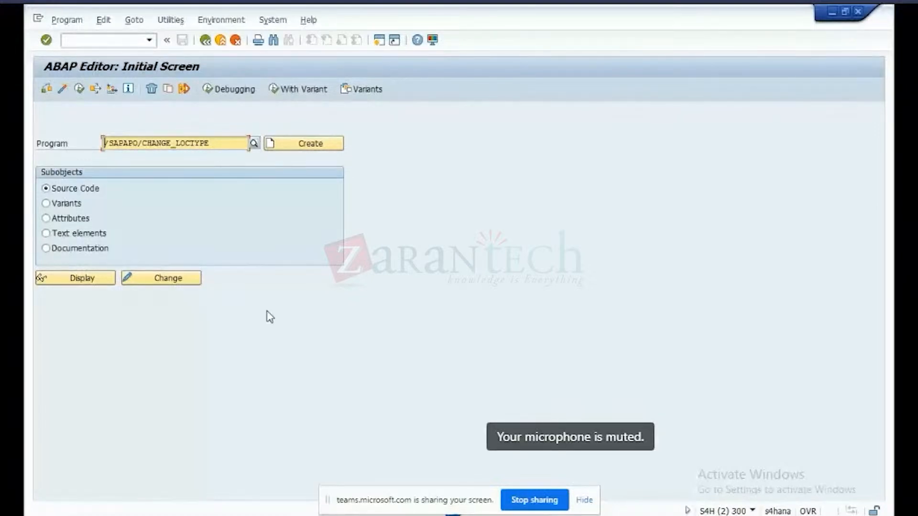
Run program /SAPAPO/DELETE_LOCATIONS from the ABAP Editor to view its selection screen
{"action": "left_click_drag", "start_coordinate": [216, 143], "coordinate": [56, 127]}
{"action": "key", "text": "BackSpace"}
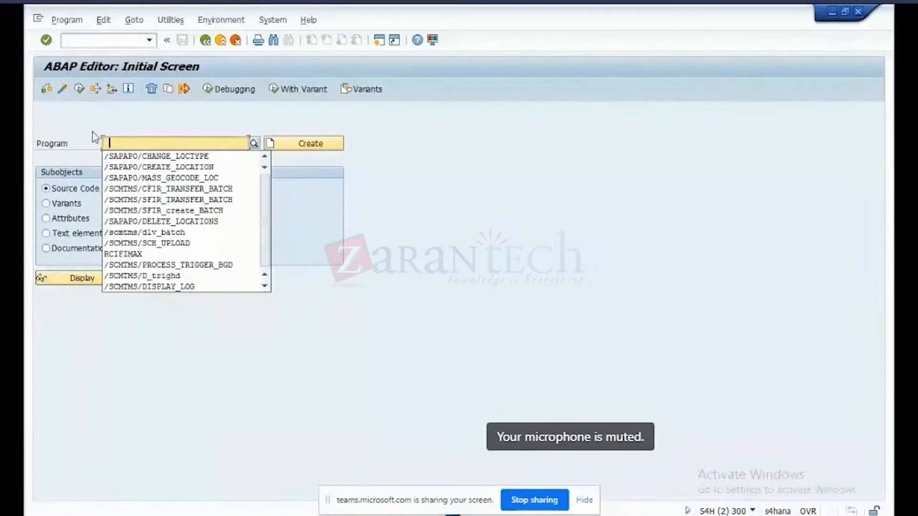
{"action": "left_click", "coordinate": [165, 223]}
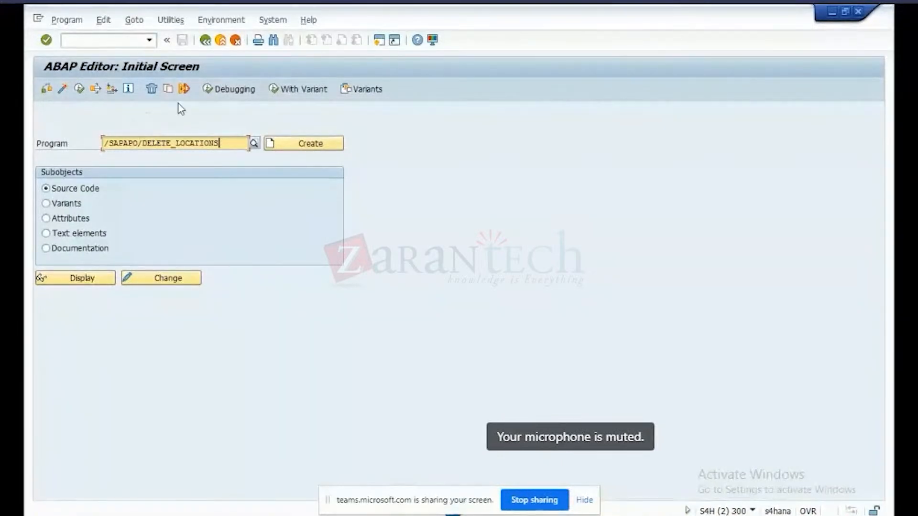
{"action": "left_click", "coordinate": [79, 90]}
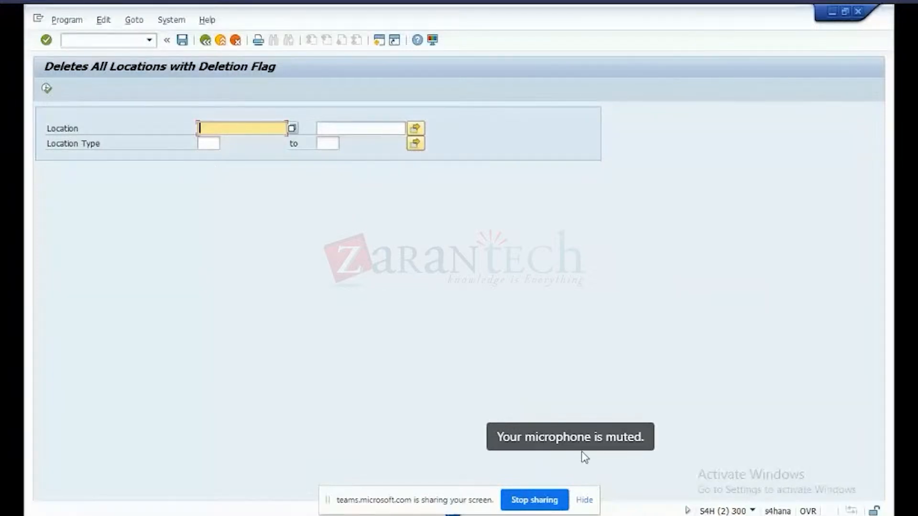
Switch to the SAP session with location PORT_NEW and display its general data
{"action": "left_click", "coordinate": [483, 515]}
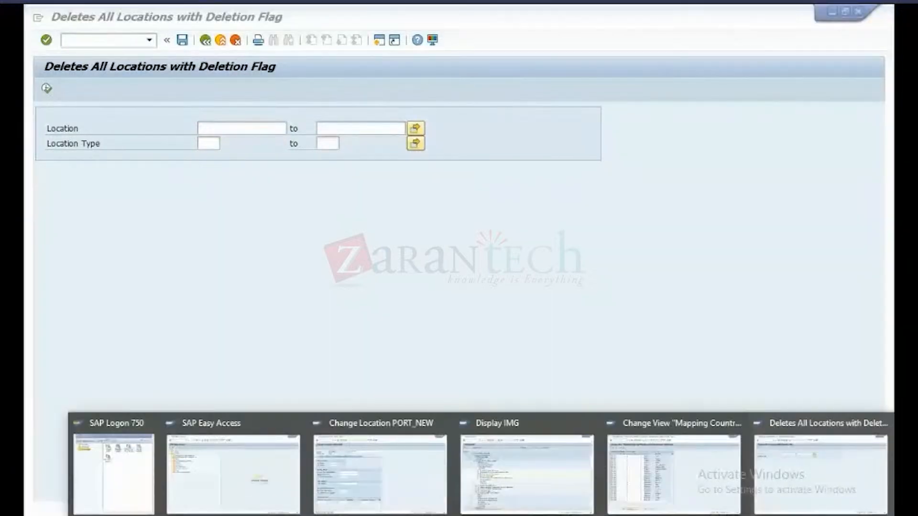
{"action": "left_click", "coordinate": [416, 470]}
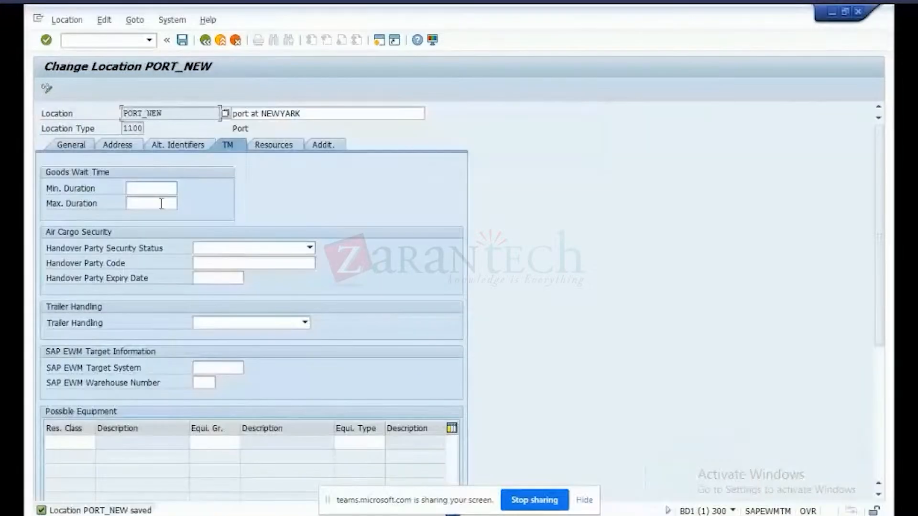
{"action": "left_click", "coordinate": [78, 146]}
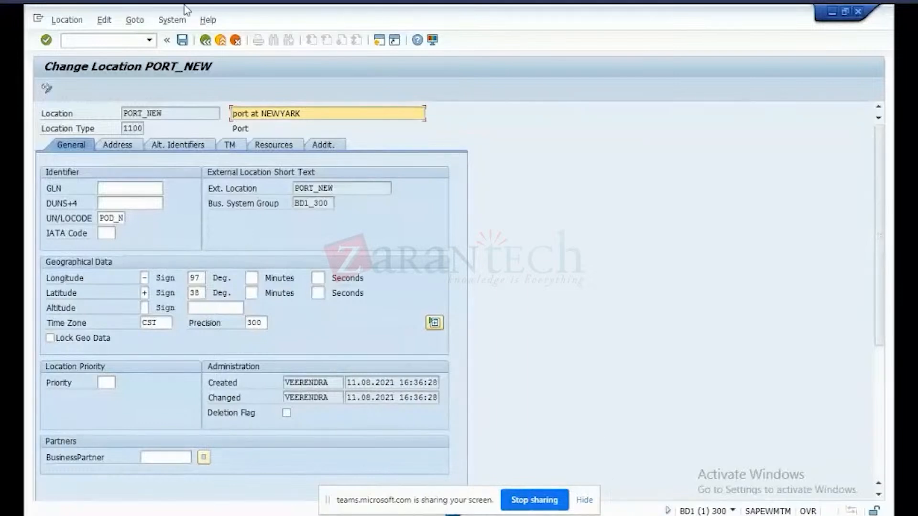
Leave the location master data for SAP Easy Access and open the Data Browser with transaction SE16
{"action": "left_click", "coordinate": [205, 40]}
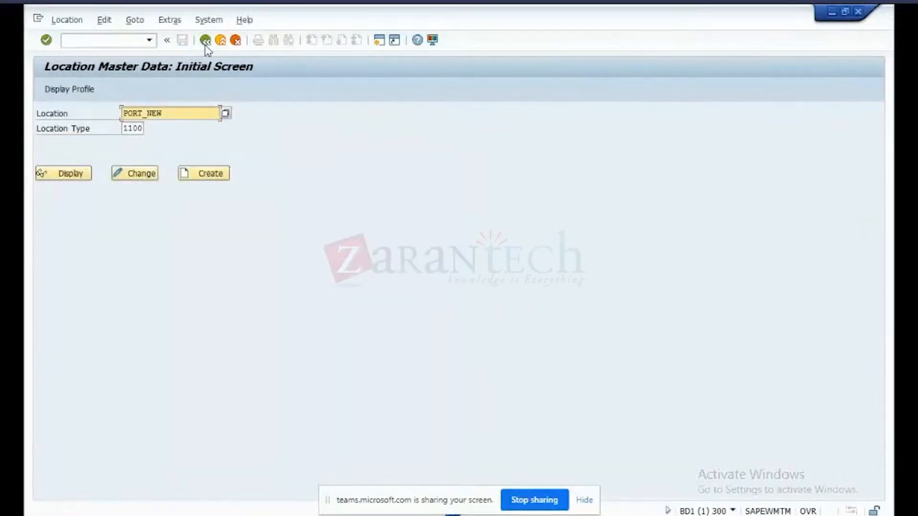
{"action": "left_click", "coordinate": [206, 44]}
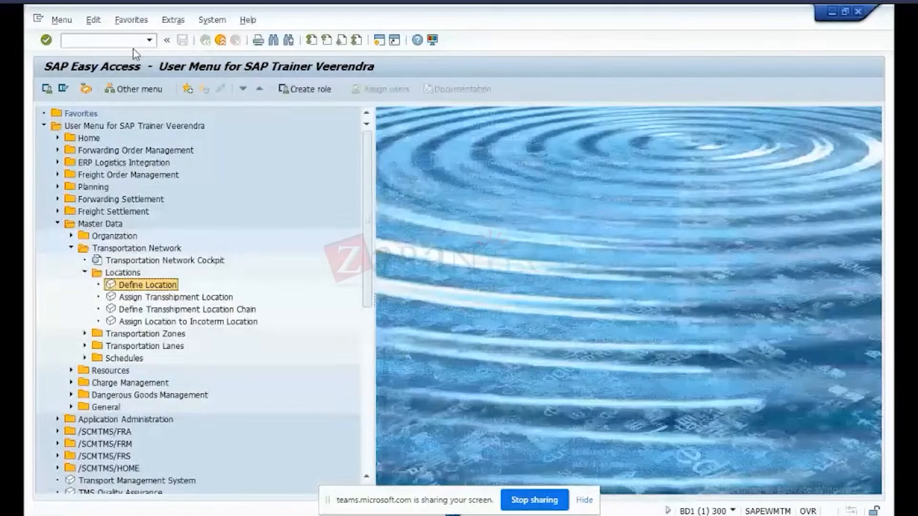
{"action": "left_click", "coordinate": [122, 42]}
{"action": "type", "text": "SE16"}
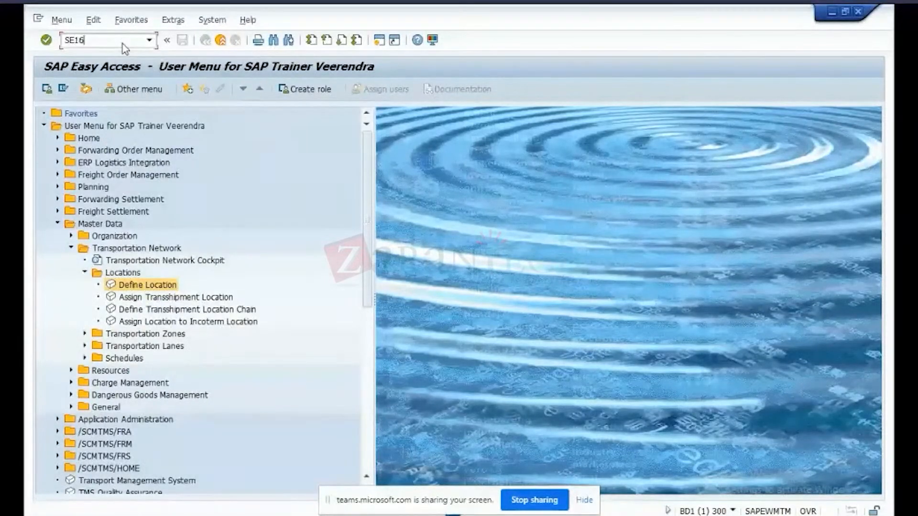
{"action": "key", "text": "Return"}
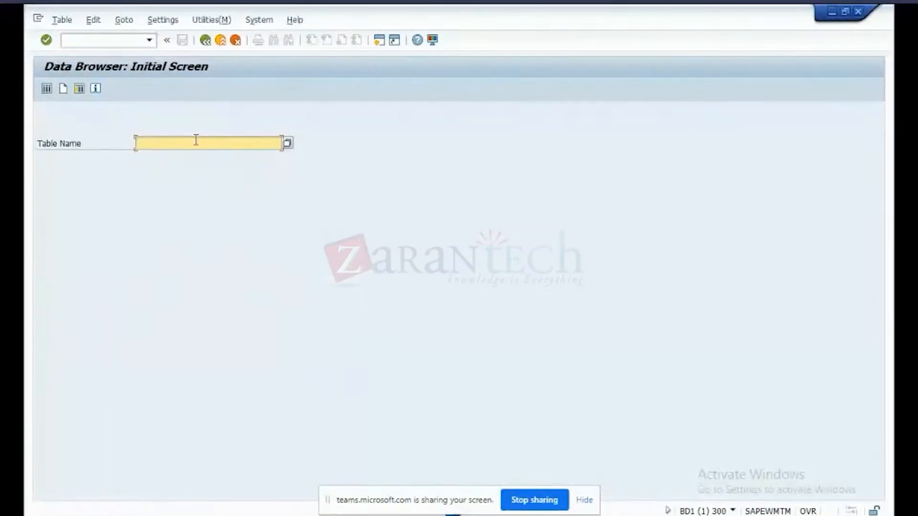
Display all entries of table /SAPAPO/LOC without selection criteria
{"action": "type", "text": "/SA"}
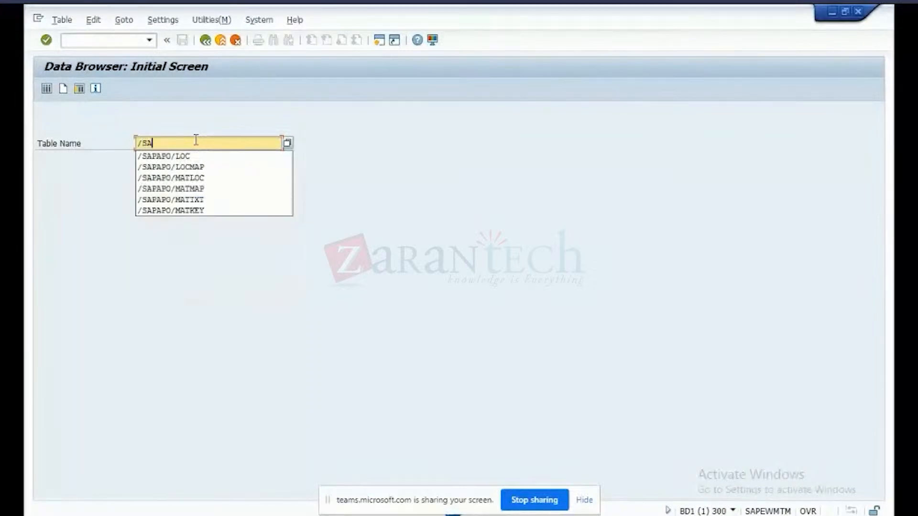
{"action": "type", "text": "PAPO/LOC"}
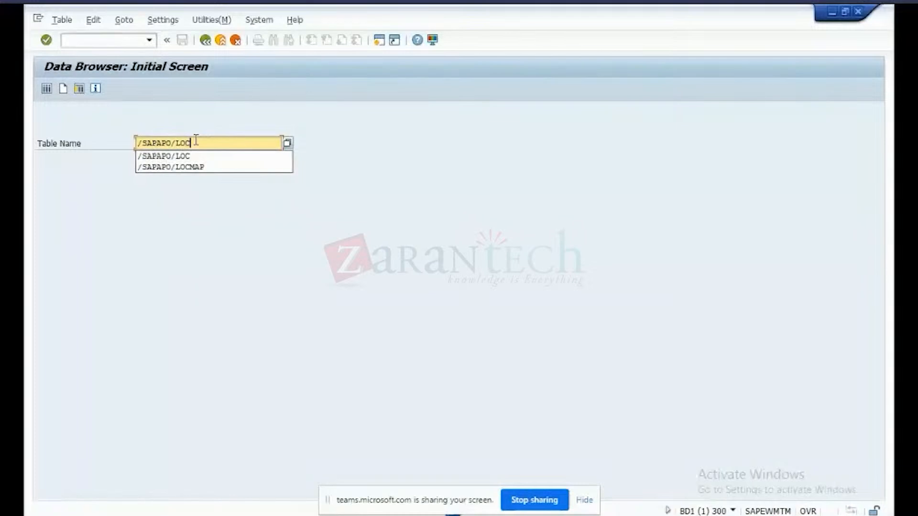
{"action": "key", "text": "Return"}
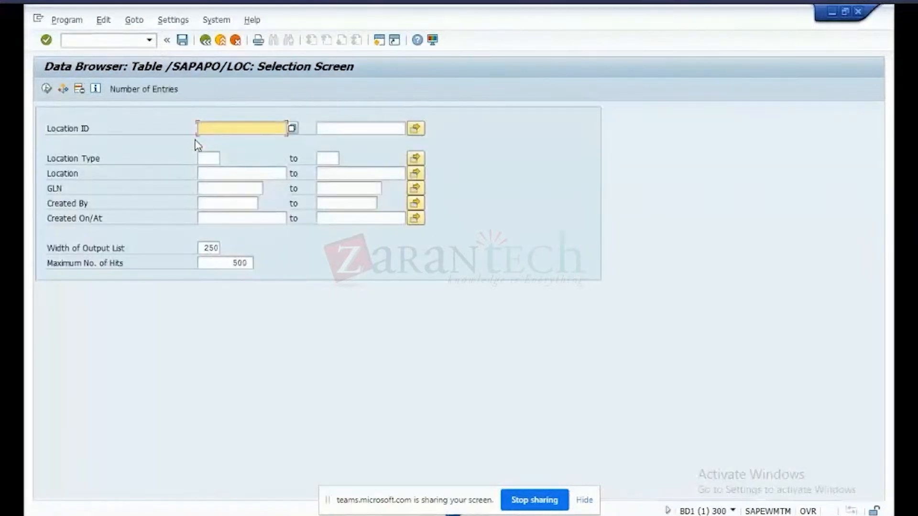
{"action": "left_click", "coordinate": [46, 90]}
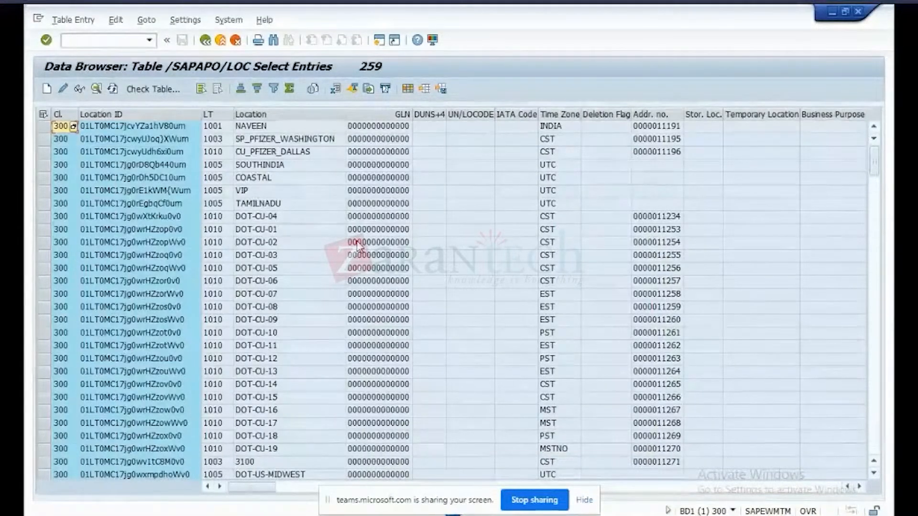
View the details of the first location entry, and return to the Data Browser initial screen
{"action": "left_click", "coordinate": [107, 128]}
{"action": "double_click", "coordinate": [107, 127]}
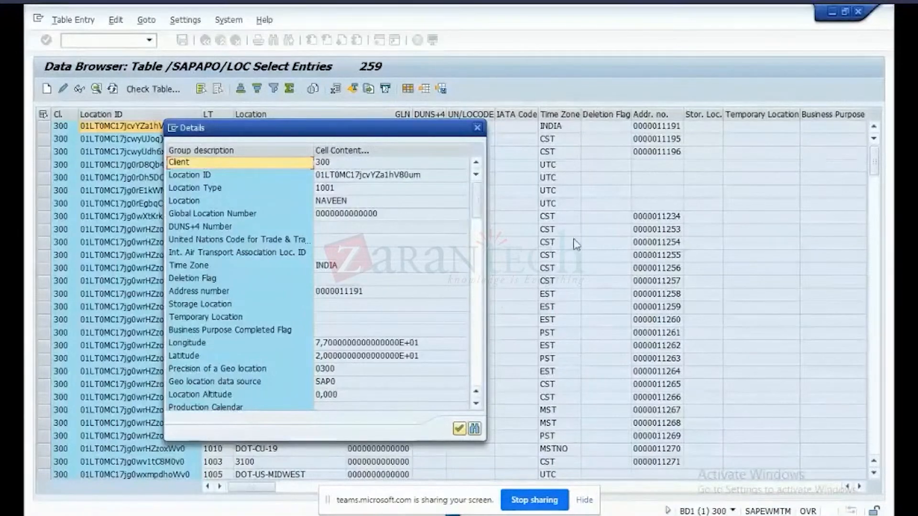
{"action": "left_click", "coordinate": [478, 128]}
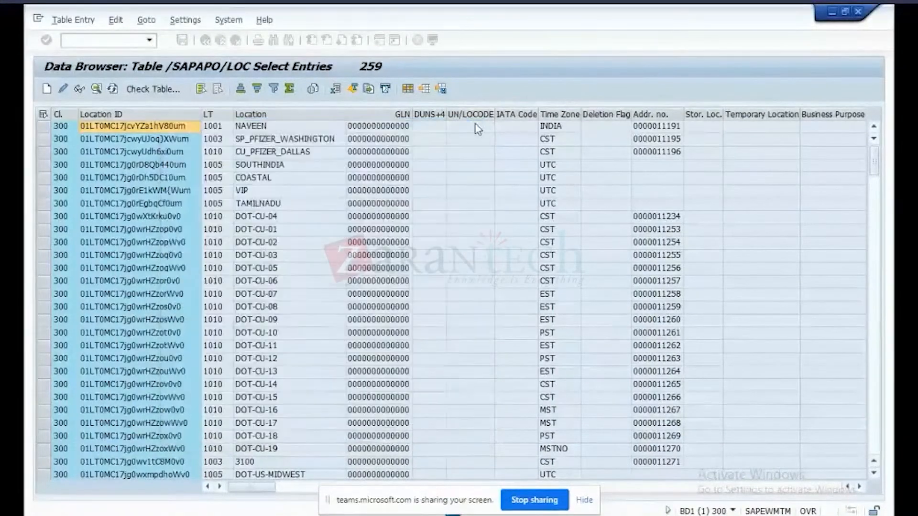
{"action": "left_click", "coordinate": [205, 41]}
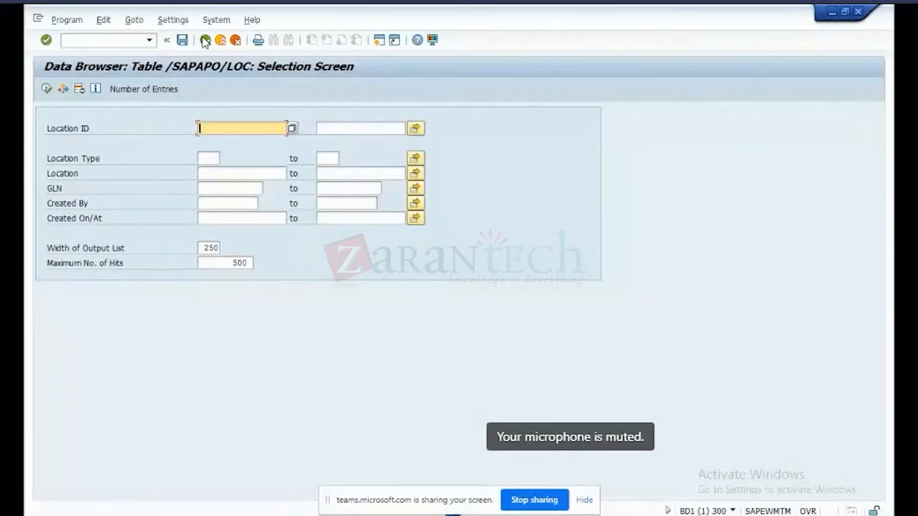
{"action": "left_click", "coordinate": [205, 42]}
Display the entries of table /SAPAPO/LOCMAP for location type 1003 (Shipping Point), and leave the list
{"action": "left_click", "coordinate": [192, 143]}
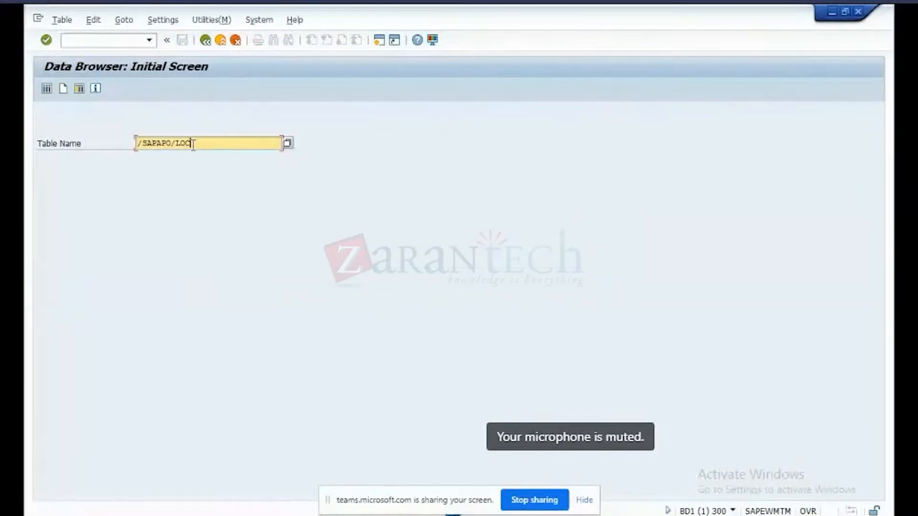
{"action": "type", "text": "MA"}
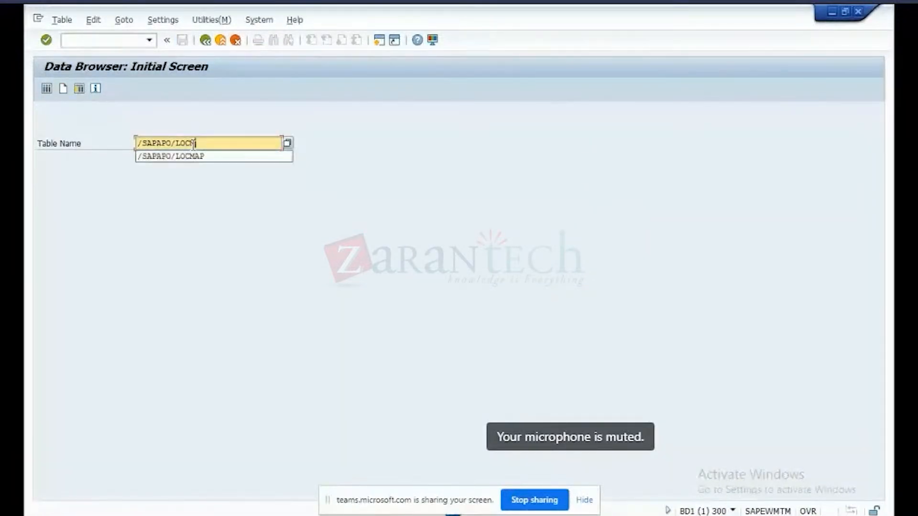
{"action": "type", "text": "P"}
{"action": "key", "text": "Return"}
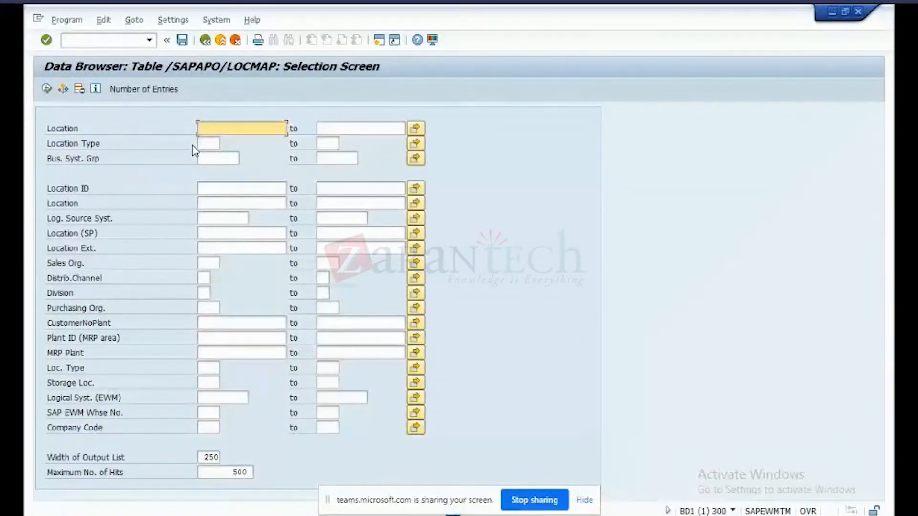
{"action": "left_click", "coordinate": [210, 143]}
{"action": "left_click", "coordinate": [225, 144]}
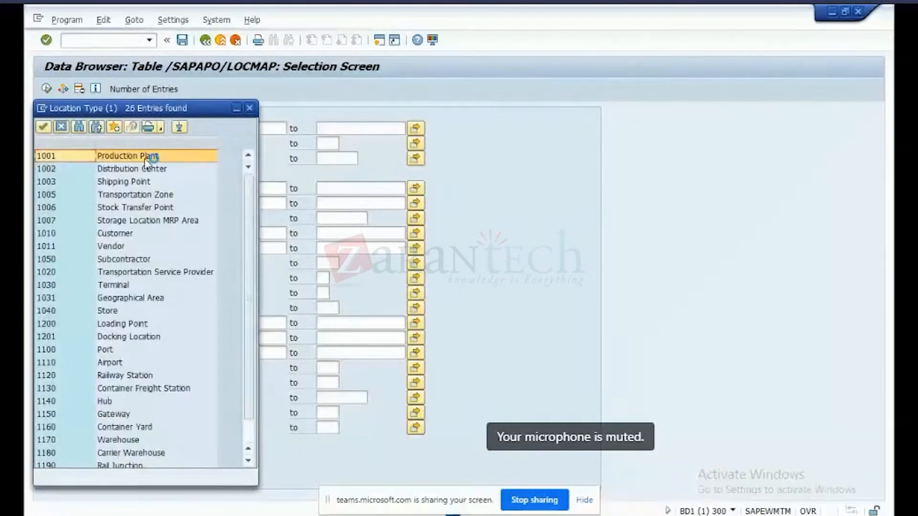
{"action": "double_click", "coordinate": [136, 180]}
{"action": "left_click", "coordinate": [47, 89]}
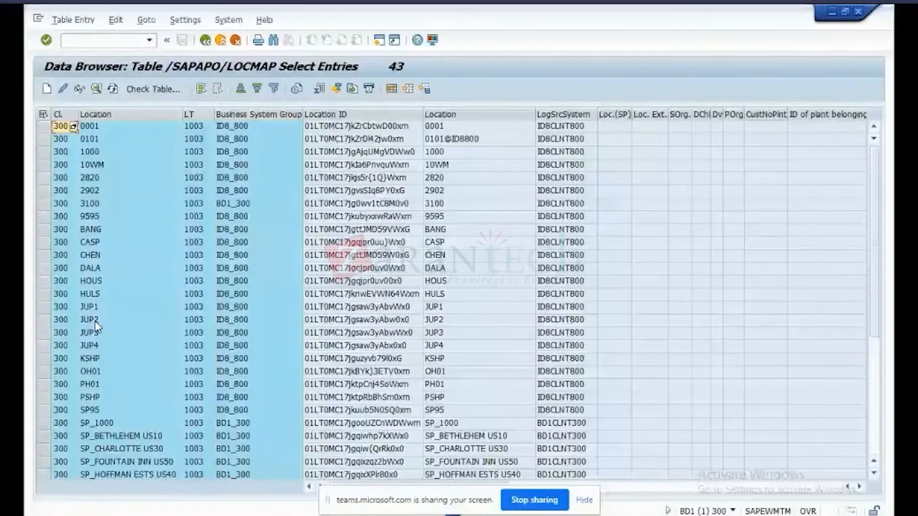
{"action": "key", "text": "F3"}
{"action": "left_click", "coordinate": [215, 146]}
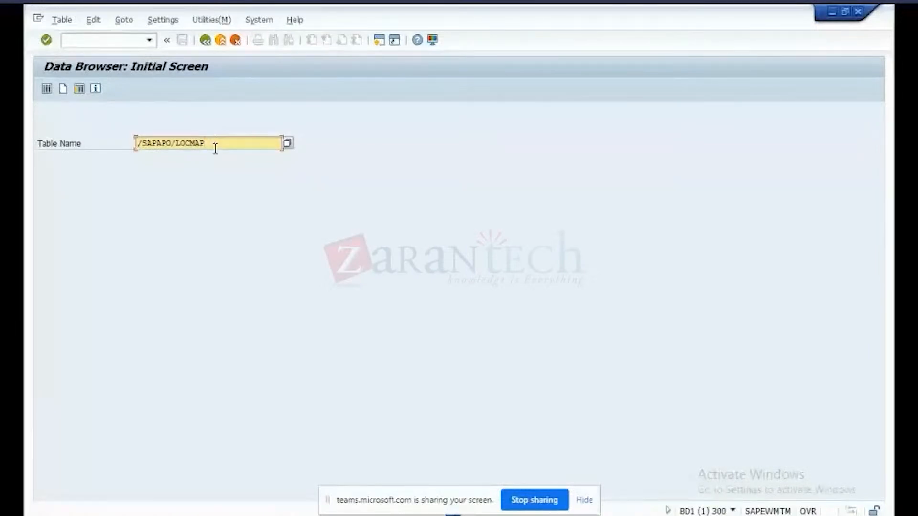
{"action": "key", "text": "BackSpace"}
{"action": "key", "text": "BackSpace"}
{"action": "key", "text": "BackSpace"}
{"action": "key", "text": "BackSpace"}
{"action": "key", "text": "BackSpace"}
{"action": "key", "text": "BackSpace"}
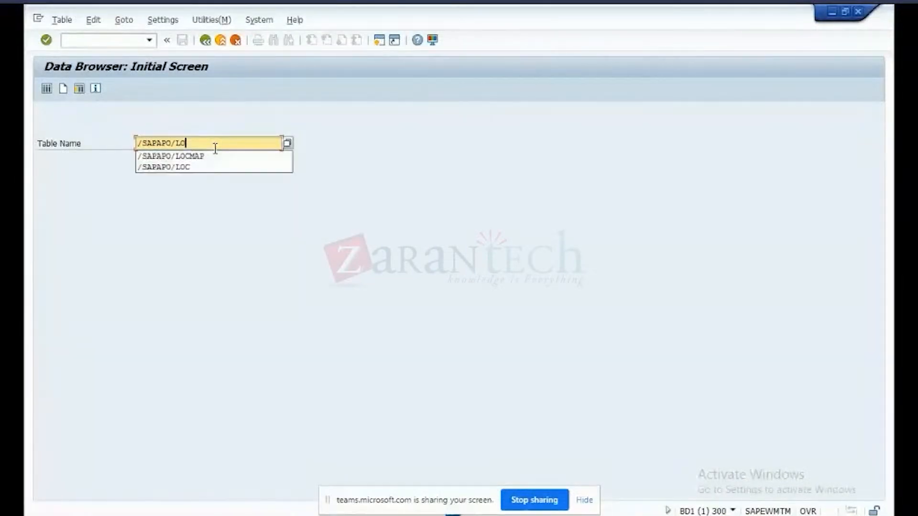
{"action": "type", "text": "CHECK"}
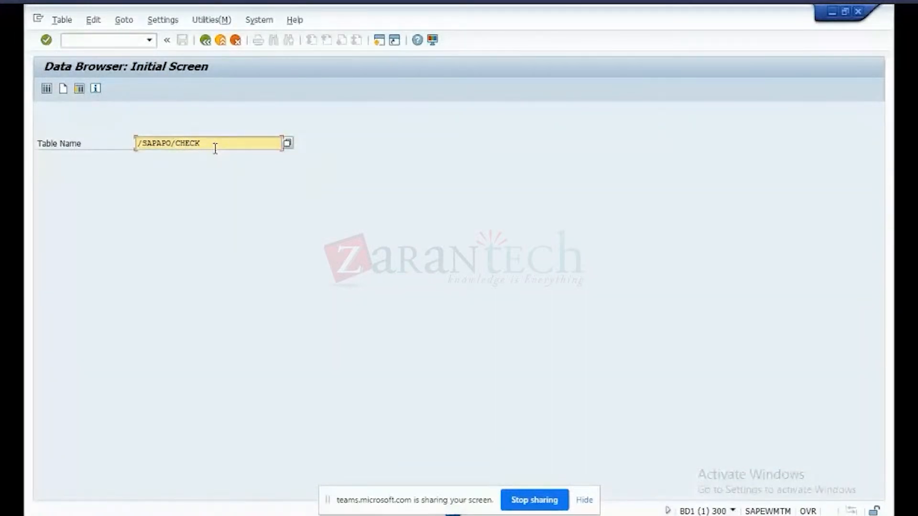
Leave the Data Browser for SAP Easy Access and open the ABAP Editor with transaction SE38
{"action": "left_click", "coordinate": [204, 43]}
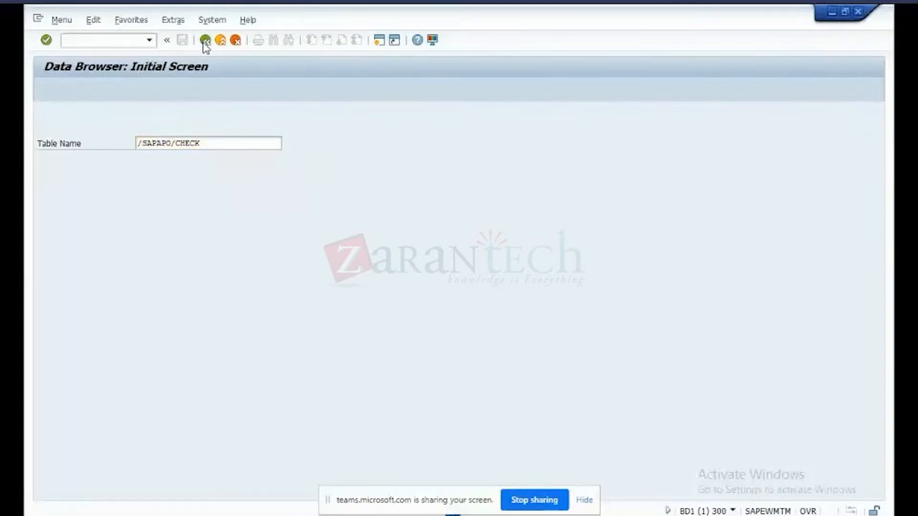
{"action": "left_click", "coordinate": [116, 42]}
{"action": "type", "text": "SE3"}
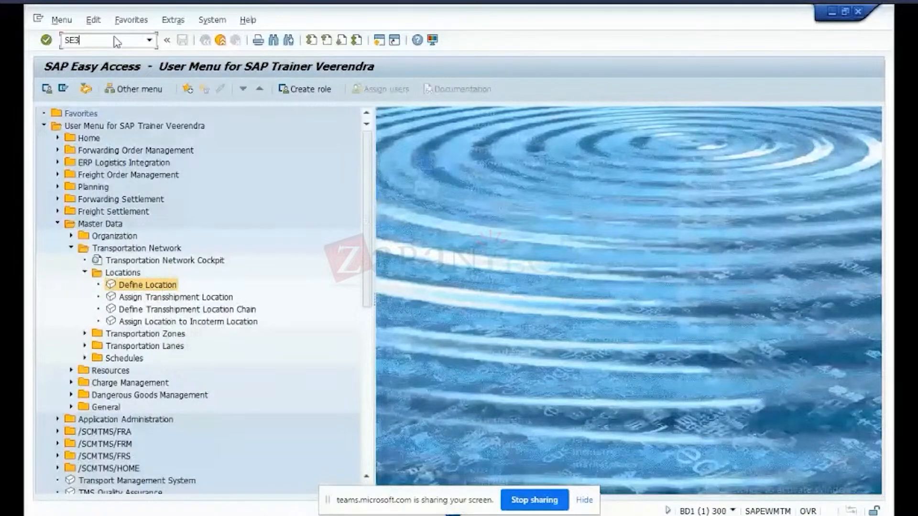
{"action": "type", "text": "8"}
{"action": "key", "text": "Return"}
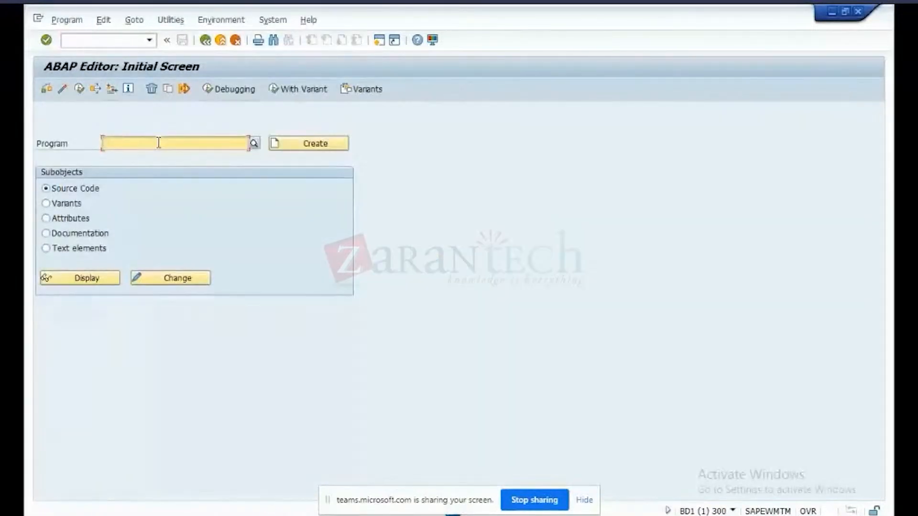
Try to run program /SAPAPO/CHECK_LOC from the ABAP Editor, and copy the program name
{"action": "type", "text": "/SA"}
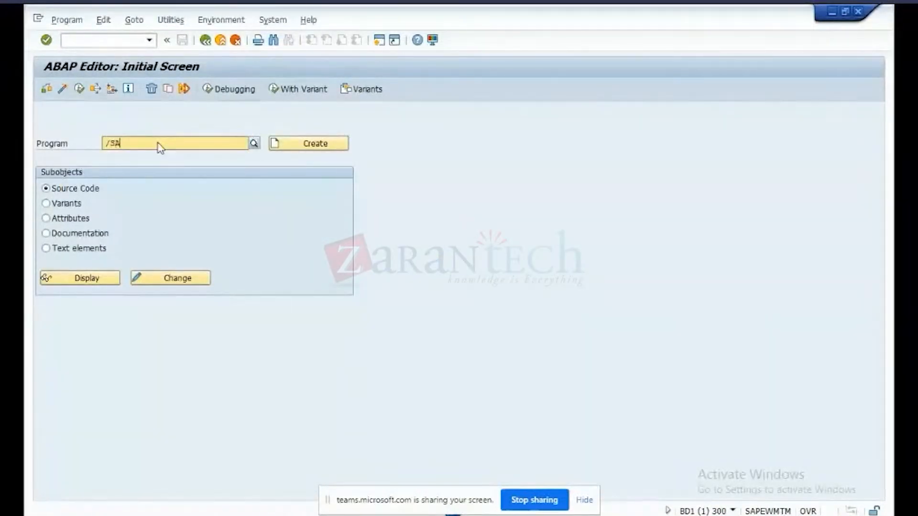
{"action": "type", "text": "PAPO"}
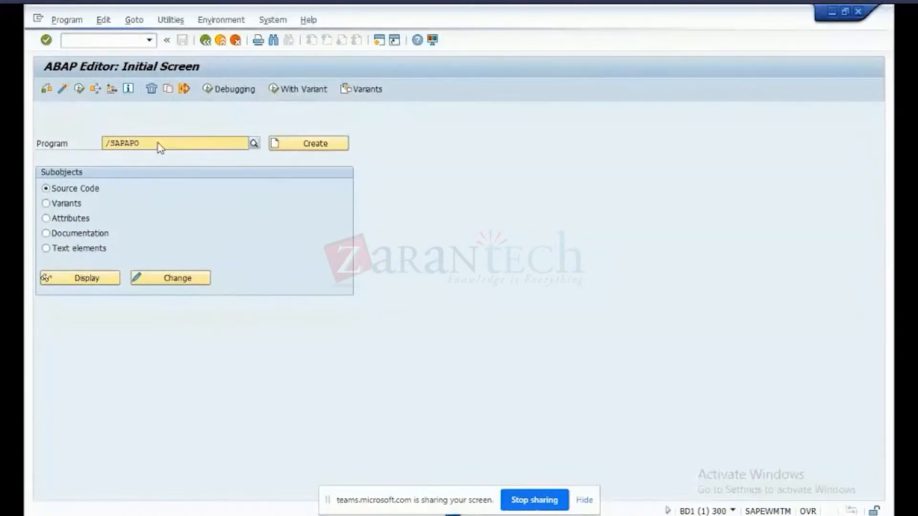
{"action": "type", "text": "/CHECK"}
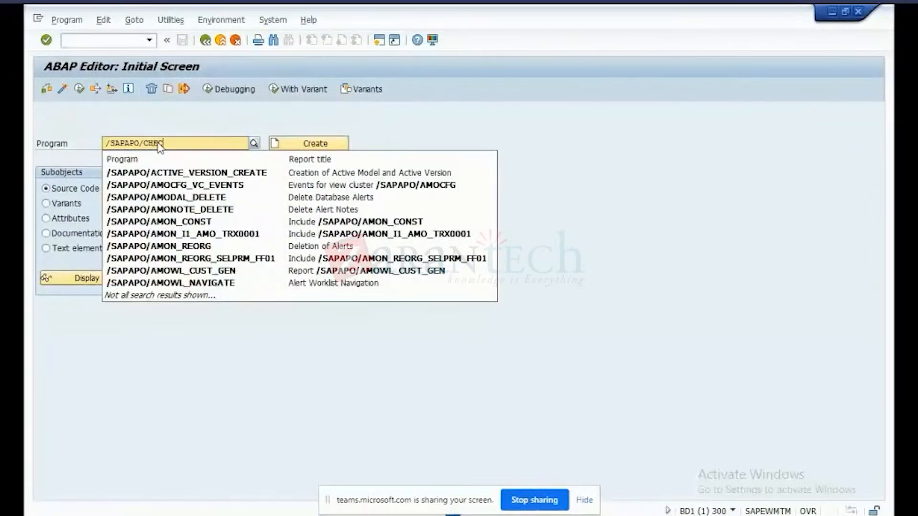
{"action": "type", "text": "_LOC"}
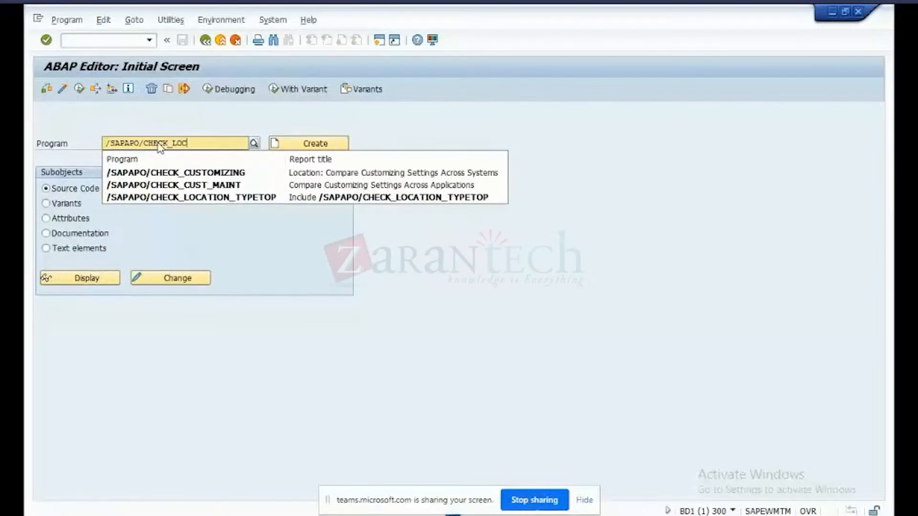
{"action": "left_click", "coordinate": [158, 143]}
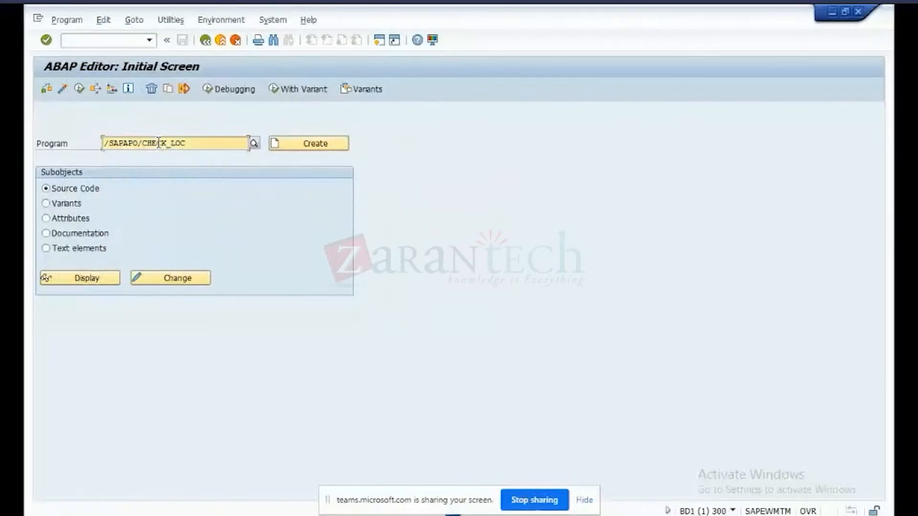
{"action": "left_click", "coordinate": [79, 89]}
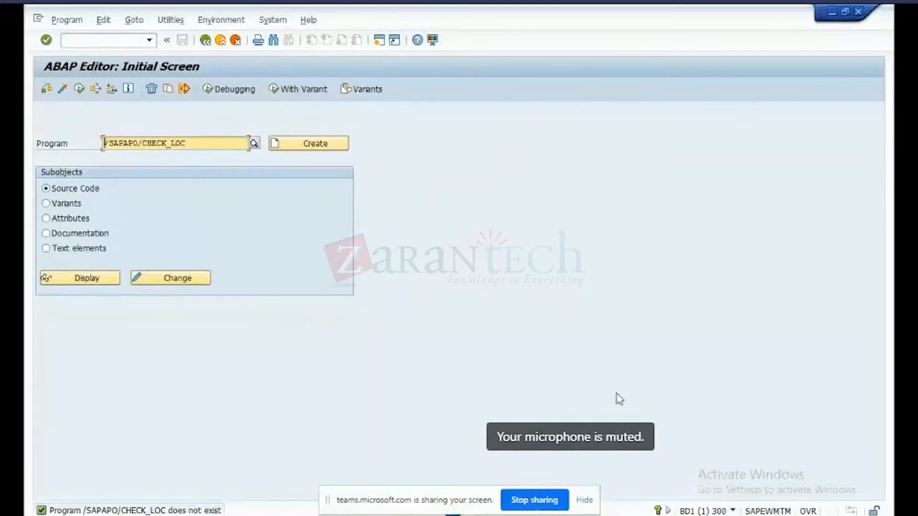
{"action": "left_click_drag", "start_coordinate": [214, 143], "coordinate": [105, 144]}
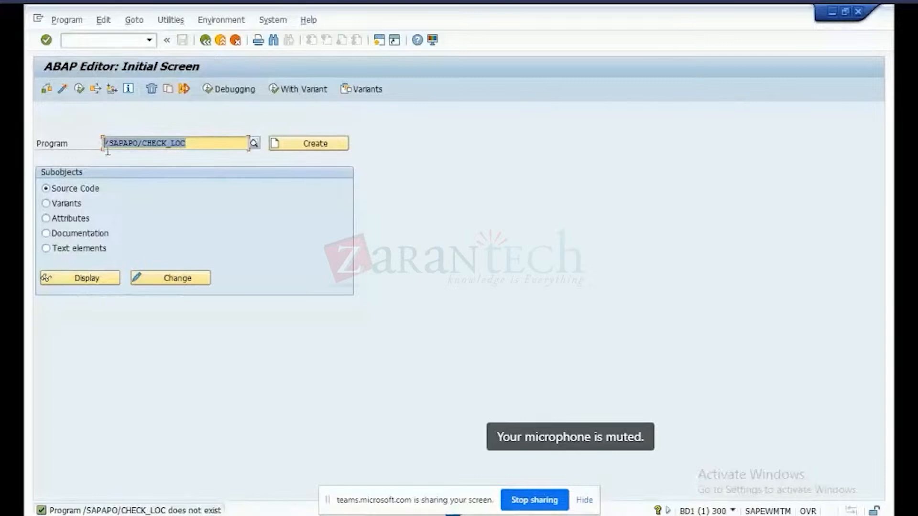
{"action": "left_click", "coordinate": [219, 203]}
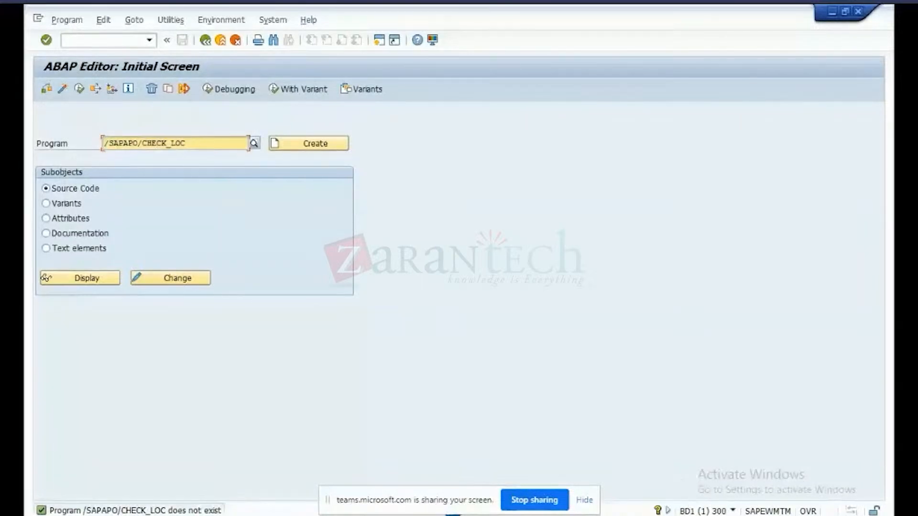
Switch to the S4H session with the location deletion report, leave it, and open the ABAP Editor with transaction SE38
{"action": "mouse_move", "coordinate": [480, 515]}
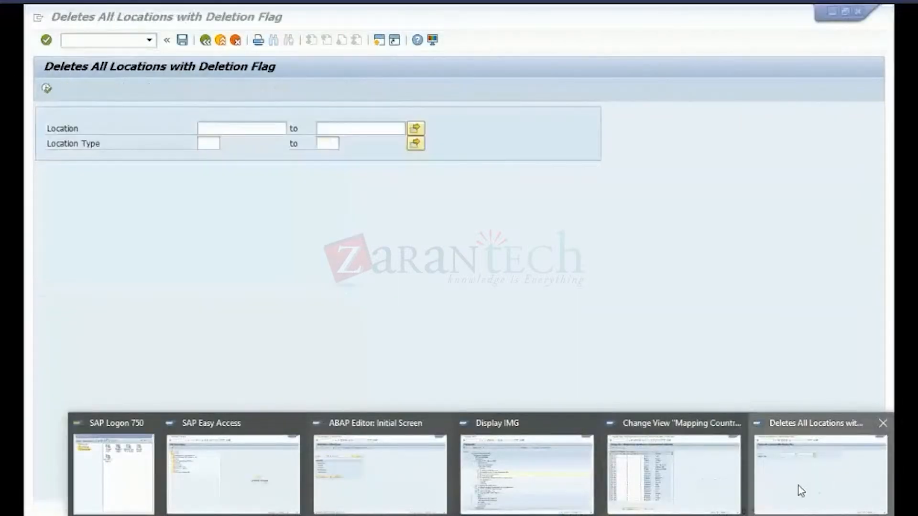
{"action": "left_click", "coordinate": [799, 490]}
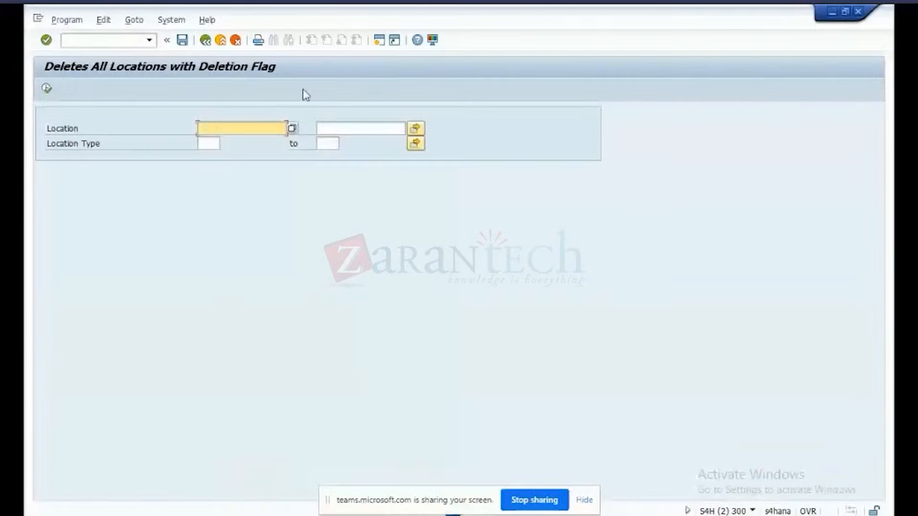
{"action": "left_click", "coordinate": [209, 47]}
{"action": "left_click", "coordinate": [209, 46]}
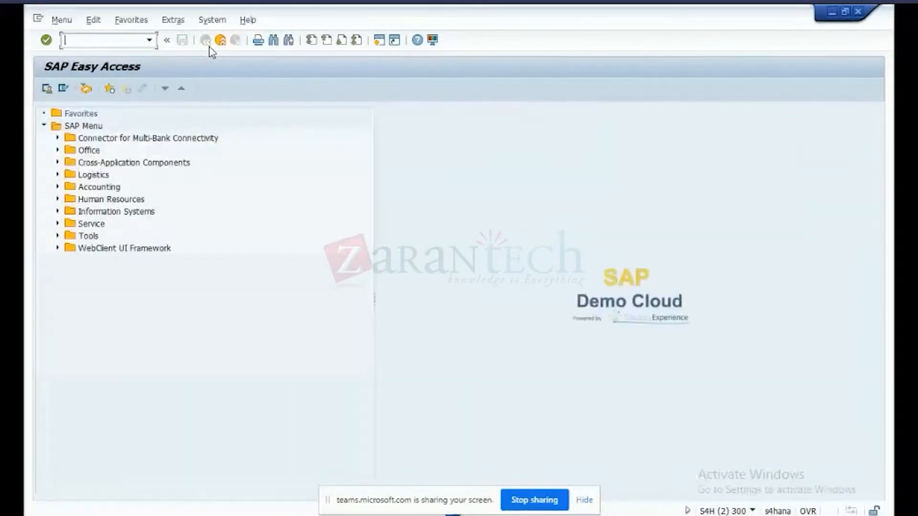
{"action": "type", "text": "SE38"}
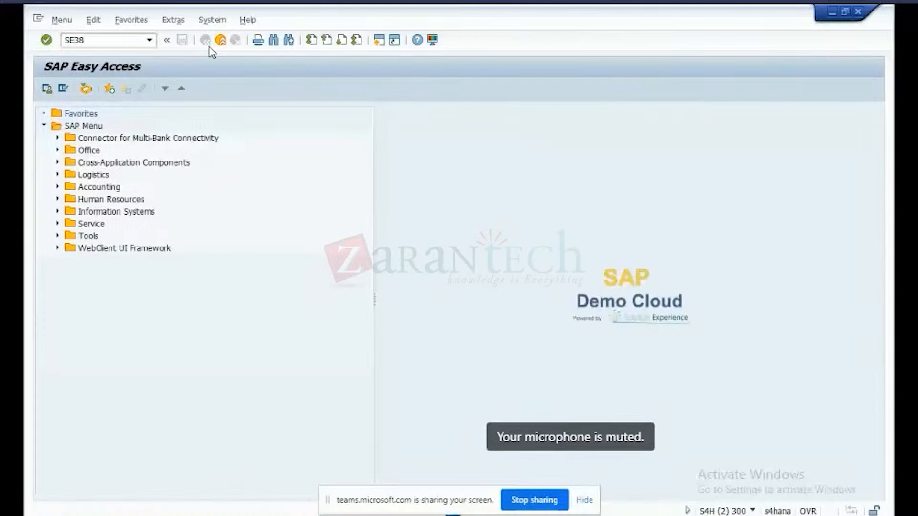
{"action": "key", "text": "Return"}
Run program /SAPAPO/CHECK_LOC in this session to open the location check report
{"action": "left_click_drag", "start_coordinate": [220, 144], "coordinate": [39, 140]}
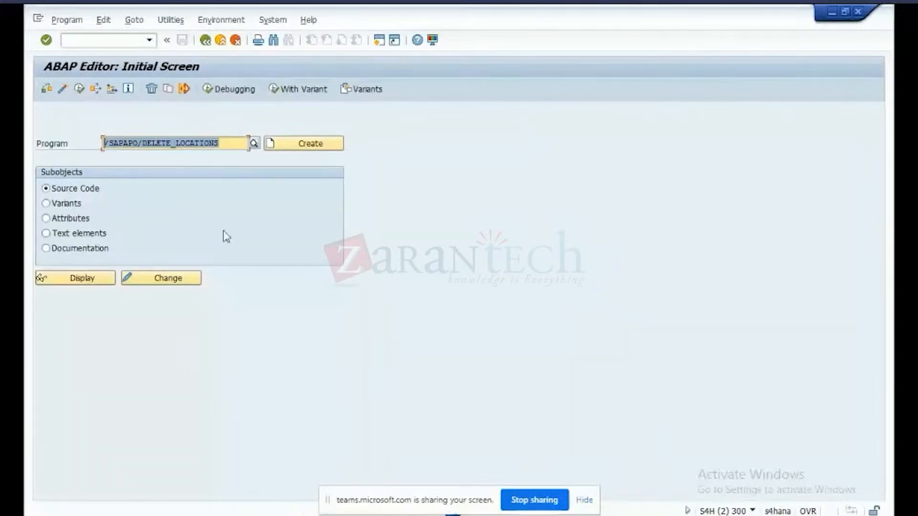
{"action": "type", "text": "/SAPAPO/CHECK_LOC"}
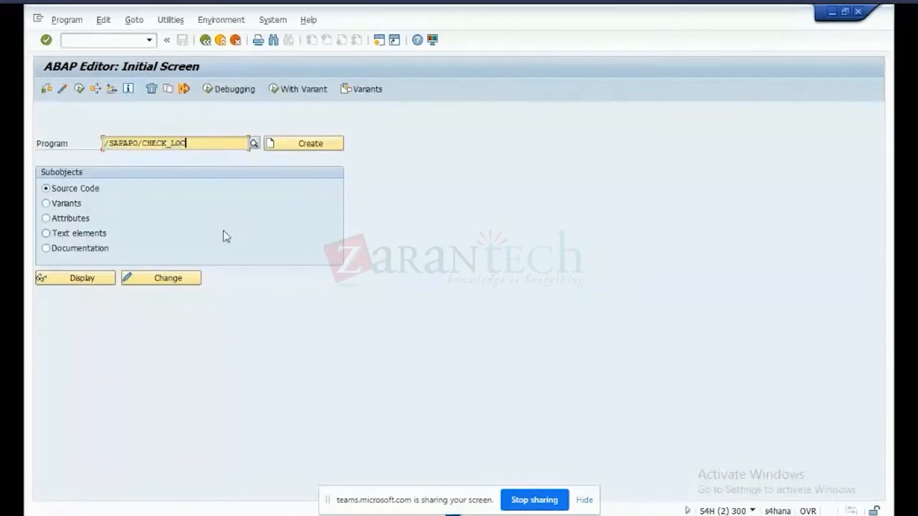
{"action": "left_click", "coordinate": [79, 89]}
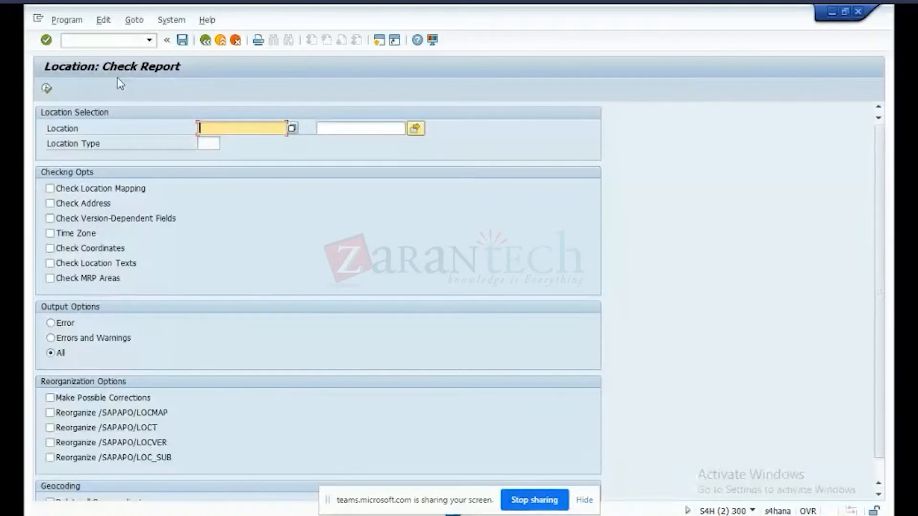
Set the check report's location type to 1003 (Shipping Point) from the list of possible values
{"action": "left_click", "coordinate": [208, 143]}
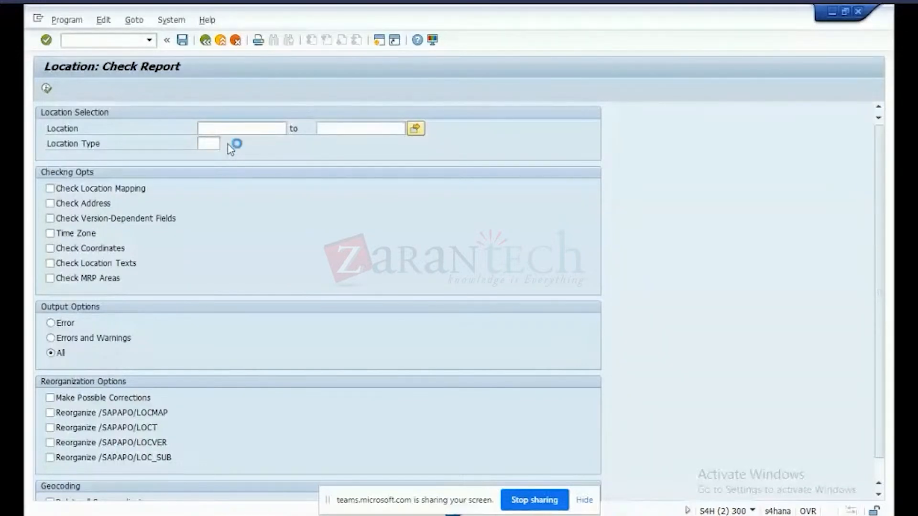
{"action": "left_click", "coordinate": [229, 145]}
{"action": "double_click", "coordinate": [146, 184]}
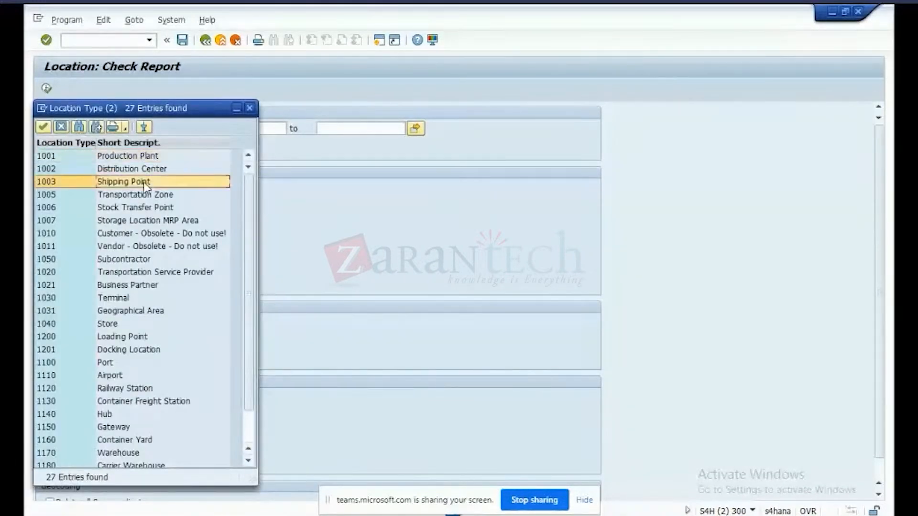
Leave the location check report and open the BAdI Builder's initial screen for implementations with transaction SE19
{"action": "left_click", "coordinate": [46, 89]}
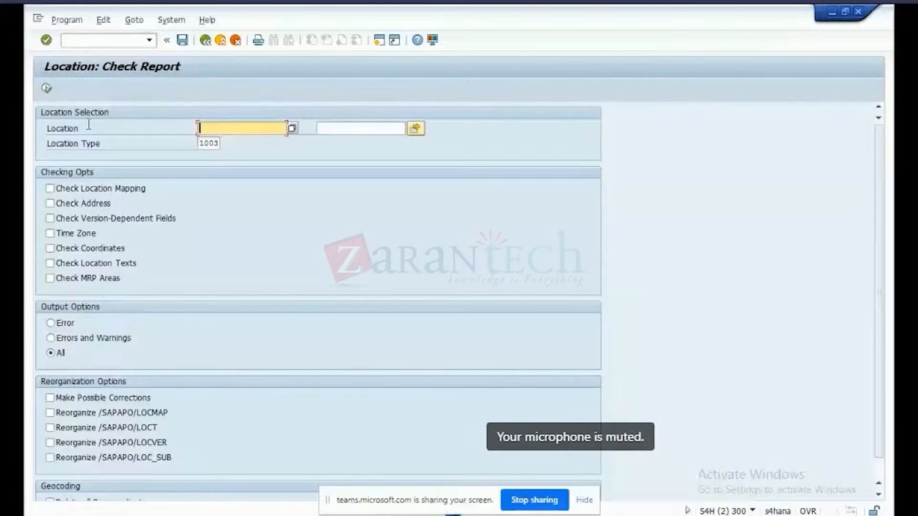
{"action": "left_click", "coordinate": [202, 44]}
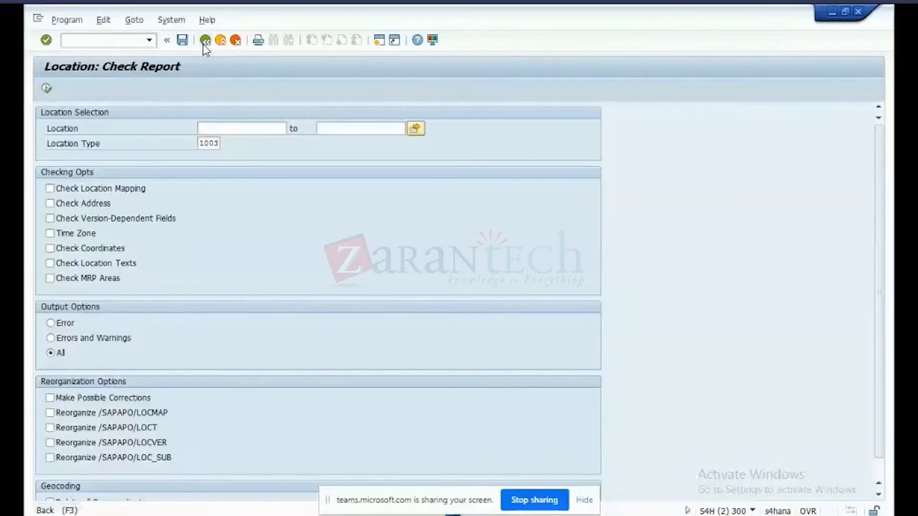
{"action": "left_click", "coordinate": [203, 44]}
{"action": "type", "text": "SE1"}
{"action": "type", "text": "8"}
{"action": "key", "text": "BackSpace"}
{"action": "type", "text": "9"}
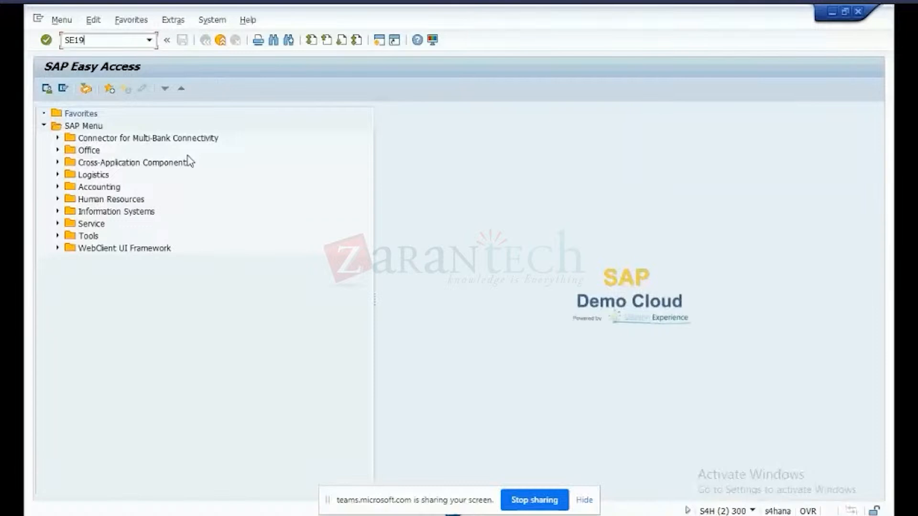
{"action": "key", "text": "Return"}
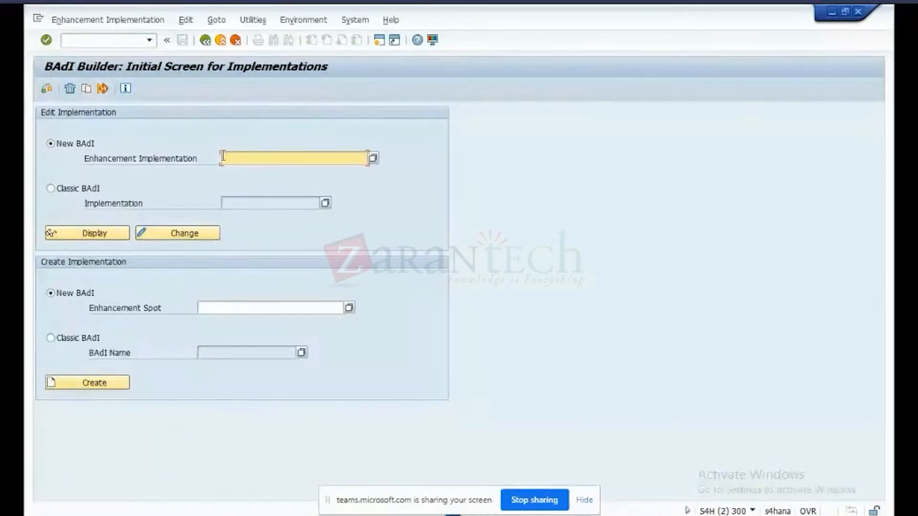
Leave the BAdI Builder and open the SAP Reference IMG through transaction SPRO
{"action": "left_click", "coordinate": [206, 41]}
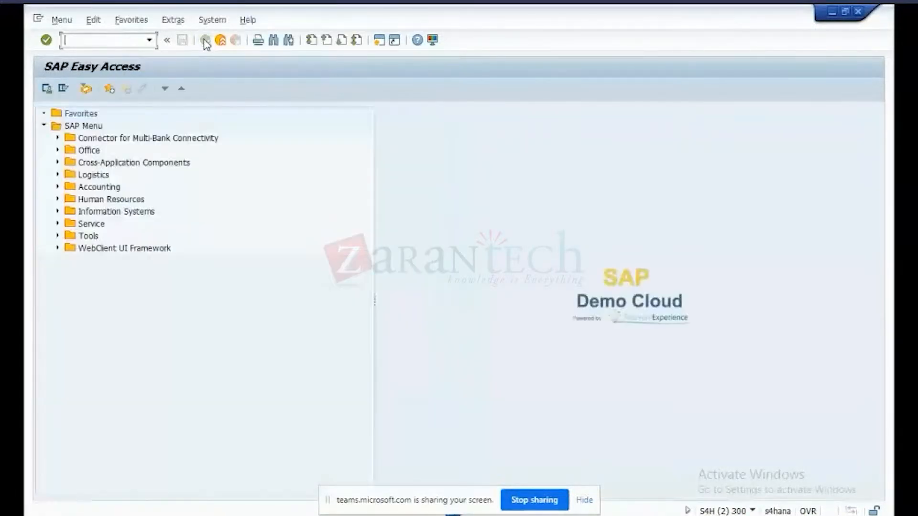
{"action": "type", "text": "SPRO"}
{"action": "key", "text": "Return"}
{"action": "left_click", "coordinate": [91, 89]}
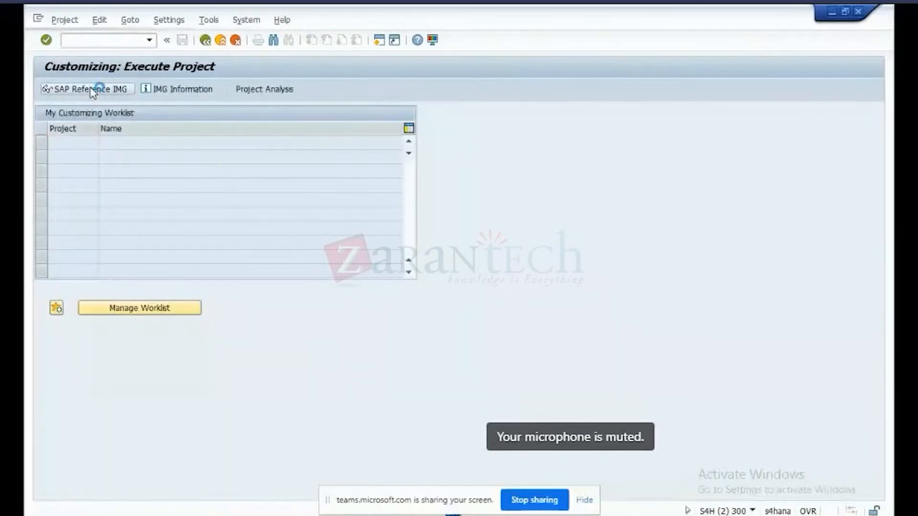
Expand Transportation Management, its Business Add-Ins (BAdIs), Master Data, Transportation Network and Location to list the location BAdIs
{"action": "left_click", "coordinate": [57, 483]}
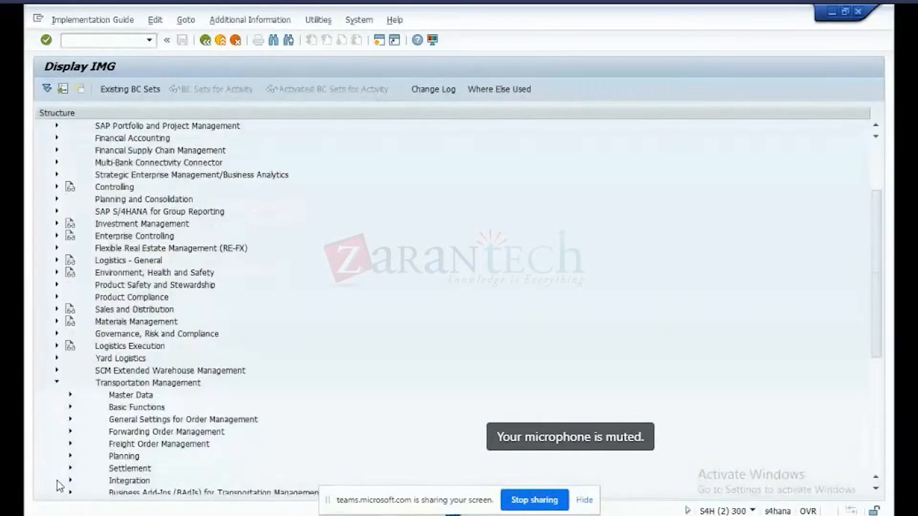
{"action": "left_click", "coordinate": [71, 494]}
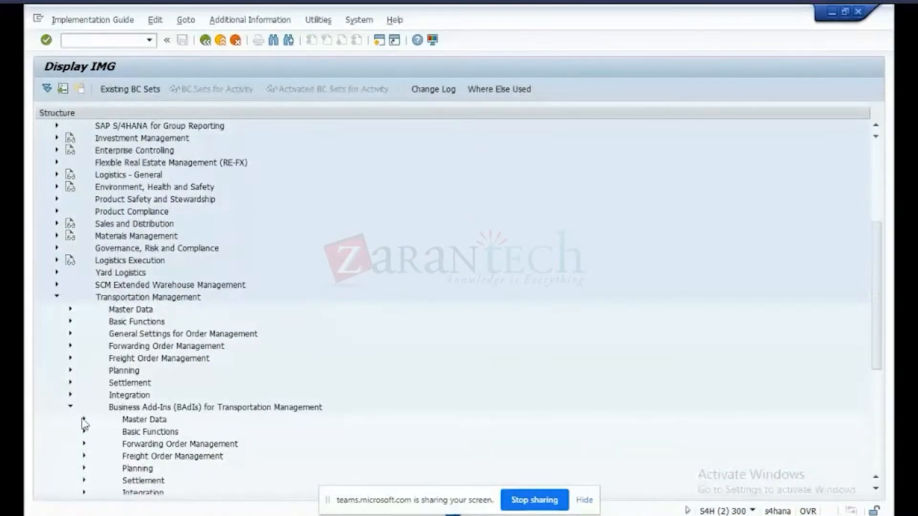
{"action": "left_click", "coordinate": [84, 421]}
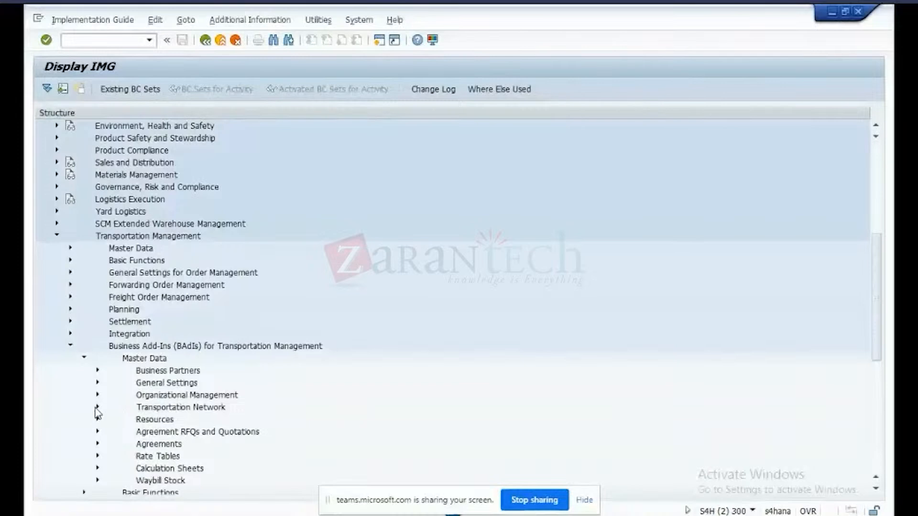
{"action": "left_click", "coordinate": [97, 408]}
{"action": "left_click", "coordinate": [111, 419]}
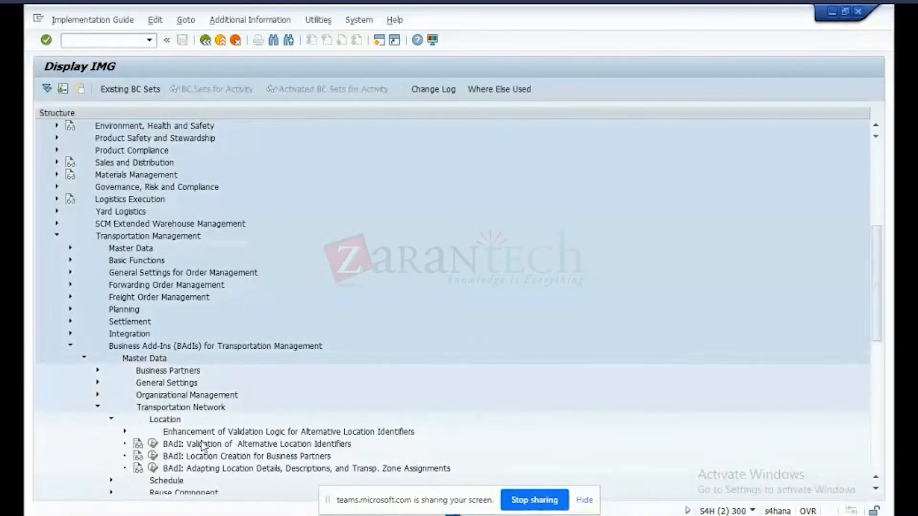